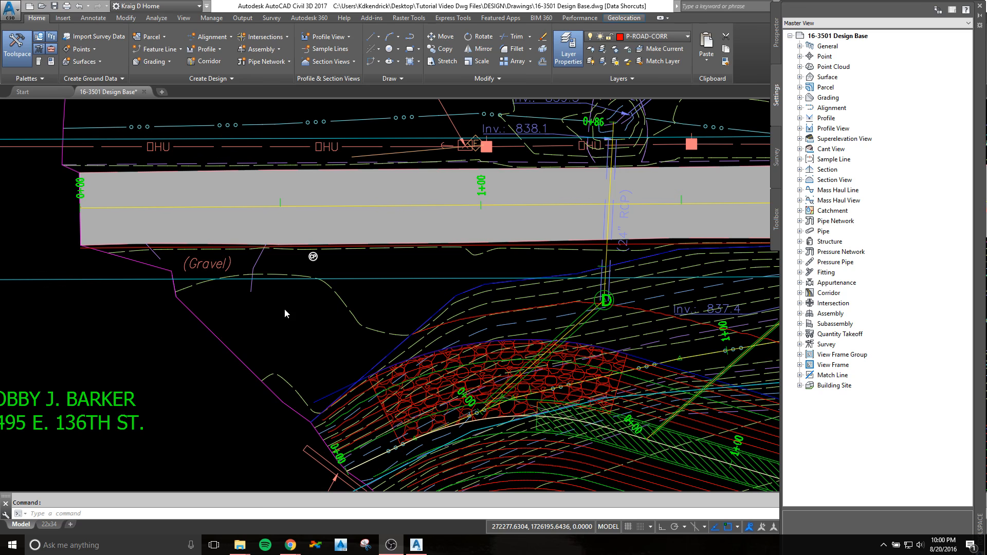
Step: Examine the Line R road plan from its 0+00 end along the corridor to the far intersection
left_click(323, 312)
scroll(322, 313, "down", 4)
middle_click_drag(565, 307, 309, 294)
scroll(309, 294, "down", 4)
middle_click_drag(545, 277, 225, 318)
mouse_move(574, 273)
middle_mouse_down()
mouse_move(463, 273)
mouse_move(274, 399)
mouse_move(646, 294)
mouse_move(228, 309)
middle_mouse_up()
scroll(245, 416, "down", 2)
scroll(243, 319, "up", 8)
middle_click_drag(597, 304, 178, 312)
scroll(547, 304, "down", 2)
middle_click_drag(547, 304, 468, 313)
left_click_drag(468, 312, 65, 323)
middle_click_drag(509, 332, 127, 305)
scroll(313, 293, "down", 4)
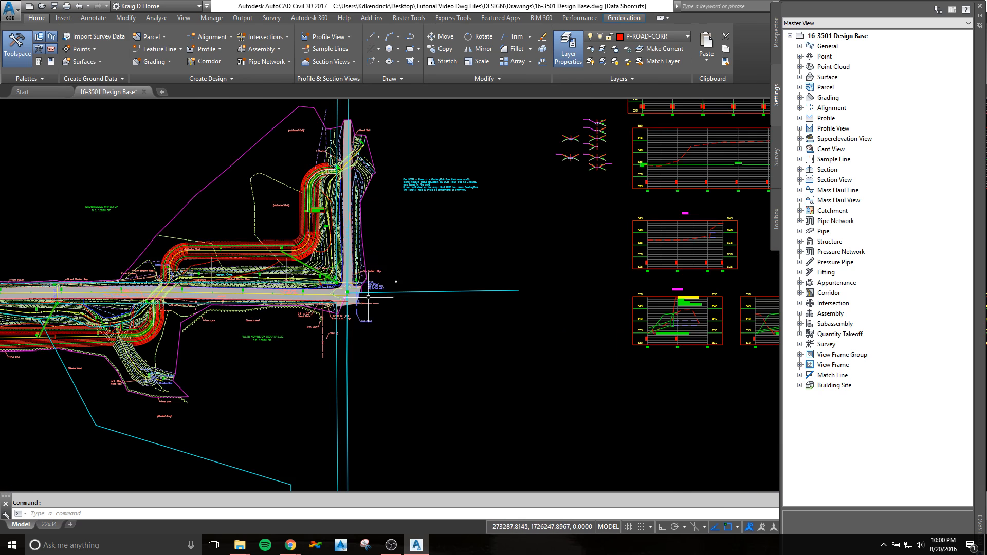
middle_click_drag(32, 289, 311, 311)
scroll(86, 318, "up", 2)
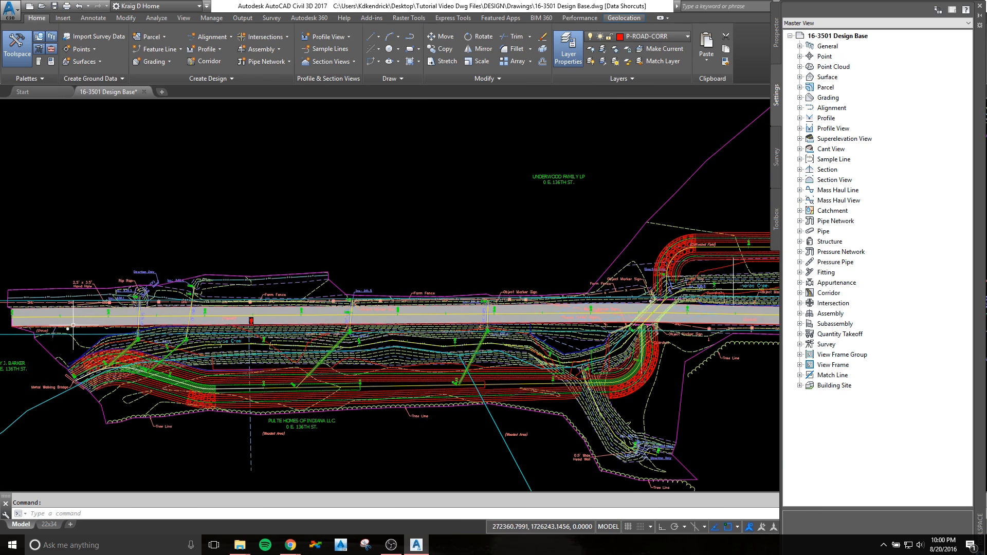
scroll(73, 326, "up", 2)
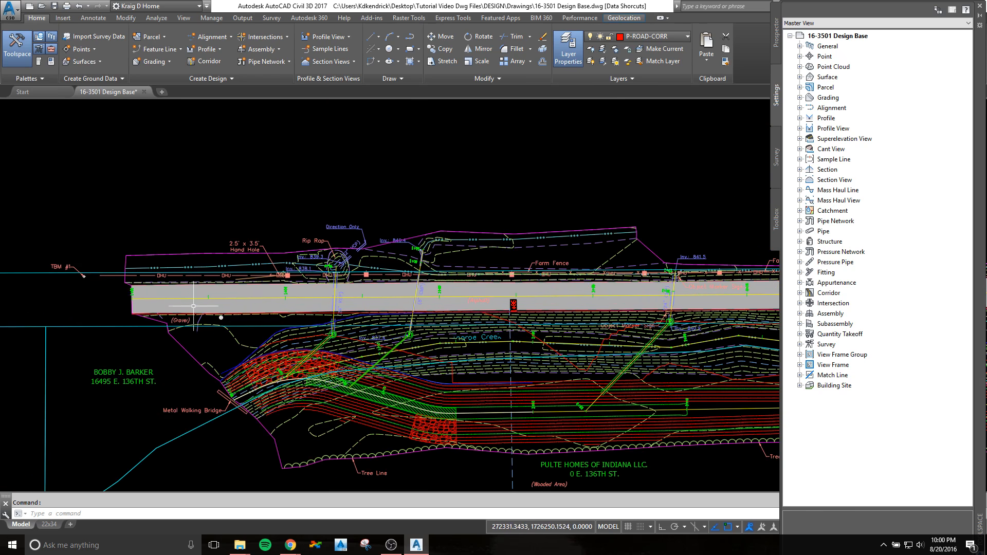
scroll(183, 302, "down", 2)
middle_click_drag(468, 332, 254, 304)
scroll(254, 304, "down", 2)
middle_click_drag(432, 309, 127, 308)
scroll(329, 285, "down", 2)
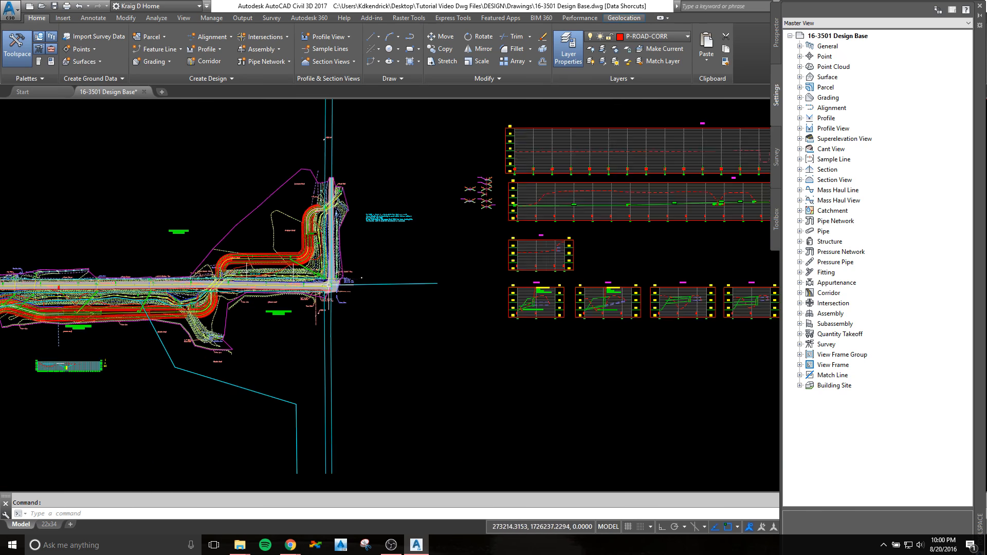
Step: Examine the profile views beside the plan, including the title of the uppermost one
middle_click_drag(490, 233, 313, 288)
scroll(381, 216, "up", 2)
middle_click_drag(435, 217, 272, 239)
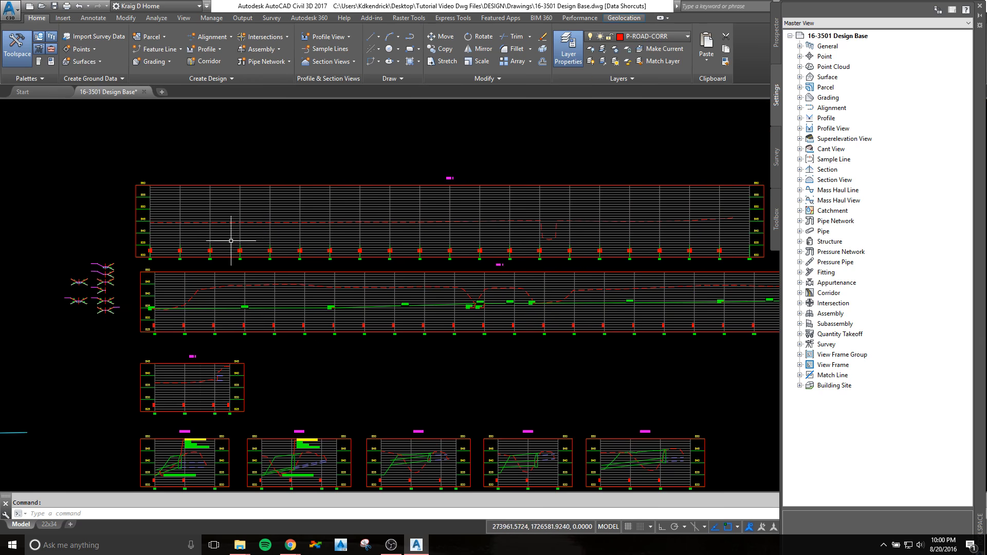
scroll(418, 260, "up", 1)
scroll(326, 221, "up", 3)
scroll(291, 255, "up", 2)
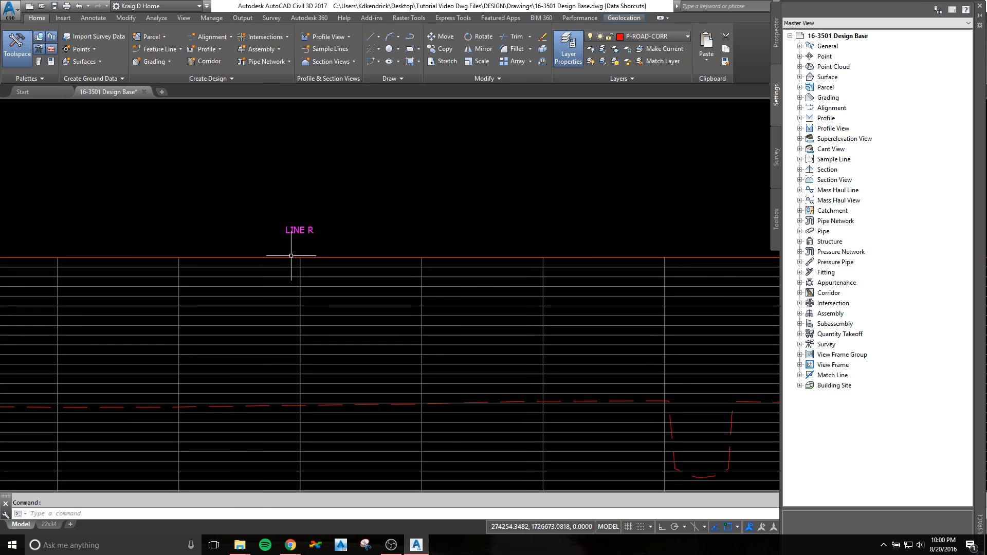
scroll(291, 256, "down", 3)
middle_click_drag(265, 297, 422, 277)
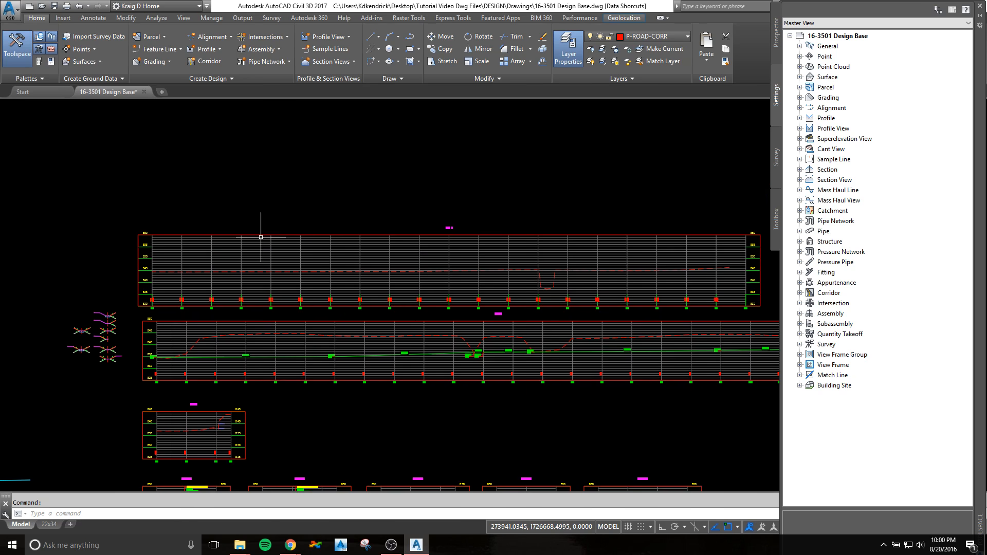
middle_click_drag(192, 246, 207, 251)
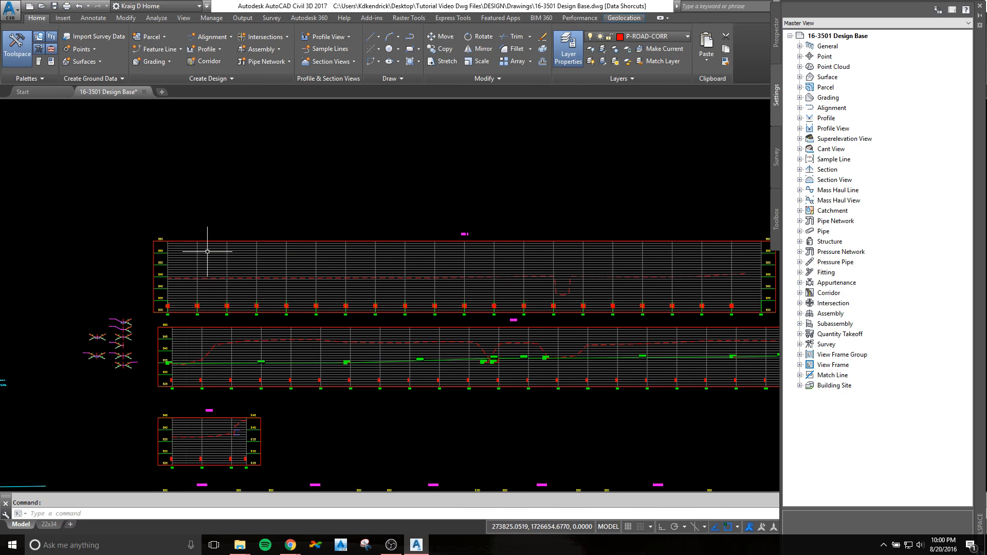
Step: Create an assembly named "Line R Typical 1" with type Other, the Basic style and the All Codes code set
left_click(280, 50)
left_click(259, 66)
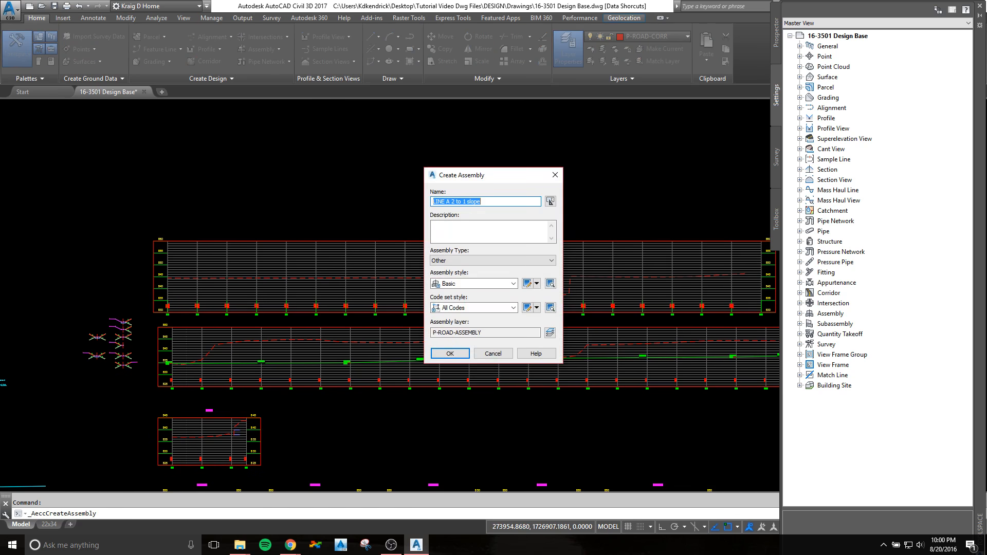
left_click_drag(510, 175, 511, 157)
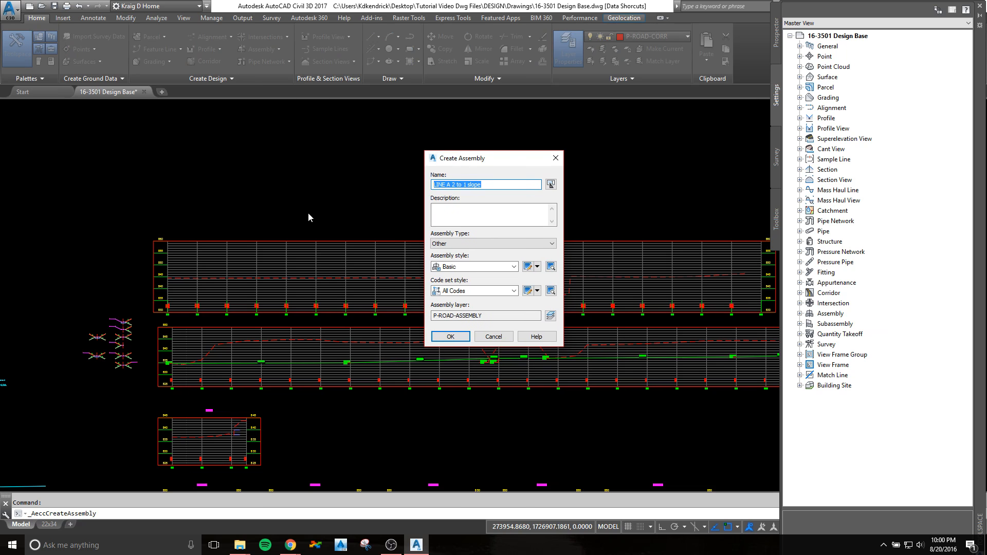
type("lIN")
key("BackSpace")
key("BackSpace")
type("ine R Typica")
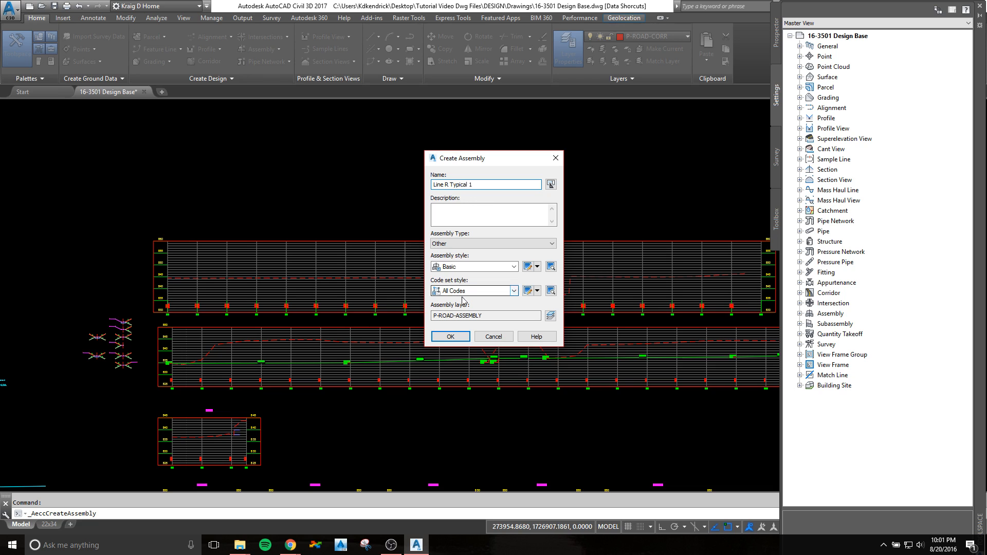
left_click(455, 337)
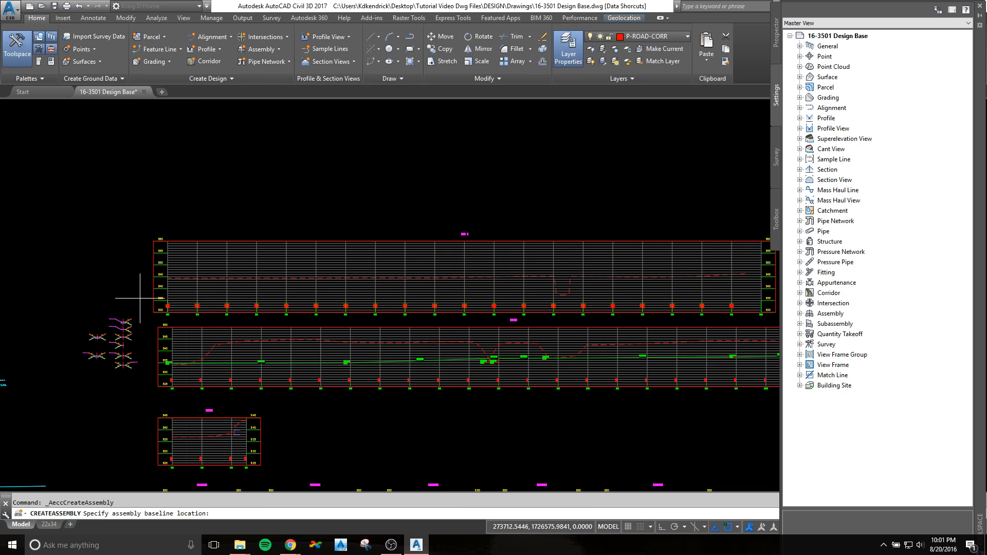
Step: Place the assembly baseline in the empty area above the existing assemblies, beside the uppermost profile view
left_click(97, 265)
scroll(453, 321, "down", 5)
scroll(459, 318, "up", 7)
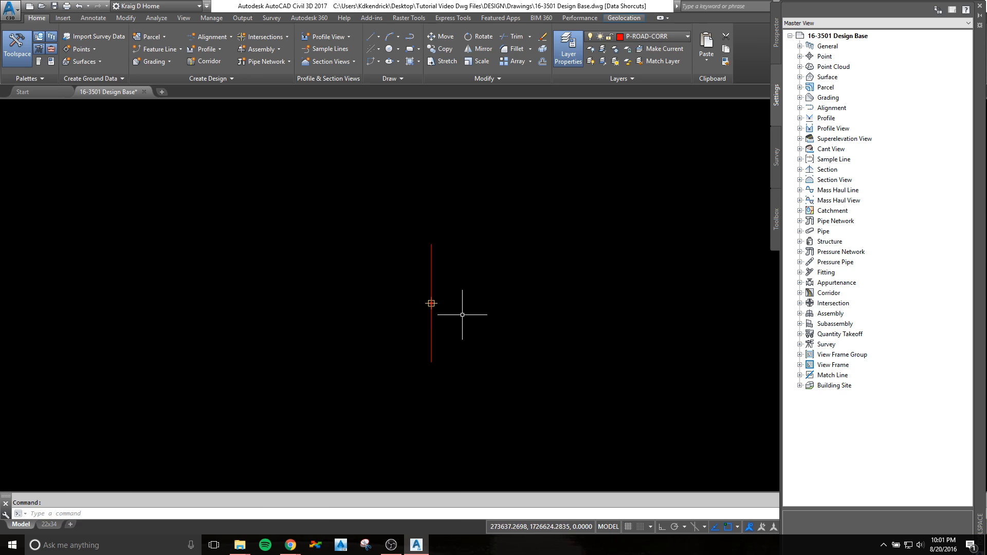
scroll(463, 321, "down", 8)
middle_click_drag(511, 341, 410, 320)
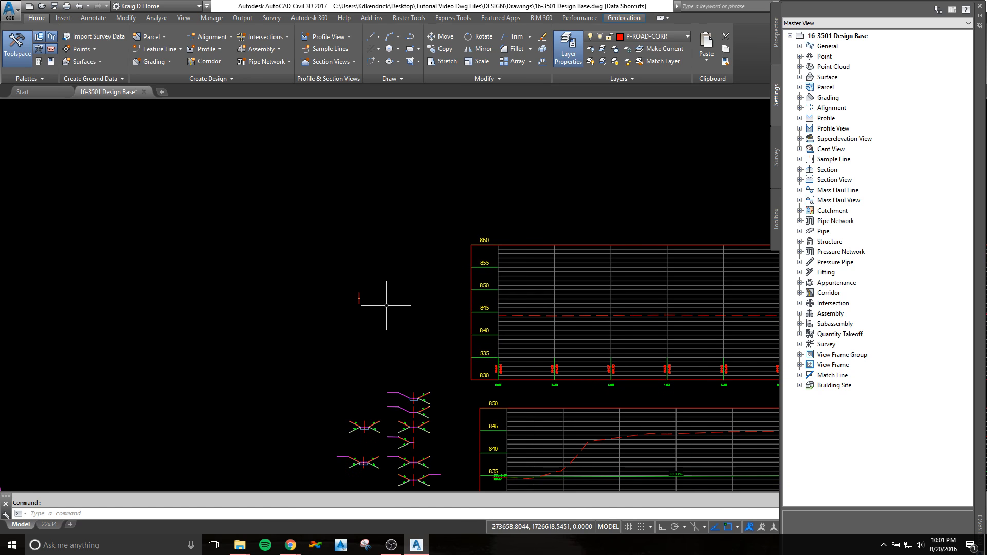
Step: Display the imperial lane subassemblies beside the new assembly and start adding LaneInsideSuperMultiLayer
left_click(39, 62)
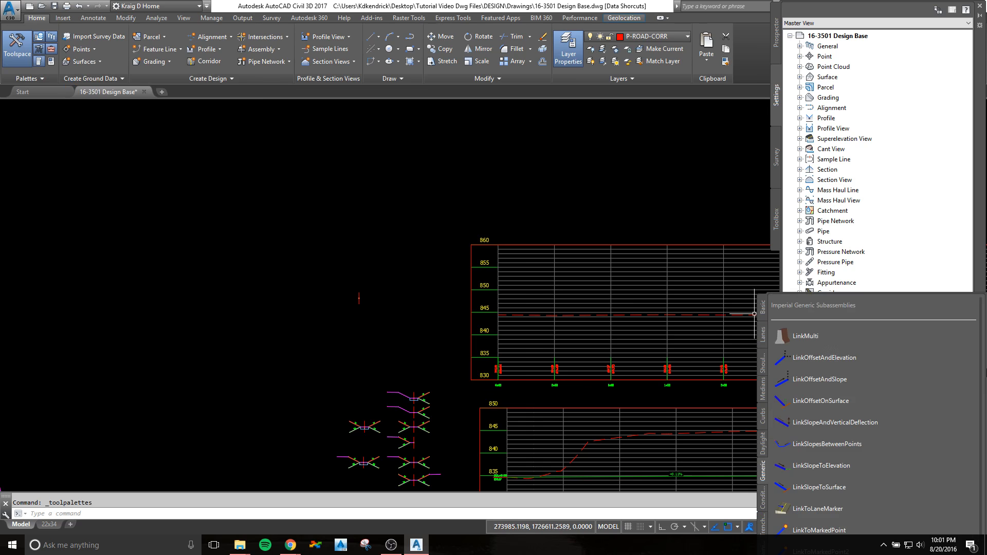
mouse_move(977, 372)
left_mouse_down()
mouse_move(914, 343)
mouse_move(763, 238)
mouse_move(420, 172)
mouse_move(251, 210)
mouse_move(255, 189)
mouse_move(268, 197)
left_mouse_up()
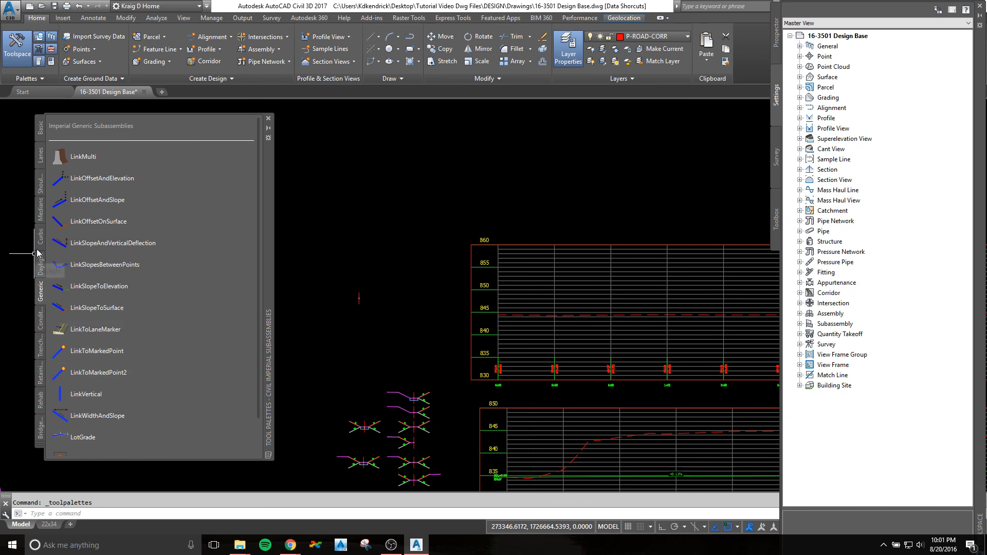
left_click(40, 154)
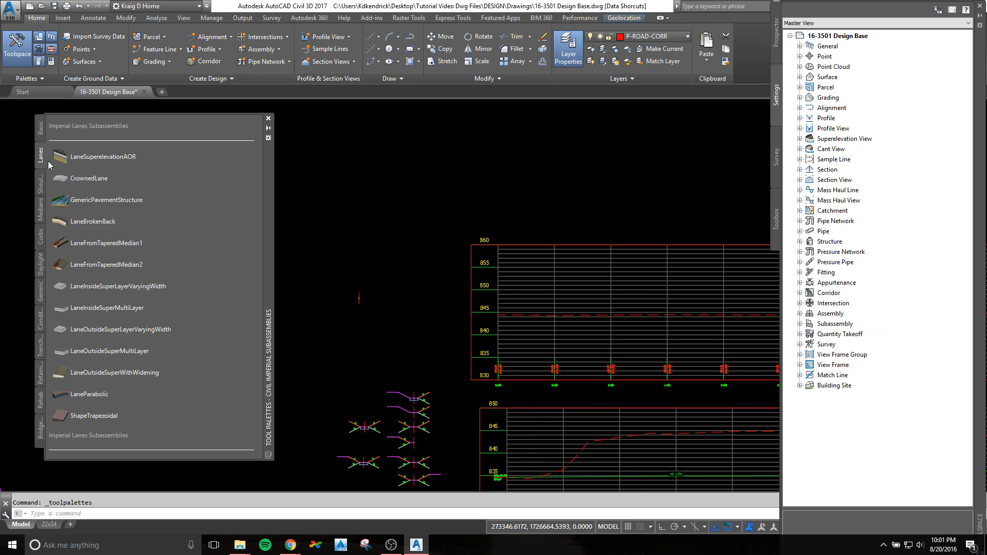
left_click(92, 306)
left_click(230, 326)
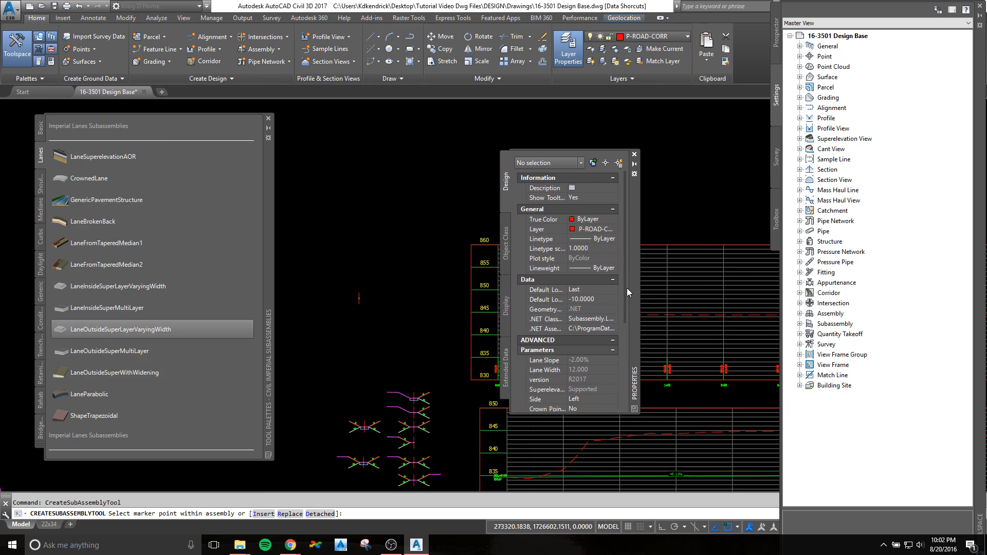
Step: Set the lane subassembly's side to Right and its width to 11 feet
left_click_drag(628, 288, 627, 341)
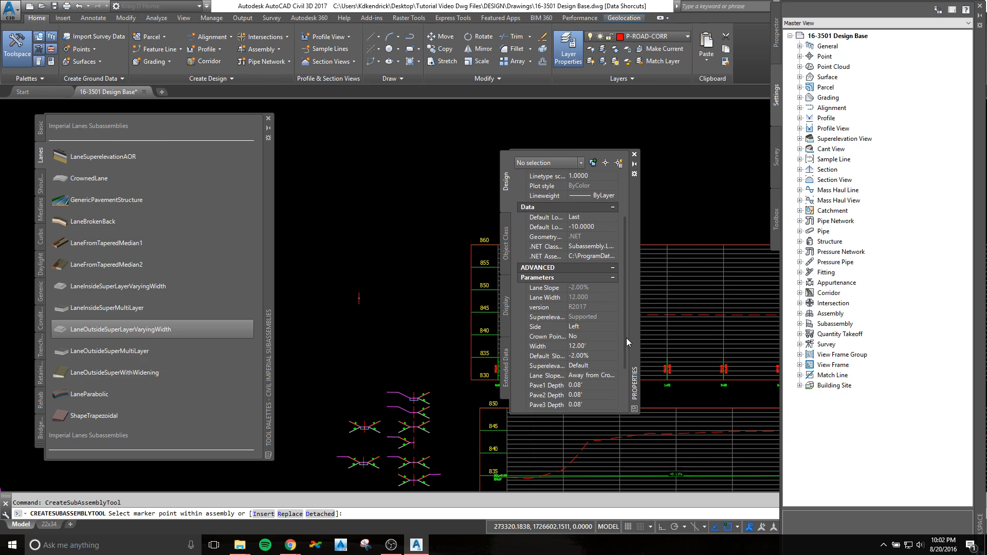
left_click(577, 336)
left_click(578, 299)
left_click(588, 346)
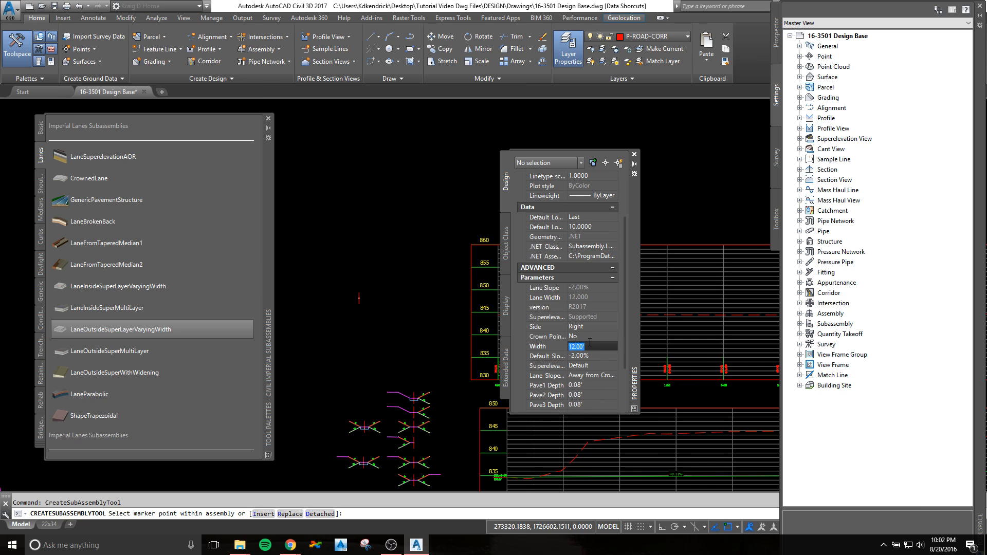
type("11")
Step: Set all four subbase values of the lane subassembly to 0
left_click_drag(625, 338, 629, 413)
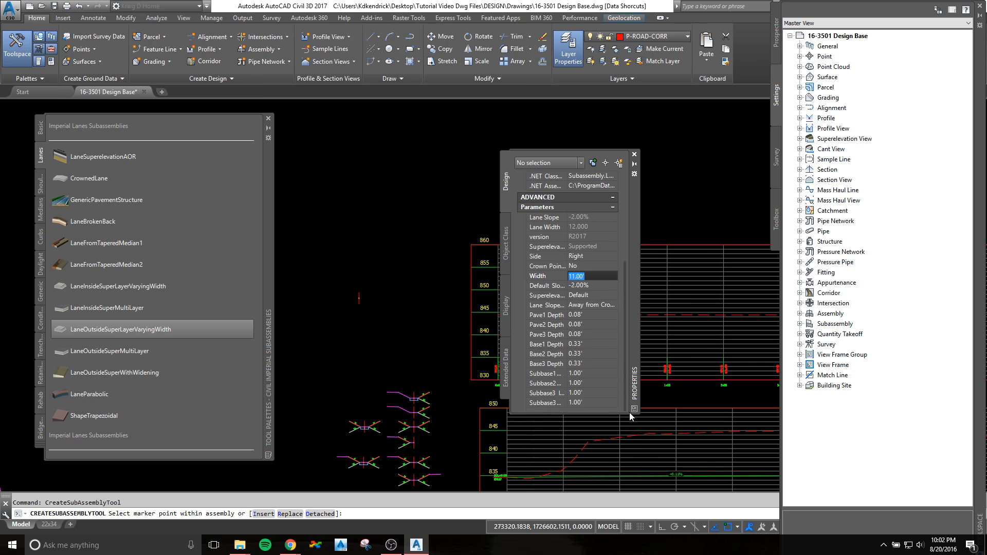
left_click(586, 403)
type("0")
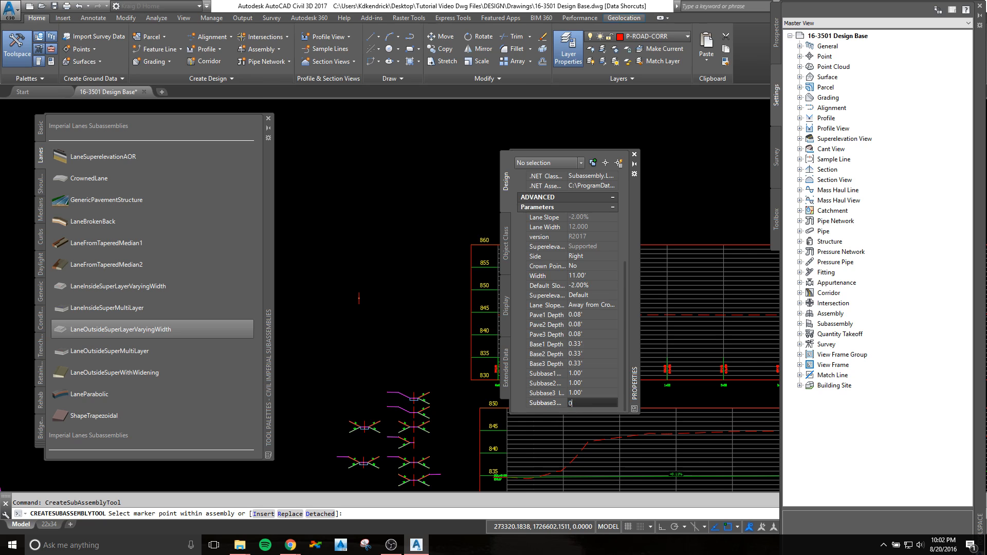
left_click(588, 393)
type("0")
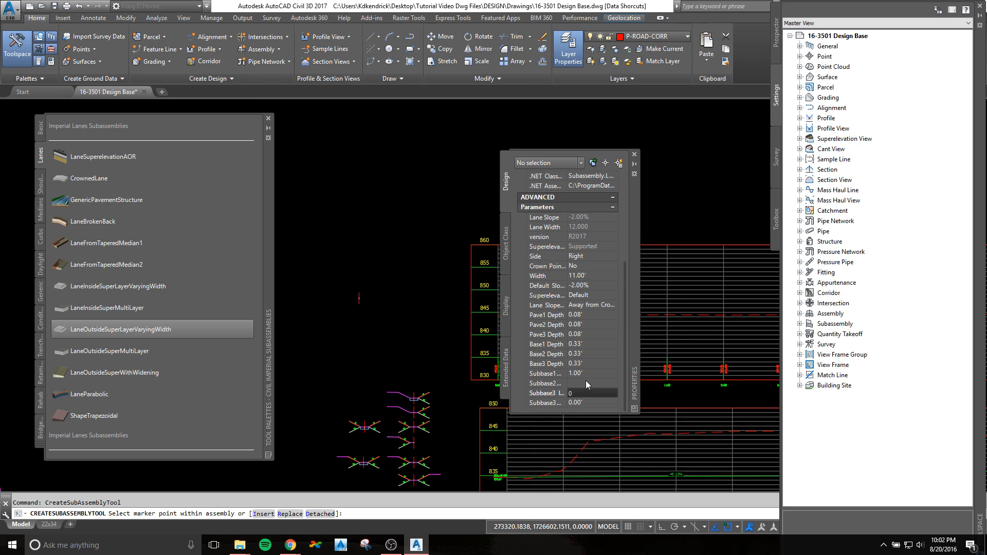
left_click(587, 381)
type("0")
left_click(588, 375)
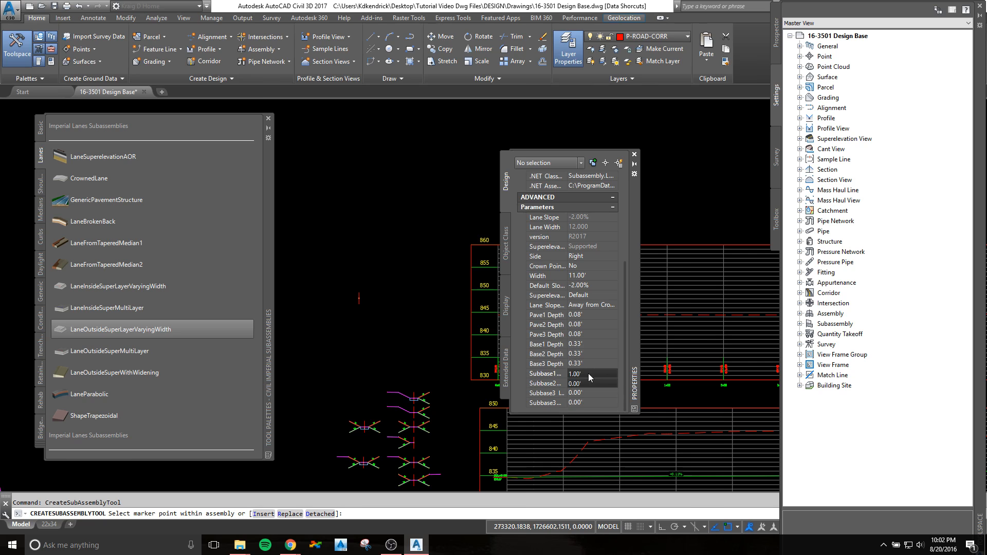
type("0")
Step: Set the lane's Base3, Base2, Base1 and Pave3 depths to 0
left_click(590, 363)
type("0")
left_click(588, 354)
type("0")
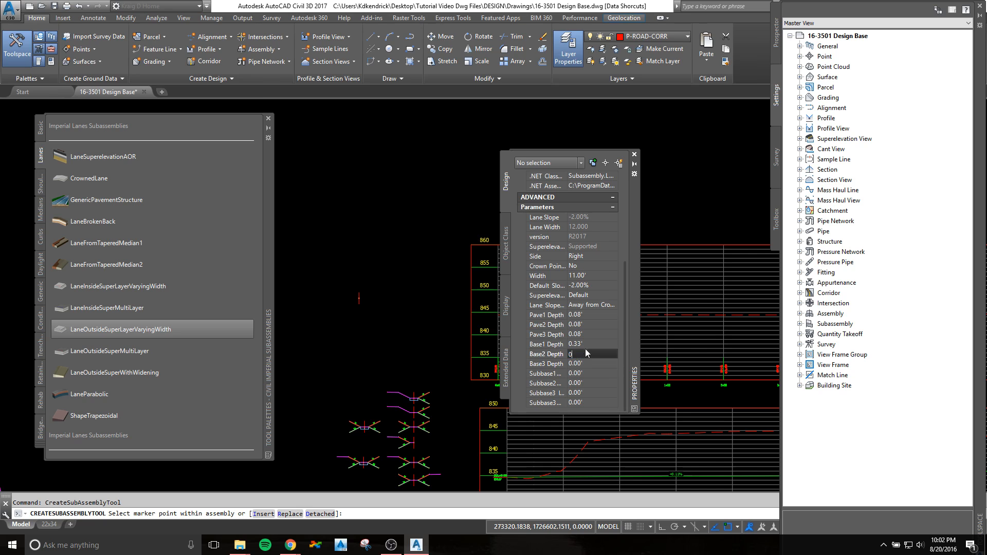
left_click(587, 345)
type("0")
left_click(587, 334)
type("0")
Step: Set the lane's Pave2 depth to 0.35 feet and its Pave1 depth to 0.5 feet
left_click(586, 325)
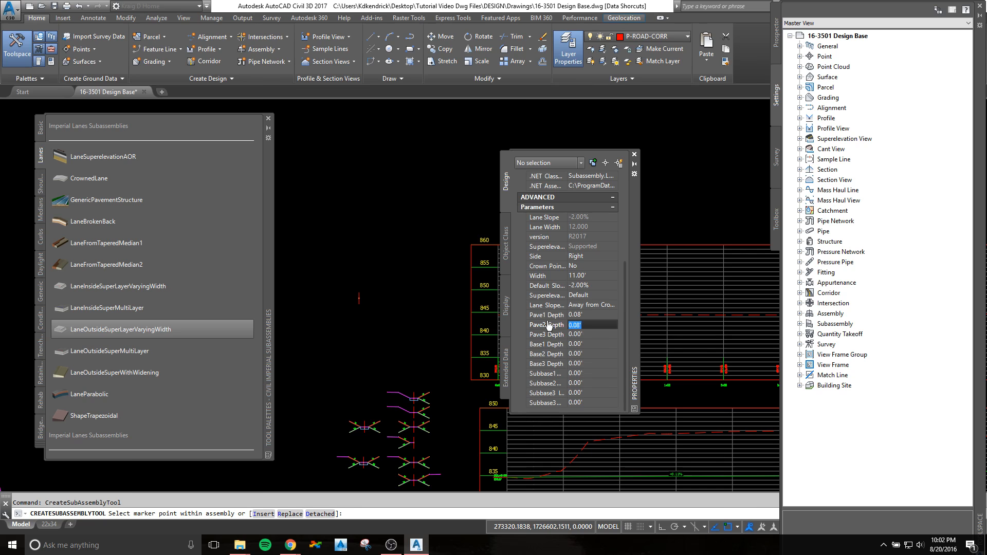
type(".35")
key("Return")
left_click(590, 314)
type(".5")
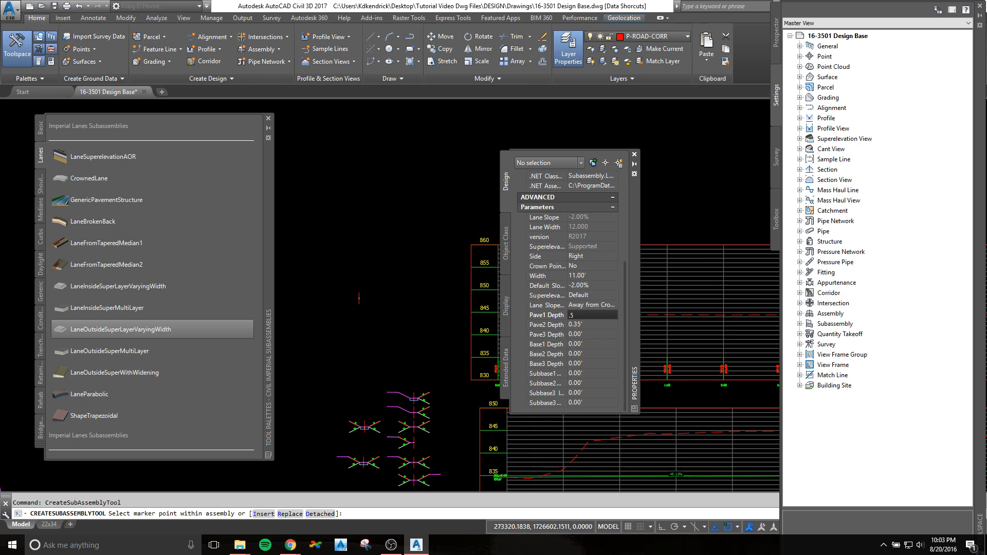
key("Return")
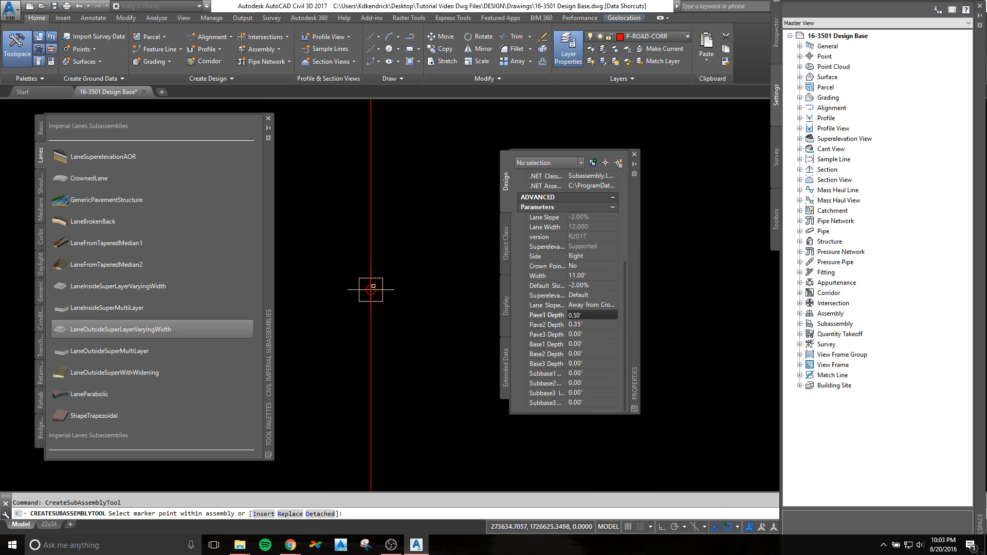
Step: Attach the configured lane to the baseline marker of the new assembly and end the placement
left_click(371, 290)
scroll(373, 306, "down", 8)
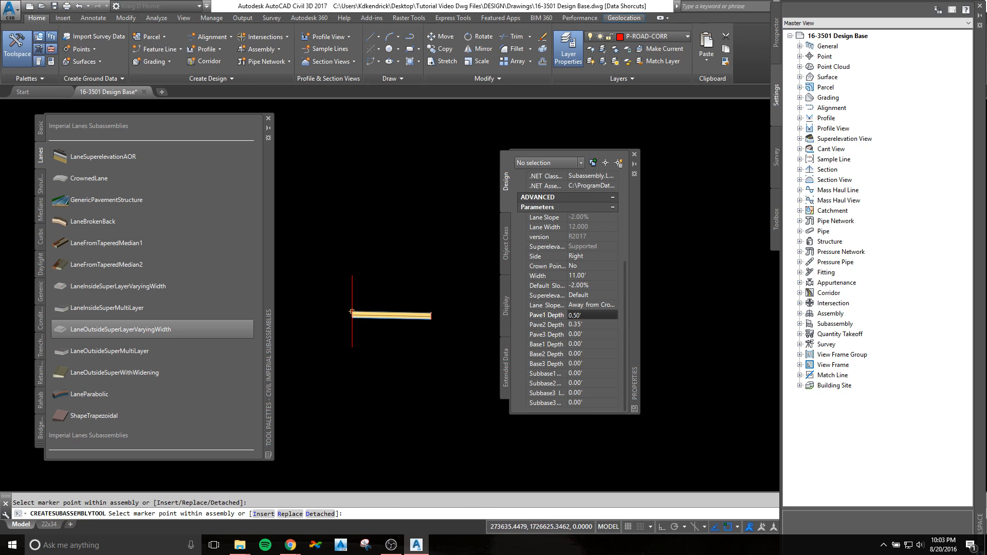
scroll(339, 312, "up", 4)
key("Escape")
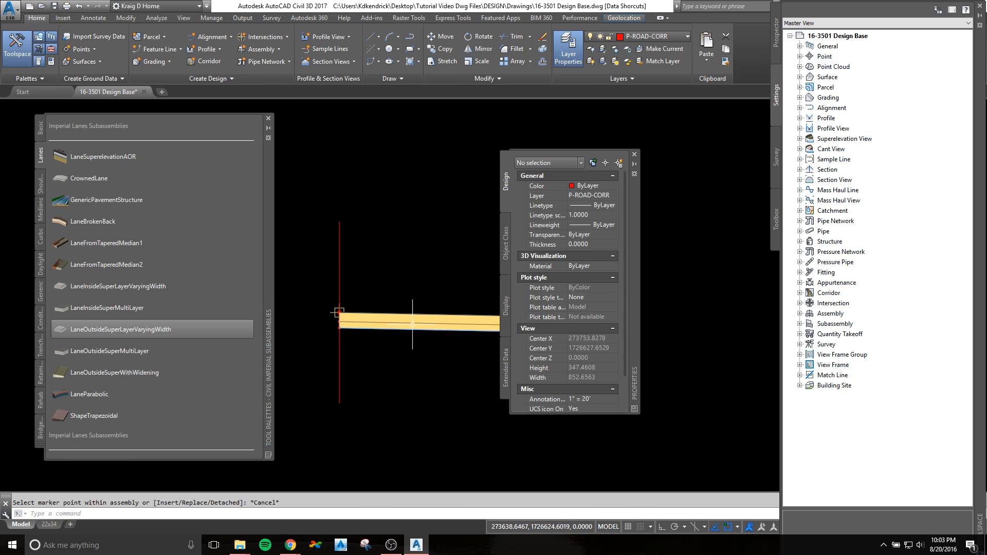
Step: Rename the placed lane subassembly as "Right Lane" in its subassembly properties
left_click(414, 315)
scroll(418, 315, "down", 4)
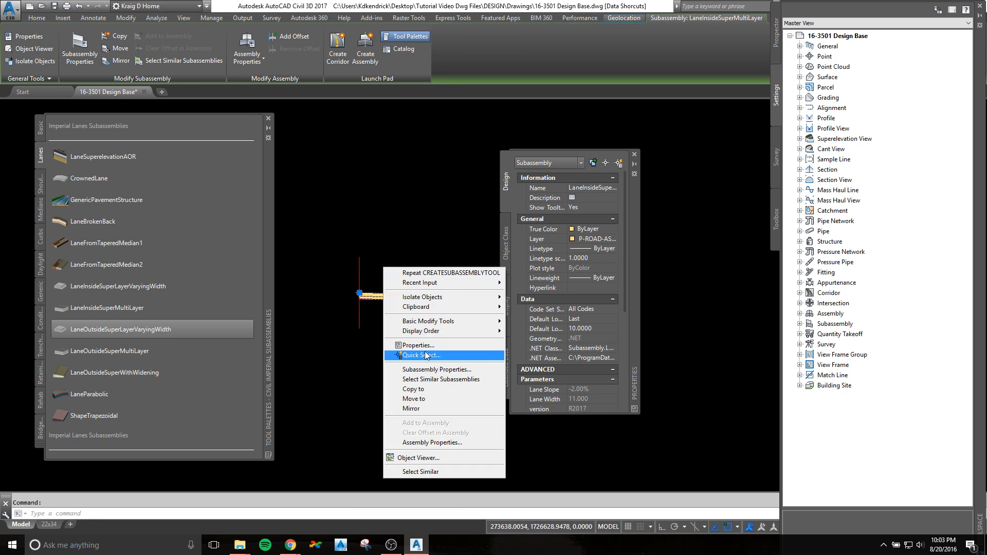
left_click(424, 369)
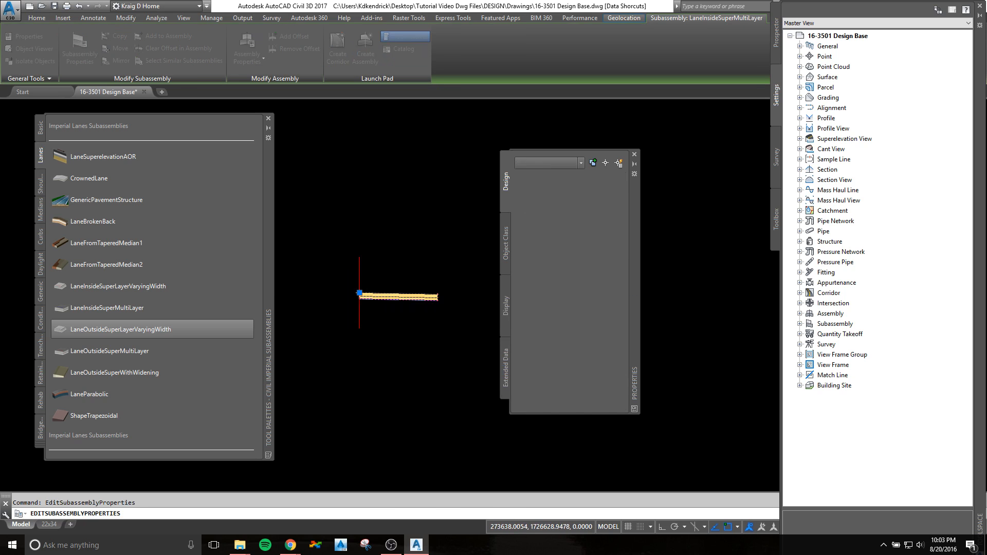
left_click_drag(550, 107, 641, 159)
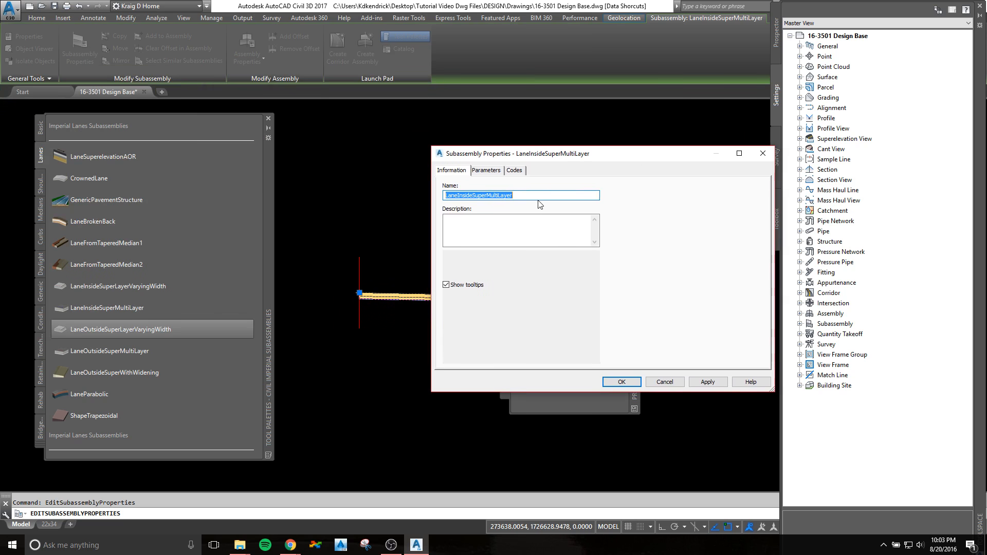
type("Right Lane")
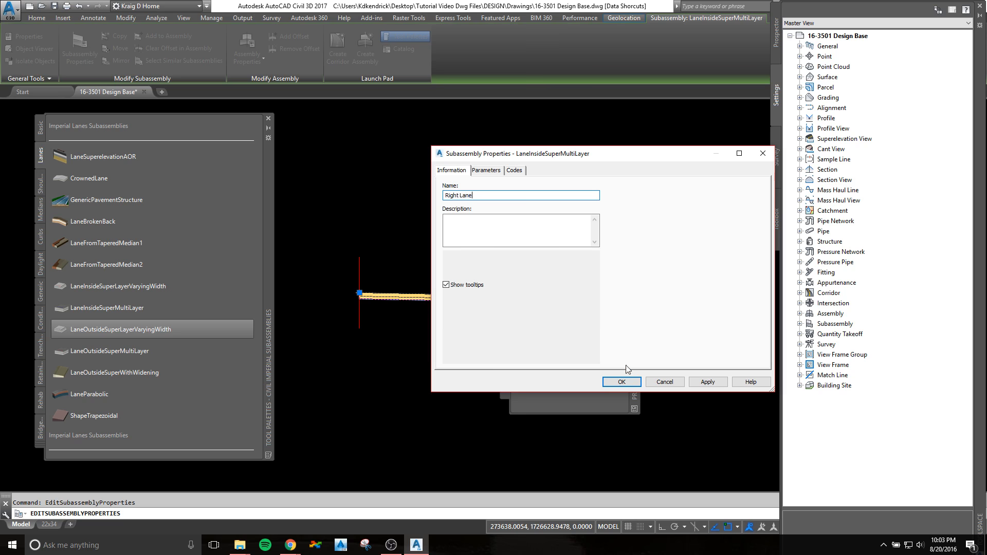
left_click(621, 381)
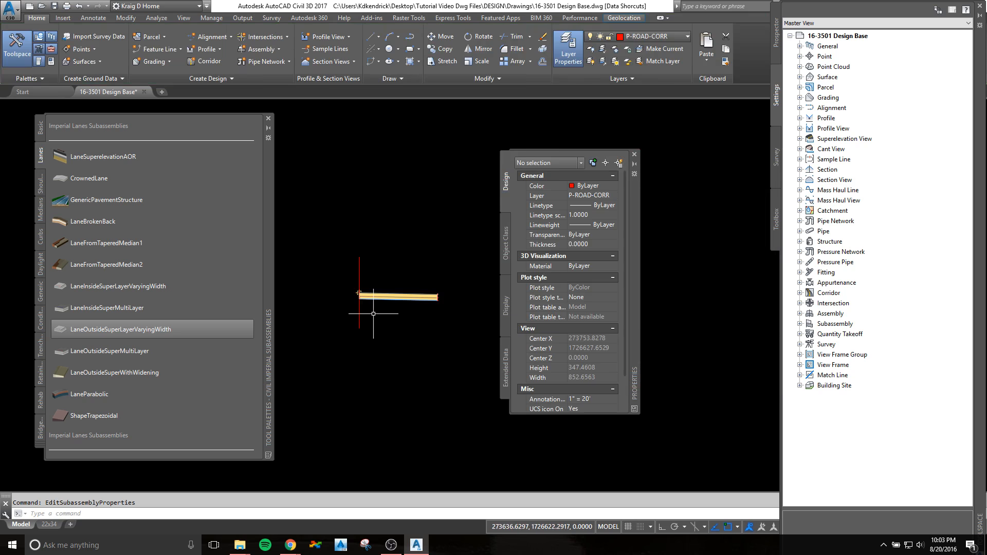
Step: Mirror the Right Lane subassembly about the assembly's baseline marker to create the opposite lane
key("Escape")
mouse_move(393, 318)
middle_mouse_down()
mouse_move(418, 317)
mouse_move(447, 298)
mouse_move(414, 287)
middle_mouse_up()
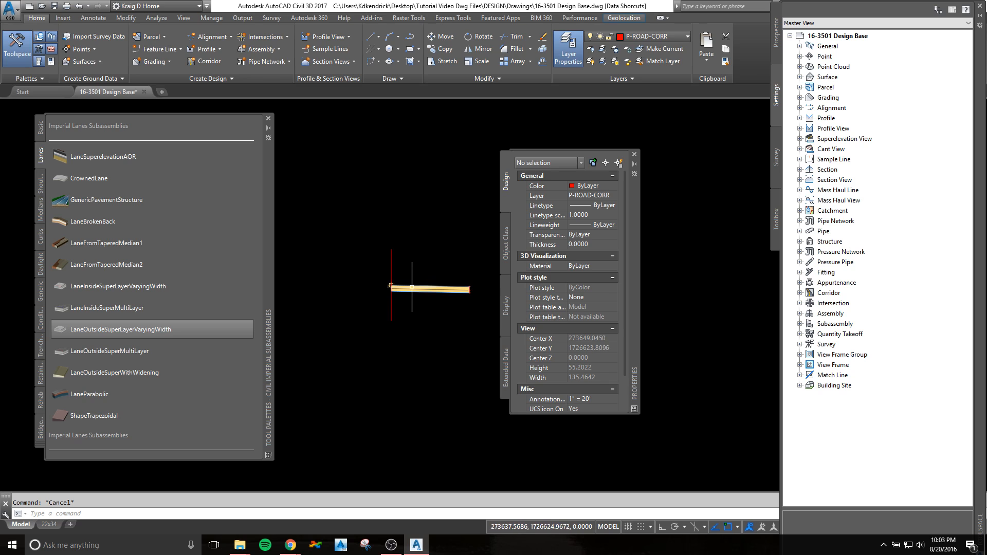
left_click(411, 288)
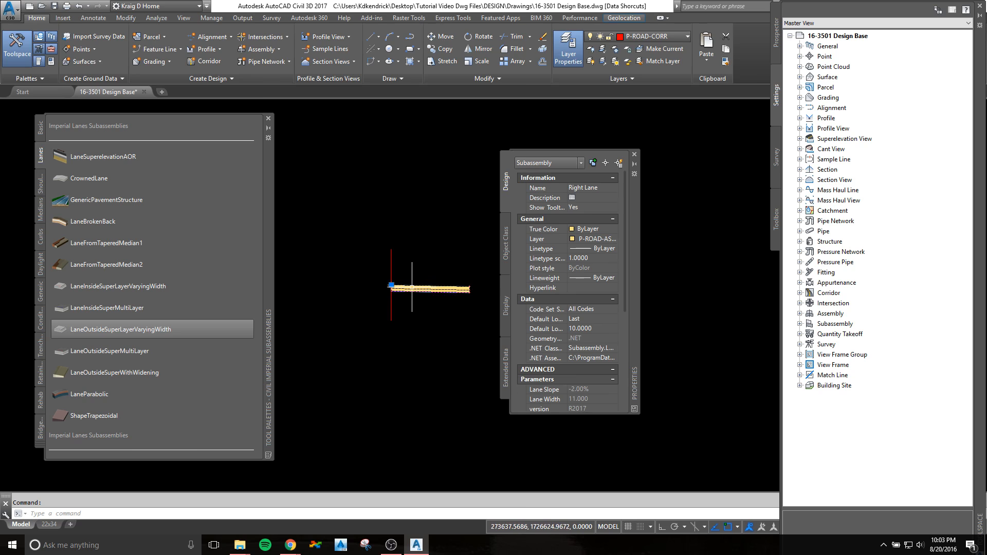
right_click(417, 262)
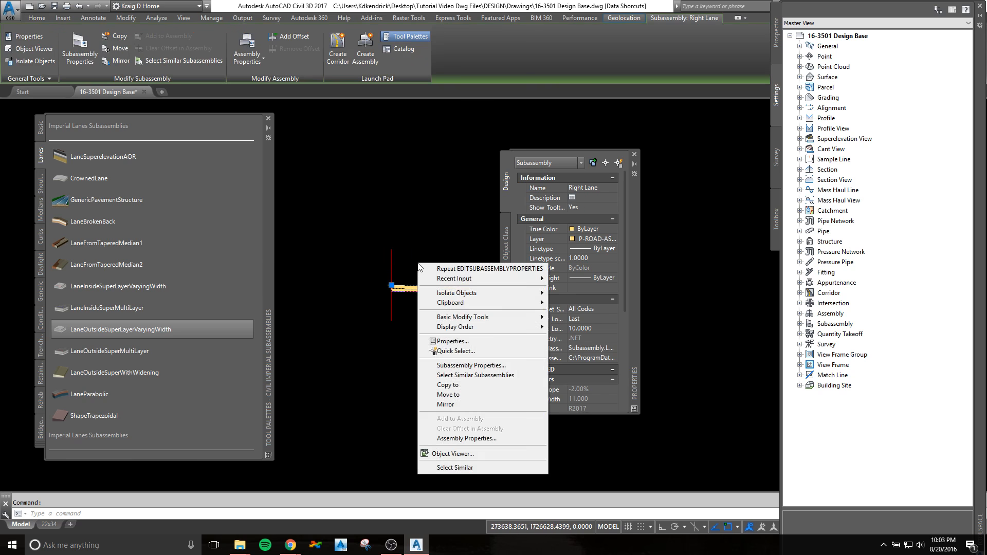
left_click(446, 404)
scroll(396, 295, "up", 4)
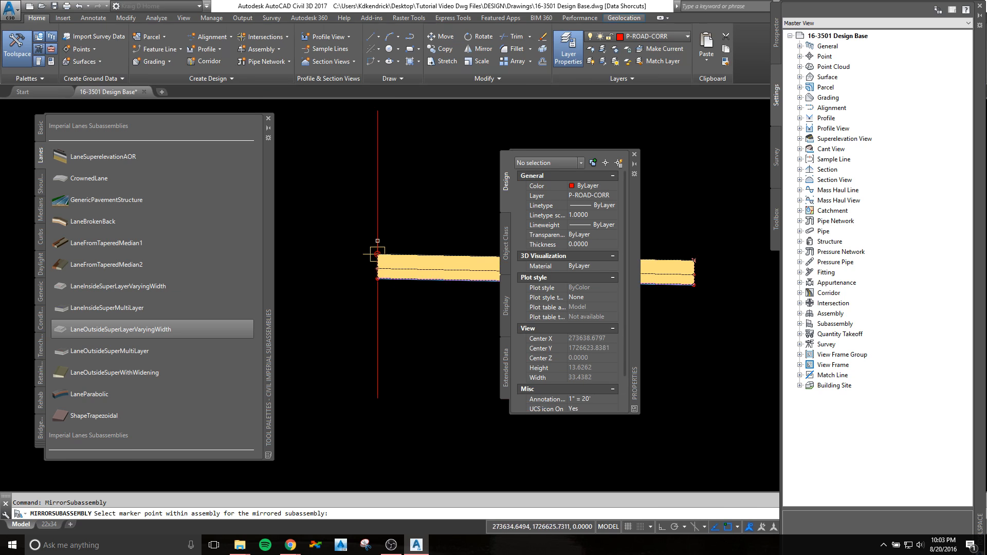
scroll(360, 288, "down", 4)
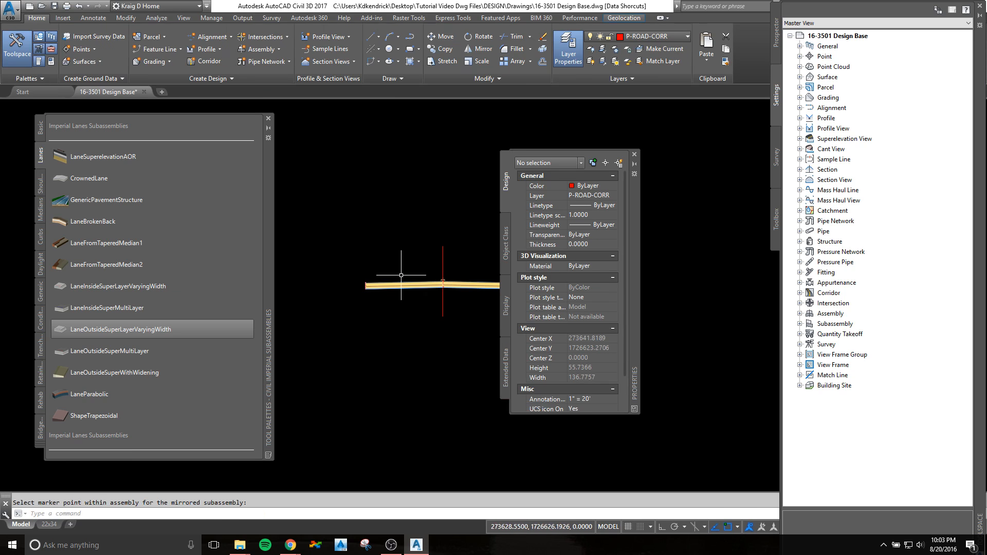
key("Escape")
Step: Rename the mirrored lane as "Left Lane" and review its input parameters before accepting the subassembly properties
left_click(411, 283)
right_click(403, 259)
left_click(447, 361)
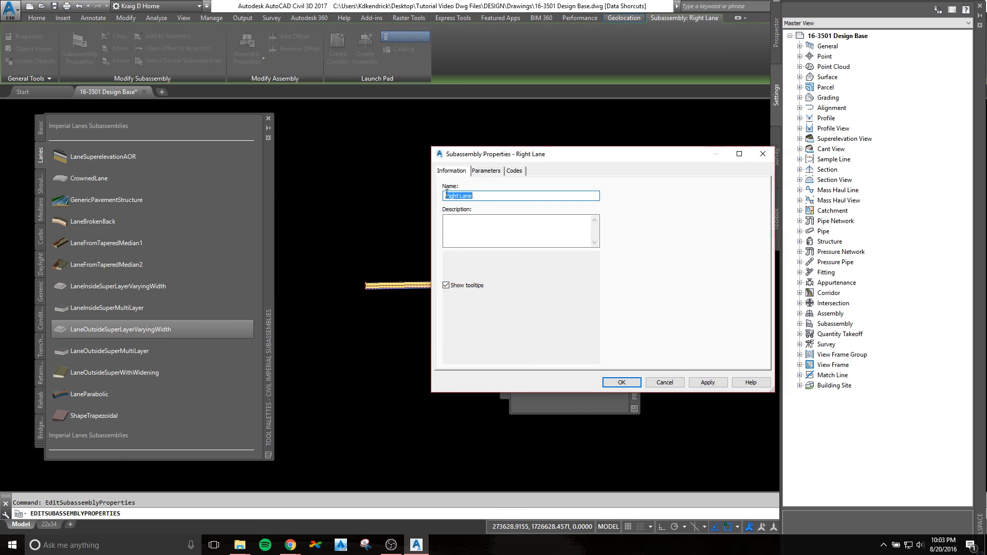
double_click(453, 196)
type("Lan")
left_click(496, 171)
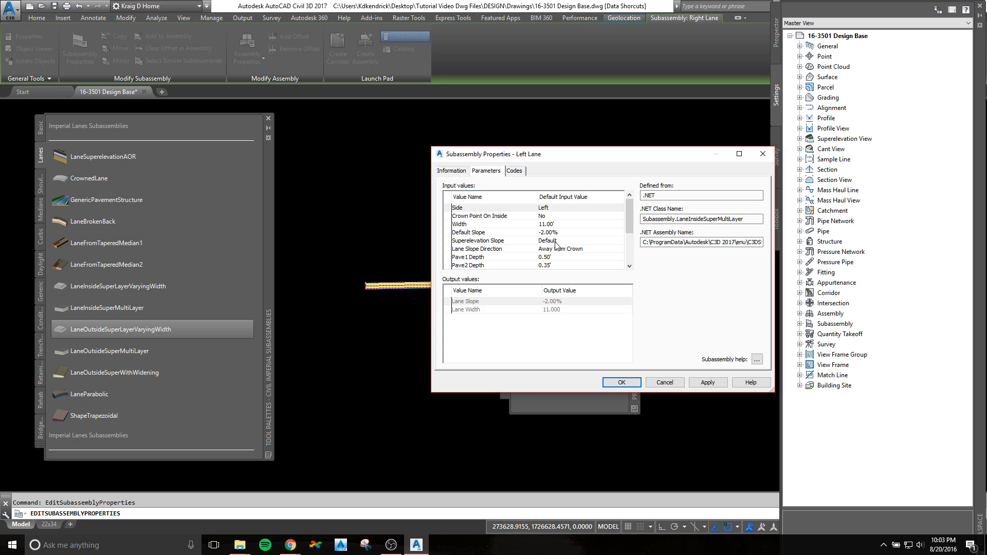
scroll(613, 235, "down", 3)
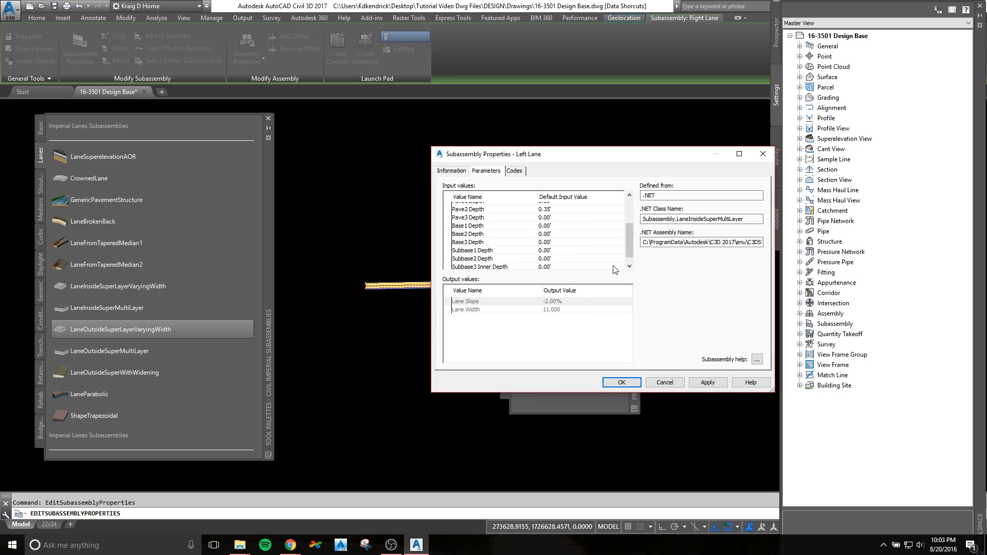
left_click_drag(626, 248, 627, 221)
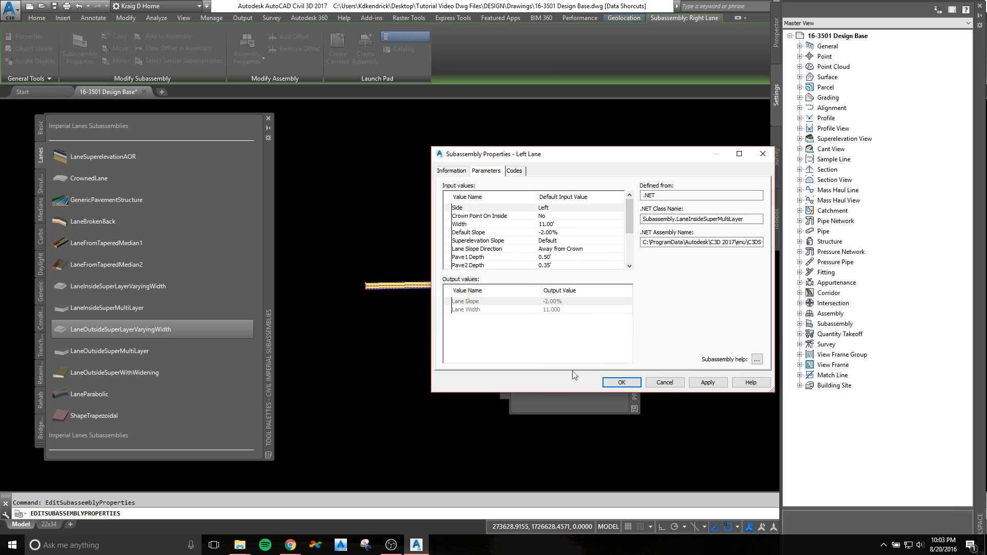
left_click(616, 384)
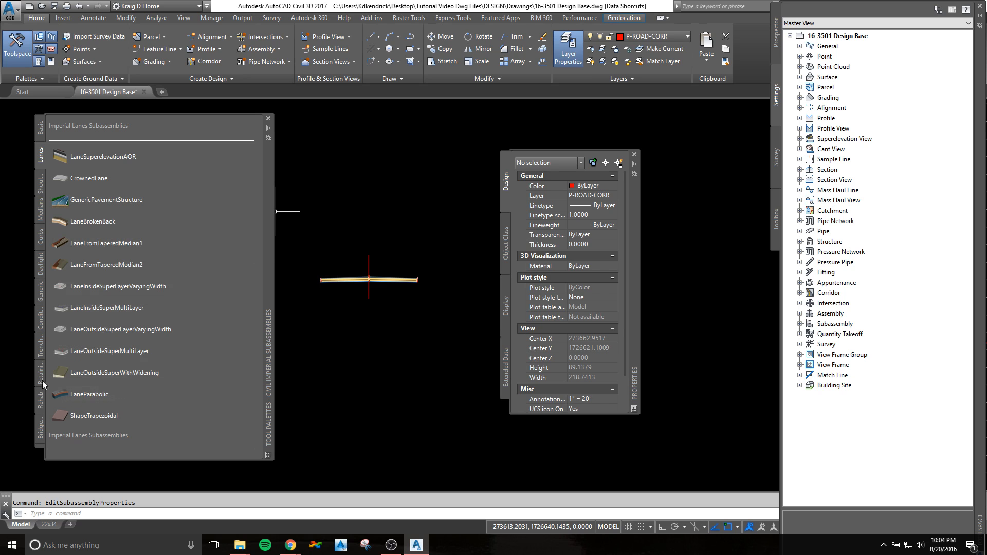
Step: Start a generic LinkWidthAndSlope subassembly on the right side with a width of 2.5 feet and a slope of -2%
left_click(41, 293)
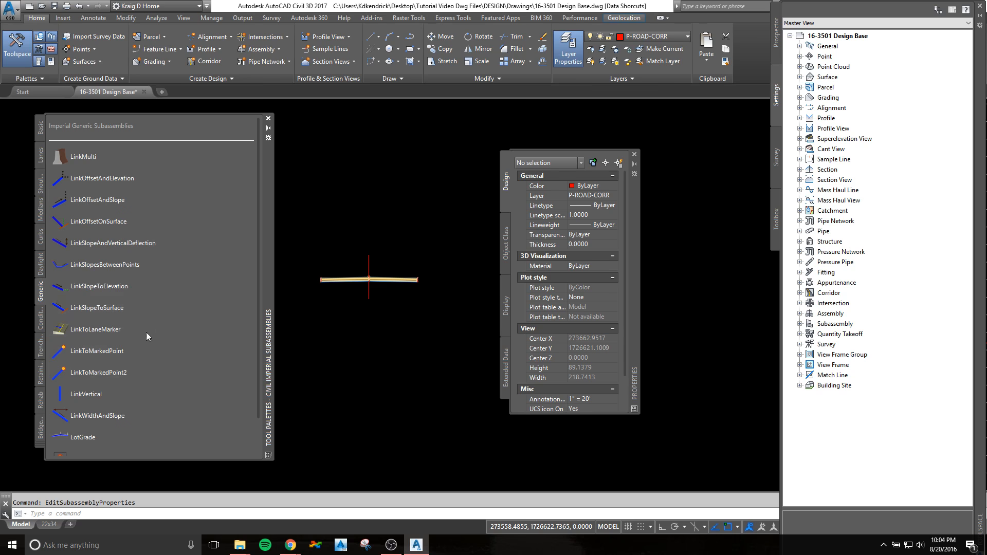
left_click(90, 416)
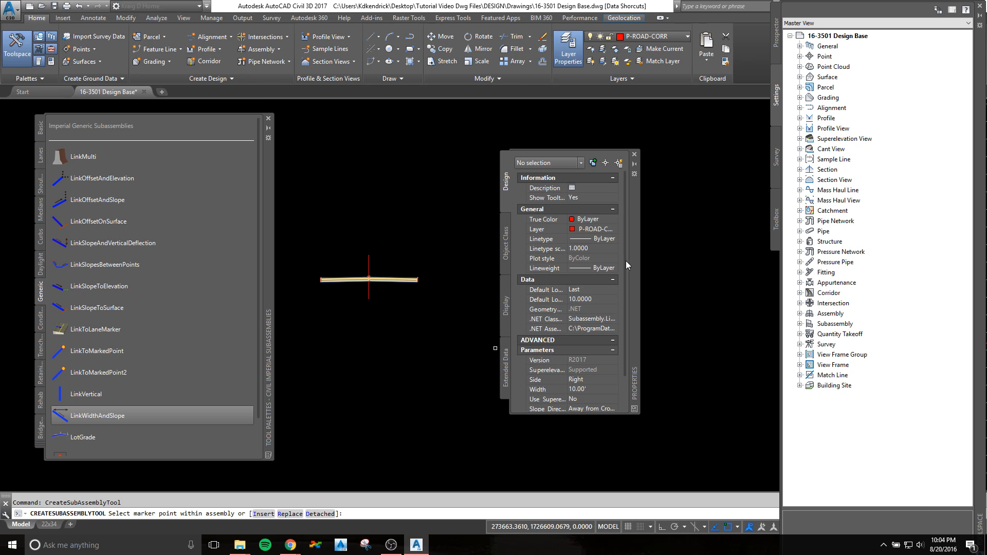
scroll(624, 260, "down", 2)
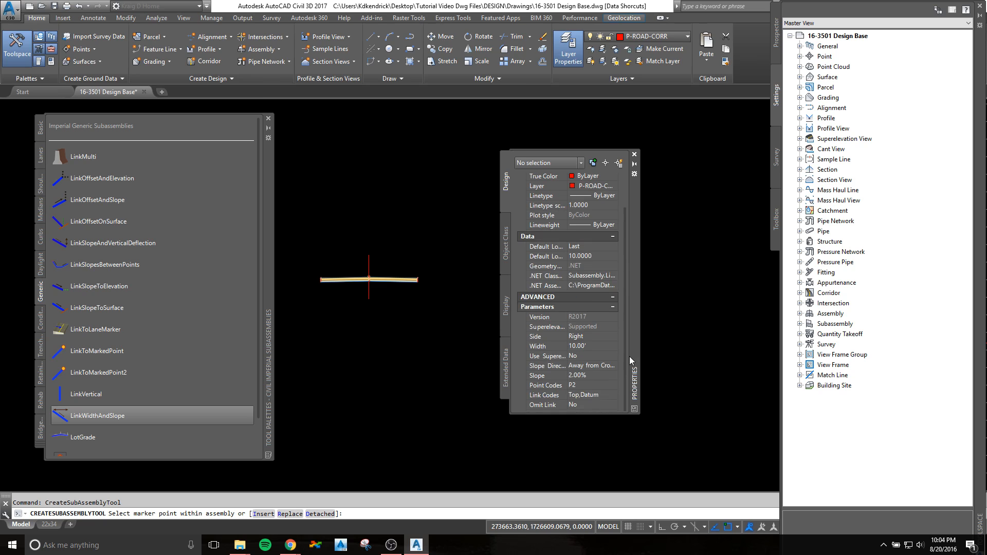
left_click(588, 347)
type("2")
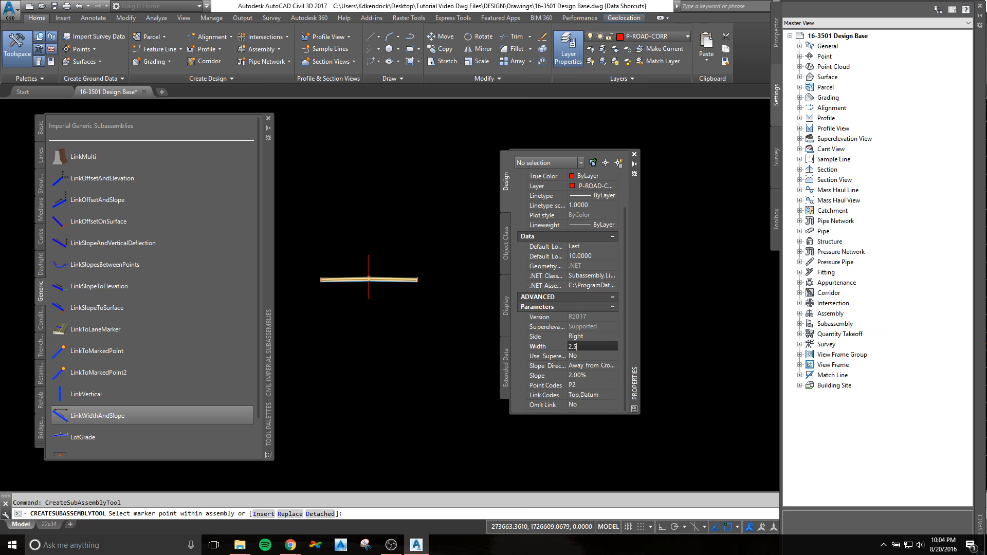
type(".5")
left_click(588, 375)
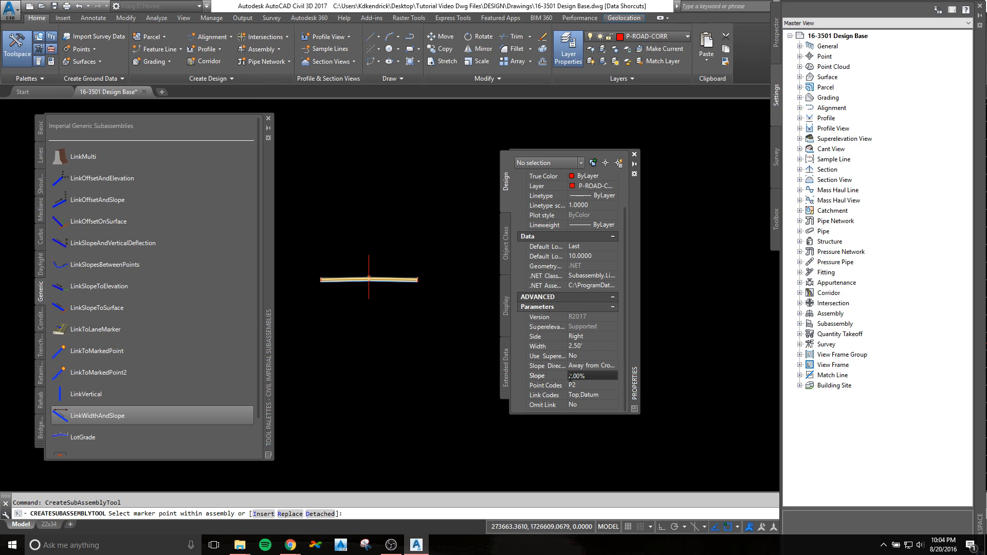
type("-")
left_click(434, 286)
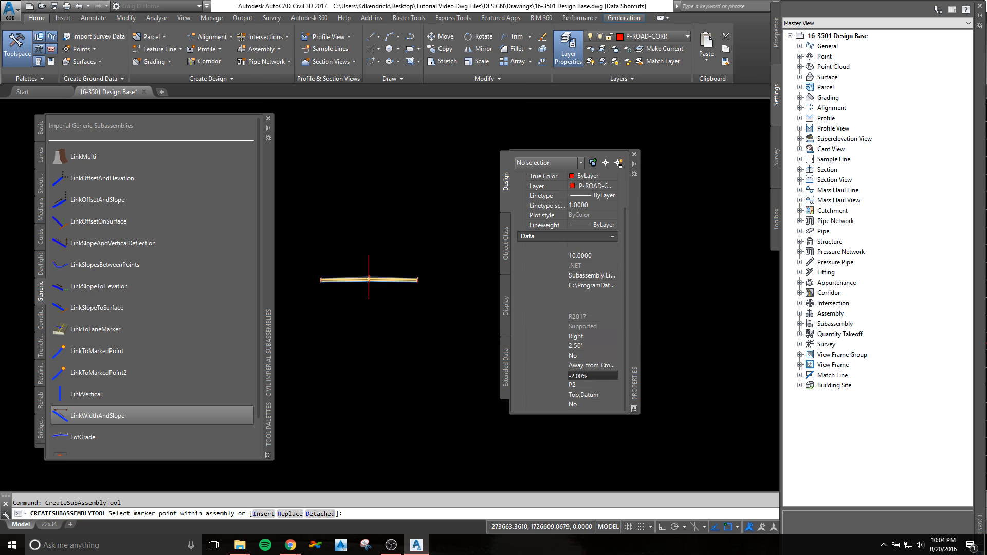
Step: Attach the link to the top outer marker point of the right lane and end the placement
scroll(418, 277, "up", 5)
scroll(418, 276, "up", 4)
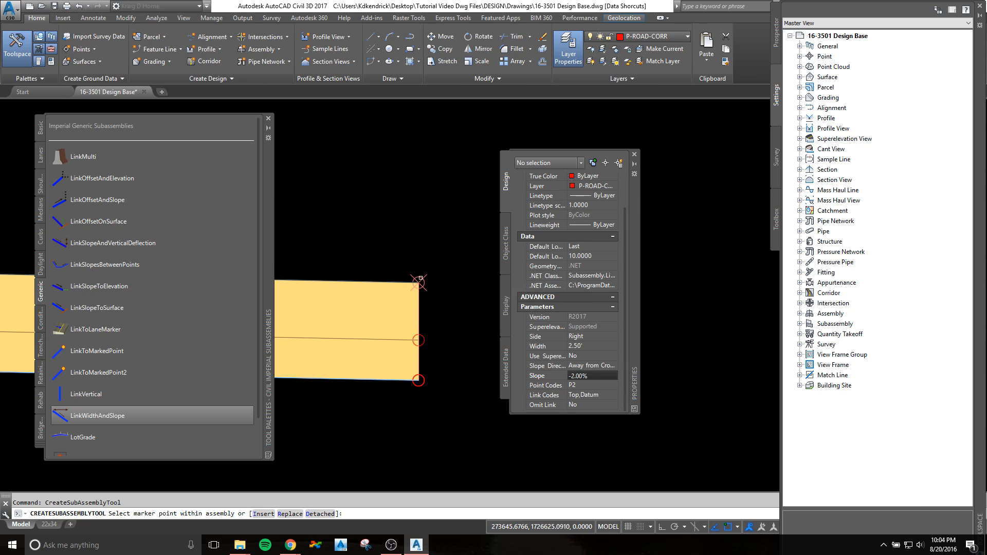
left_click(419, 281)
scroll(412, 291, "down", 5)
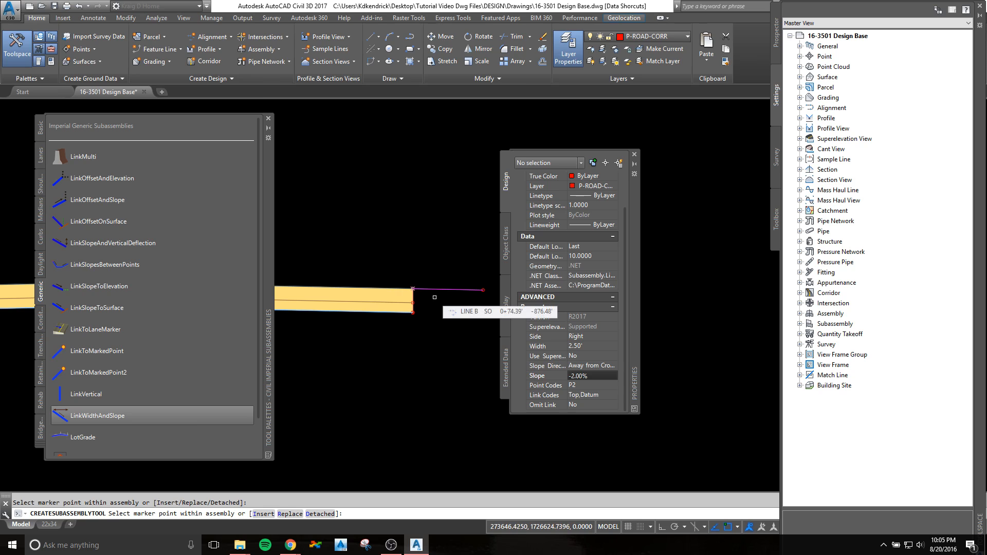
scroll(452, 296, "down", 2)
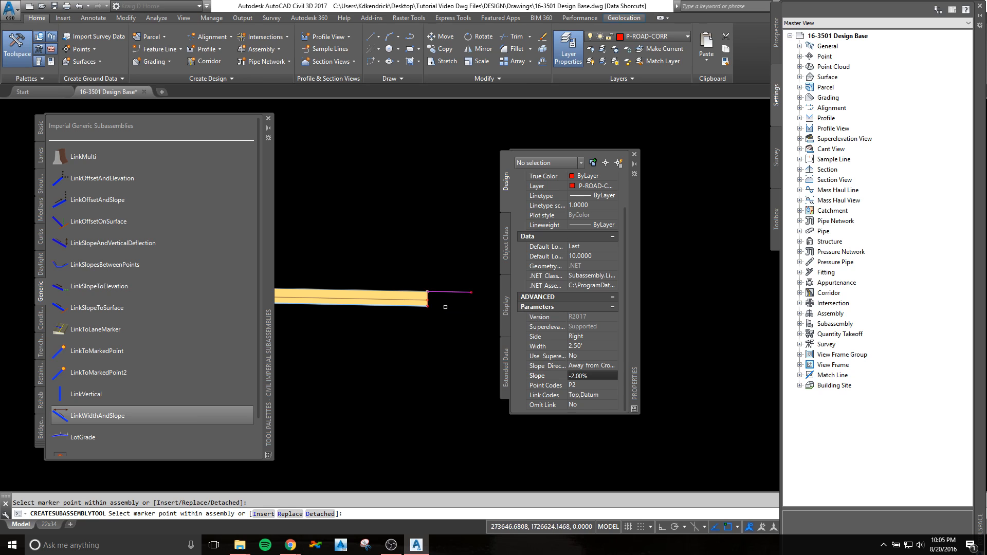
key("Escape")
Step: Mirror the new link onto the top outer marker point of the left lane
scroll(447, 305, "down", 2)
scroll(442, 301, "up", 4)
left_click(442, 291)
right_click(420, 272)
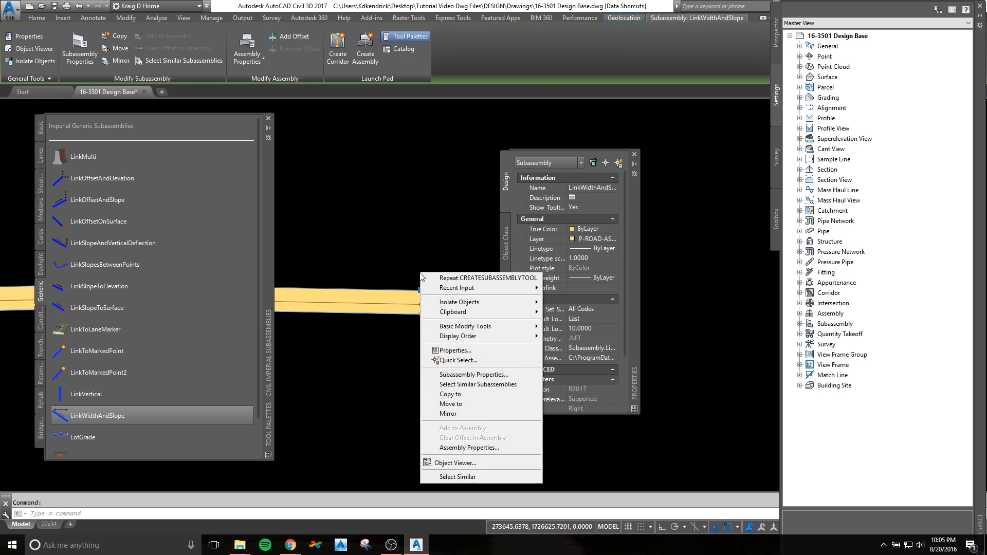
left_click(451, 415)
scroll(432, 306, "down", 3)
scroll(326, 308, "up", 5)
left_click(429, 297)
key("Escape")
Step: Rename the link beside the right lane as "Grass Strip Right" in its subassembly properties
scroll(411, 291, "down", 2)
scroll(415, 294, "down", 3)
scroll(419, 304, "up", 3)
middle_click_drag(437, 282, 296, 296)
scroll(440, 297, "up", 4)
left_click(428, 291)
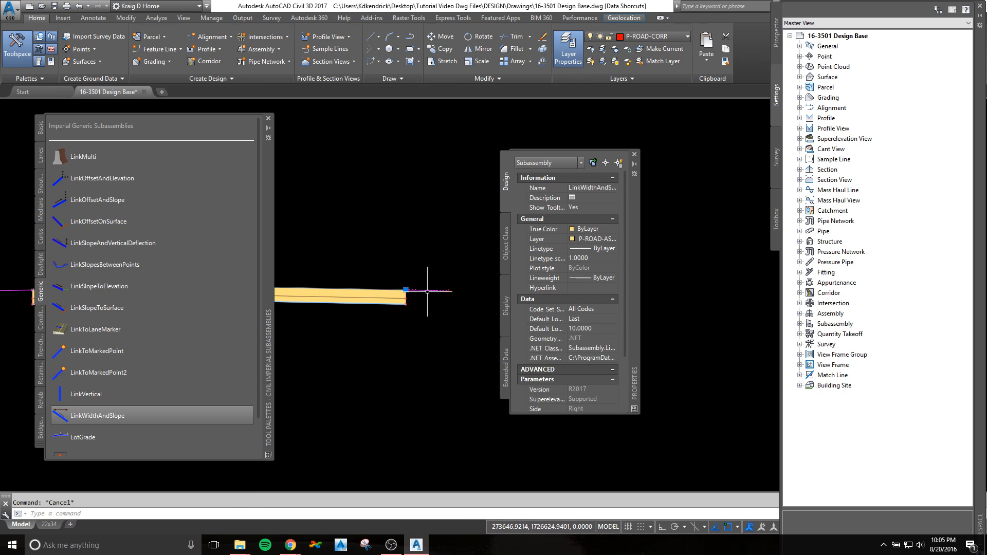
right_click(428, 258)
left_click(466, 359)
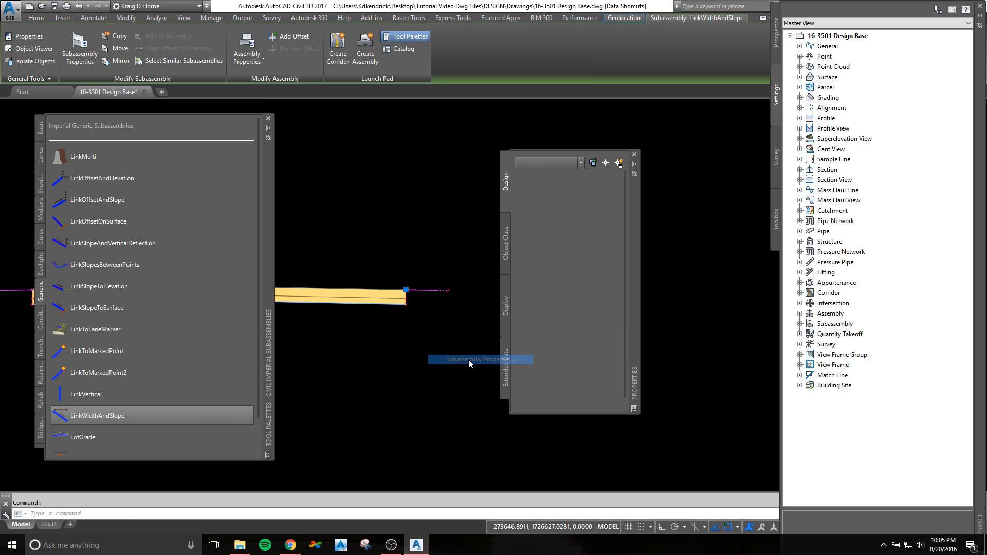
left_click(491, 174)
left_click(451, 171)
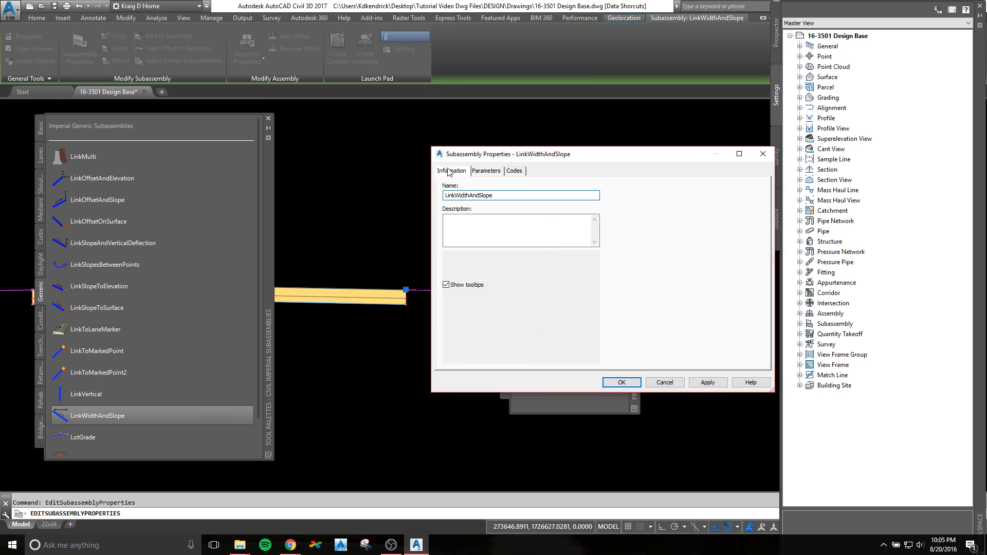
type("Grass Strip Right")
left_click(622, 381)
Step: Erase the mirrored link at the outer edge of the left lane
scroll(465, 308, "down", 1)
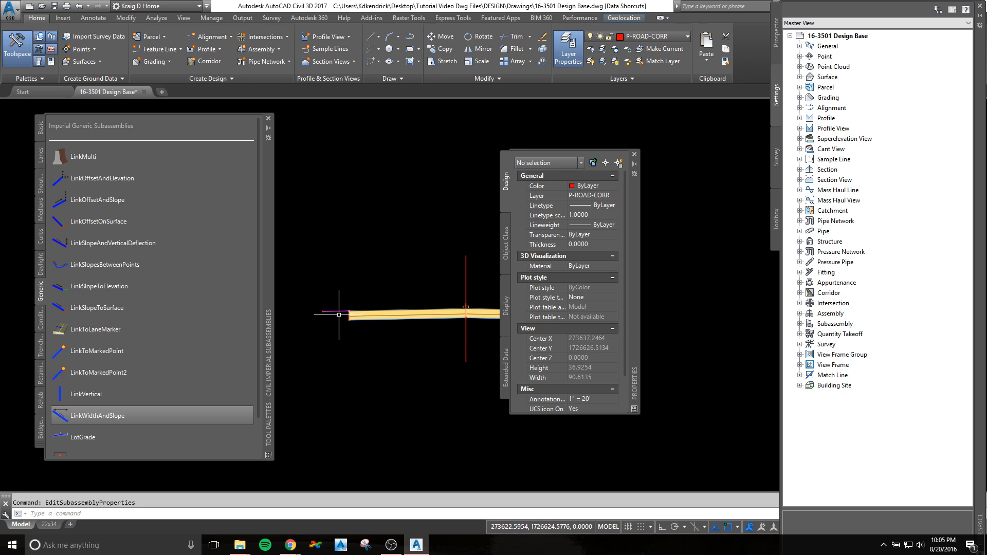
type("e")
key("Return")
left_click(336, 311)
key("Return")
scroll(330, 262, "down", 2)
middle_click_drag(387, 300, 315, 293)
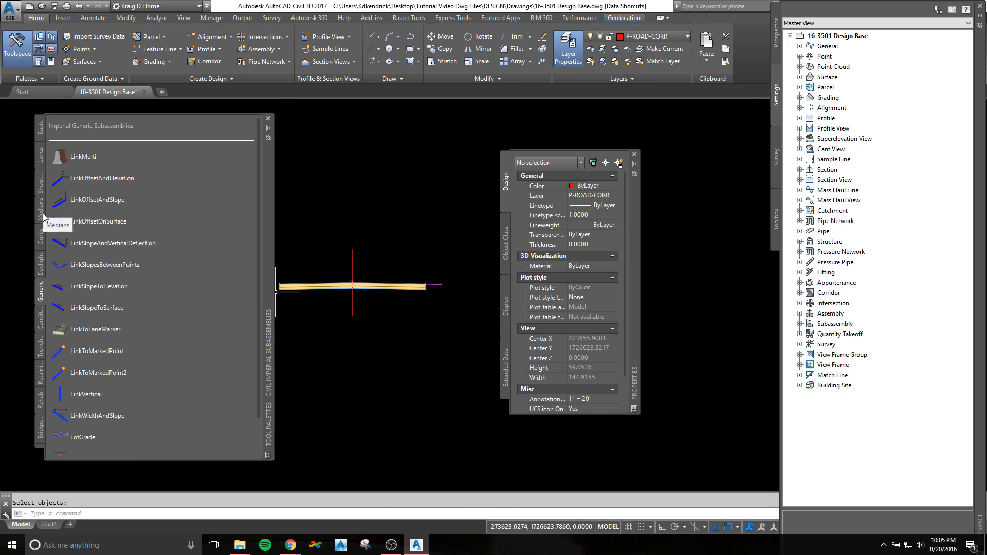
left_click(39, 154)
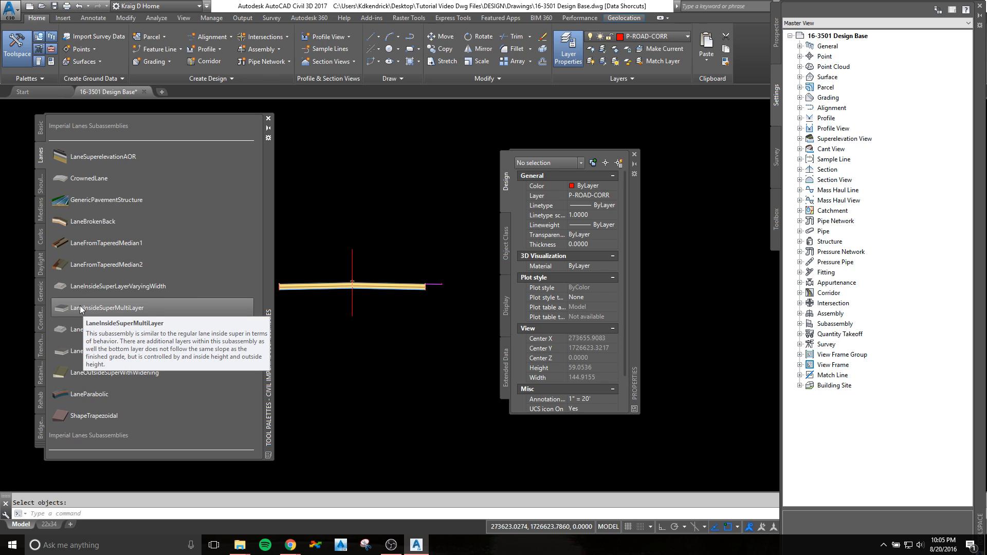
left_click(42, 240)
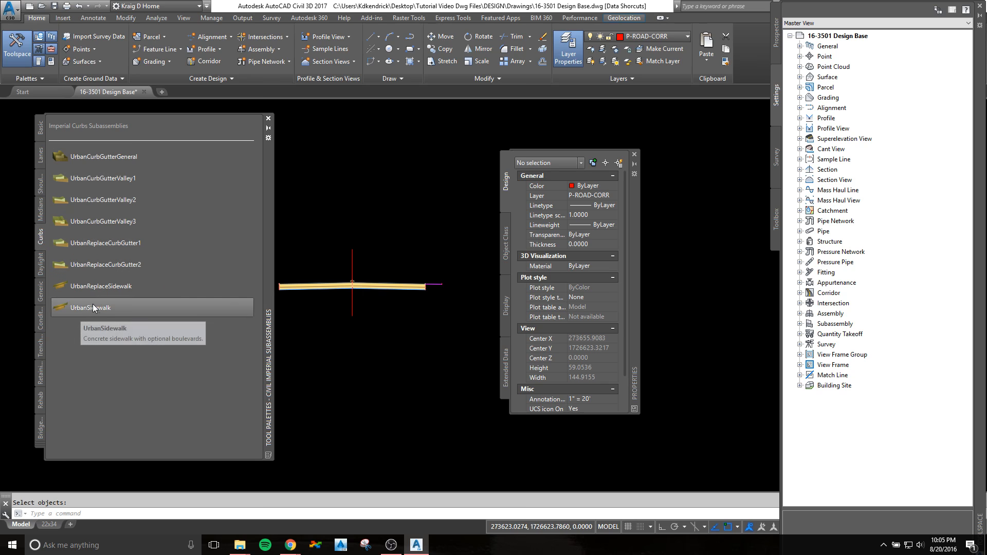
left_click(90, 308)
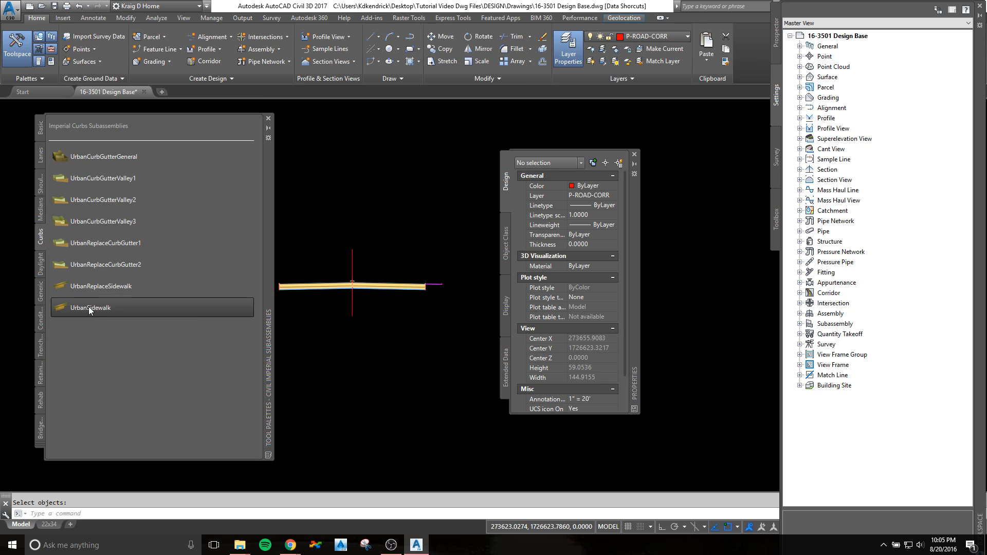
scroll(624, 237, "down", 1)
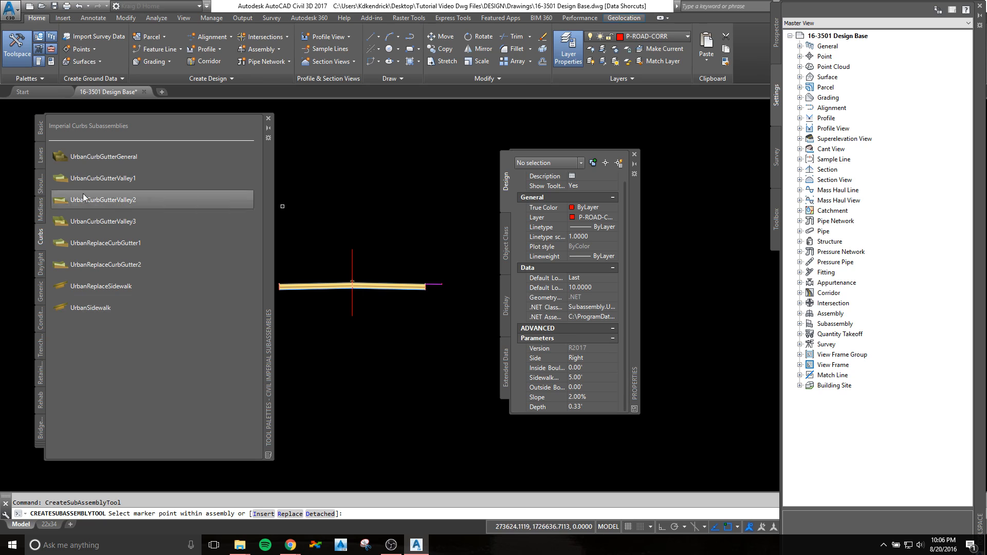
Step: Start a LaneInsideSuperMultiLayer subassembly on the right side and set all of its subbase depths to 0
left_click(39, 157)
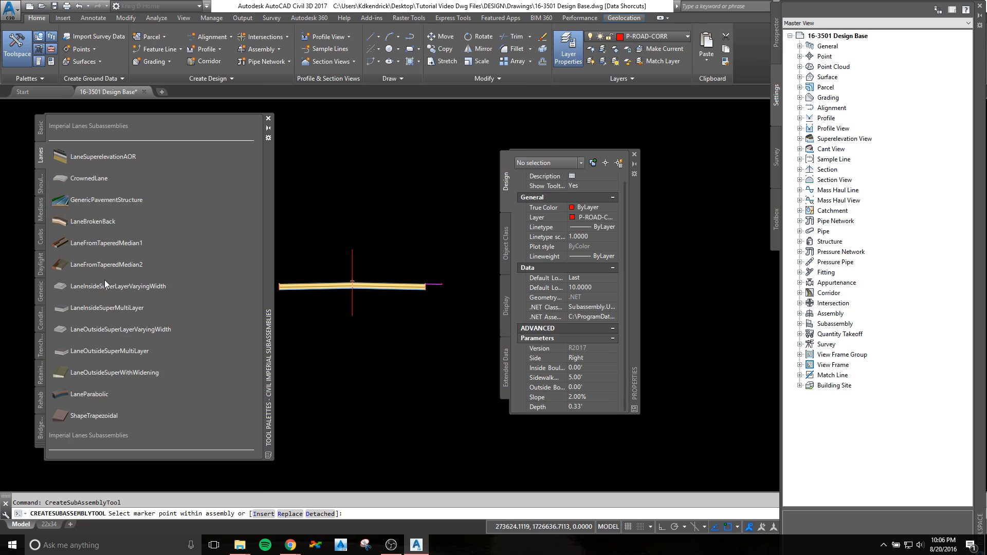
left_click(75, 308)
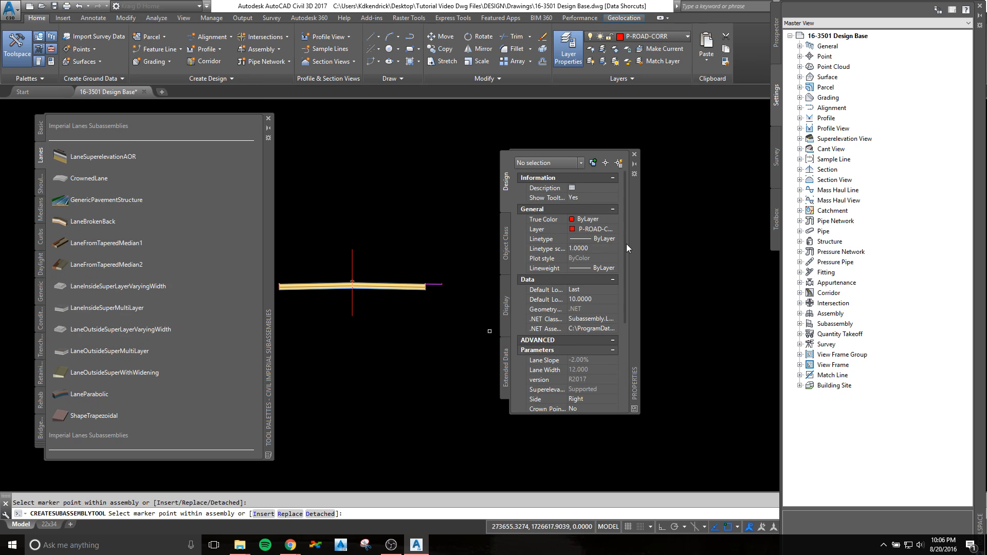
left_click_drag(627, 245, 632, 357)
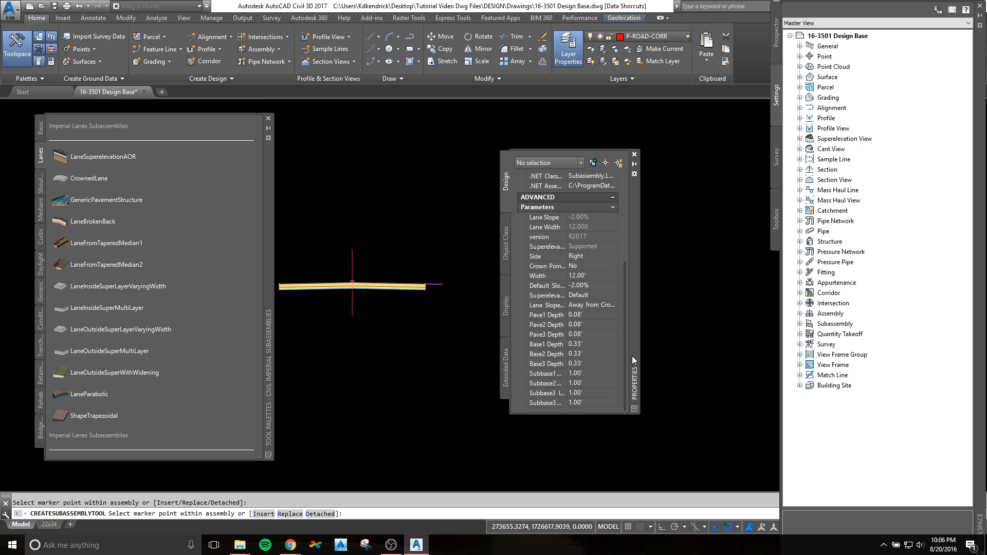
left_click(588, 393)
type("0")
left_click(592, 383)
type("0")
left_click(592, 374)
type("0")
double_click(574, 373)
type("0")
Step: Set the new lane subassembly's Base3, Base2, Base1 and Pave3 depths to 0
double_click(592, 364)
type("0")
double_click(567, 355)
double_click(585, 343)
type("0")
double_click(589, 334)
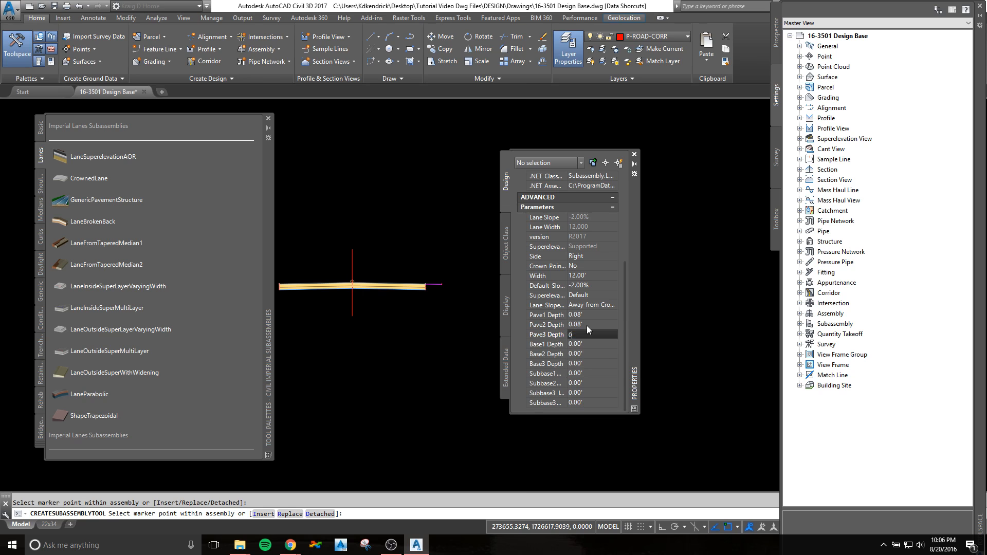
Step: Set the new subassembly's Pave2 depth to 0, its Pave1 depth to 0.5 feet and its width to 5 feet
left_click(578, 325)
left_click(586, 315)
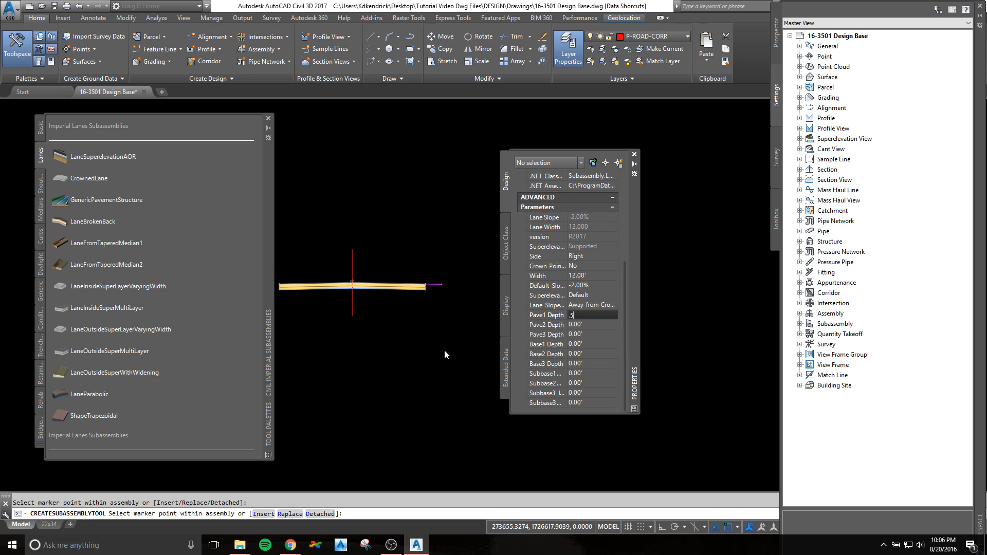
left_click(584, 277)
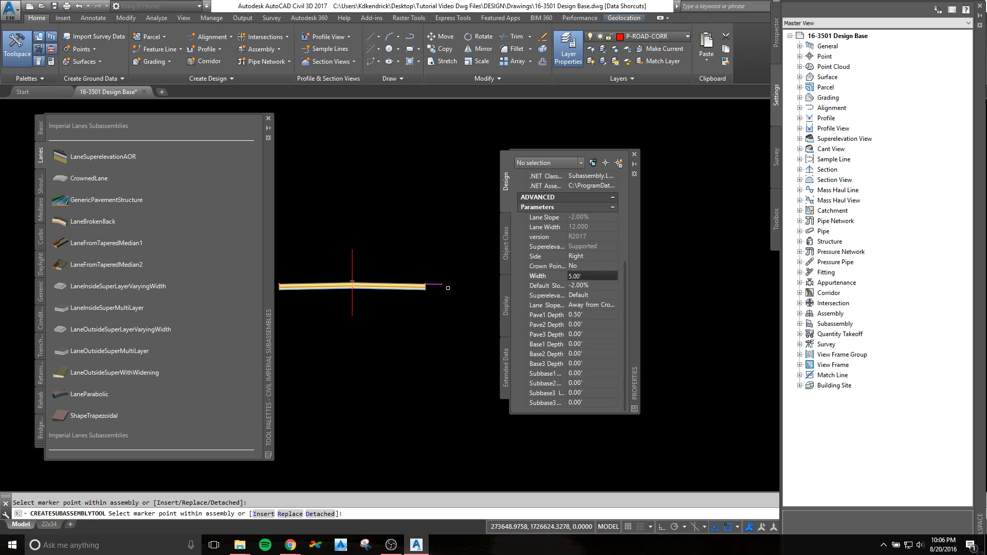
Step: Attach the 5-foot lane subassembly to the outer end of the grass strip on the right side of the assembly
scroll(447, 288, "up", 10)
left_click(390, 263)
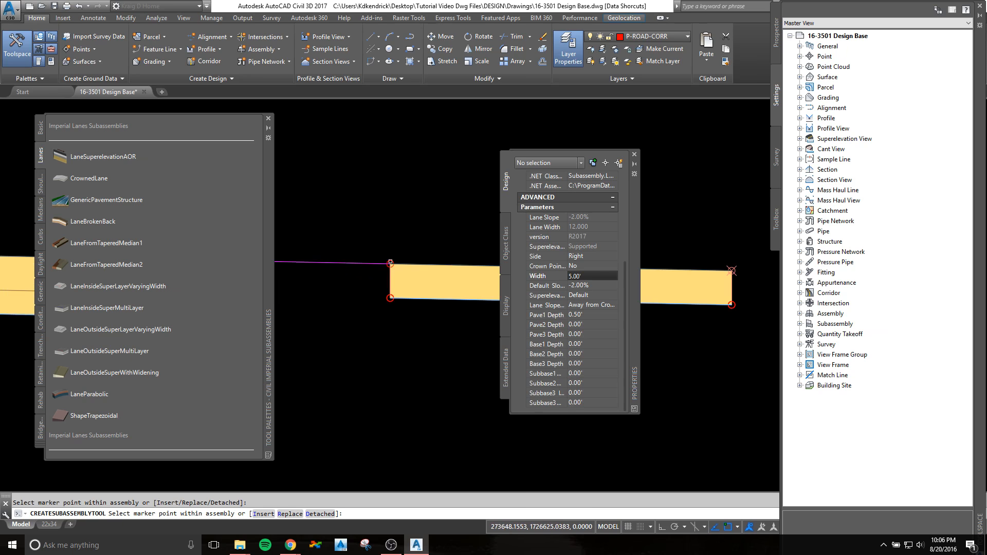
key("Escape")
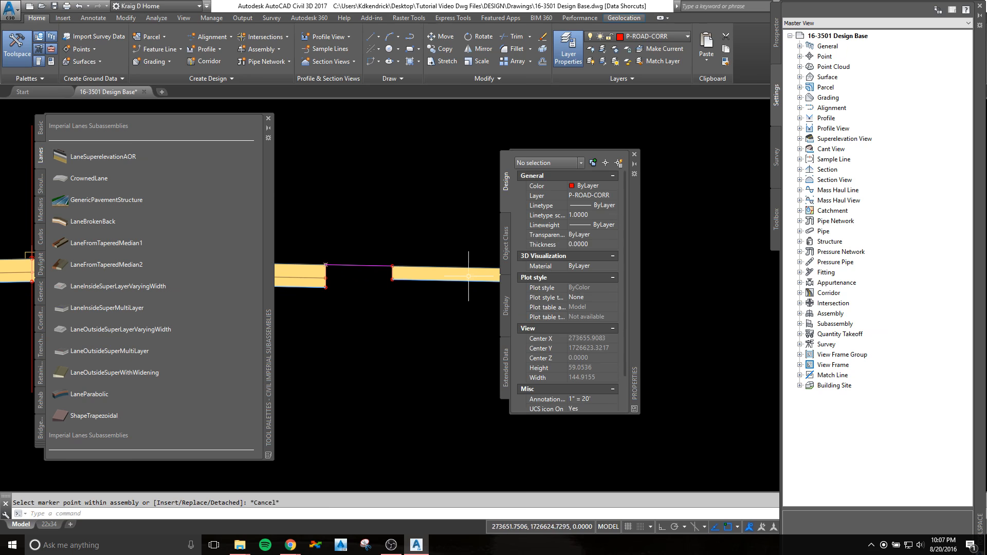
Step: Rename the new 5-foot subassembly outside the grass strip as Sidewalk
right_click(397, 261)
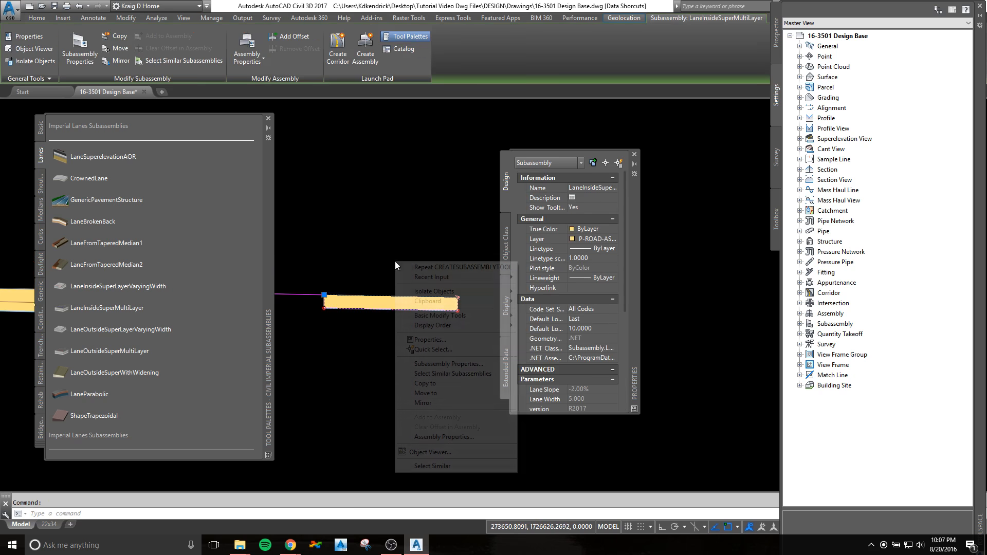
left_click(447, 364)
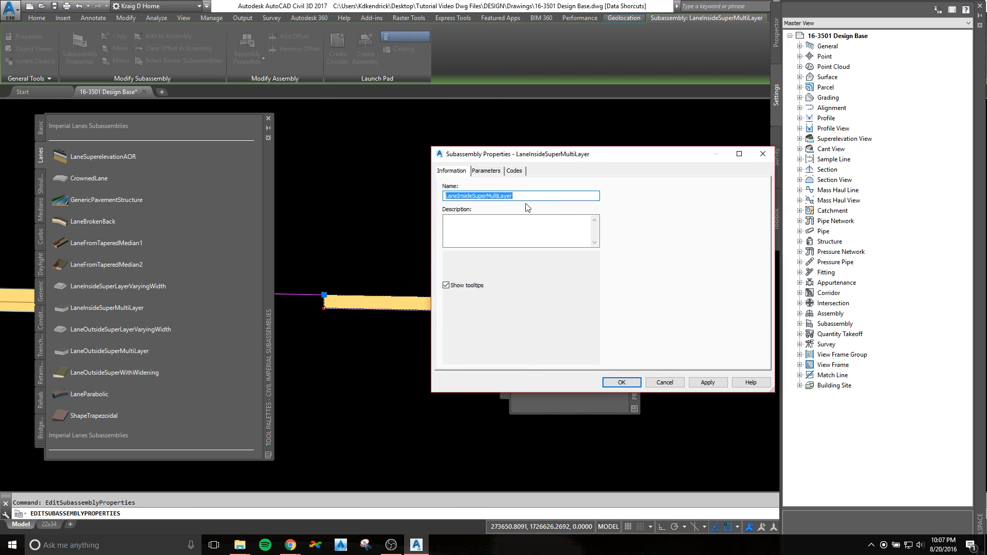
type("s")
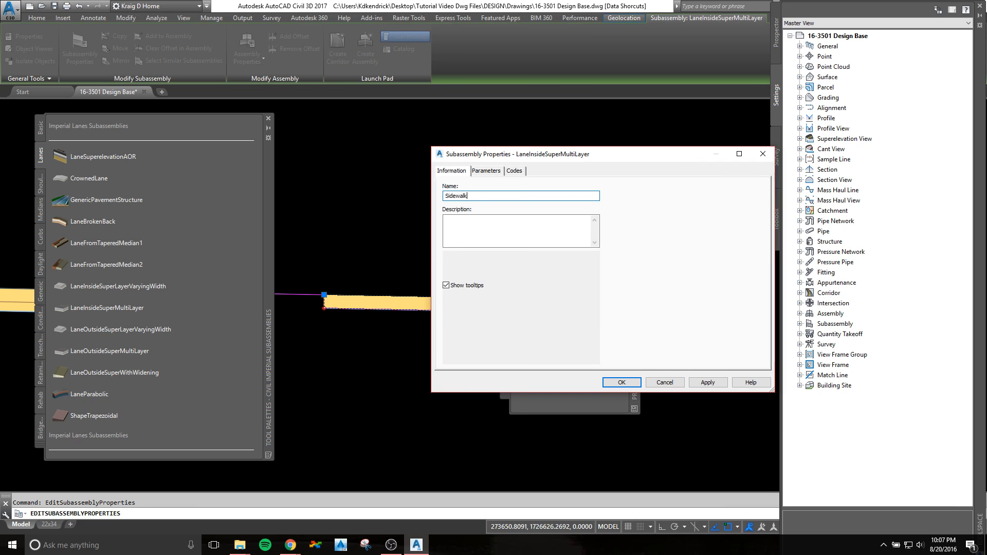
left_click(621, 383)
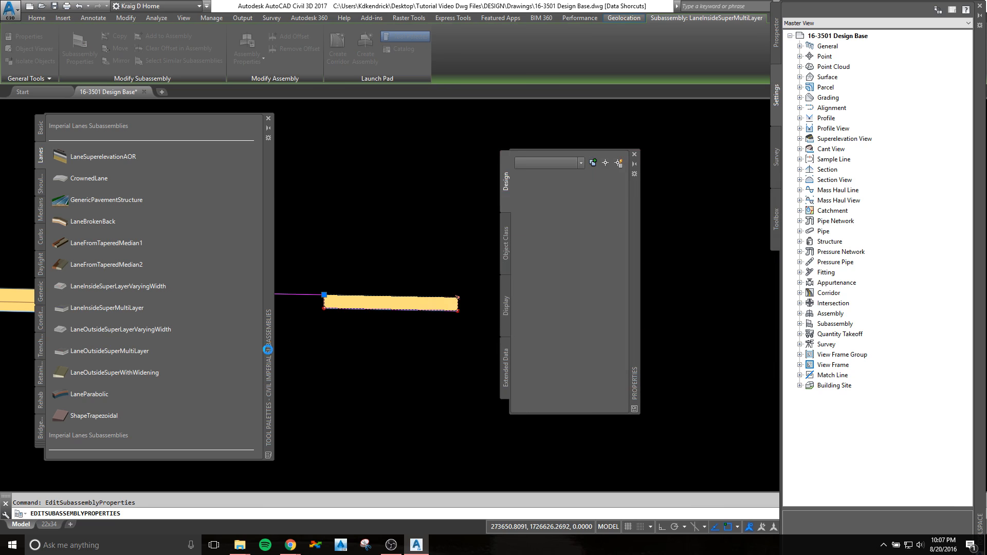
Step: Start a DaylightMultiIntercept subassembly with cut and fill slopes of 3:1 and an intercept number of 1
scroll(366, 305, "down", 5)
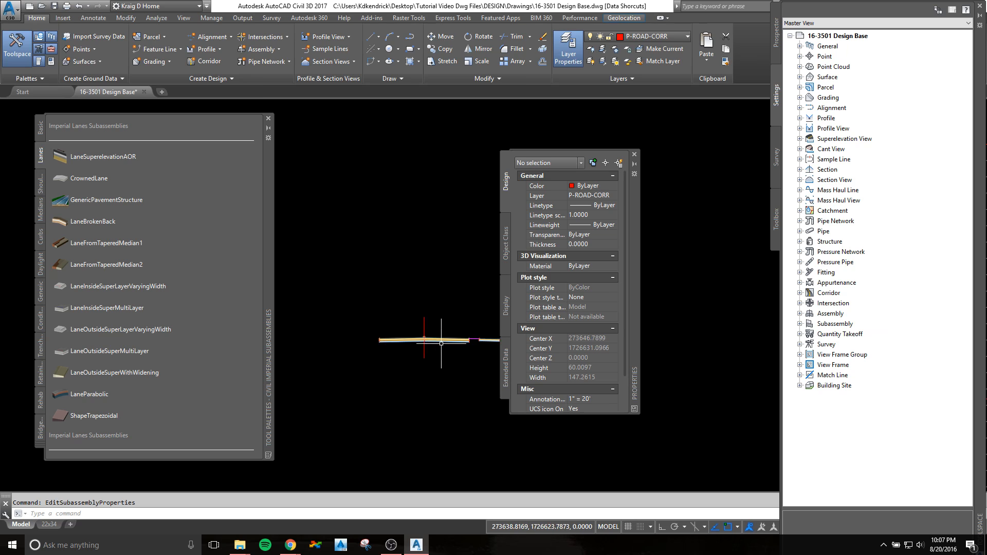
scroll(399, 303, "up", 2)
scroll(399, 303, "down", 2)
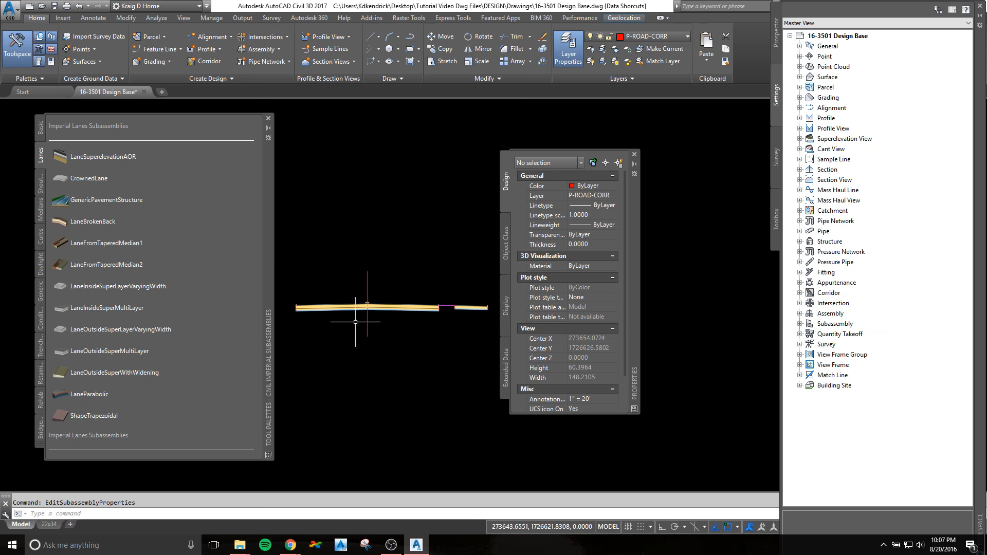
left_click(41, 267)
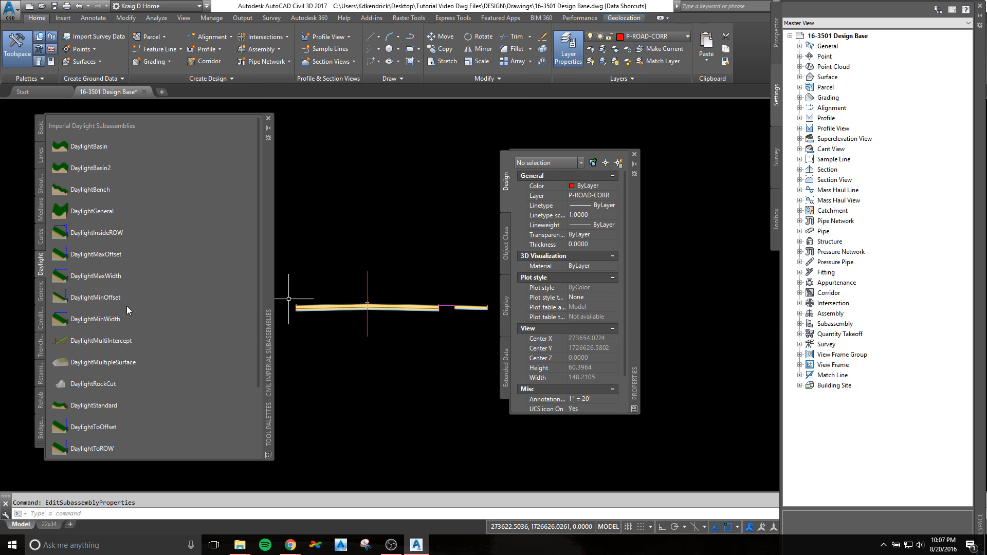
left_click(91, 340)
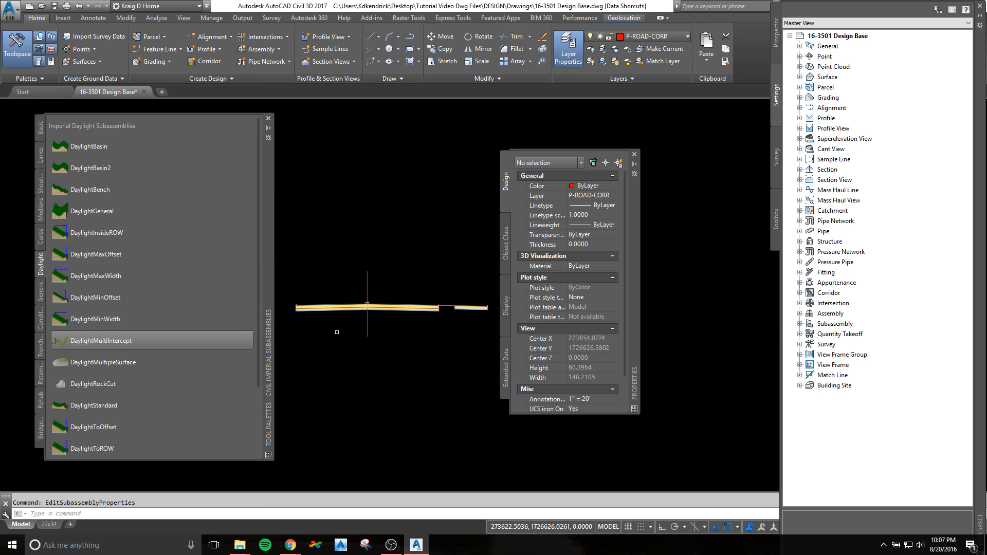
left_click_drag(634, 267, 684, 256)
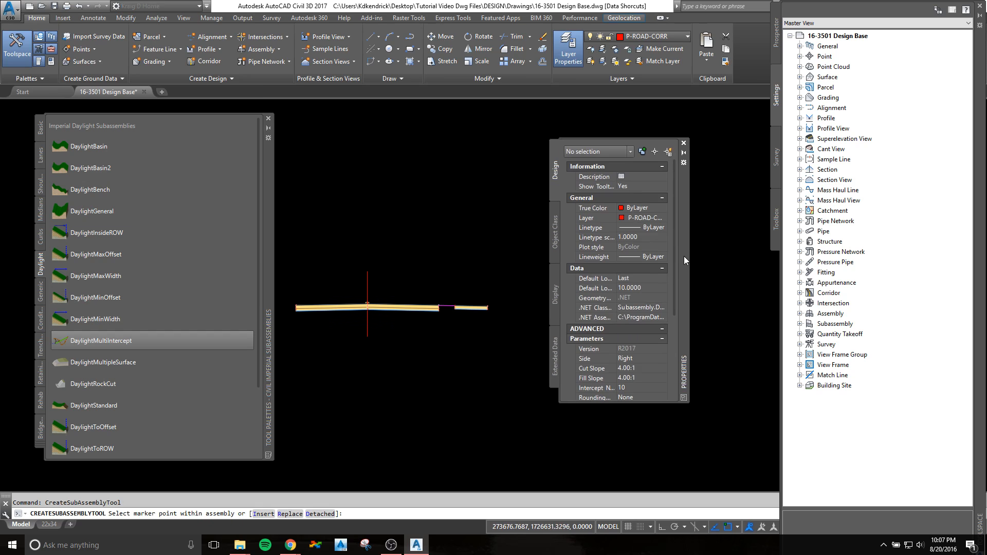
left_click(647, 368)
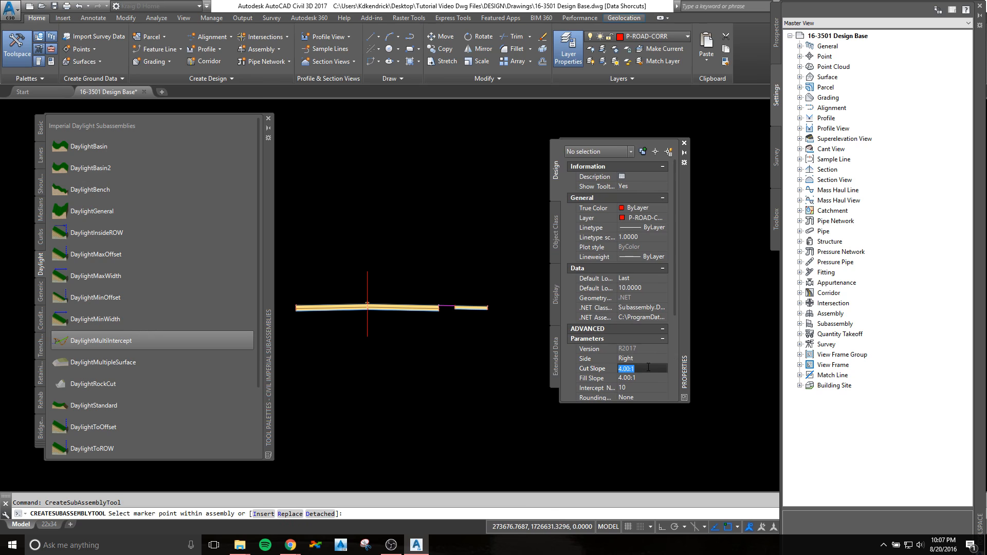
key("Tab")
type("3")
key("Tab")
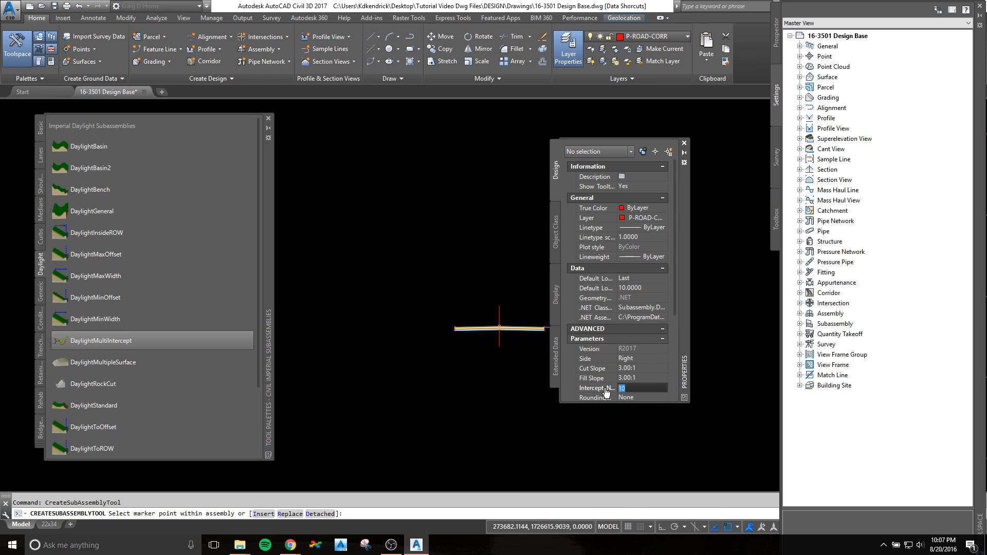
key("Tab")
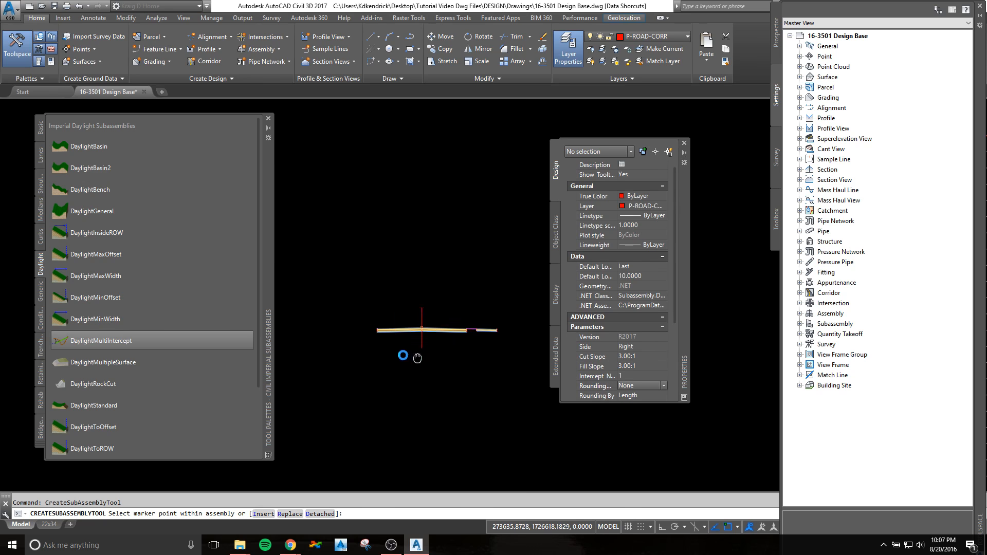
Step: Attach the daylight subassembly to the top outer corners of the sidewalk and of the left lane
scroll(400, 331, "up", 5)
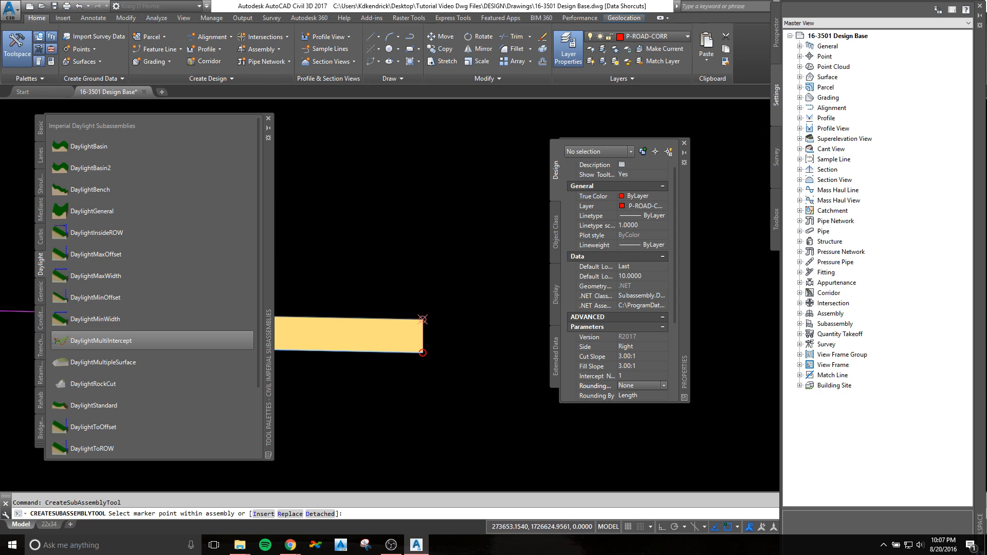
scroll(423, 319, "down", 5)
scroll(379, 373, "down", 3)
scroll(352, 350, "up", 3)
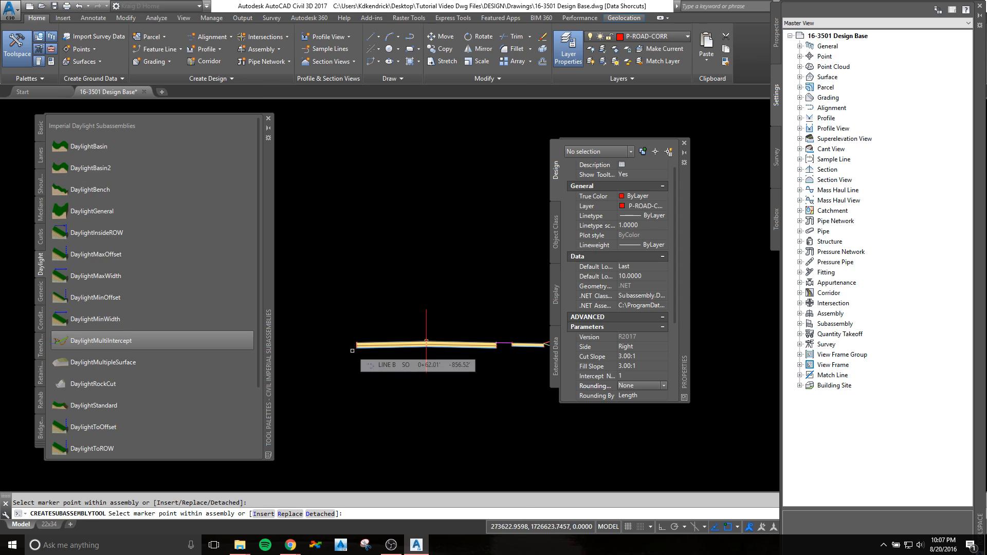
scroll(332, 322, "up", 5)
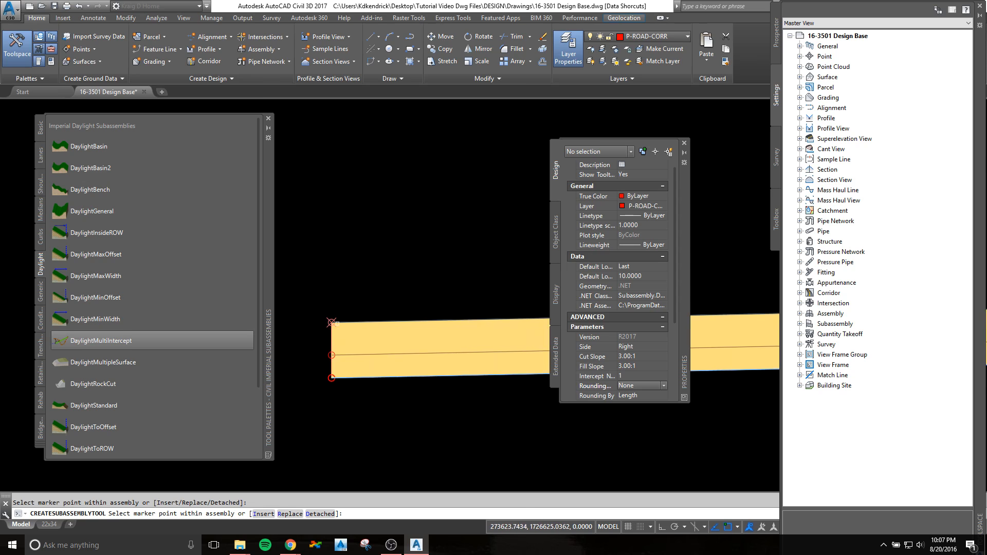
scroll(387, 267, "down", 7)
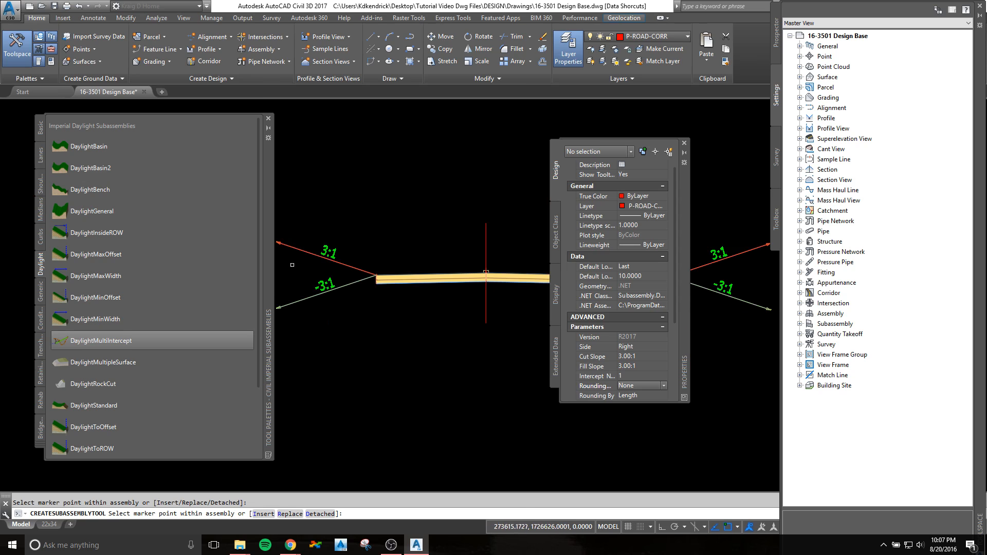
scroll(485, 273, "down", 5)
key("Escape")
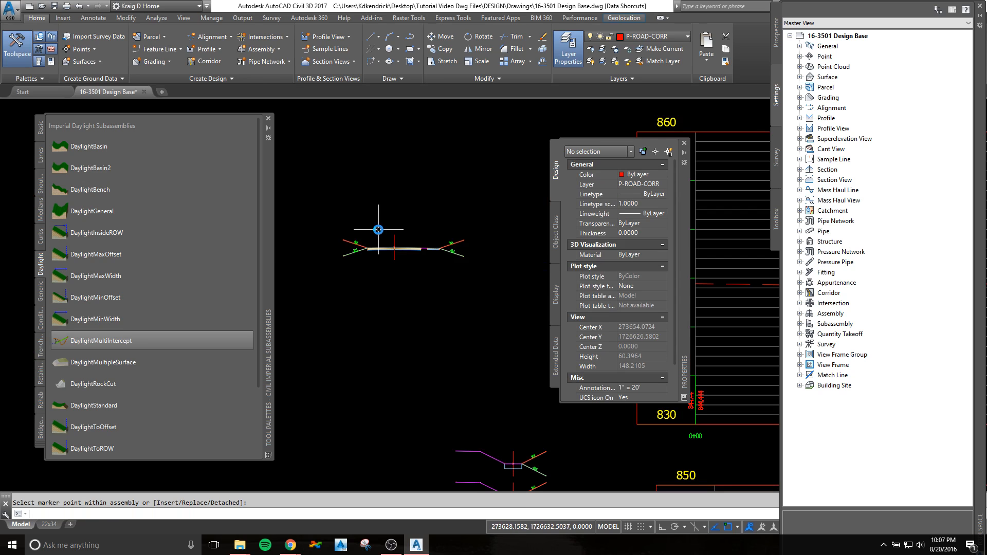
Step: Rename the daylight subassembly at the sidewalk's outer edge as Daylight Right
scroll(444, 254, "up", 2)
key("Escape")
left_click(465, 231)
right_click(429, 198)
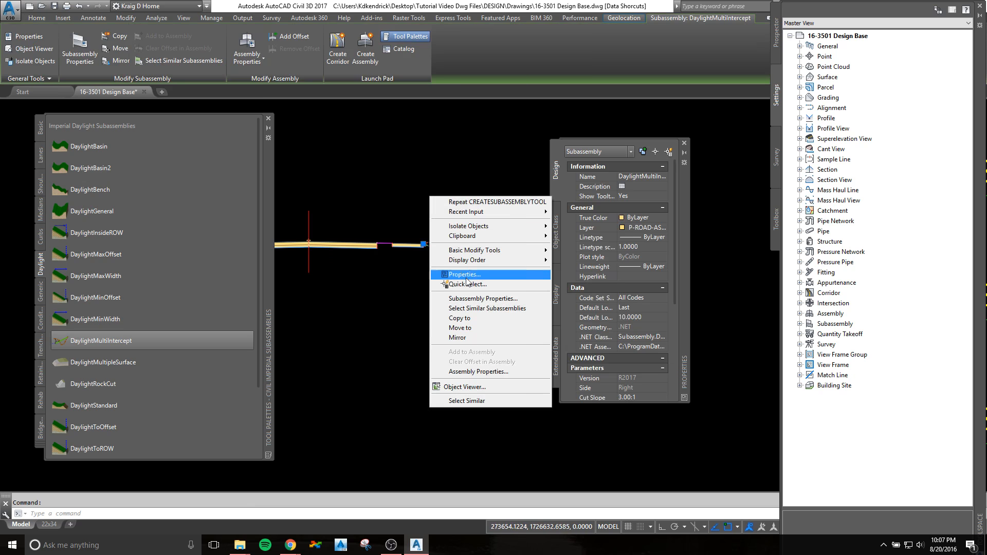
left_click(475, 299)
left_click_drag(513, 196, 326, 196)
type("Daylight Right")
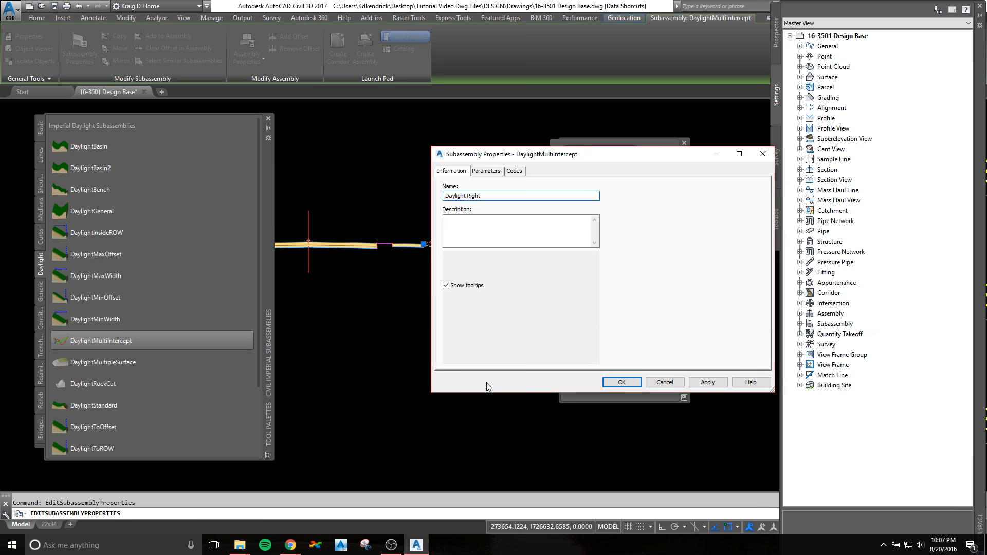
left_click(633, 388)
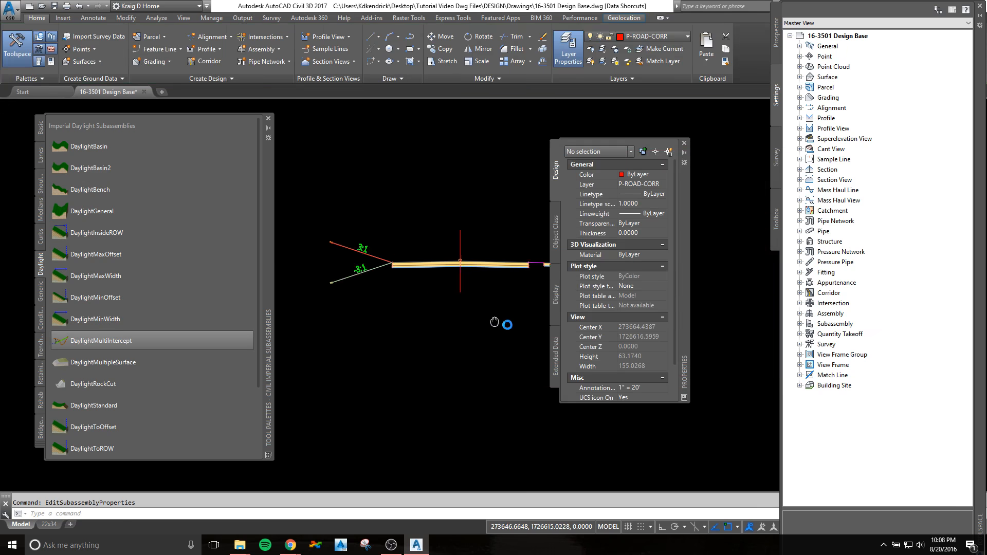
Step: Rename the daylight subassembly at the left lane's outer edge as the left-hand daylight
left_click(369, 253)
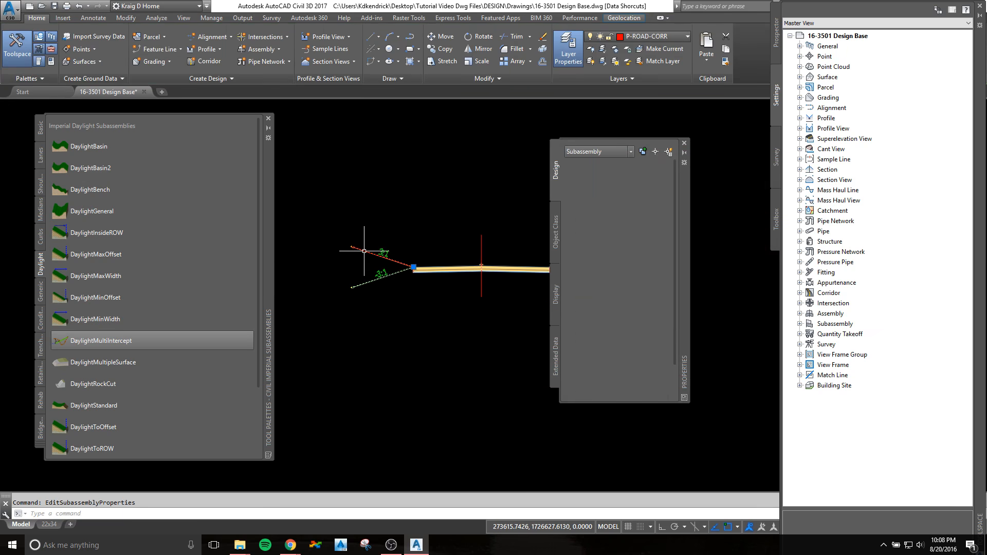
right_click(373, 213)
left_click(411, 313)
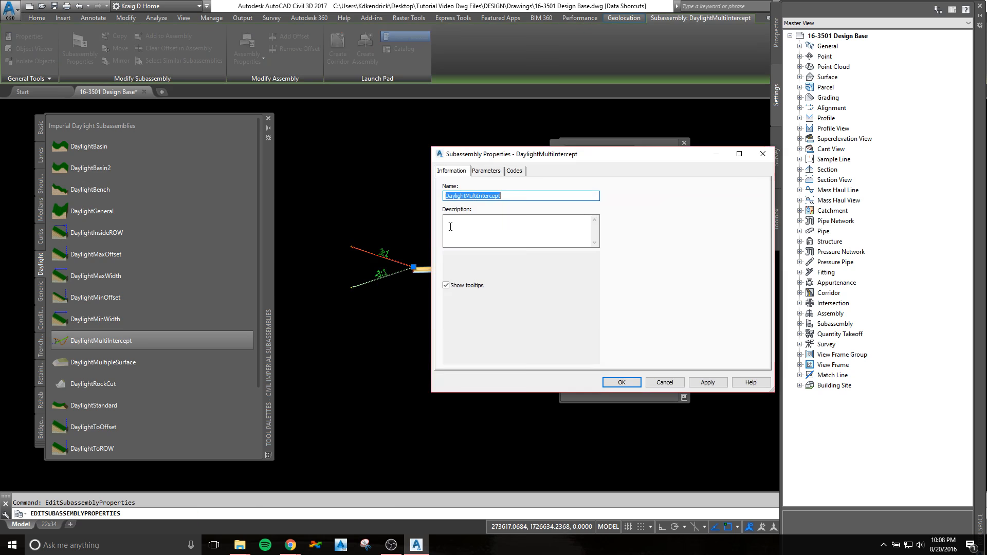
type("Dayl")
left_click(622, 382)
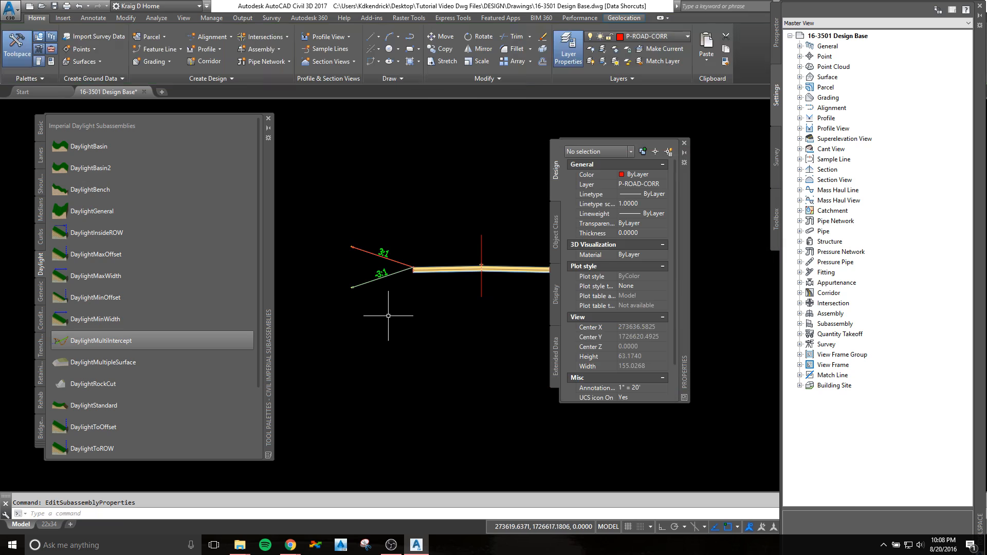
Step: Hide the object properties palette to clear the drawing area around the finished assembly
scroll(392, 290, "down", 1)
scroll(391, 290, "down", 3)
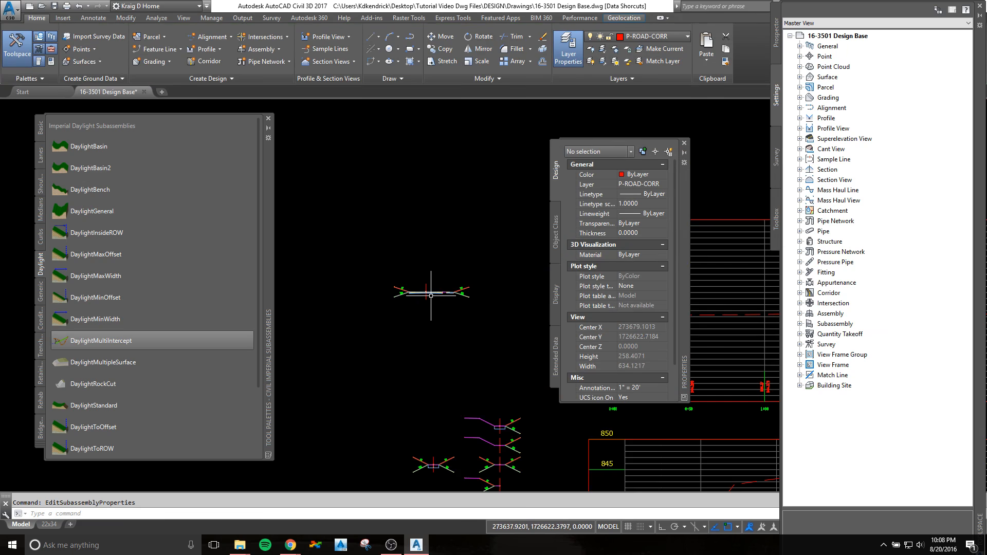
key("ctrl+1")
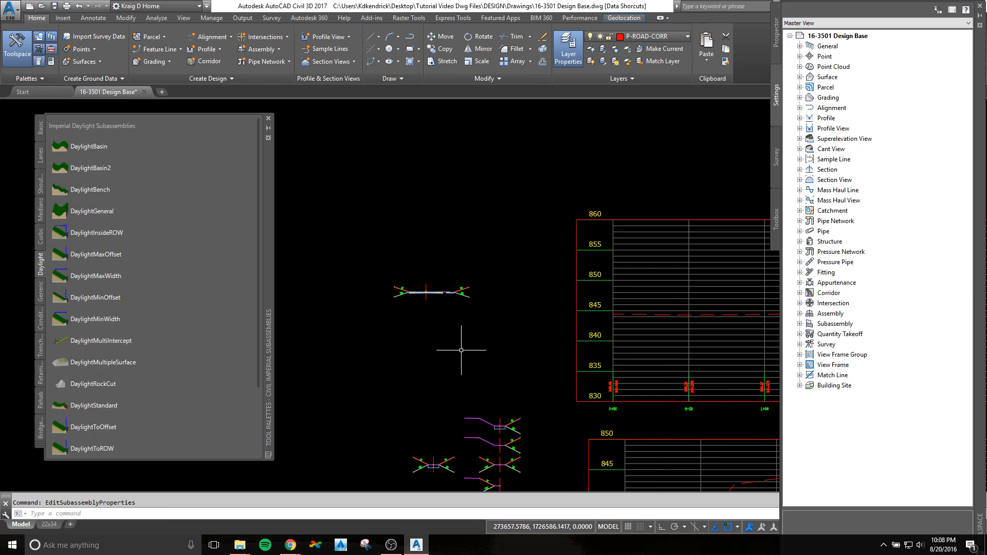
Step: Start a new layout profile on the LINE R profile view and name it Line R PG
scroll(540, 342, "down", 2)
scroll(310, 327, "down", 2)
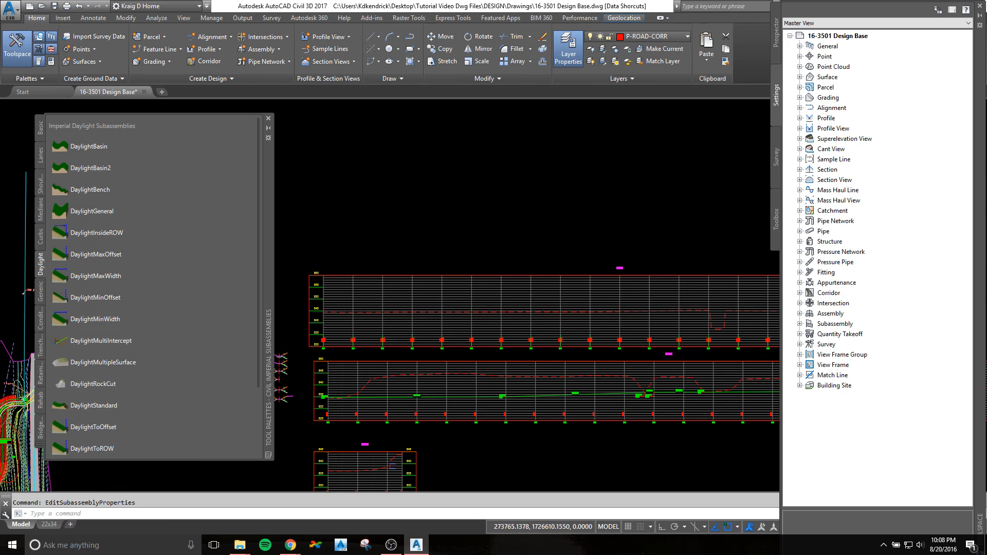
scroll(329, 314, "up", 3)
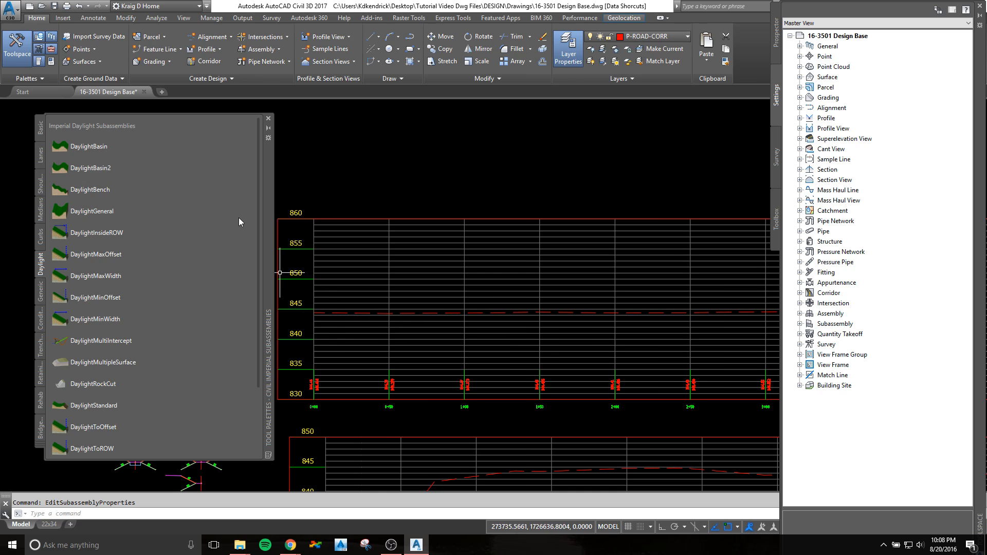
middle_click_drag(381, 331, 233, 292)
left_click(211, 291)
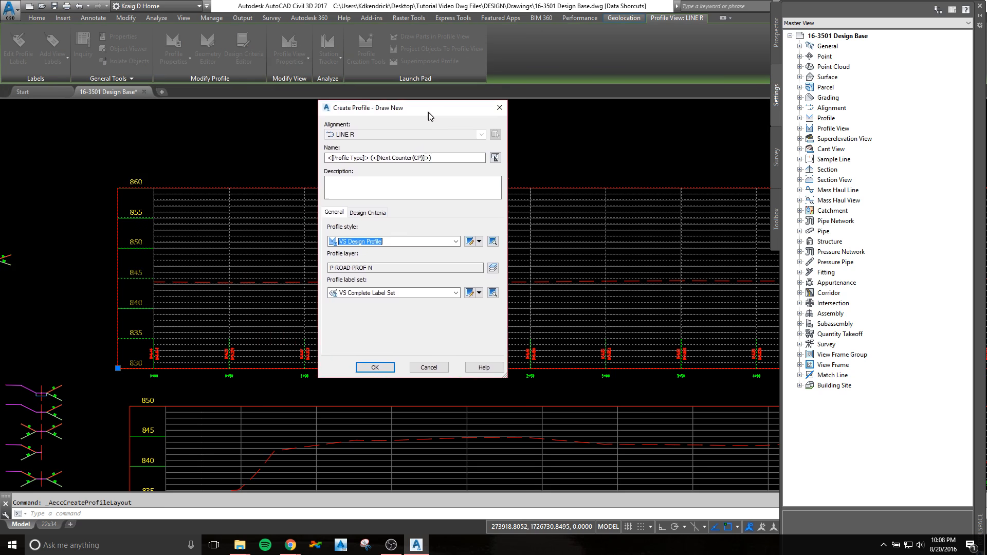
left_click_drag(440, 168, 281, 182)
type("Line R PG")
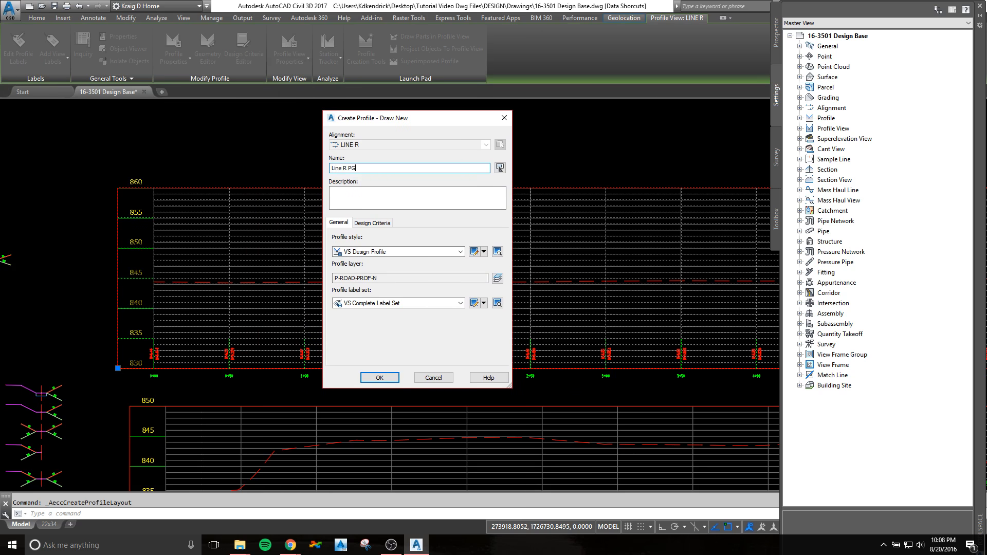
Step: Use the VS Complete Label Set for the profile, review its label types and create the profile
left_click(406, 303)
left_click(401, 328)
left_click(474, 303)
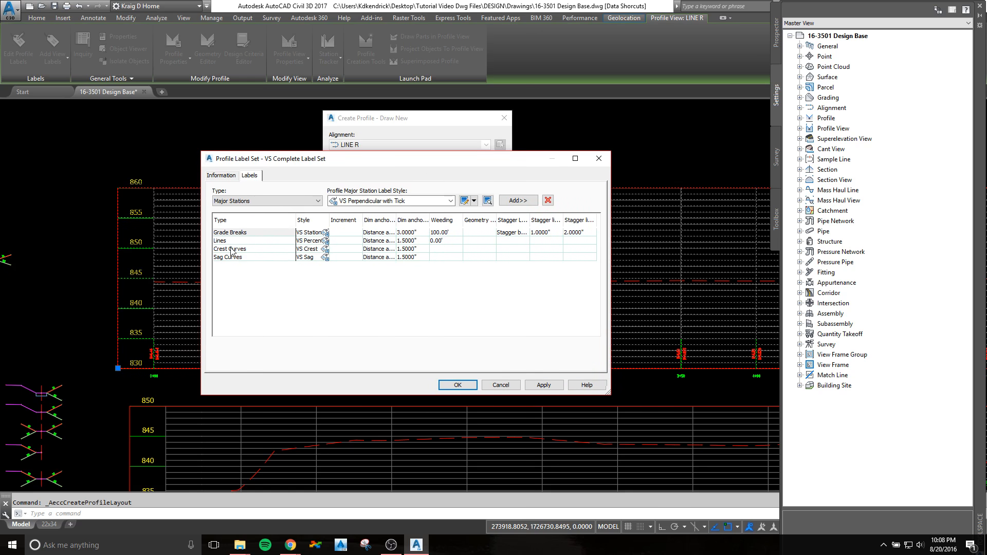
left_click(454, 385)
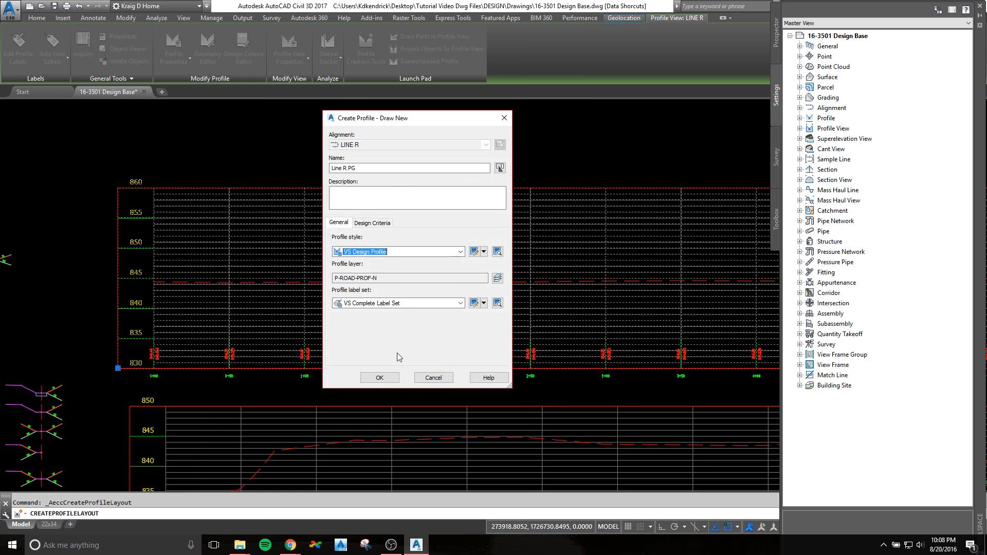
left_click(381, 378)
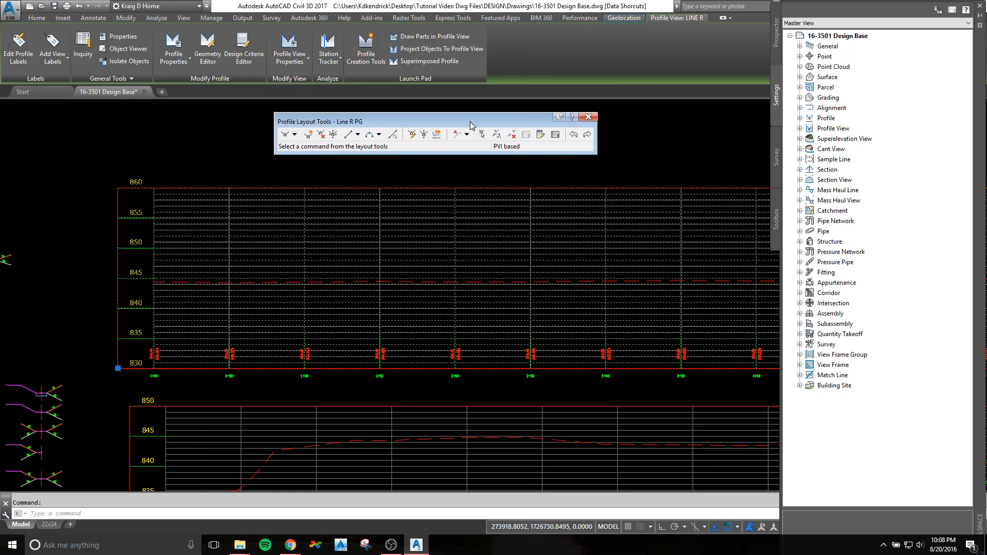
Step: Draw the first Line R PG tangent from the start of the existing ground line to a PVI on the ground near station 3+50
left_click(283, 135)
scroll(158, 289, "up", 5)
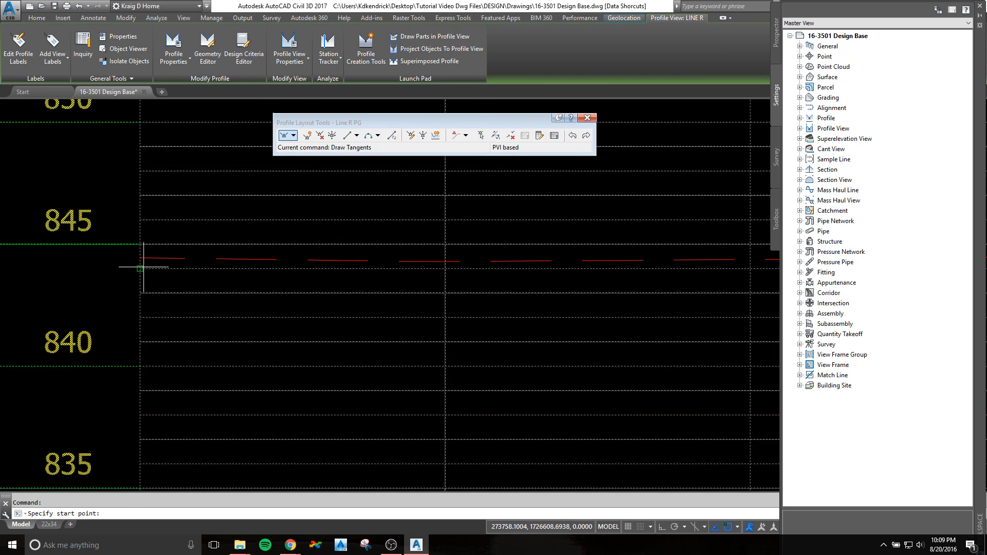
left_click(141, 257)
scroll(342, 304, "down", 10)
middle_click_drag(529, 307, 452, 306)
scroll(452, 307, "up", 5)
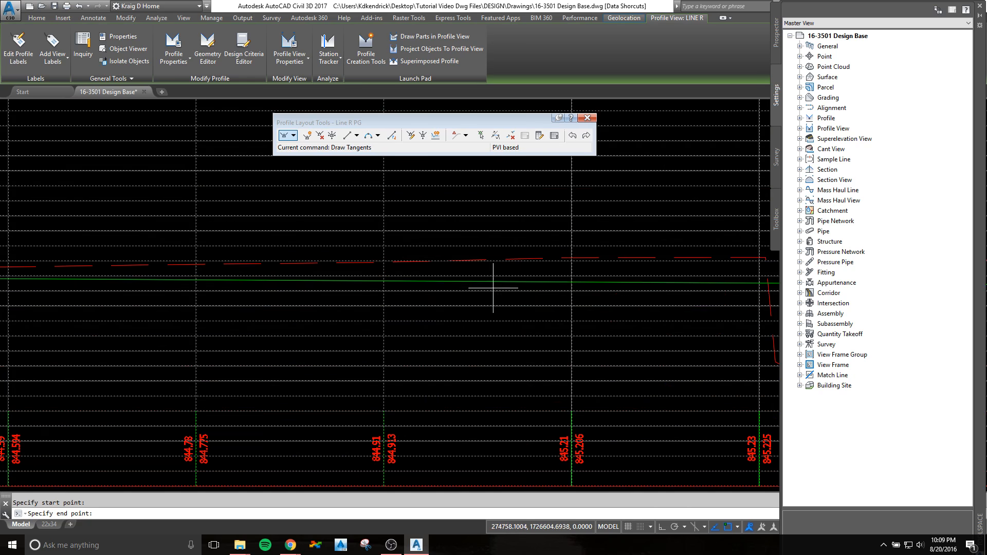
scroll(422, 298, "down", 2)
middle_click_drag(273, 326, 496, 303)
scroll(439, 285, "up", 2)
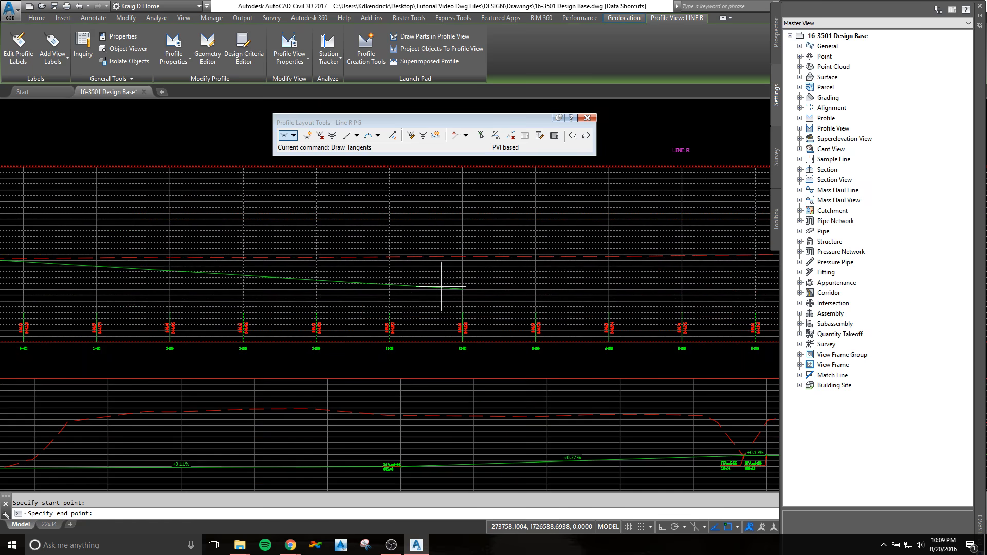
scroll(404, 221, "up", 5)
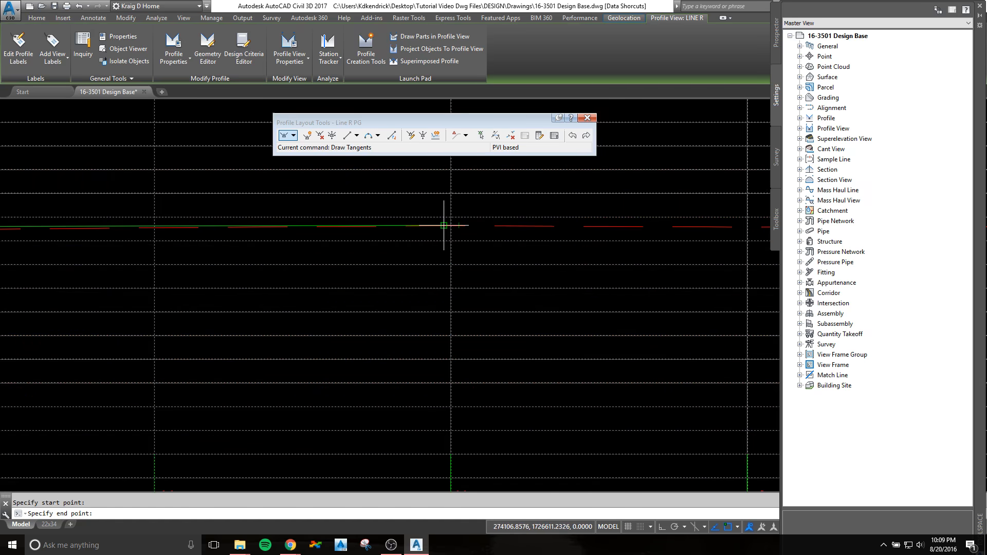
left_click(451, 225)
scroll(452, 247, "down", 5)
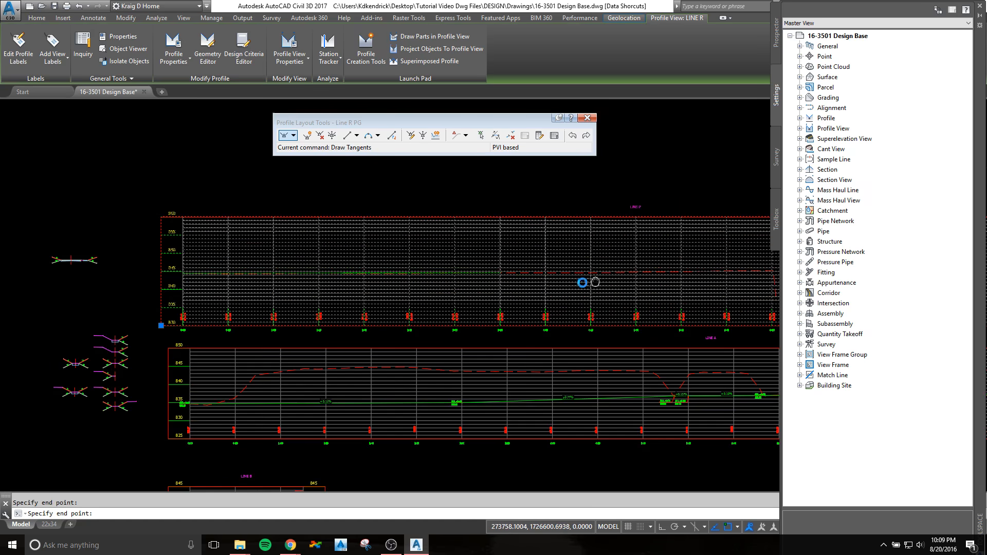
Step: Continue the tangents along the existing ground with PVIs at about stations 6+48 and 6+78 beside the channel, 8+41, and 9+00
scroll(464, 290, "up", 7)
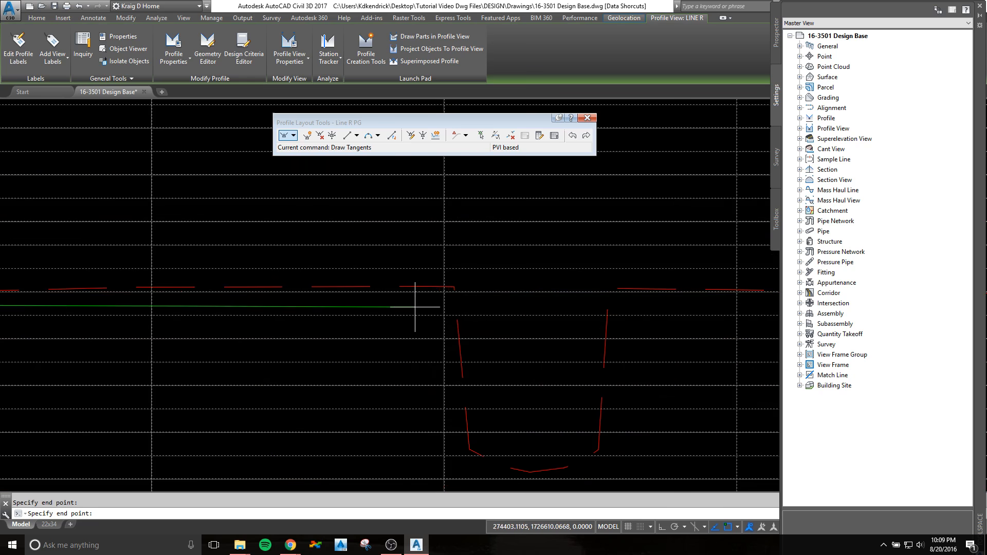
left_click(430, 286)
scroll(634, 288, "down", 4)
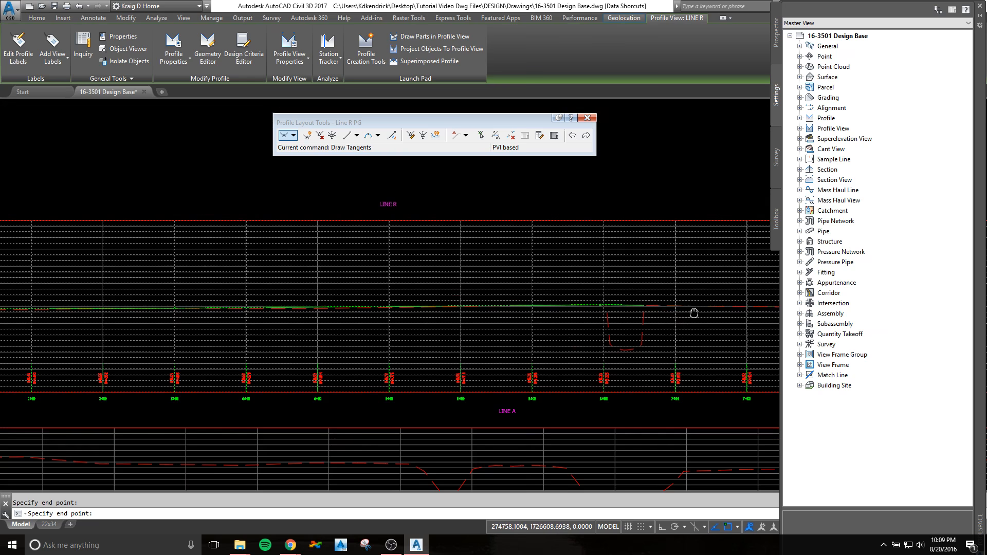
scroll(441, 326, "up", 5)
scroll(591, 308, "down", 2)
scroll(432, 322, "up", 3)
scroll(432, 323, "up", 2)
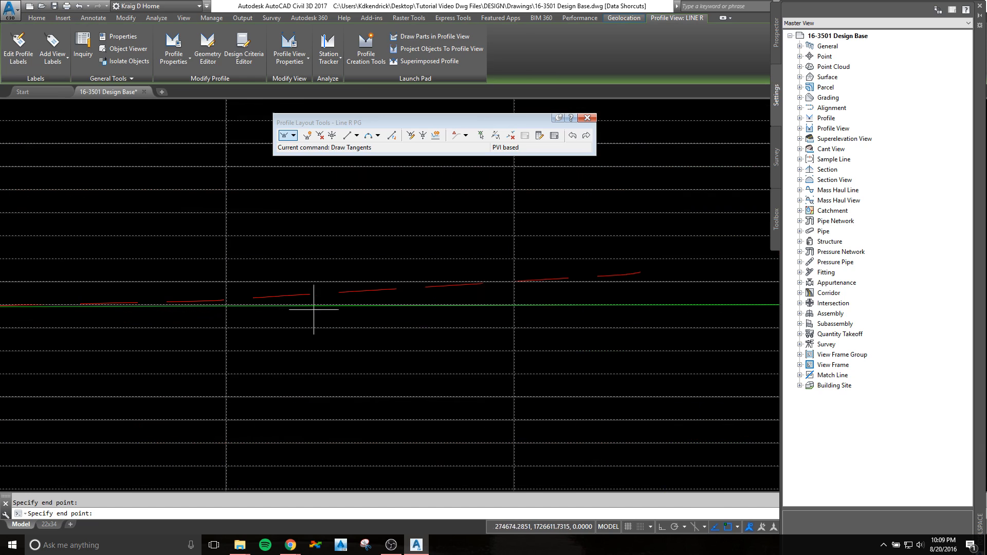
left_click(226, 305)
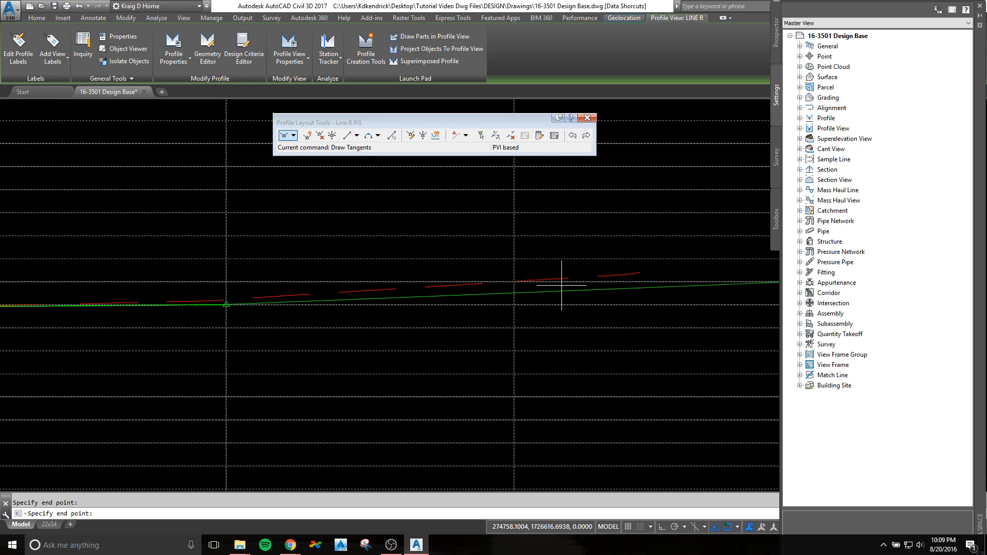
Step: Finish the tangents with an endpoint at about station 9+72, elevation 846.42, where the existing ground line ends
scroll(634, 273, "down", 6)
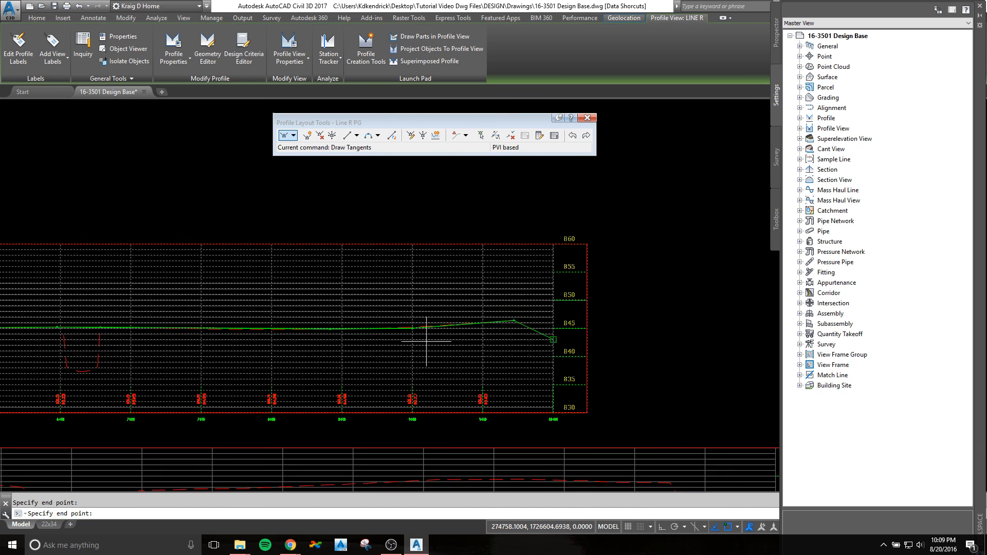
key("Return")
scroll(342, 340, "down", 4)
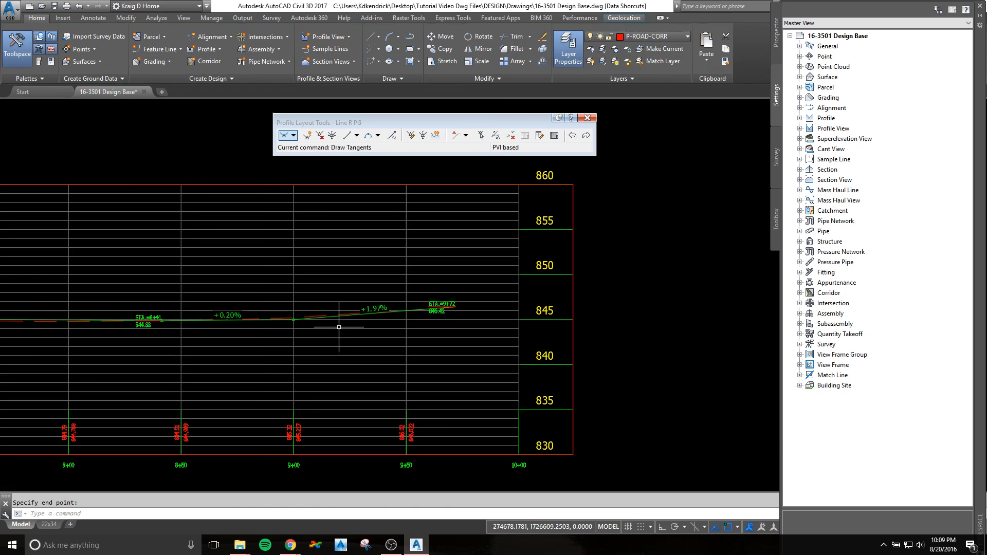
scroll(446, 322, "up", 4)
key("Escape")
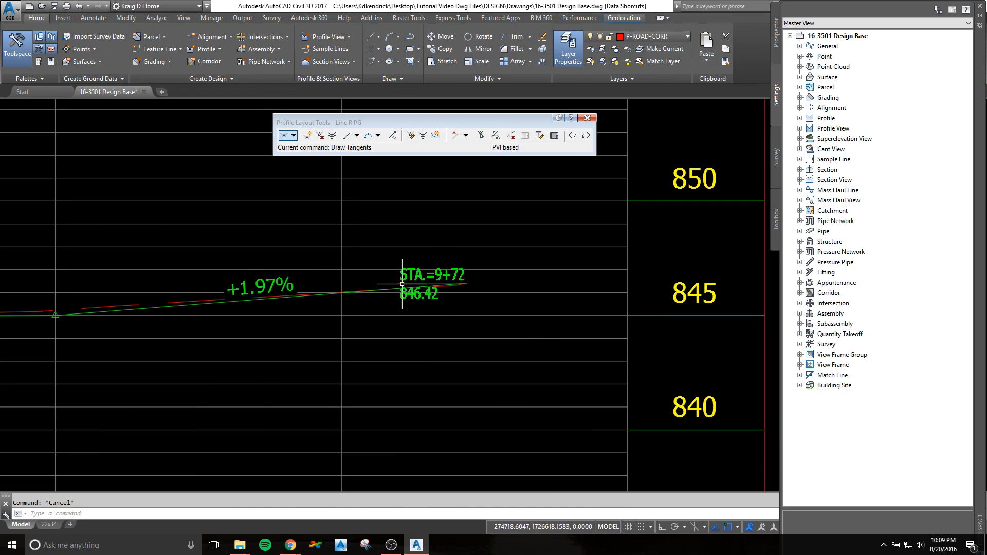
Step: Pull the grade break labels at stations 9+72 and 8+41 below the profile line with leaders
left_click(467, 283)
left_click_drag(467, 283, 434, 328)
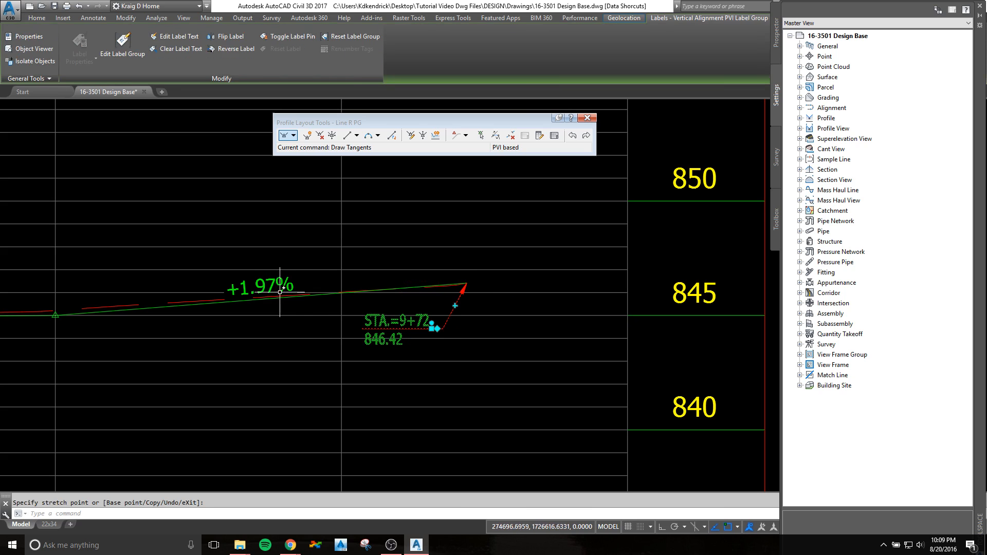
scroll(221, 326, "down", 3)
middle_click_drag(127, 271, 400, 245)
scroll(400, 245, "up", 2)
left_click(404, 244)
left_click(377, 280)
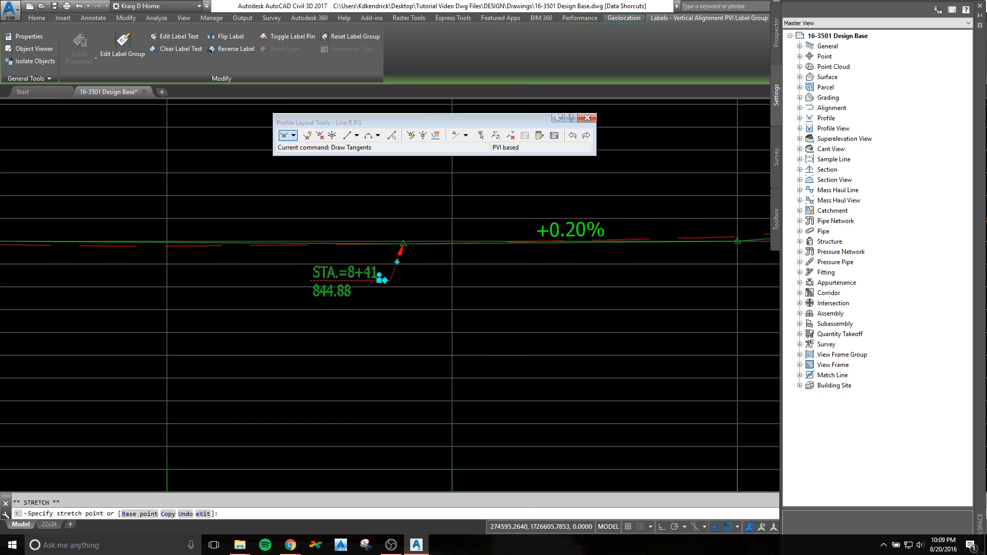
Step: Pull the station 6+48 grade break label below the profile line, with object snap off
scroll(355, 288, "down", 3)
middle_click_drag(244, 304, 288, 268)
scroll(287, 198, "up", 3)
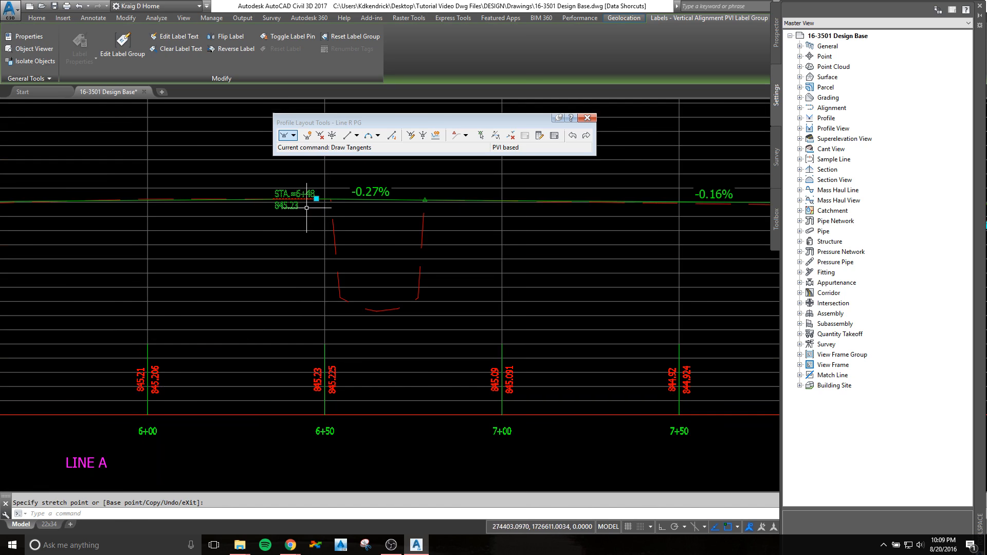
left_click(316, 198)
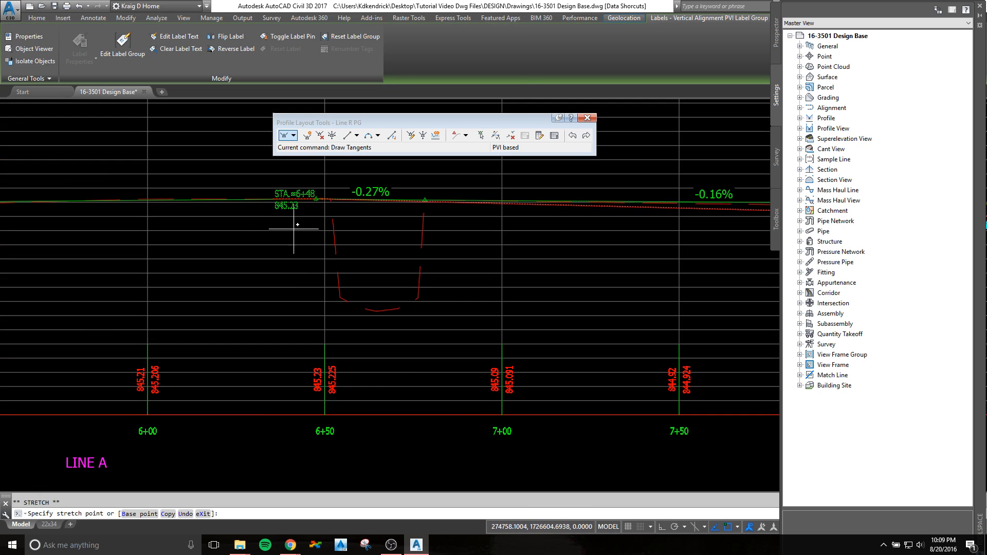
key("F3")
left_click(286, 226)
key("Escape")
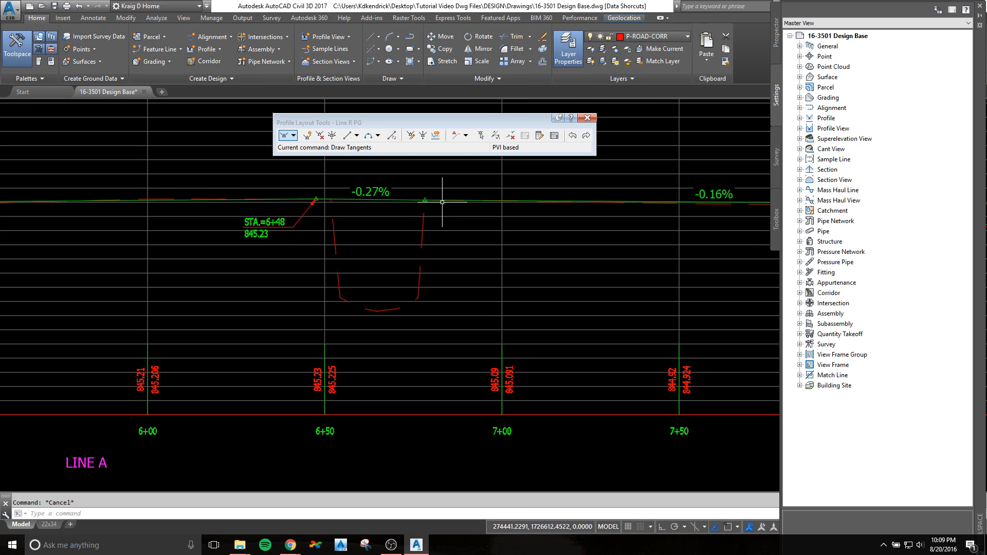
left_click(443, 203)
right_click(450, 218)
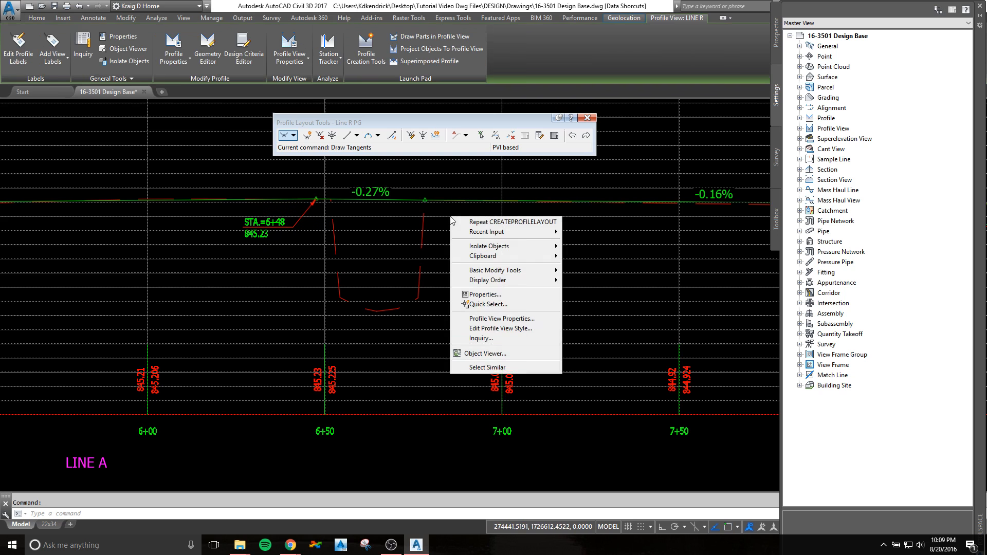
left_click(488, 320)
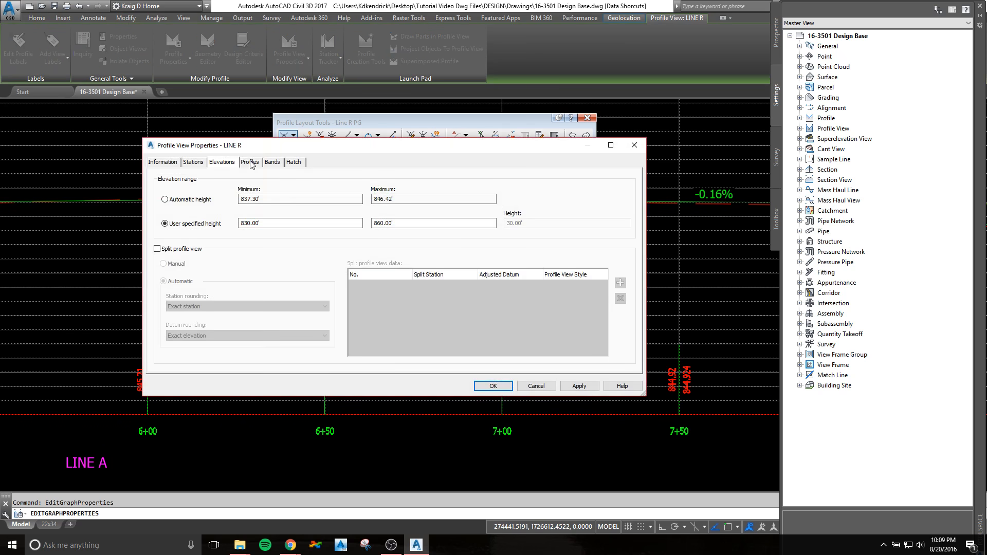
left_click(536, 386)
Step: Edit the Line R PG profile labels and set the weeding of the Grade Breaks labels to 0
left_click(377, 194)
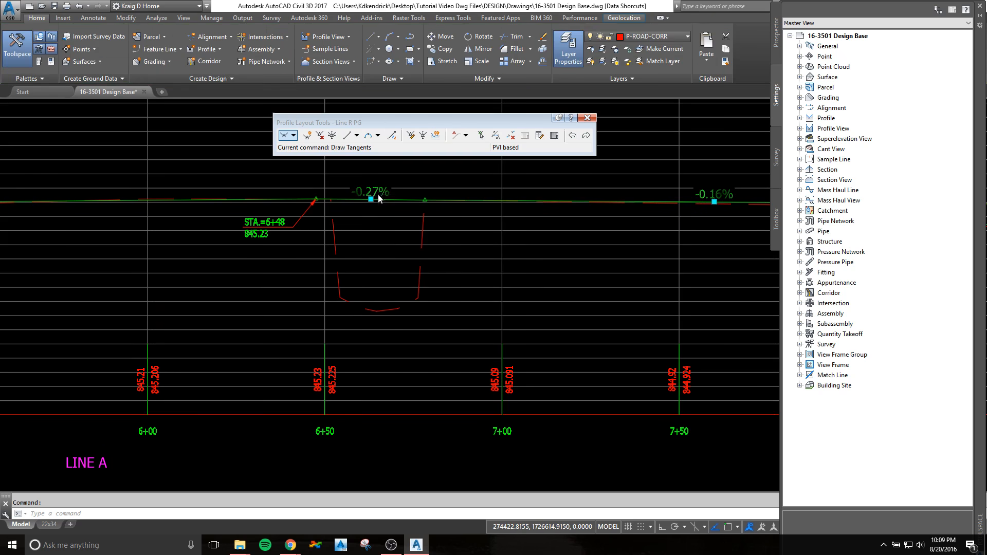
right_click(377, 194)
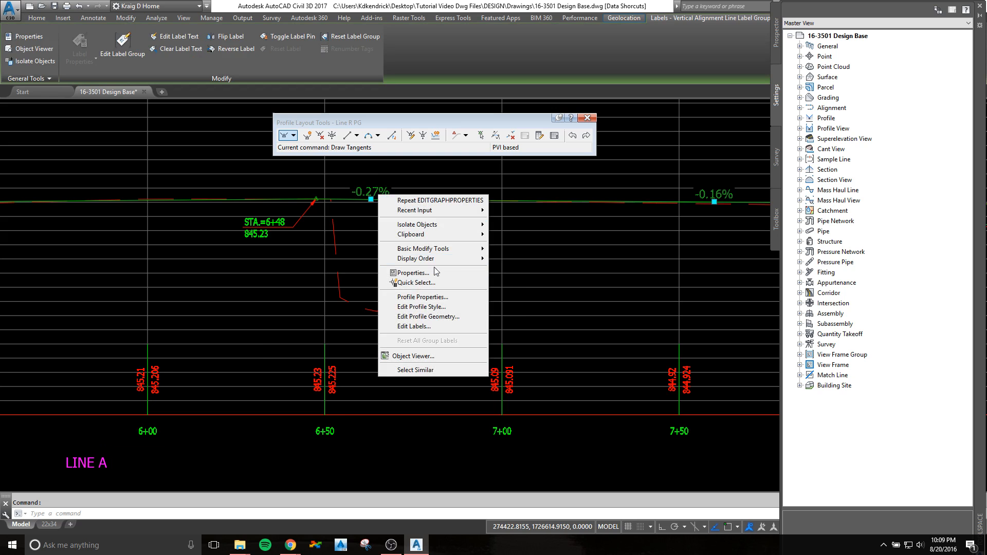
left_click(412, 327)
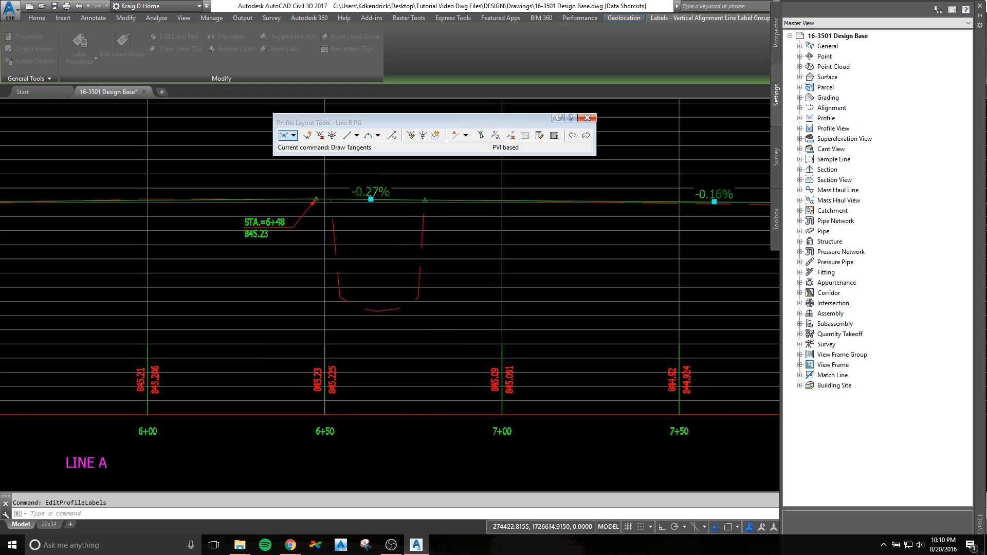
left_click(483, 235)
left_click(488, 234)
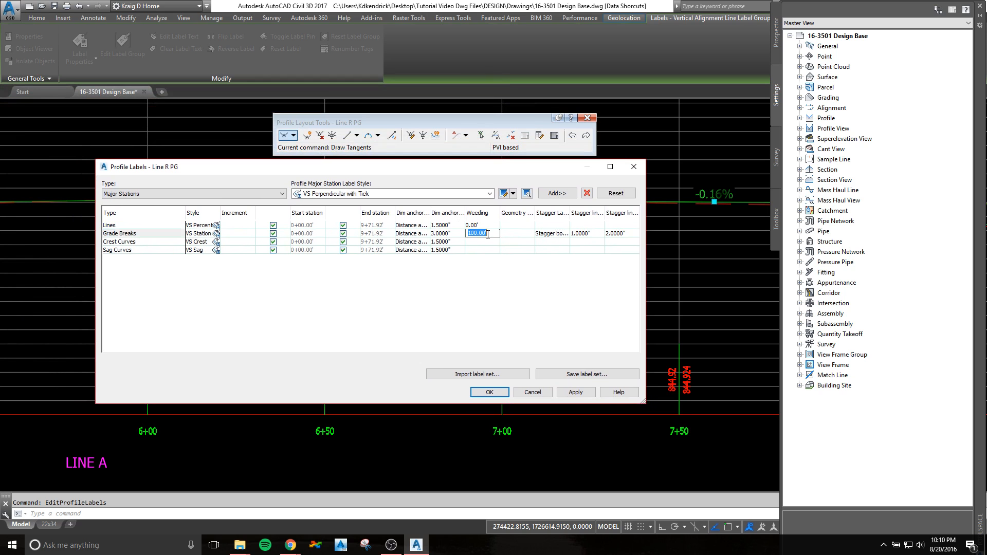
type("0")
key("Return")
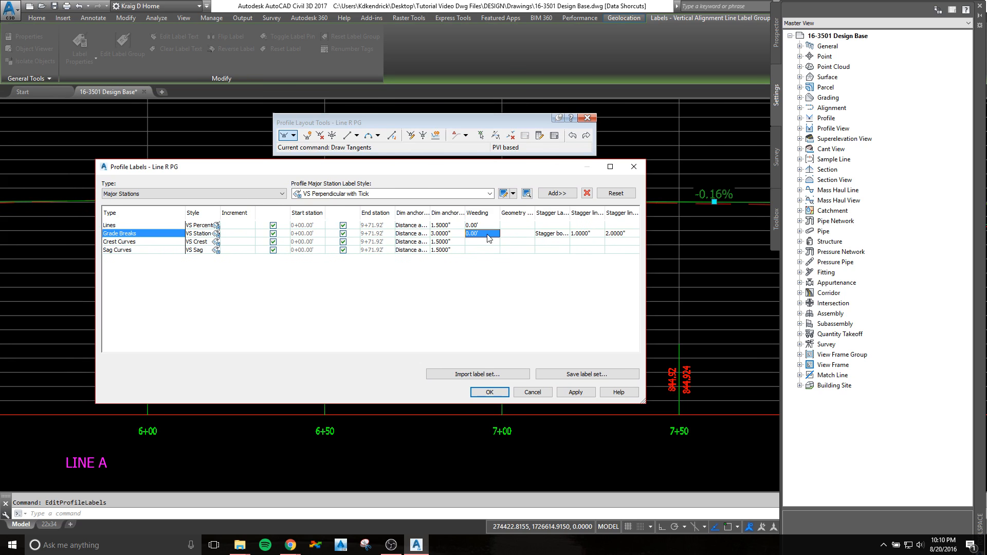
left_click(486, 394)
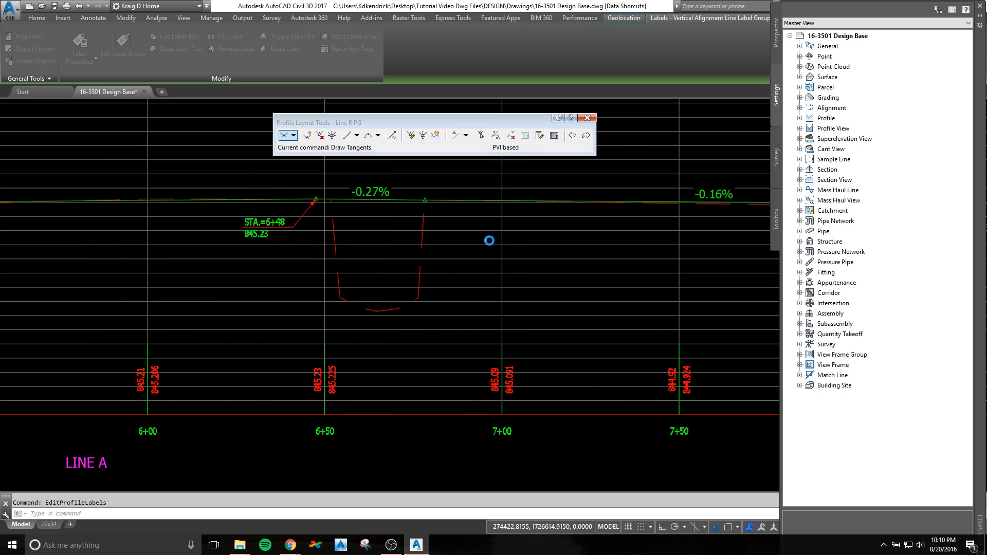
Step: Try to move the station 6+78 grade break label to a clear spot beyond the channel
left_click(424, 197)
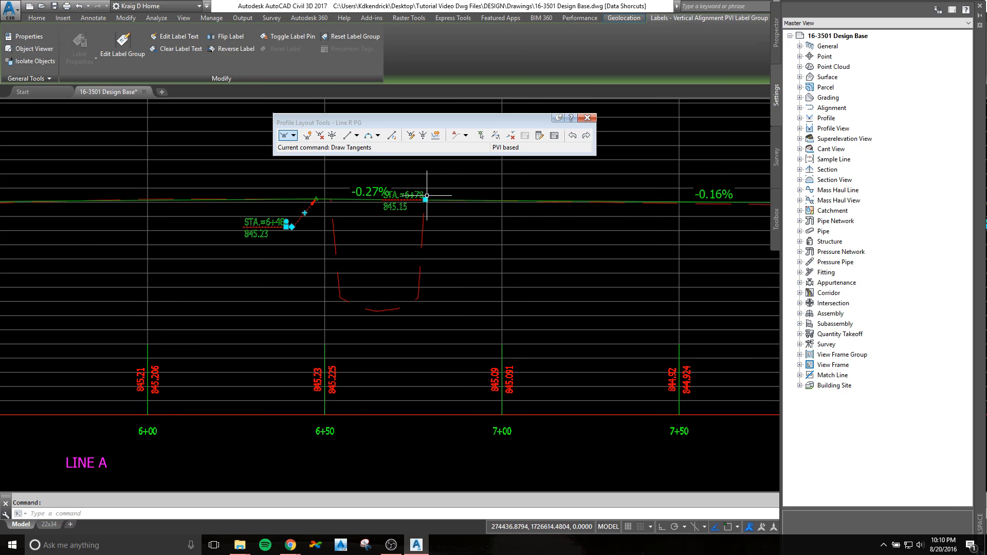
left_click(425, 199)
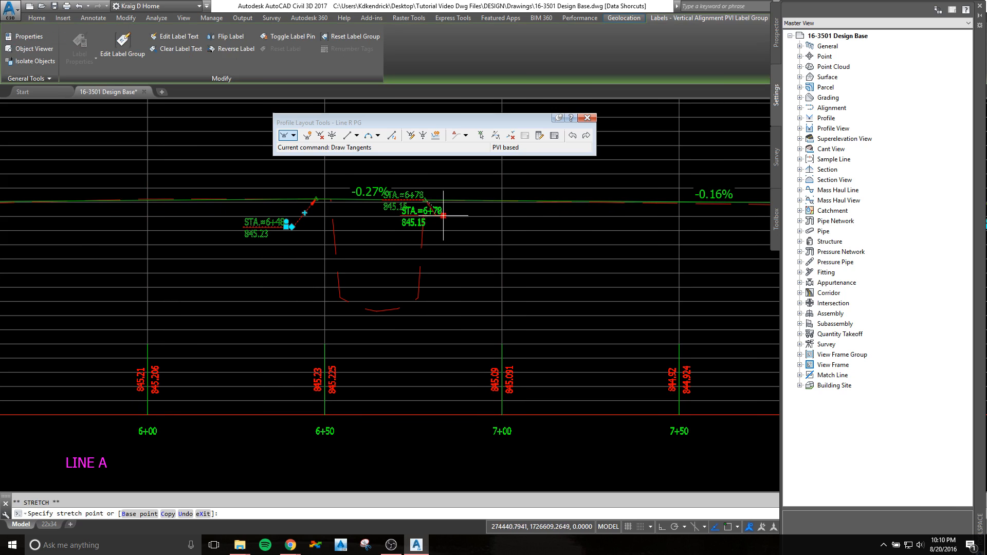
key("F3")
left_click(478, 219)
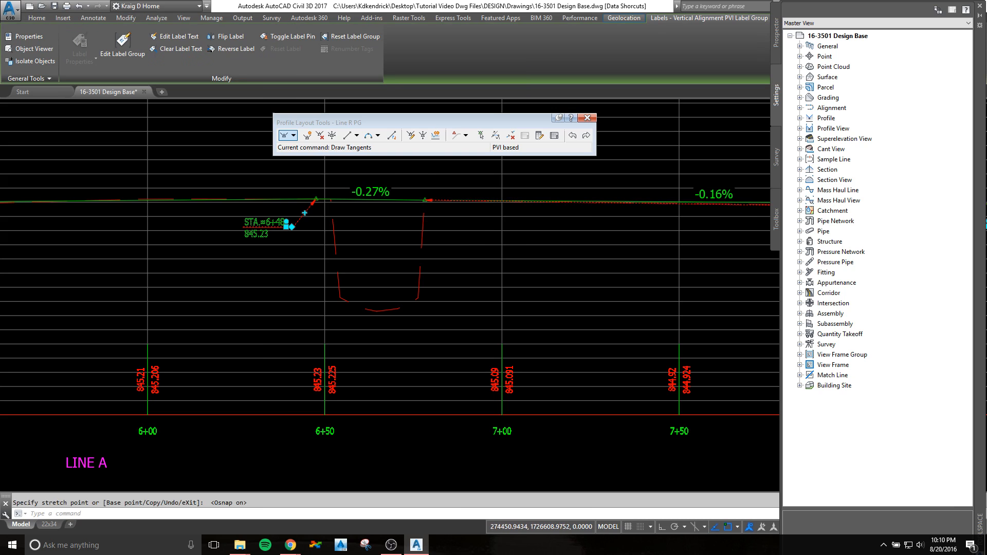
Step: Reset all labels in the Line R PG grade break group to their original positions
scroll(571, 215, "down", 2)
scroll(571, 216, "down", 2)
middle_click_drag(672, 254, 494, 271)
scroll(570, 236, "up", 5)
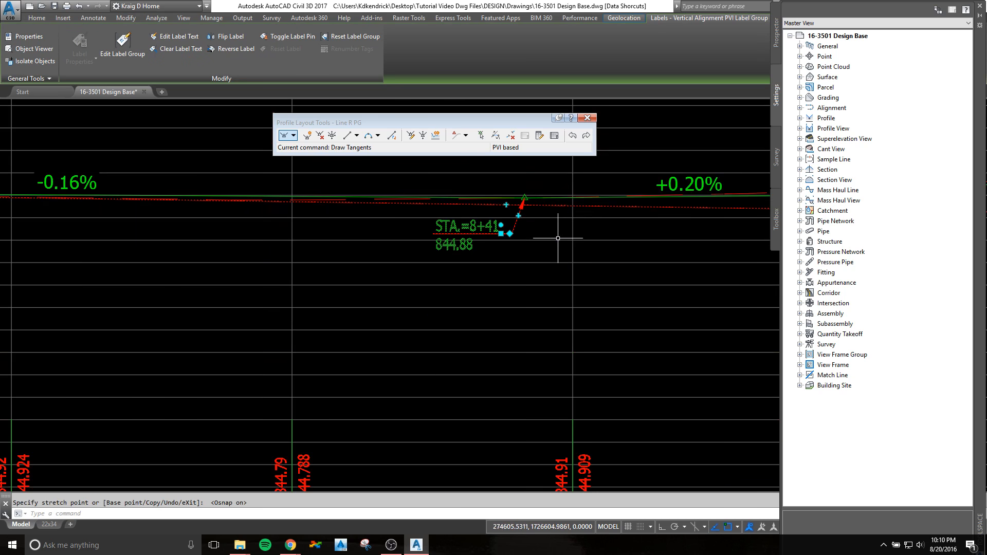
scroll(558, 238, "down", 5)
middle_click_drag(616, 243, 421, 254)
right_click(367, 256)
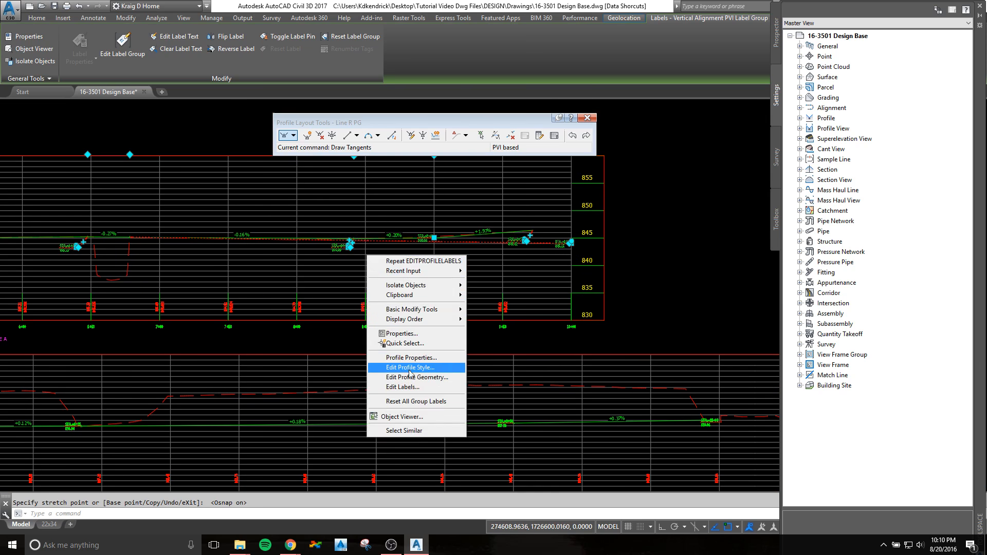
left_click(407, 401)
key("Escape")
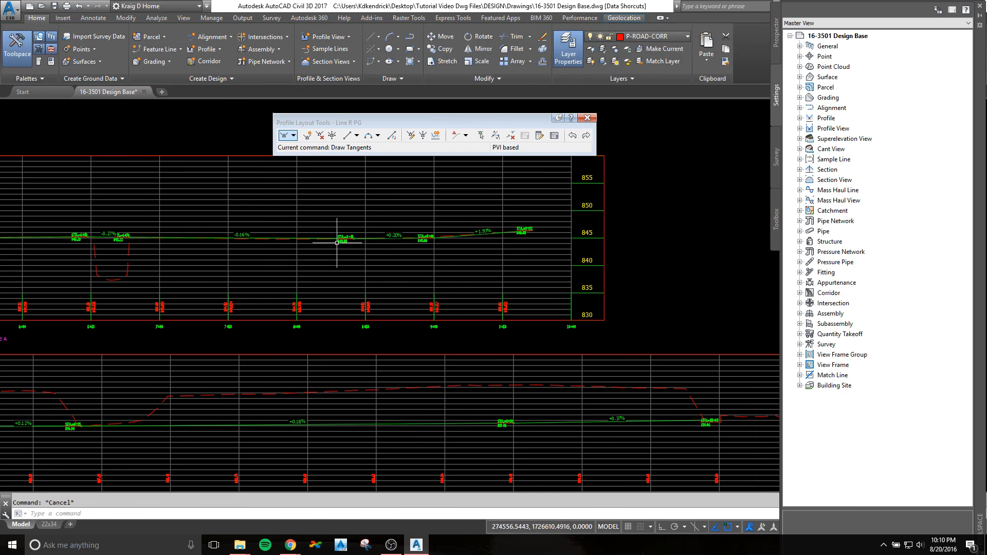
Step: Pull the station 9+72 end label below the profile line with a leader and clear the selection
scroll(514, 235, "up", 4)
left_click(561, 223)
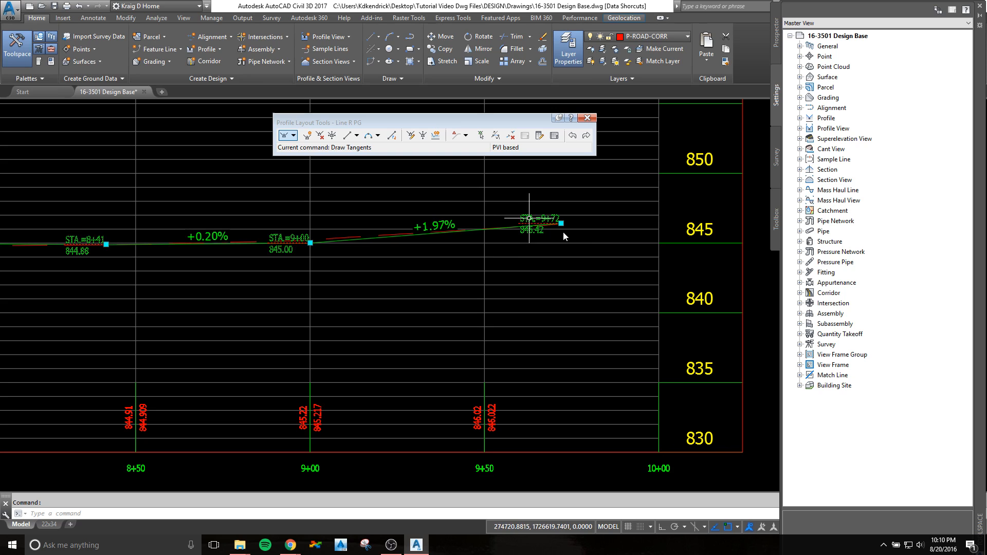
left_click(561, 223)
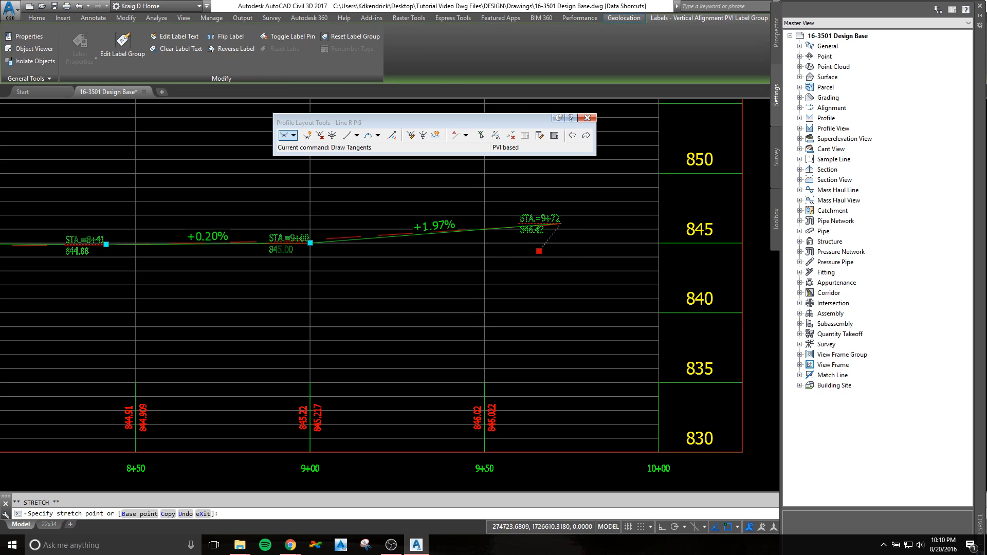
left_click(545, 251)
right_click(537, 275)
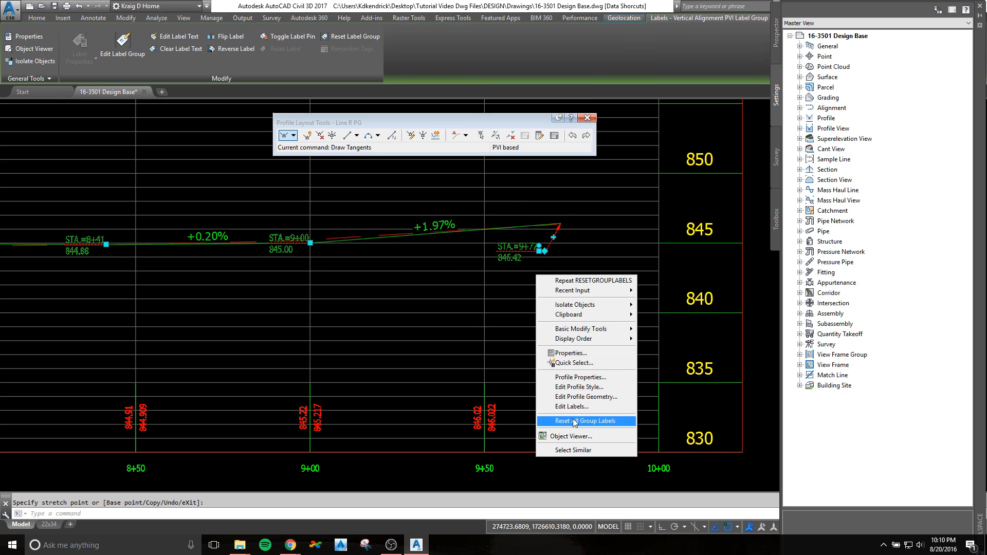
key("Escape")
key("Escape")
Step: Move the station 6+78 label below the profile line beyond the channel and attach its leader to the label's near end
scroll(590, 238, "down", 5)
scroll(430, 218, "up", 5)
left_click(451, 231)
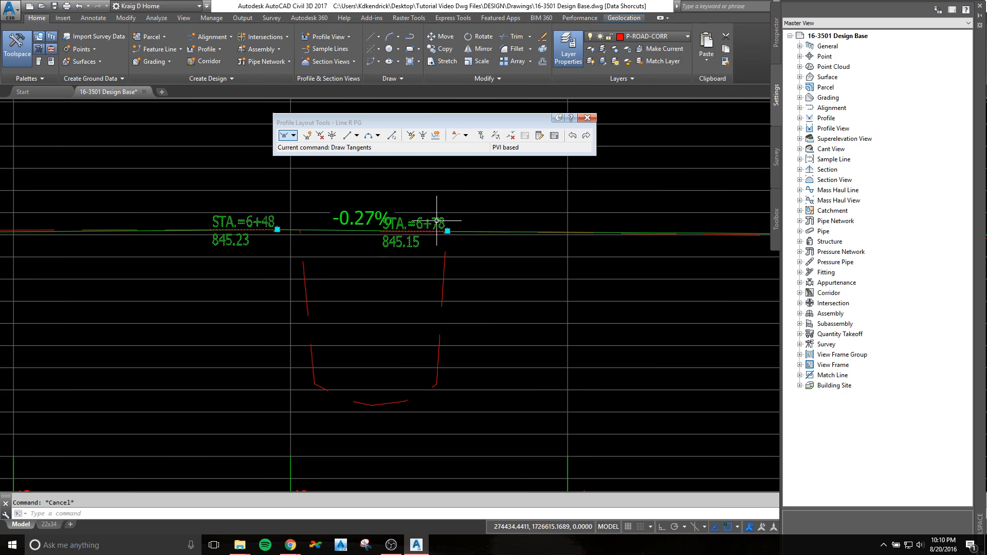
left_click(455, 234)
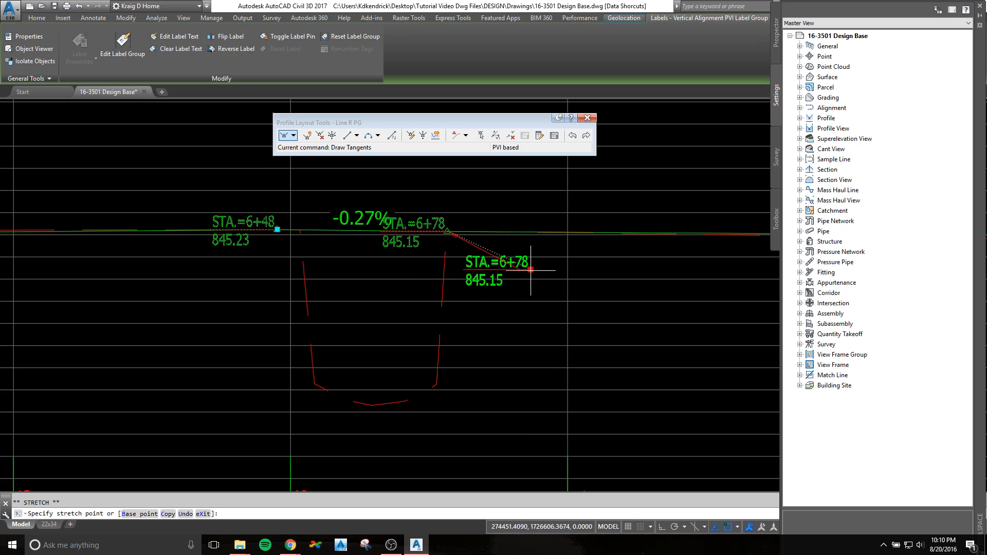
left_click(532, 272)
left_click(527, 272)
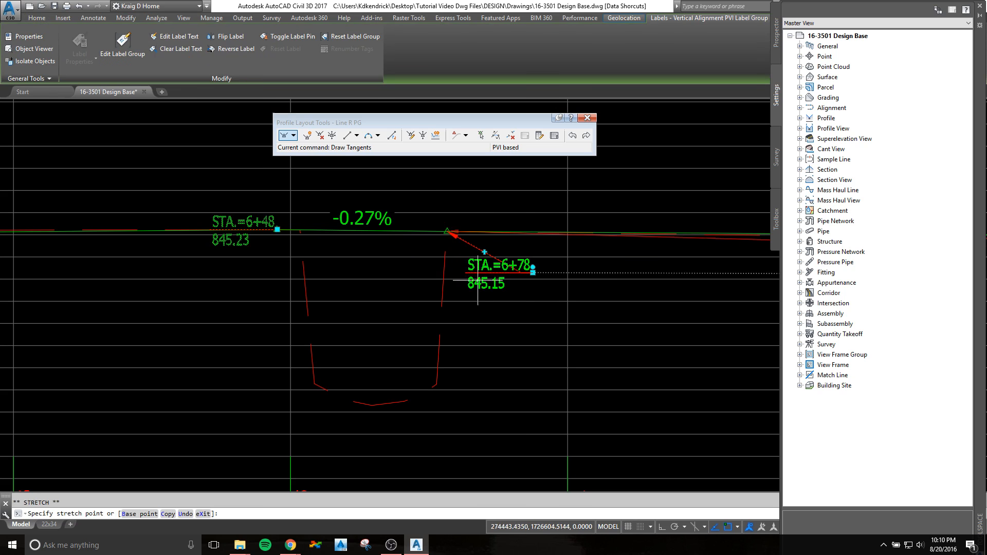
left_click(466, 272)
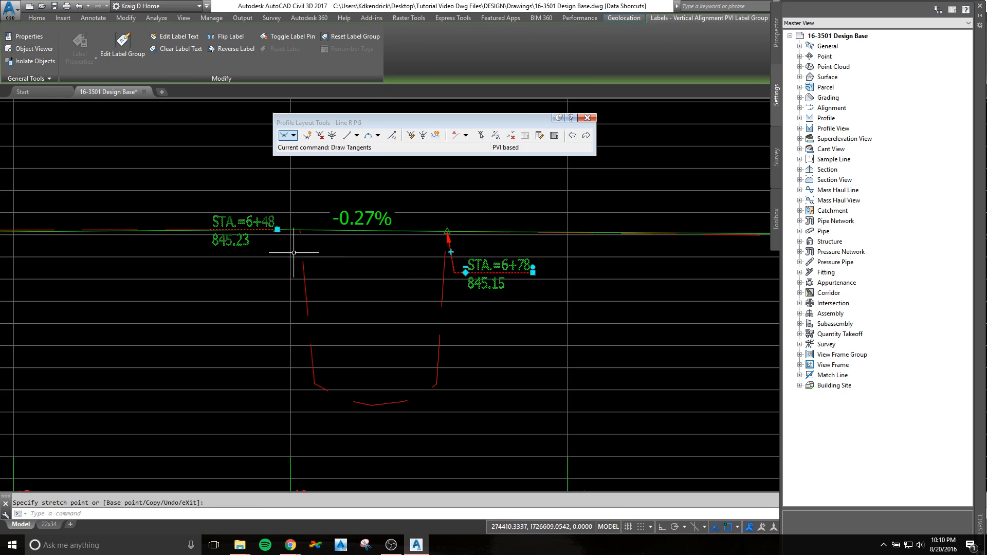
Step: Pull the station 6+48 label below the profile line with a leader and clear the selection
scroll(274, 248, "down", 2)
left_click(262, 260)
key("Escape")
Step: Examine the Line R profile and its grade break labels along the full length for remaining overlaps
scroll(178, 282, "down", 2)
middle_click_drag(154, 289, 628, 284)
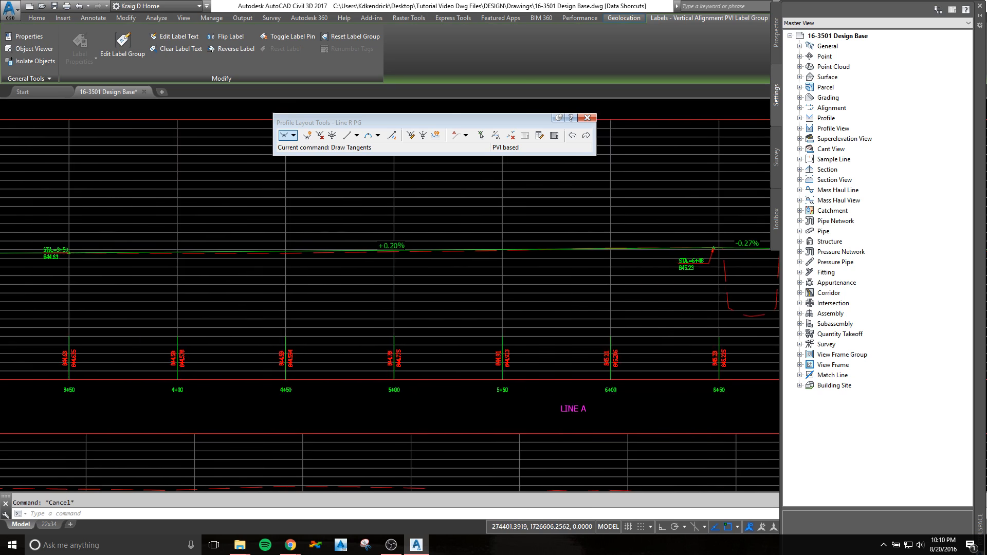
scroll(628, 284, "down", 2)
middle_click_drag(302, 289, 616, 273)
middle_click_drag(271, 285, 108, 271)
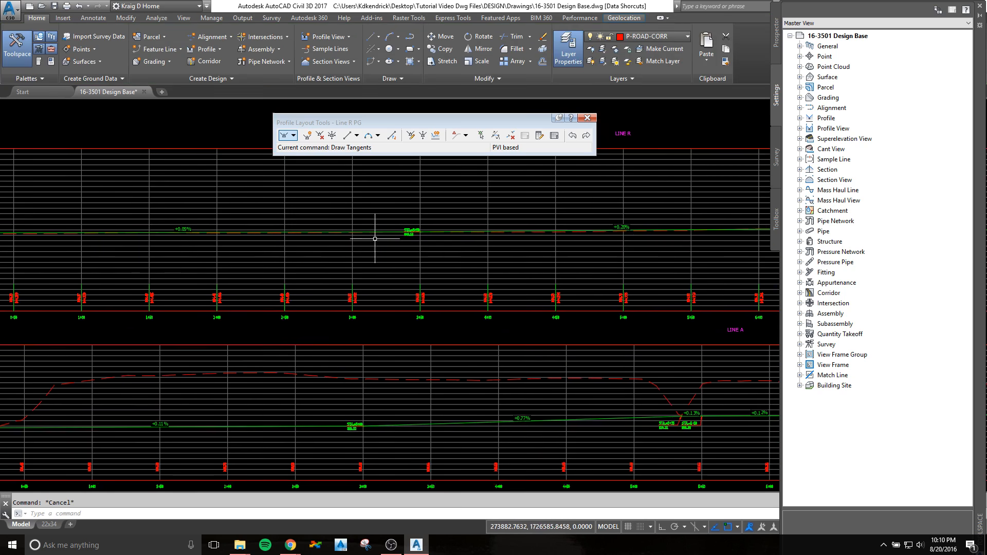
middle_click_drag(536, 240, 361, 267)
middle_click_drag(511, 264, 263, 278)
middle_click_drag(618, 279, 454, 291)
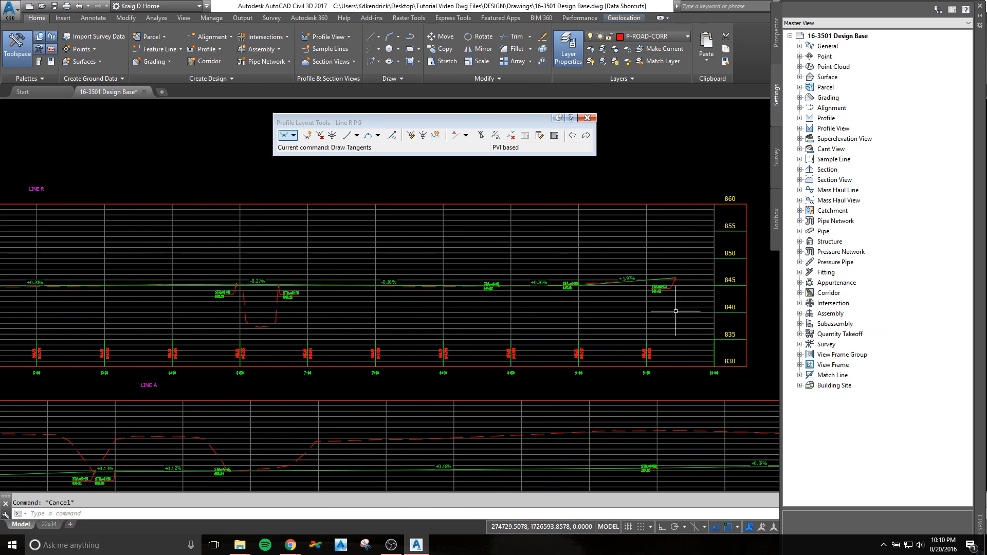
middle_click_drag(84, 265, 430, 250)
middle_click_drag(335, 258, 595, 223)
mouse_move(289, 254)
middle_mouse_down()
mouse_move(531, 237)
mouse_move(305, 260)
middle_mouse_up()
middle_click_drag(738, 269, 575, 282)
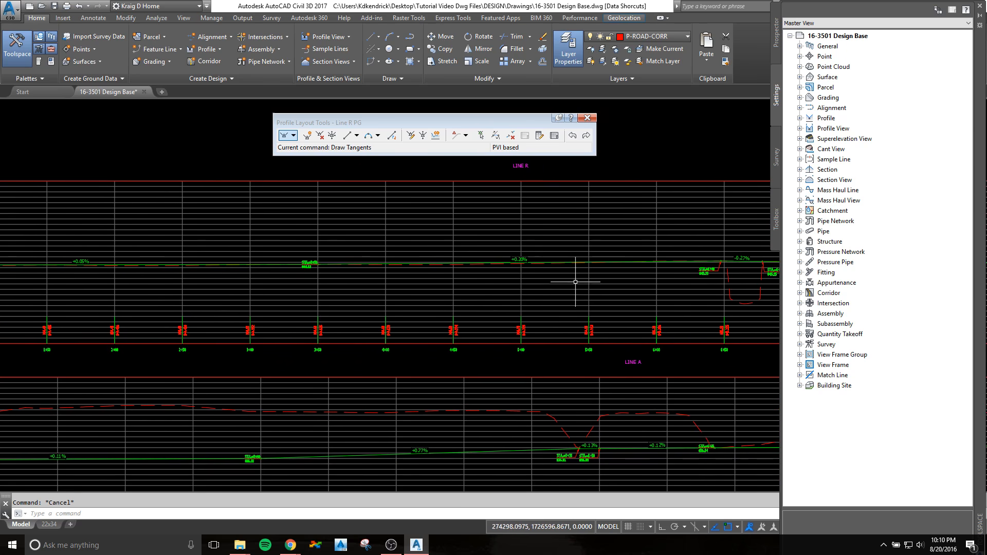
Step: Pull the station 9+00 label below the profile line with a leader and clear the selection
scroll(580, 275, "up", 5)
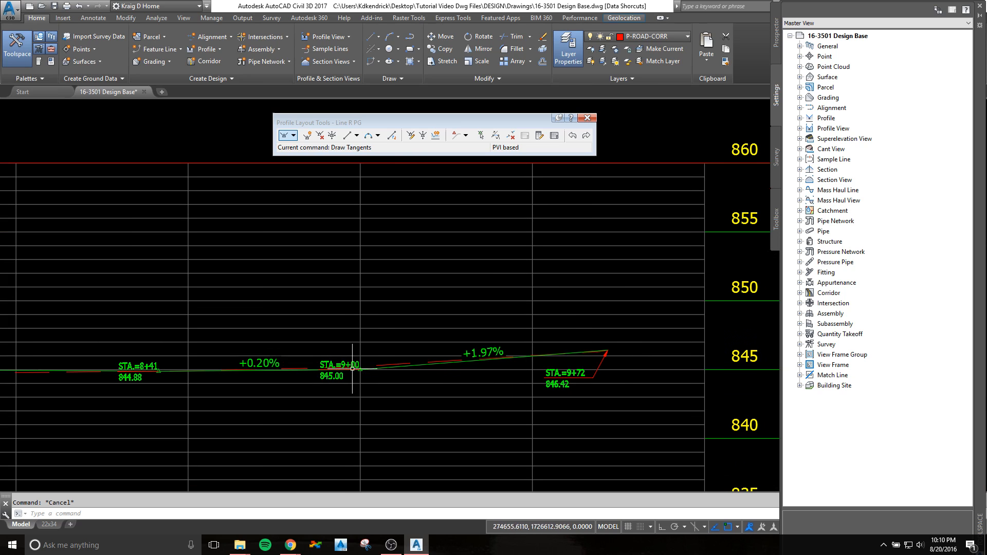
scroll(354, 368, "up", 2)
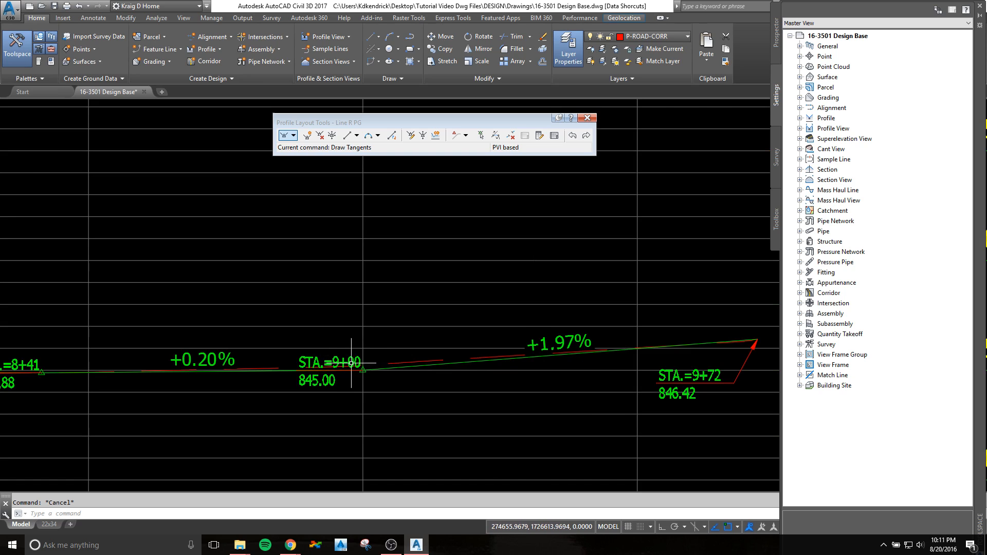
left_click(360, 367)
left_click(363, 370)
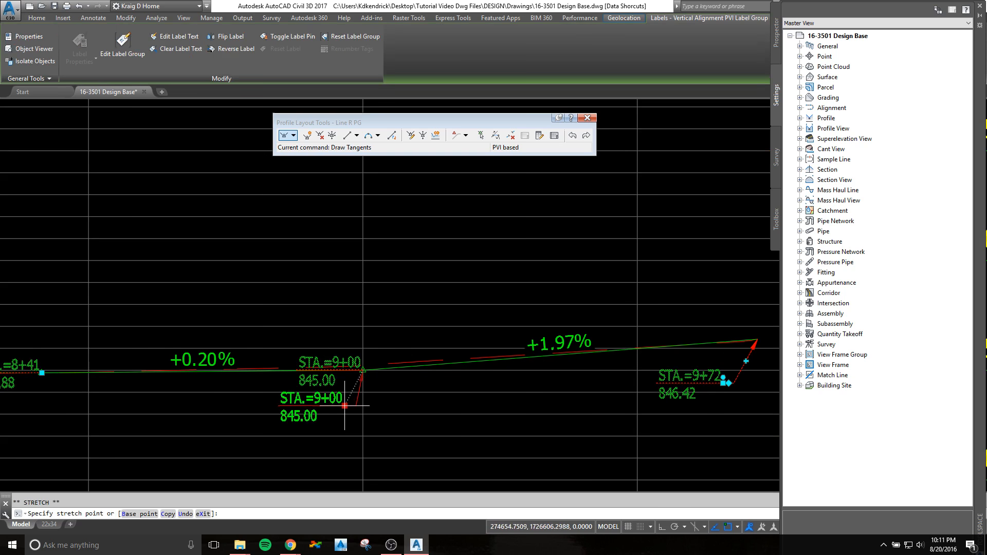
left_click(342, 406)
key("Escape")
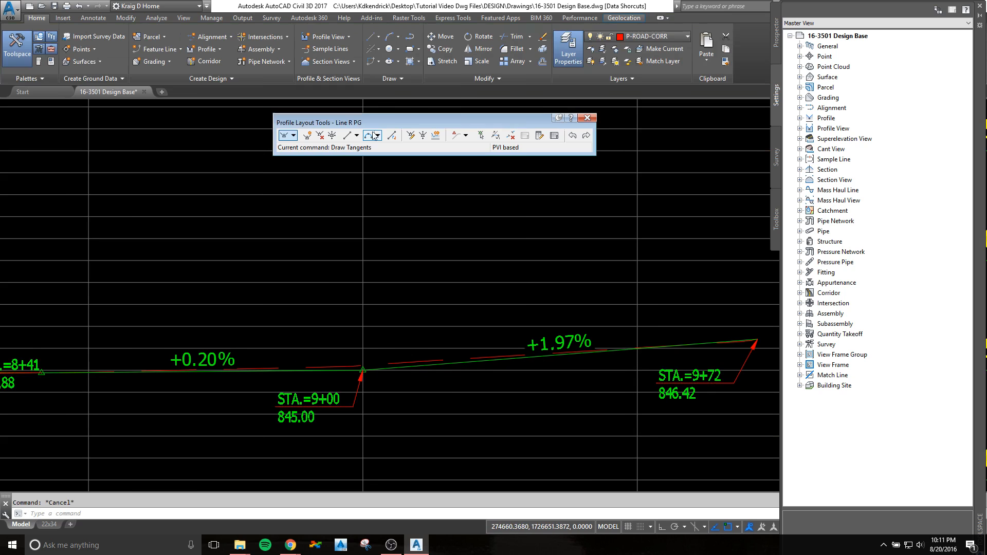
Step: Start a Free Vertical Curve (Parabola) between the +0.20% and +1.97% tangents meeting at station 9+00
left_click(378, 136)
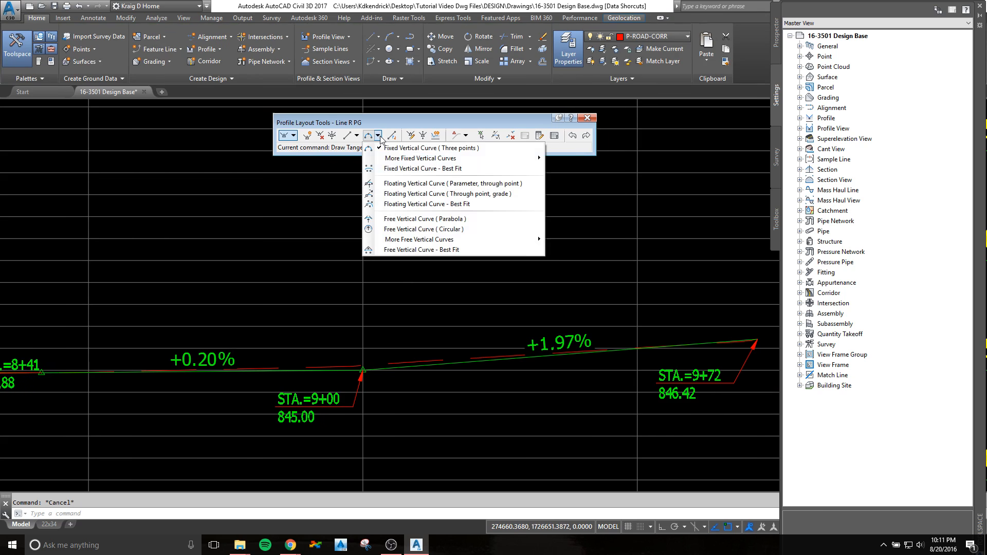
left_click(400, 219)
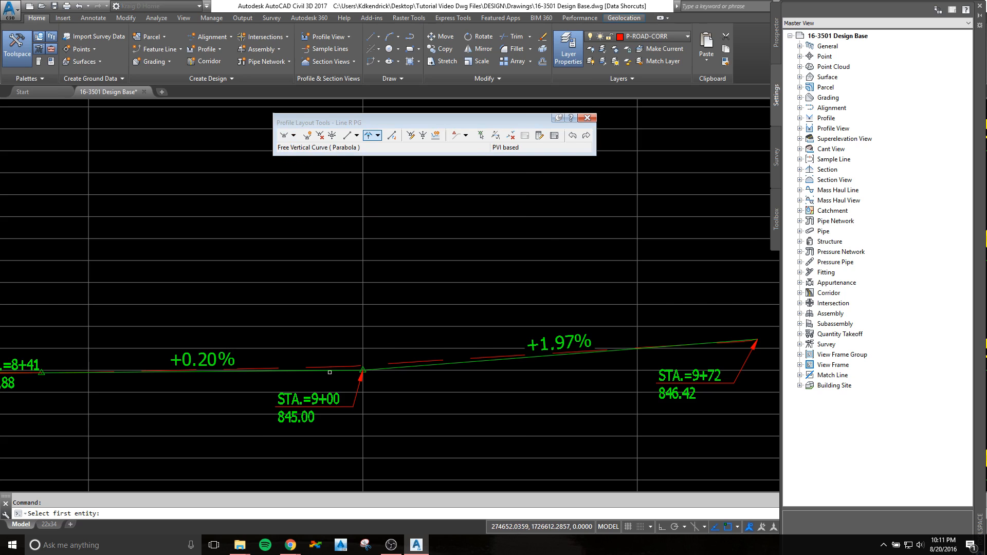
left_click(367, 376)
left_click(409, 367)
left_click(417, 363)
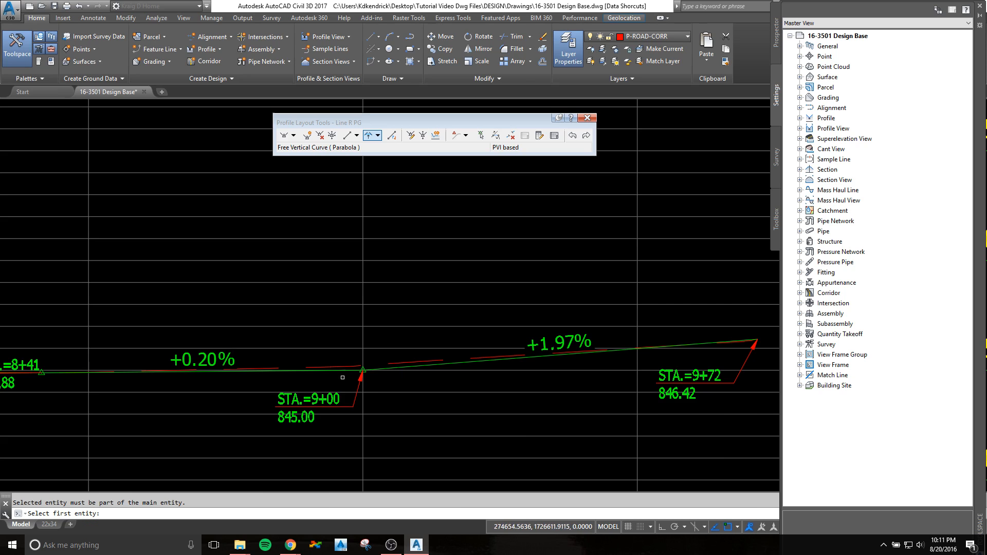
scroll(343, 375, "up", 4)
left_click(322, 365)
left_click(322, 362)
left_click(503, 360)
left_click(502, 348)
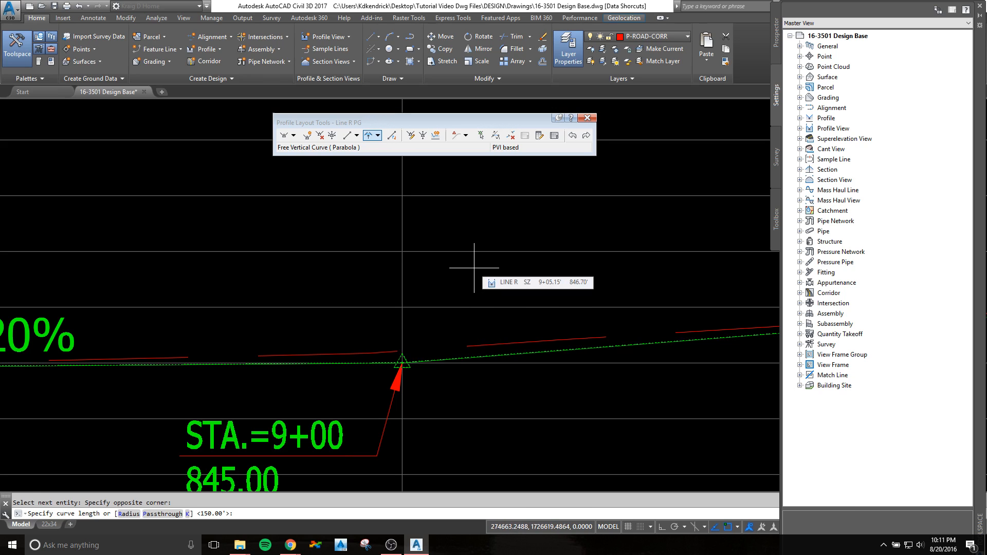
Step: Create the station 9+00 vertical curve with a length of 75 feet and end the command
key("Return")
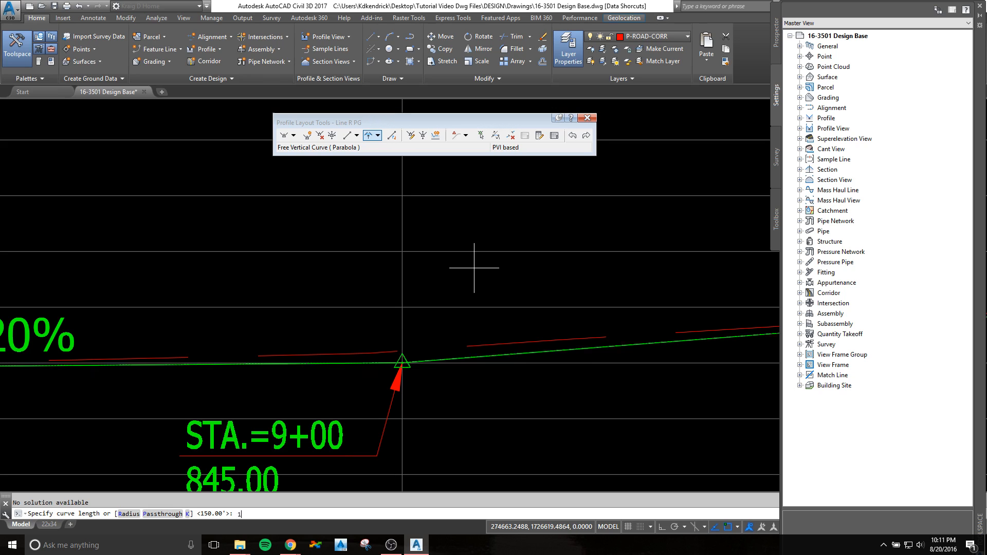
key("Return")
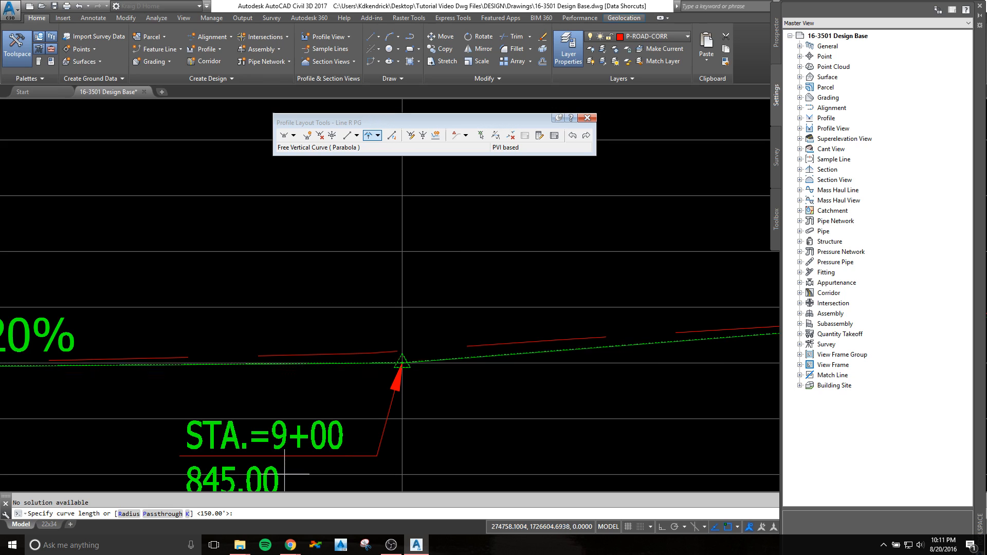
scroll(407, 394, "down", 1)
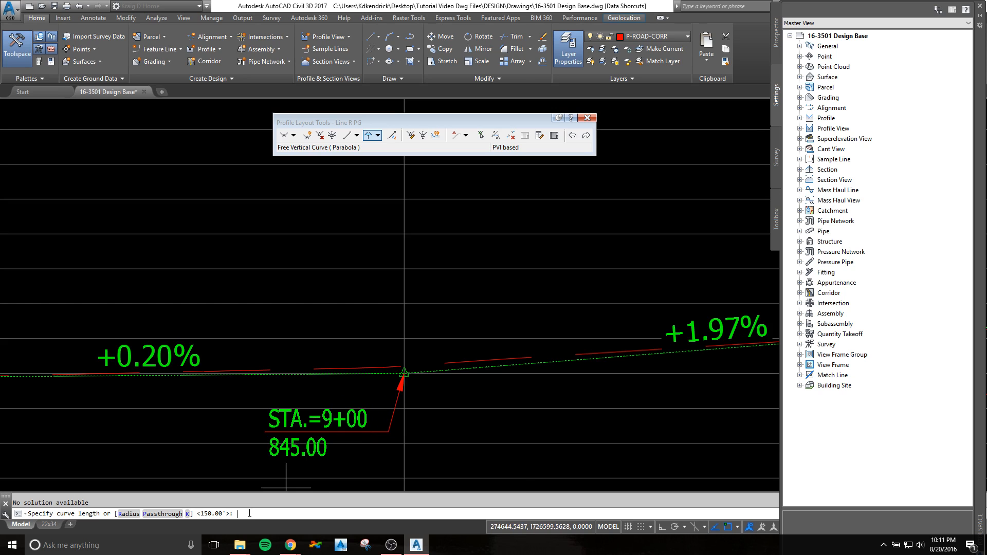
type("75")
key("Return")
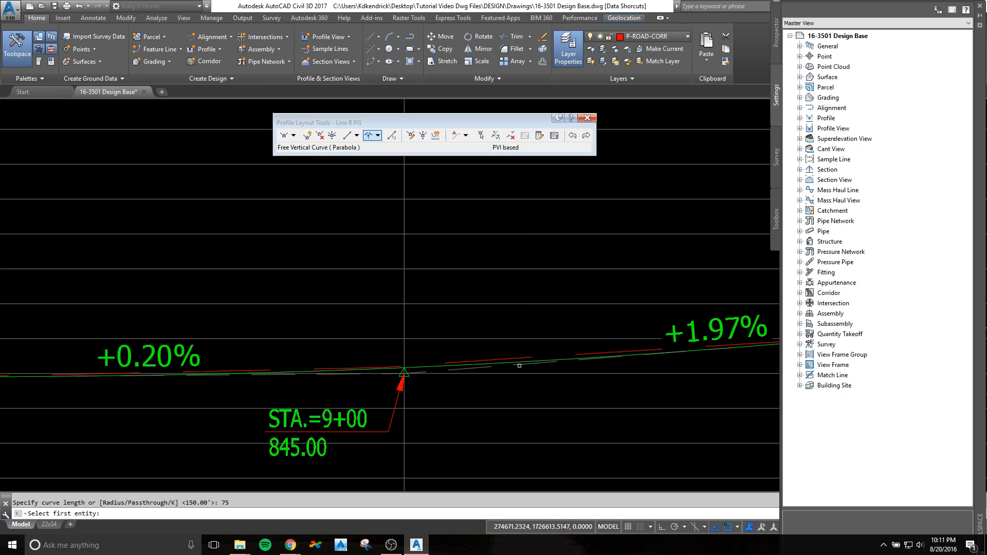
key("Escape")
Step: Select the Line R PG profile and lower the station 9+00 PVI straight down with Ortho on
left_click(425, 371)
scroll(419, 376, "up", 3)
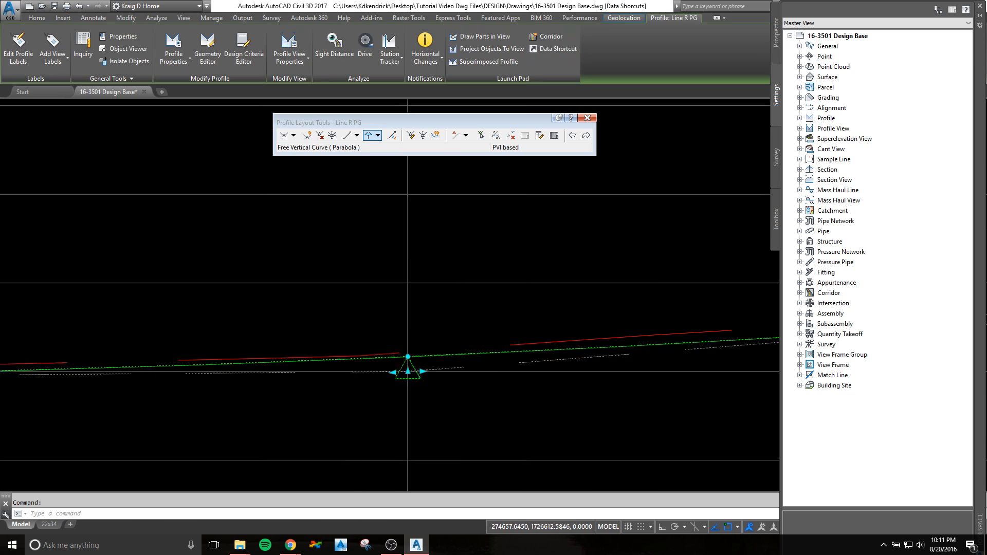
left_click(404, 373)
scroll(419, 403, "down", 3)
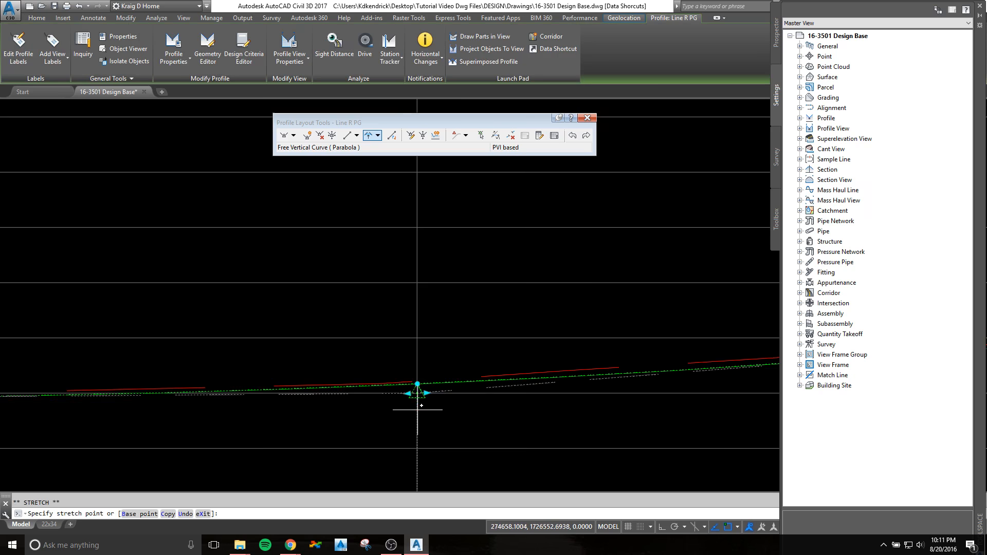
key("F8")
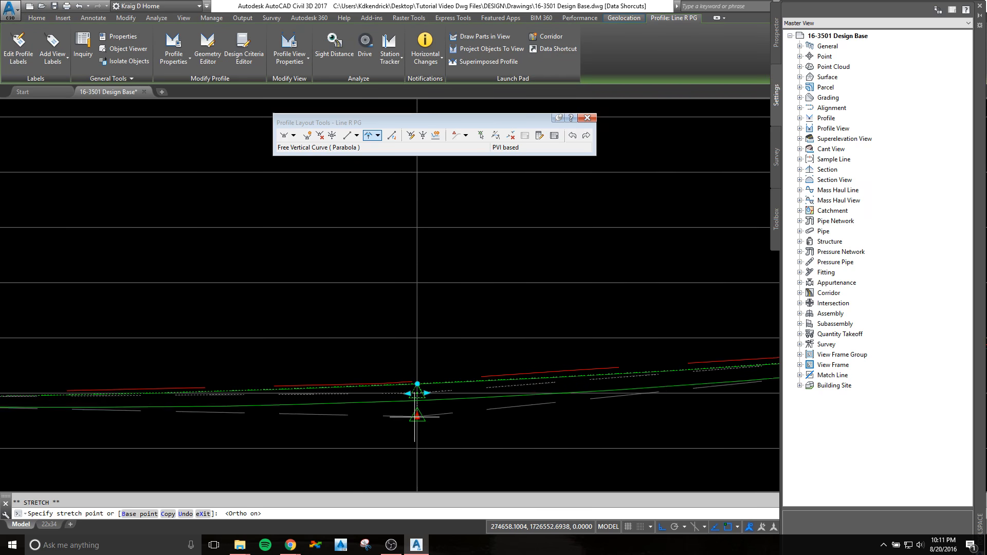
left_click(409, 425)
scroll(407, 409, "down", 3)
scroll(405, 406, "up", 5)
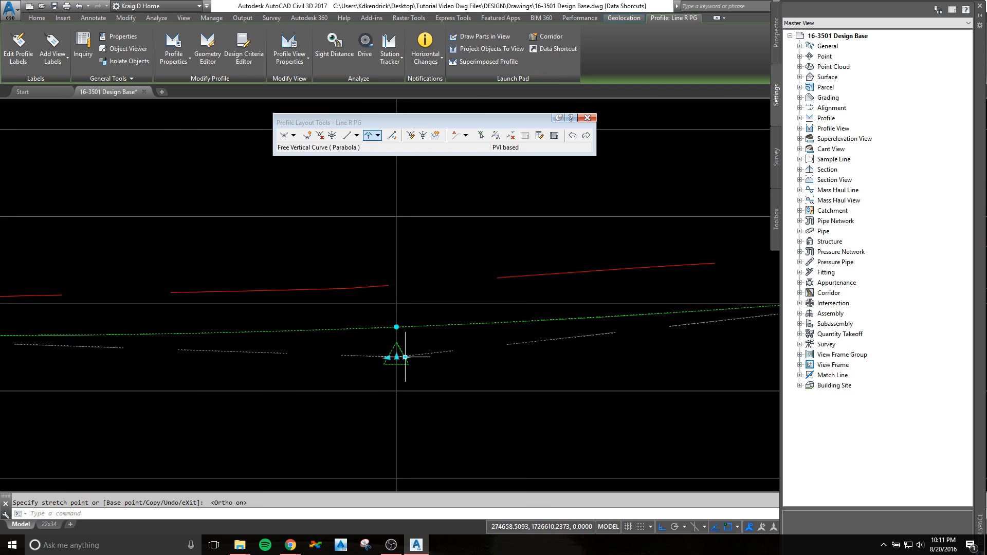
Step: Slide the PVI forward along its incoming grade, and back toward station 9+00 along its outgoing grade
left_click(506, 364)
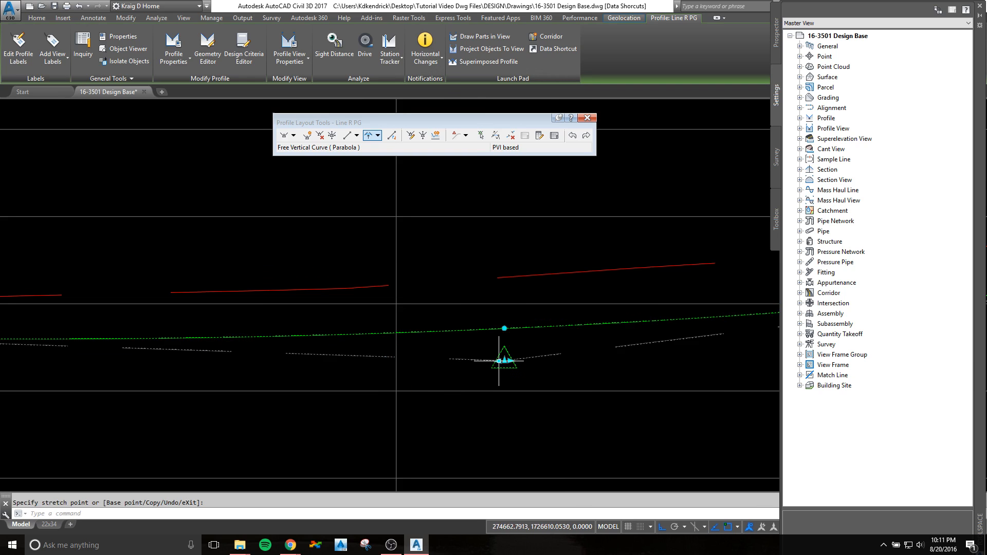
left_click(499, 361)
left_click(426, 368)
scroll(428, 374, "up", 4)
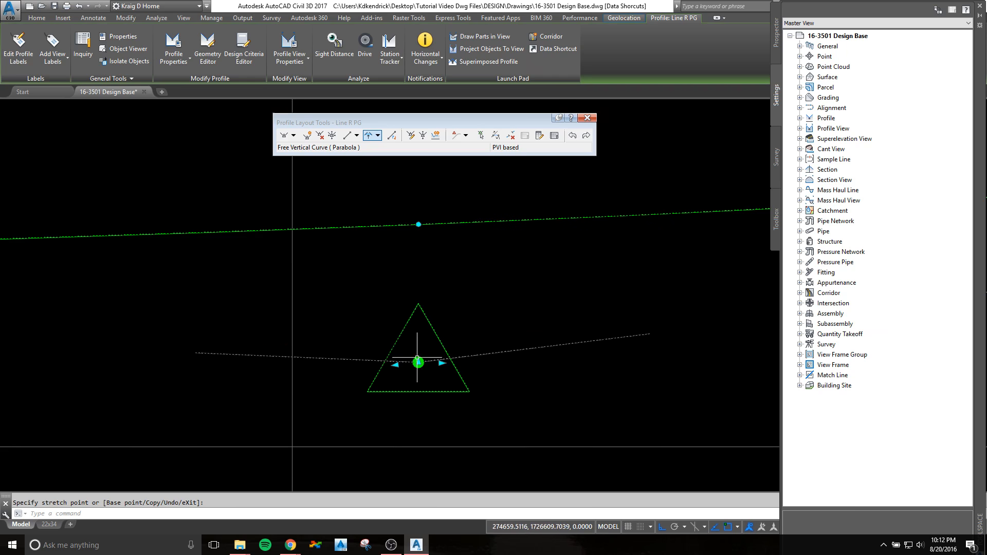
Step: Raise the PVI slightly, and shift it forward along the incoming grade and back along the outgoing grade
left_click(418, 362)
left_click(419, 286)
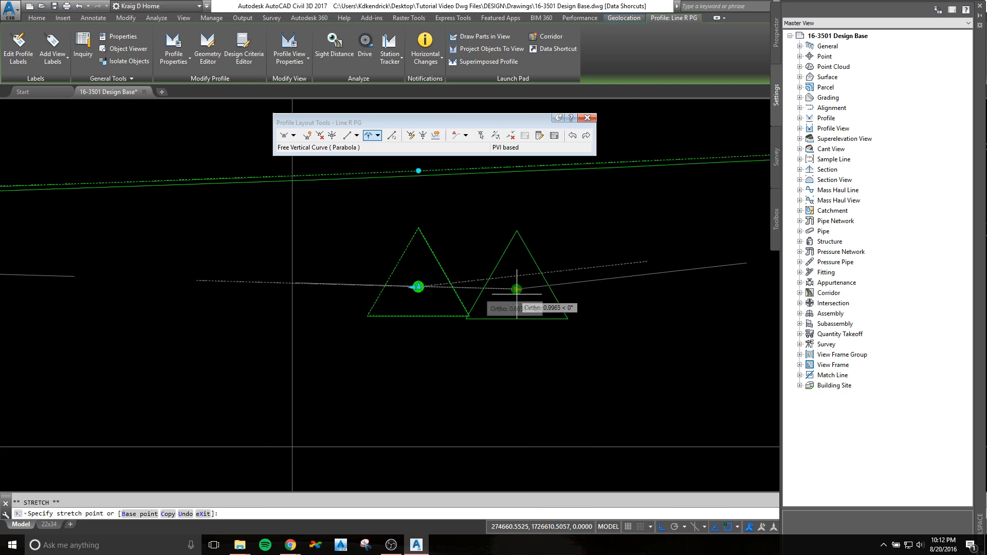
left_click(562, 291)
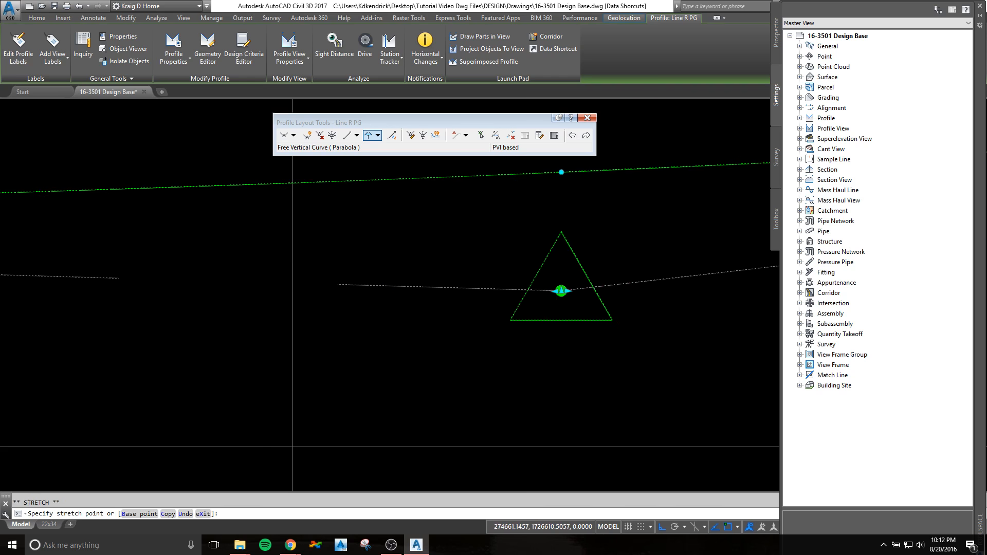
left_click(561, 290)
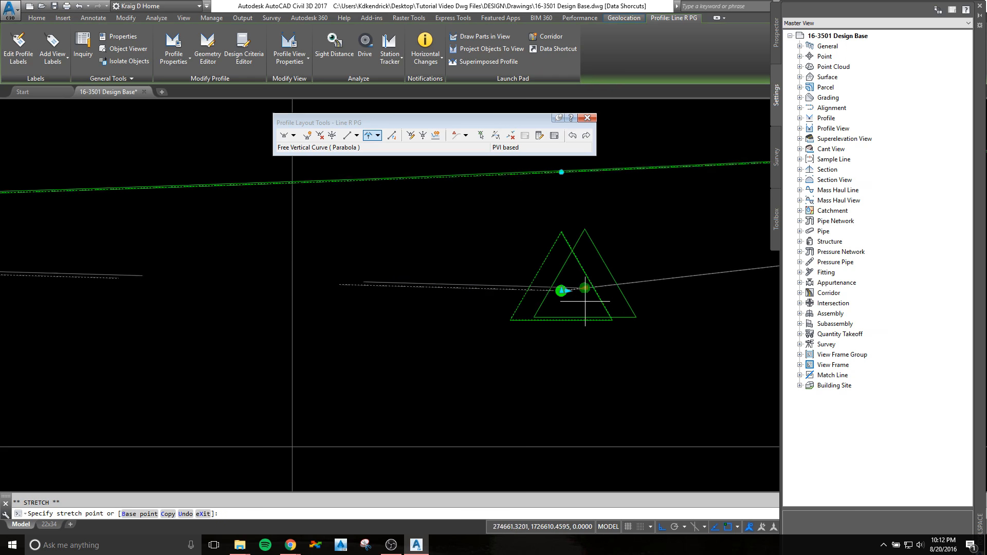
left_click(458, 323)
scroll(458, 323, "down", 4)
scroll(463, 322, "down", 5)
scroll(477, 327, "up", 4)
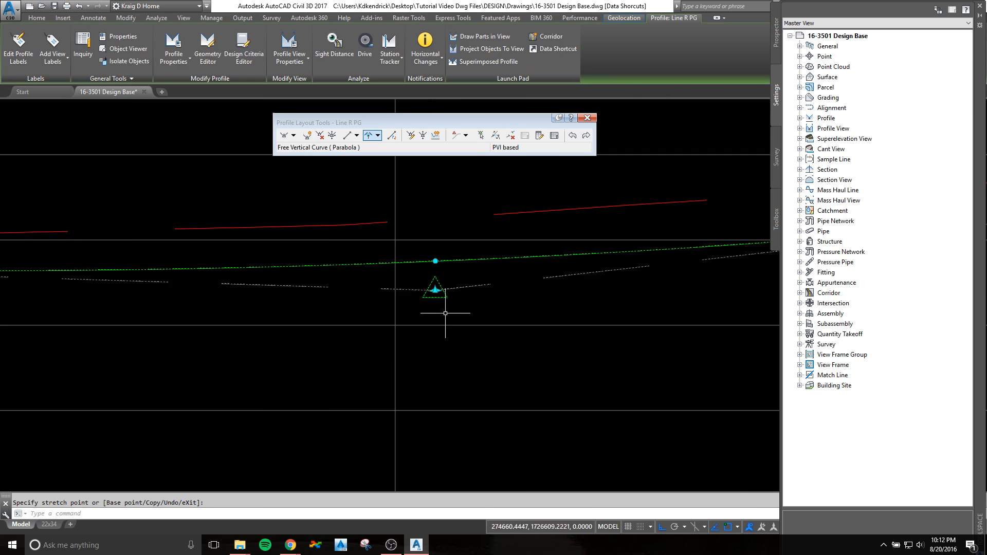
Step: Move the PVI back onto the station 9+00 grid line using the Nearest object snap
left_click(436, 290)
scroll(436, 290, "up", 6)
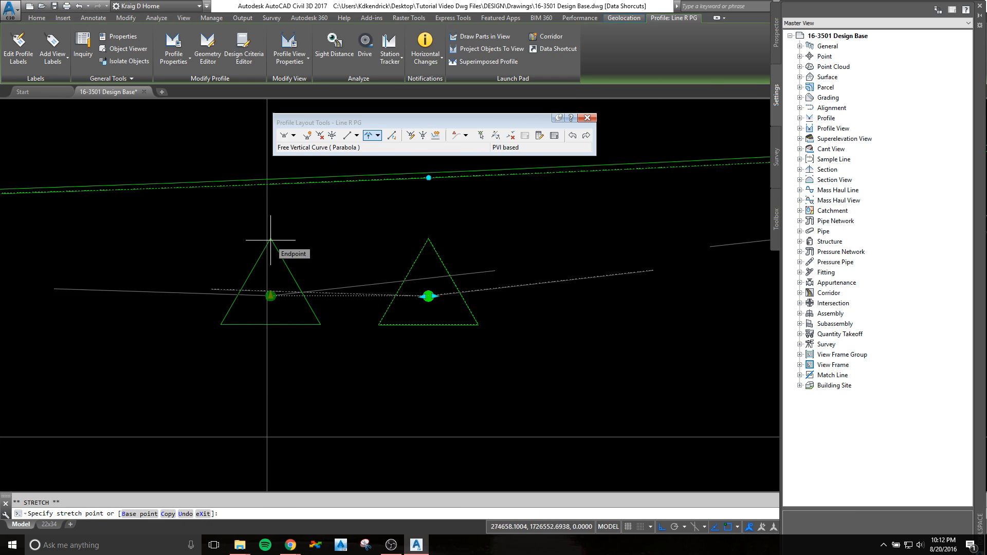
type("nea")
key("Return")
left_click(267, 253)
Step: Open the Profile Entities table for Line R PG, reposition it over the drawing and enlarge it to show the curve columns
scroll(316, 322, "down", 4)
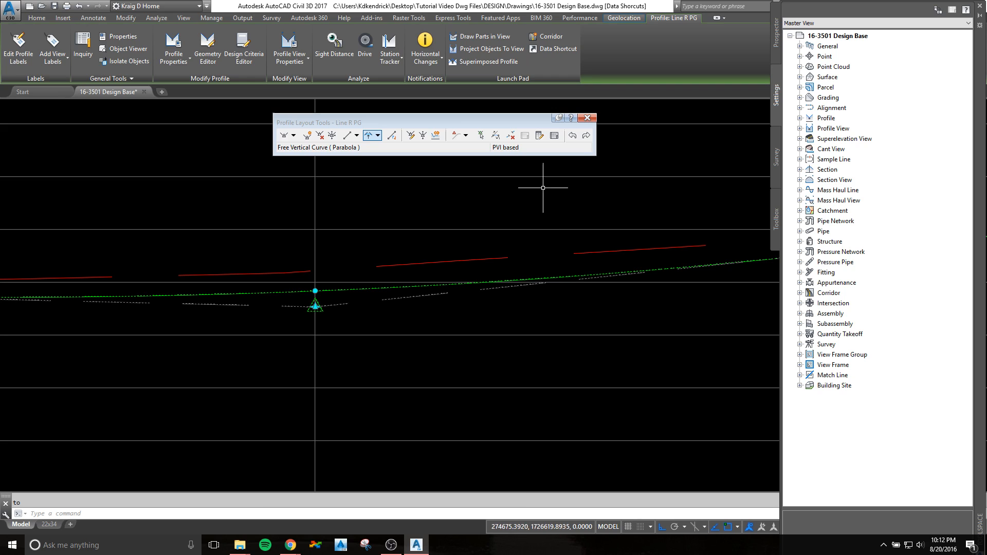
left_click(555, 137)
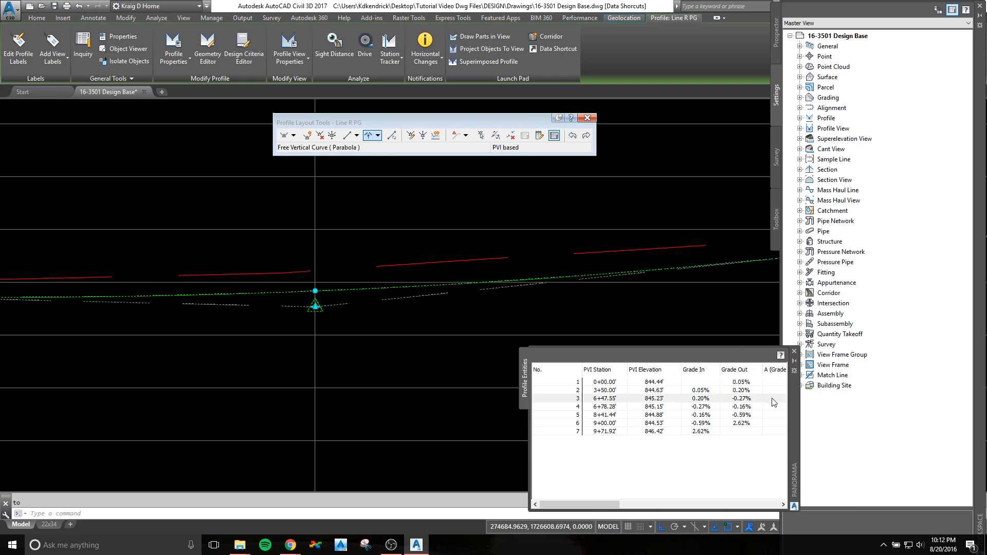
mouse_move(797, 417)
left_mouse_down()
mouse_move(709, 325)
mouse_move(681, 271)
left_mouse_up()
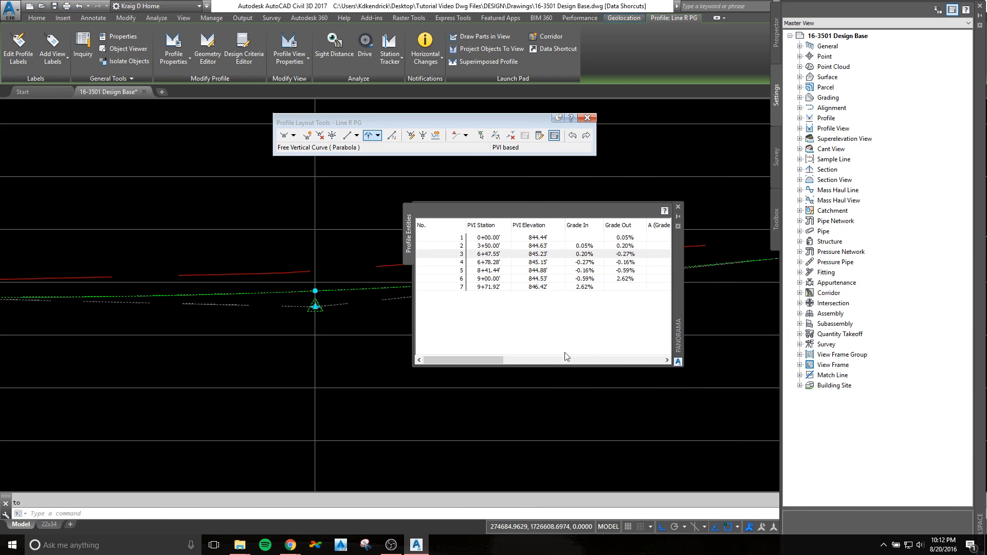
left_click_drag(414, 366, 139, 439)
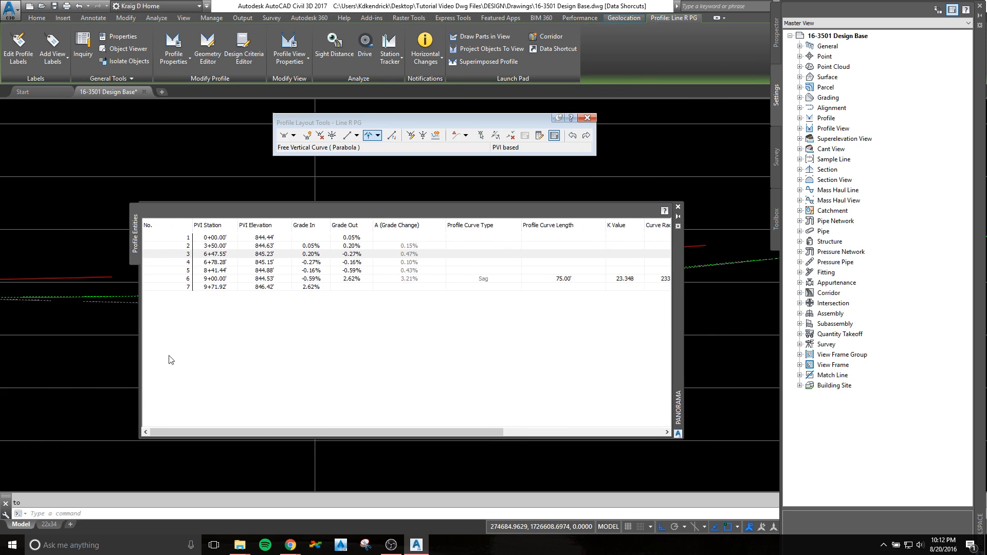
Step: Set the stations of PVIs 3, 4 and 5 to 6+50, 6+80 and 8+40
double_click(218, 255)
type("6+50")
key("Return")
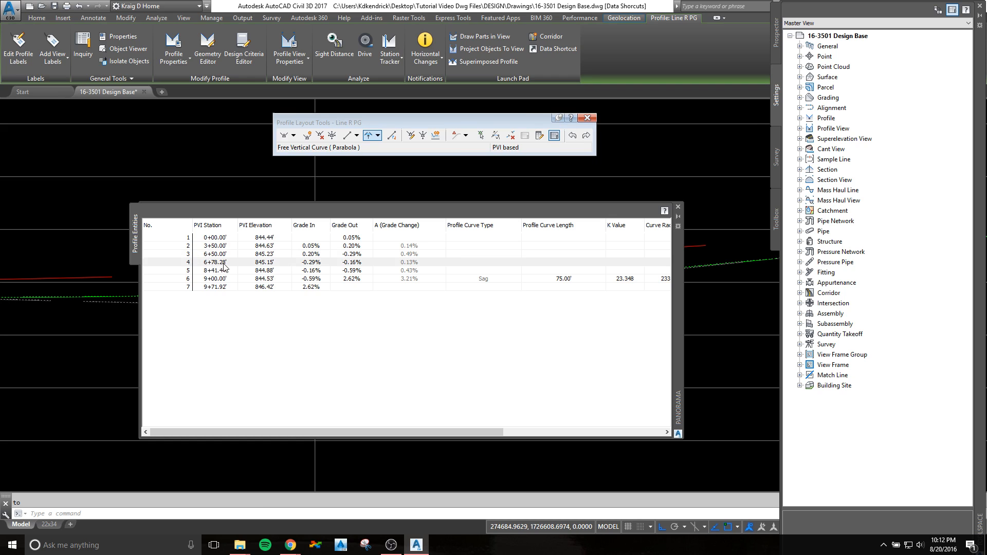
double_click(223, 264)
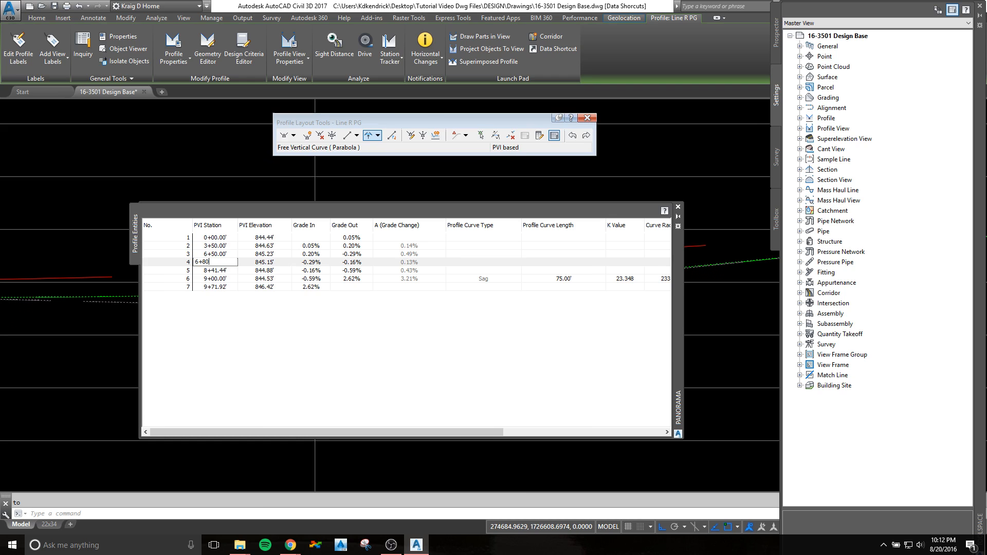
type("6+80")
key("Return")
double_click(219, 270)
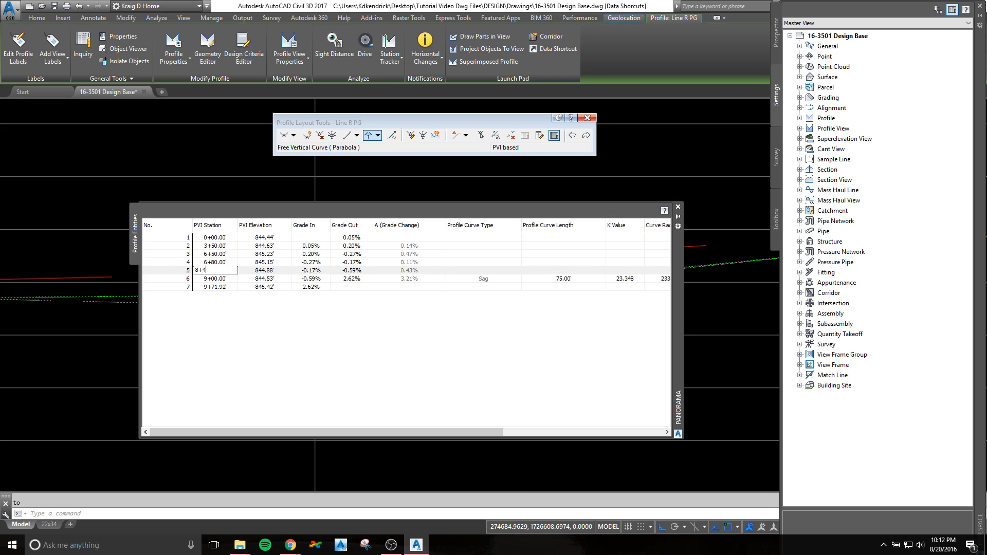
type("8+40")
key("Return")
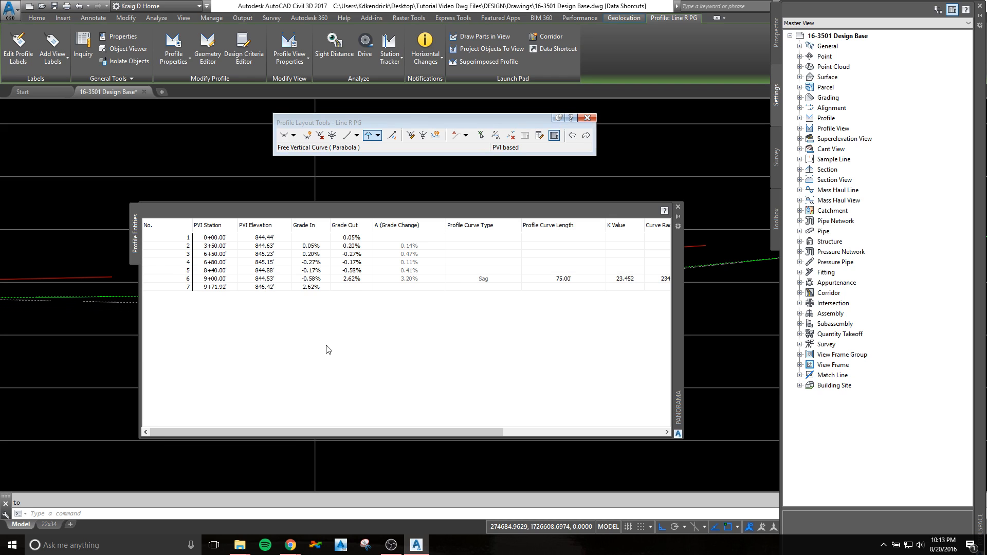
Step: Set the profile curve length of the sag curve at station 9+00 to 50 ft
left_click_drag(482, 432, 583, 432)
left_click_drag(675, 311, 662, 347)
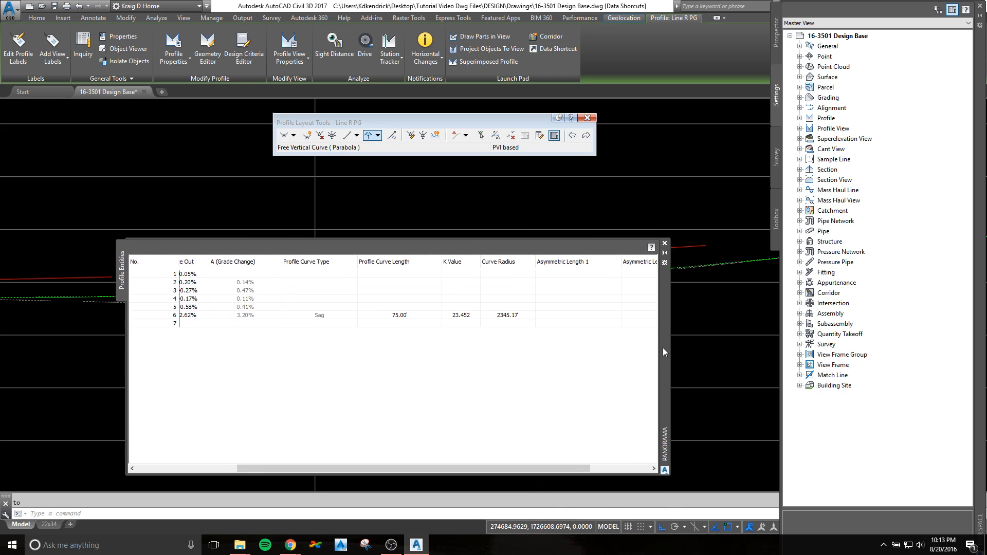
left_click(411, 316)
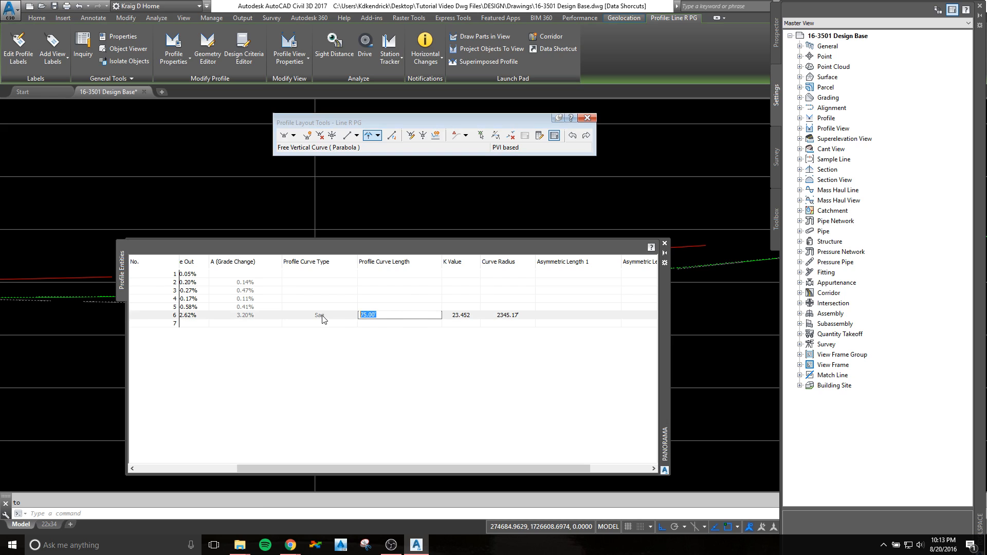
type("50")
key("Return")
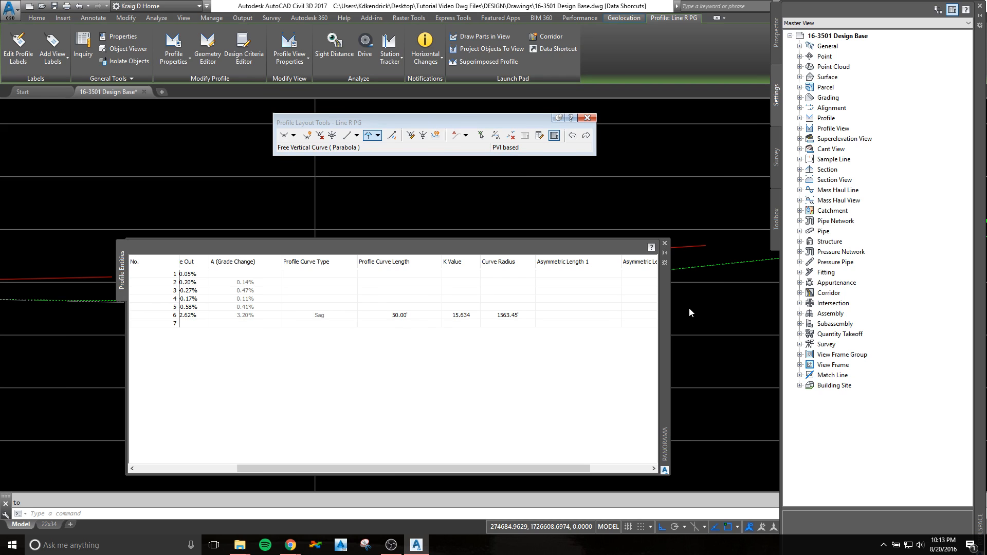
Step: Move the Profile Entities table up and set the sag curve's length back to 75 ft
mouse_move(901, 404)
left_mouse_down()
mouse_move(922, 434)
mouse_move(666, 288)
mouse_move(662, 306)
left_mouse_up()
left_click(404, 282)
left_click(397, 279)
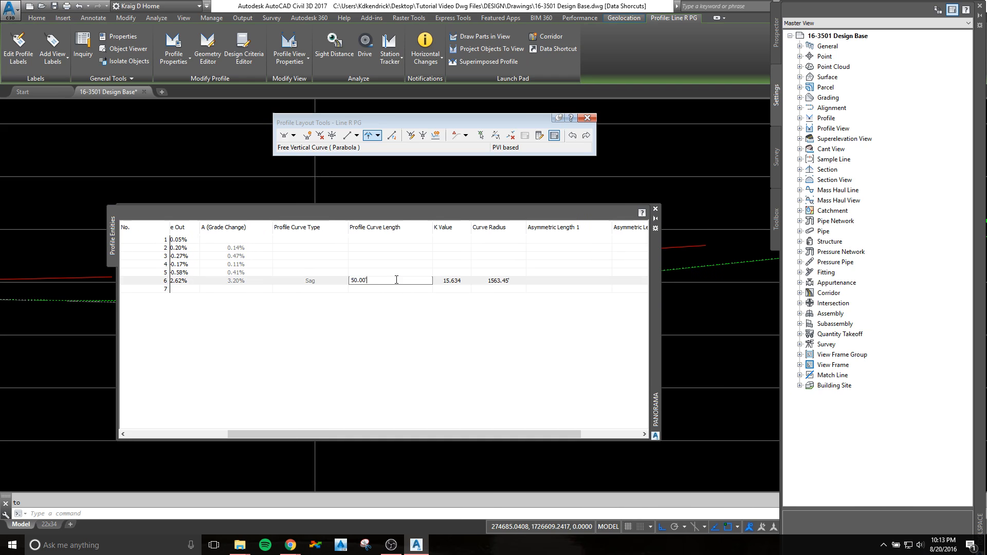
type("75")
key("Return")
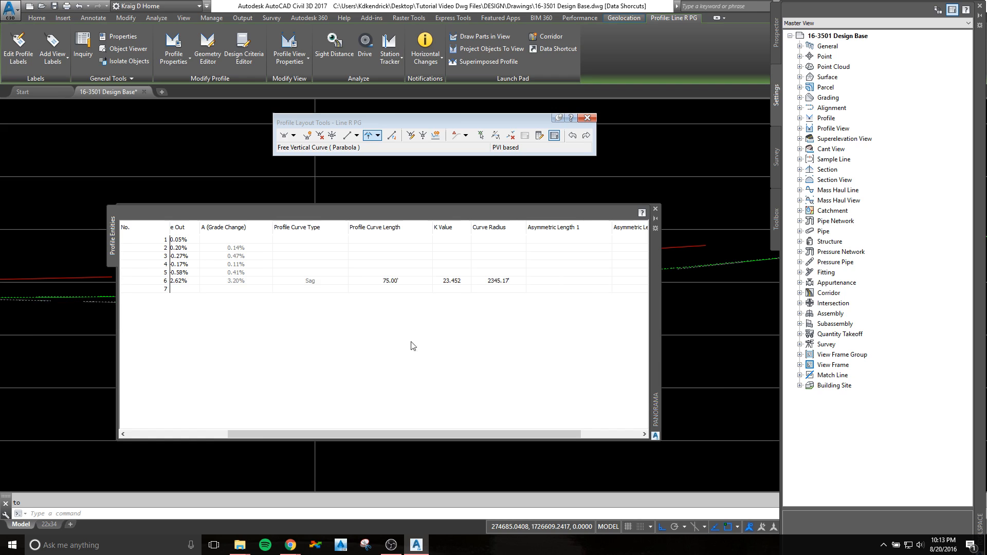
Step: Close the Profile Entities table and clear the profile selection
left_click_drag(117, 439, 627, 291)
key("Escape")
left_click_drag(659, 256, 0, 352)
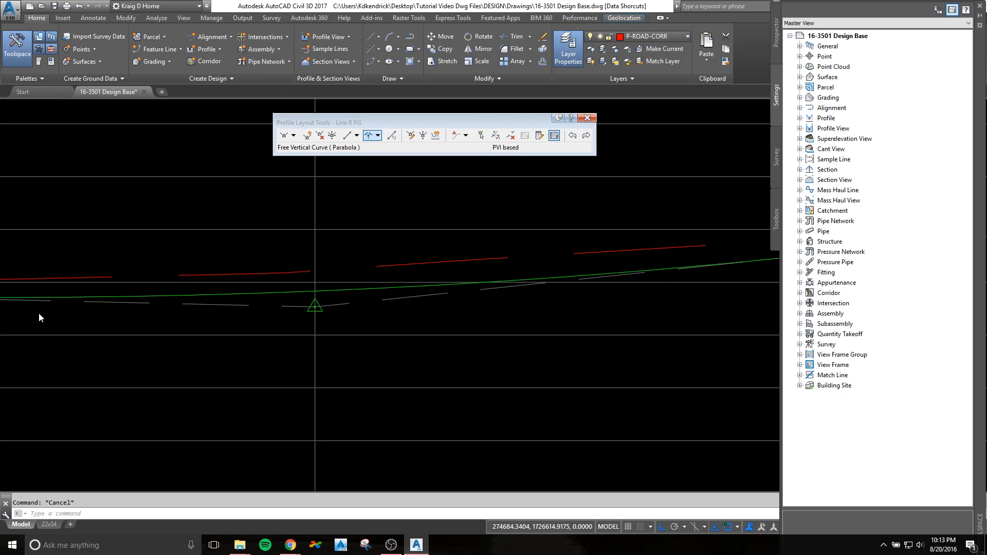
Step: Examine the finished Line R design profile along its full length and the neighbouring profile views
scroll(364, 326, "down", 6)
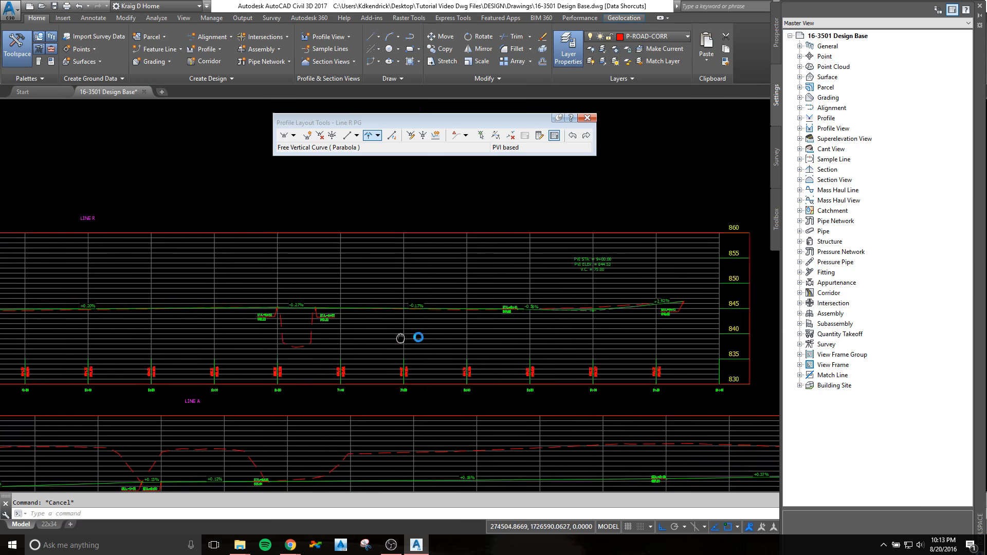
scroll(375, 333, "down", 5)
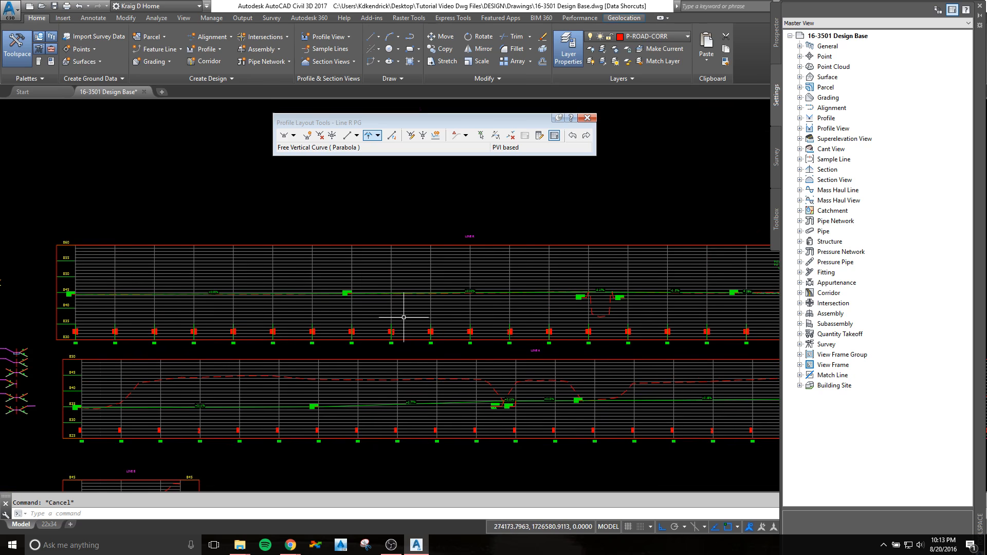
scroll(302, 313, "up", 2)
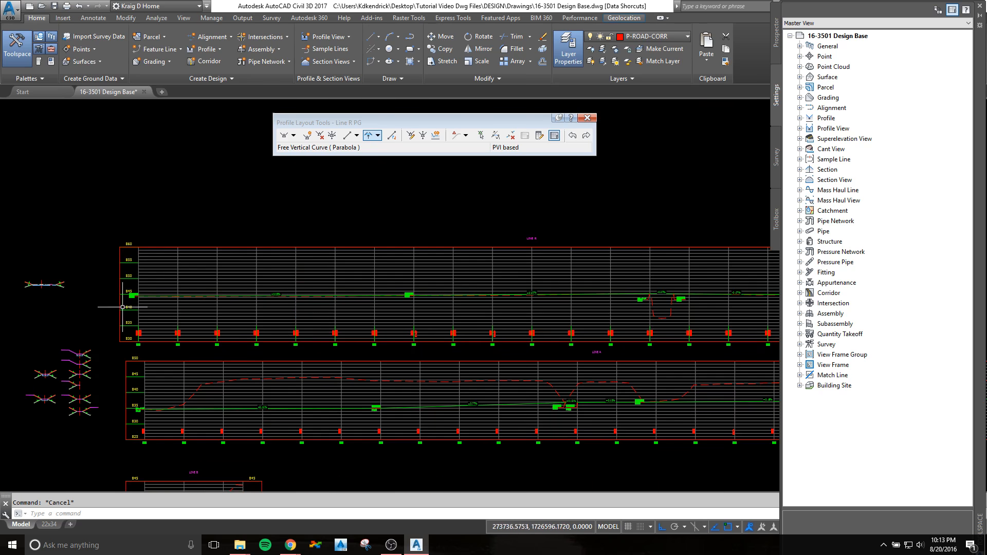
scroll(115, 289, "up", 2)
scroll(152, 298, "up", 3)
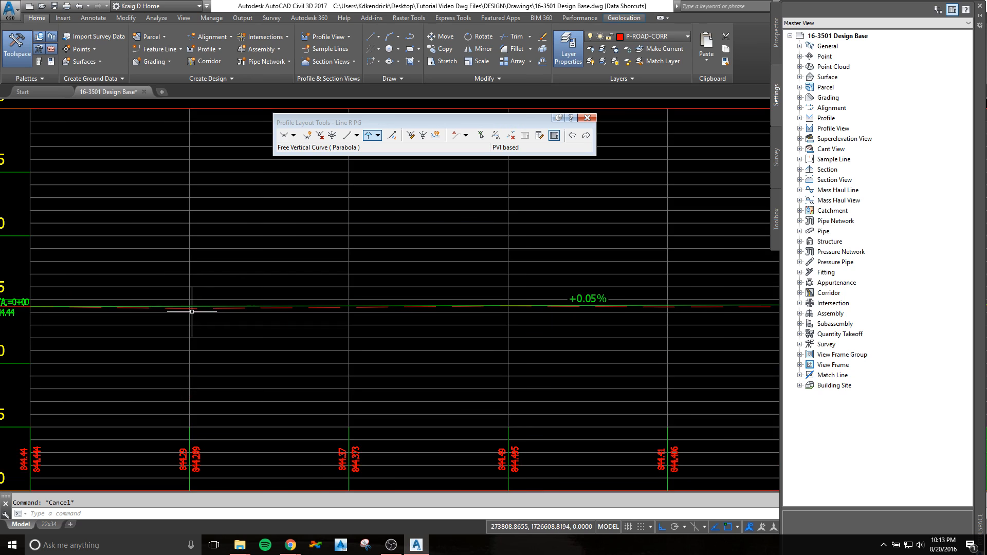
scroll(223, 324, "down", 5)
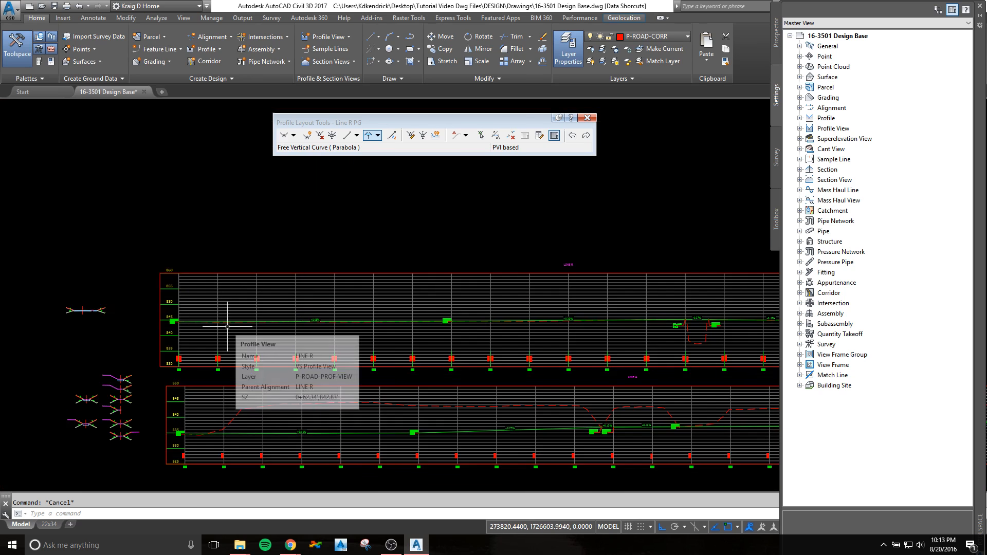
scroll(223, 324, "up", 2)
scroll(293, 330, "down", 3)
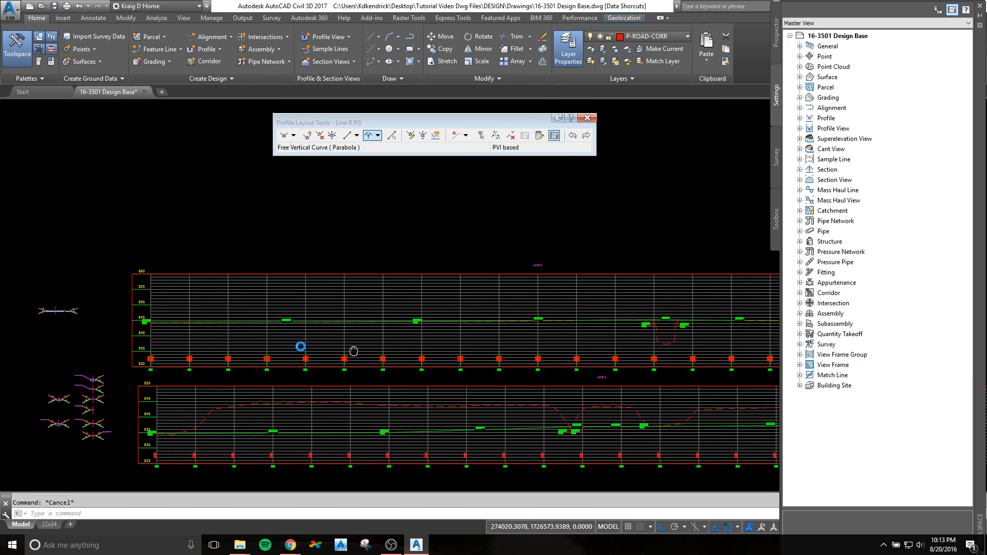
scroll(313, 315, "down", 4)
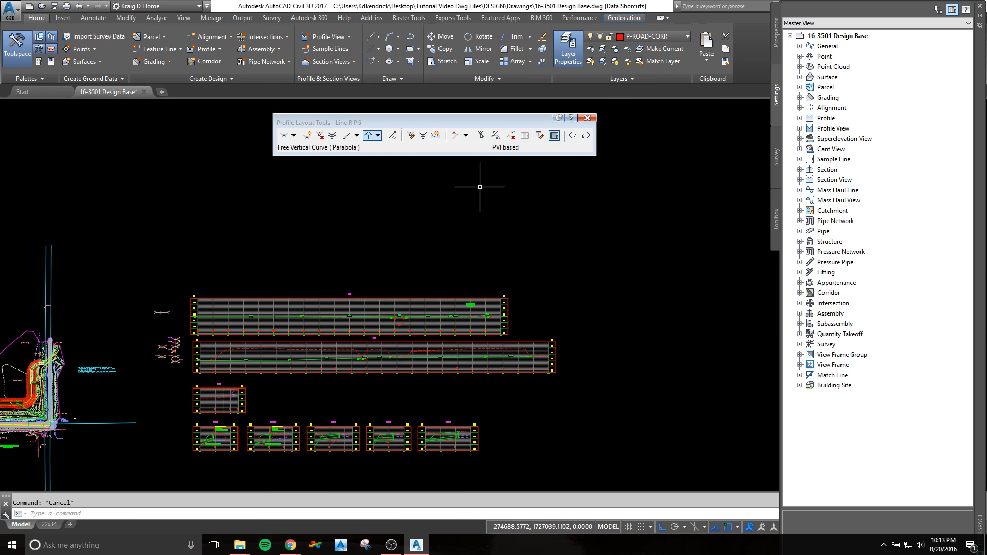
Step: Close the Profile Layout Tools and start a new corridor named 136th Street with the Basic corridor style
left_click(588, 119)
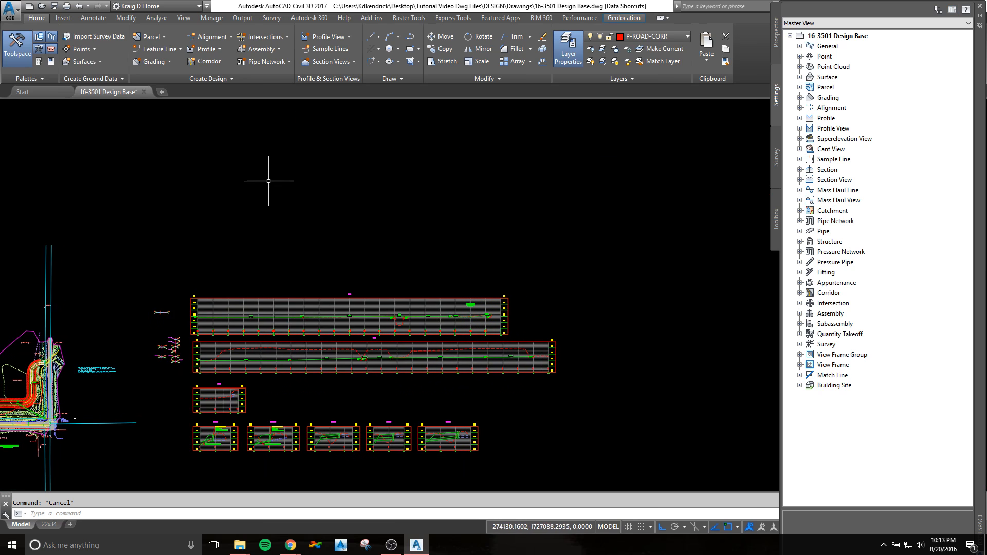
left_click(202, 61)
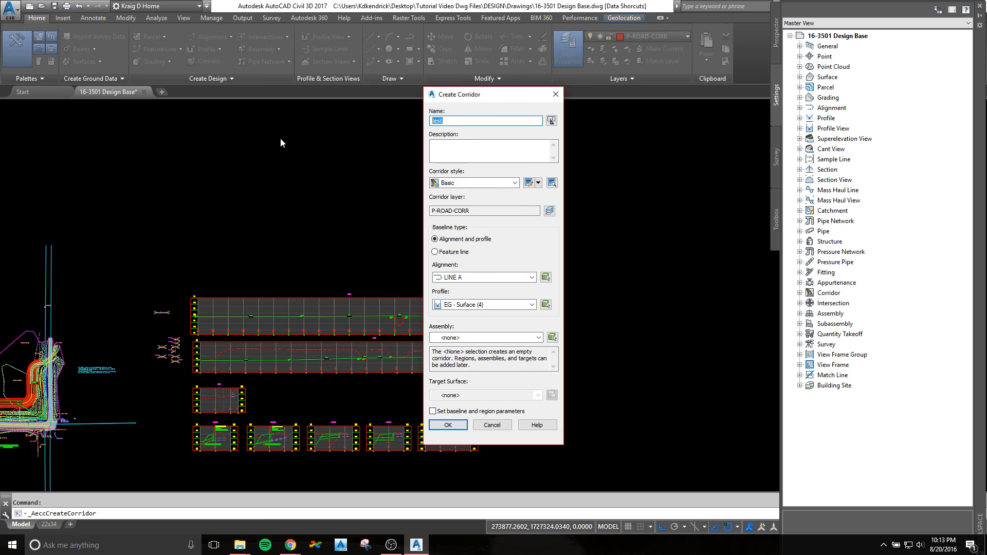
type("Tho")
left_click(496, 184)
left_click(481, 196)
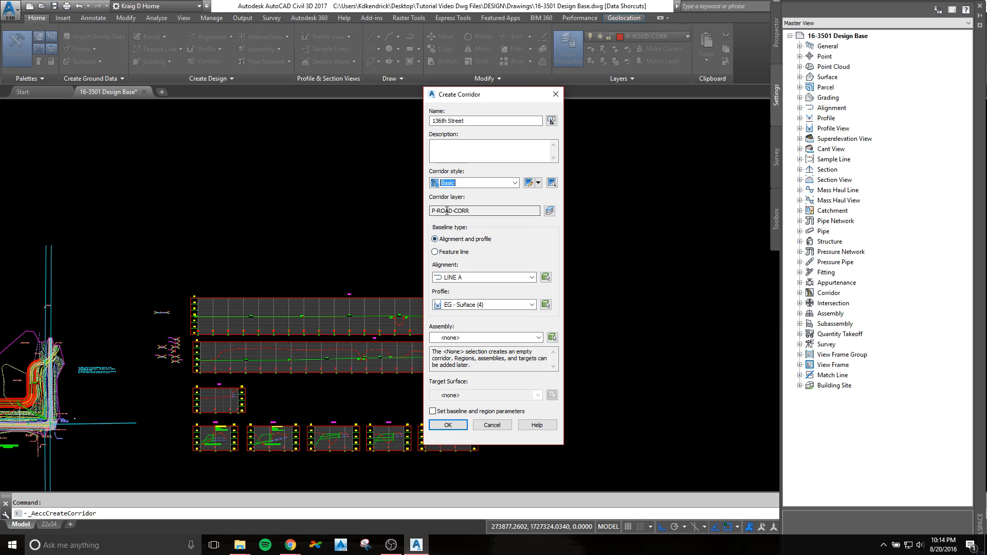
left_click(549, 211)
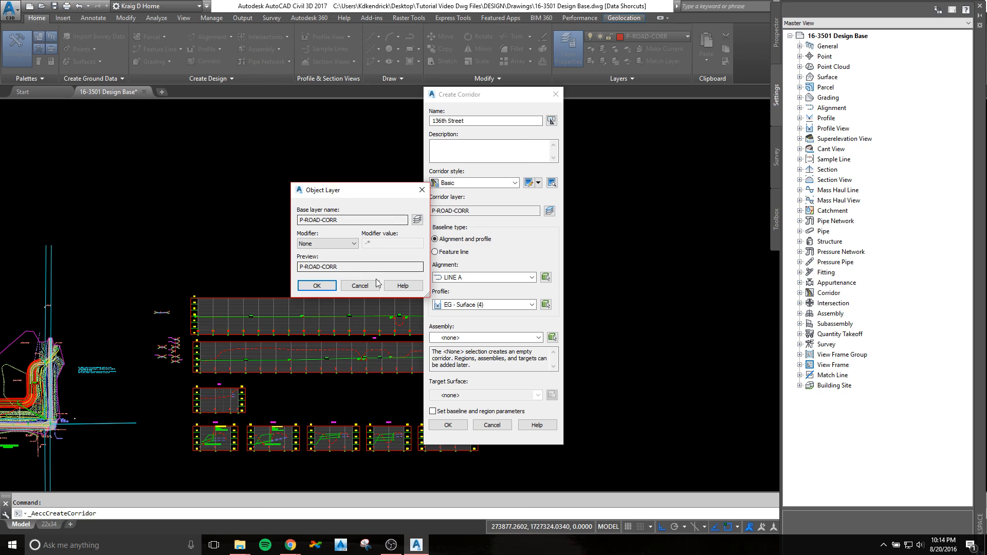
left_click(360, 286)
left_click(508, 253)
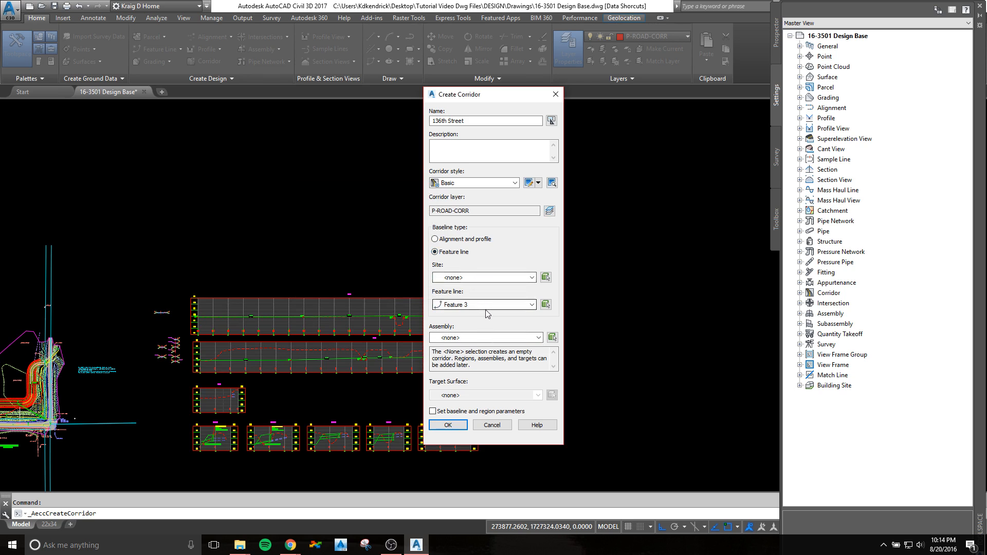
left_click(435, 239)
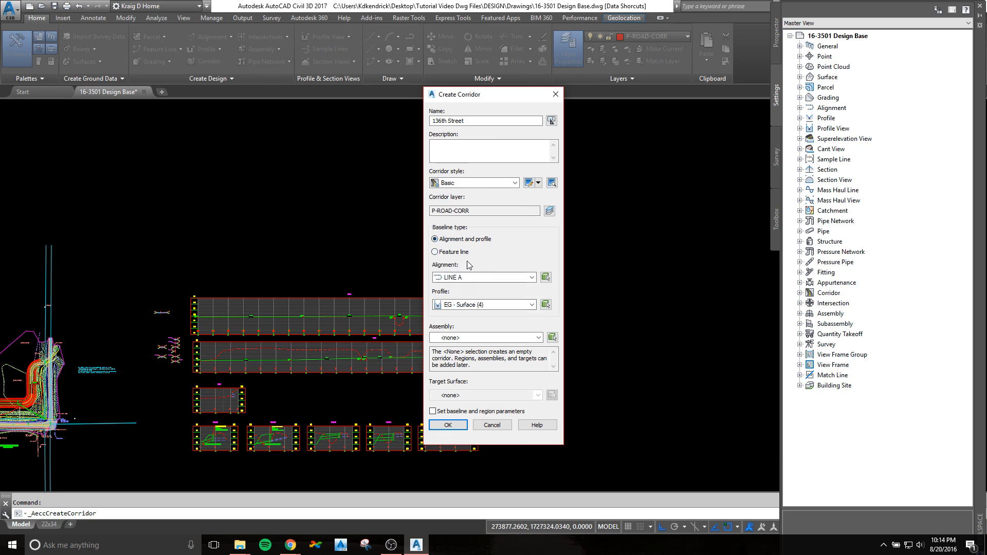
Step: Create the corridor on LINE A with profile Line A PG, assembly Line R Typical 1 and target surface Proposed Grade
left_click(513, 305)
left_click(465, 325)
left_click(490, 338)
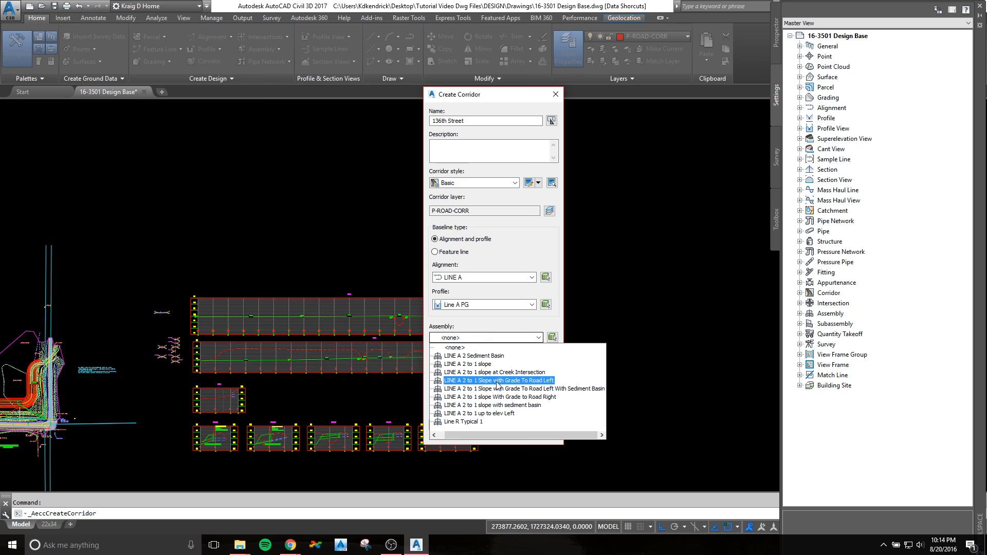
left_click(460, 423)
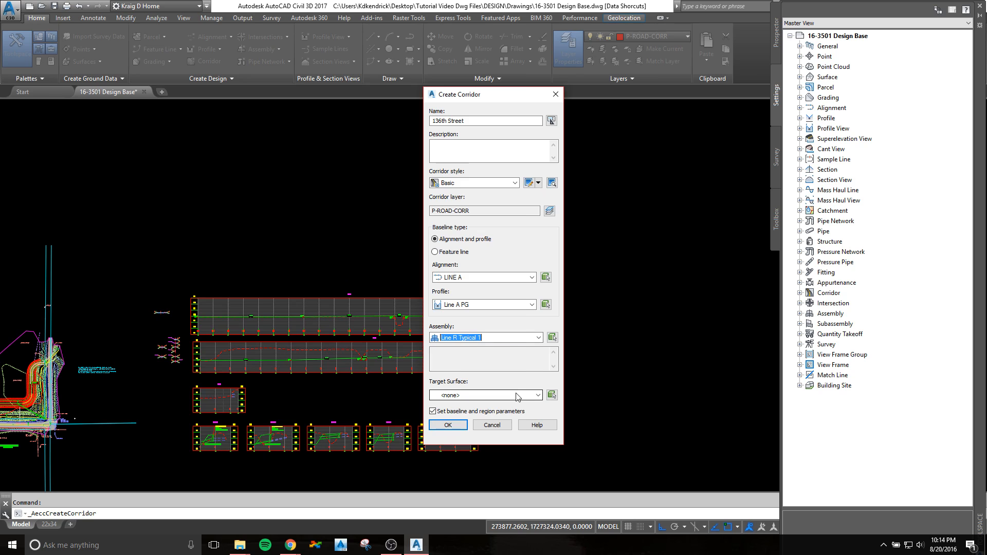
left_click(474, 396)
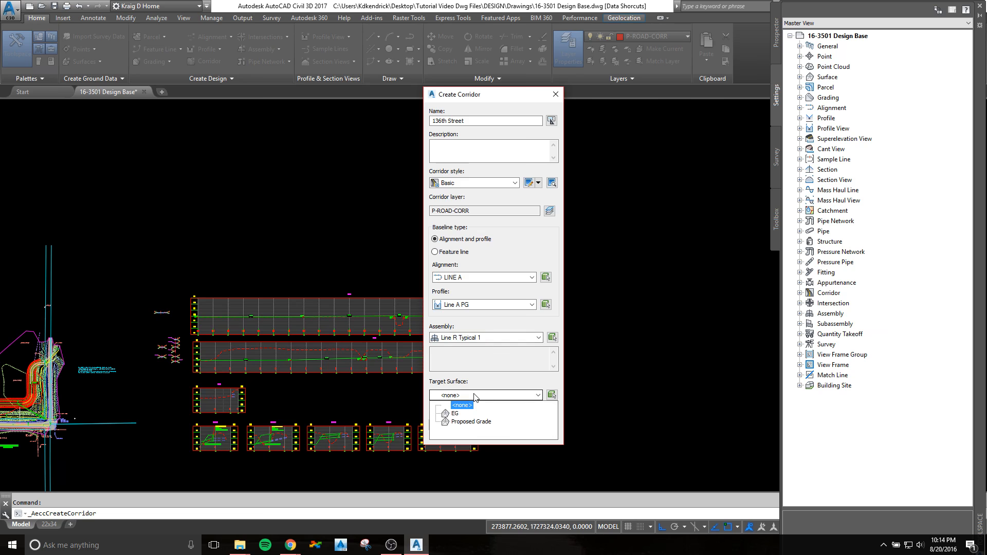
left_click(455, 422)
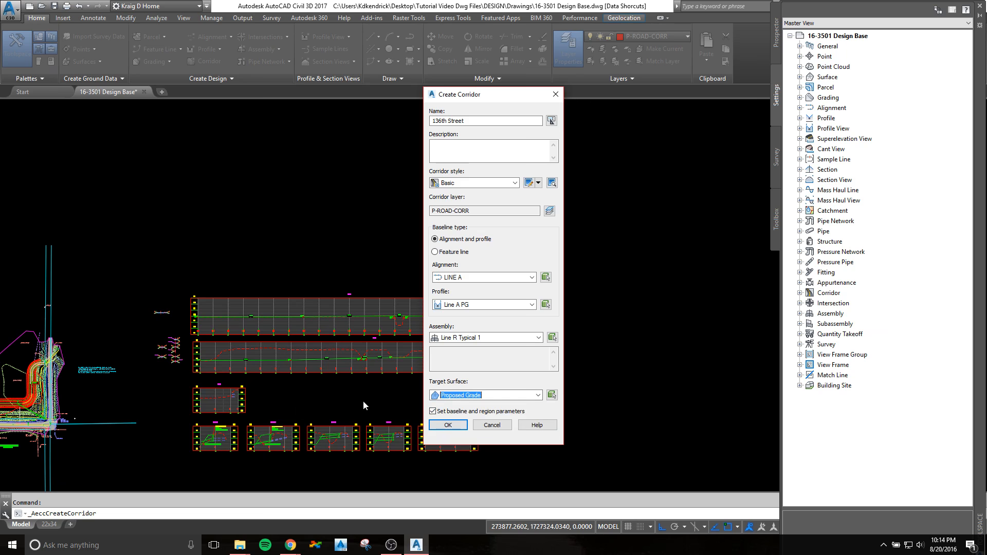
left_click(457, 426)
Step: Set the Line R Typical 1 region's assembly frequency to 5 ft along tangents, curves and spirals
left_click_drag(529, 138, 411, 135)
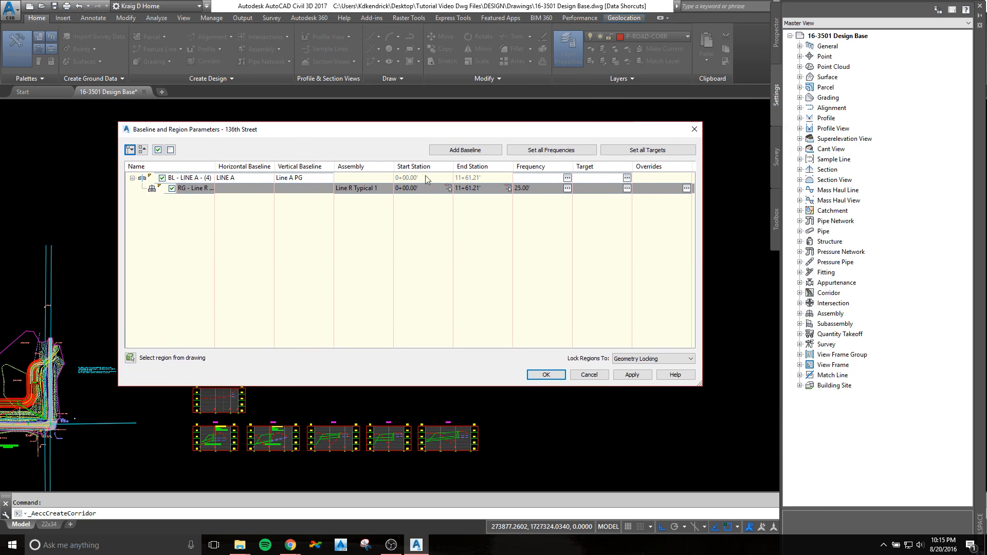
left_click_drag(457, 136, 408, 159)
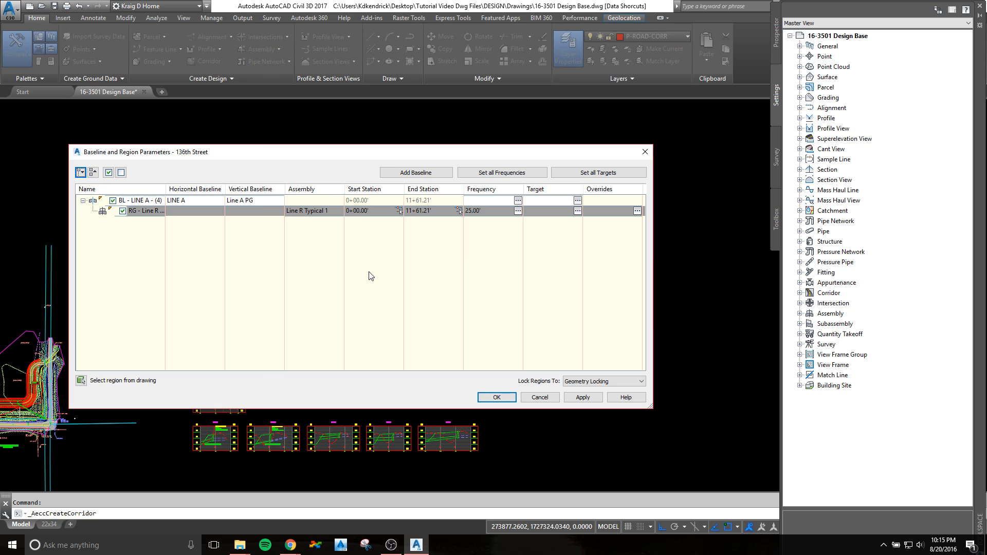
left_click(517, 211)
left_click(466, 113)
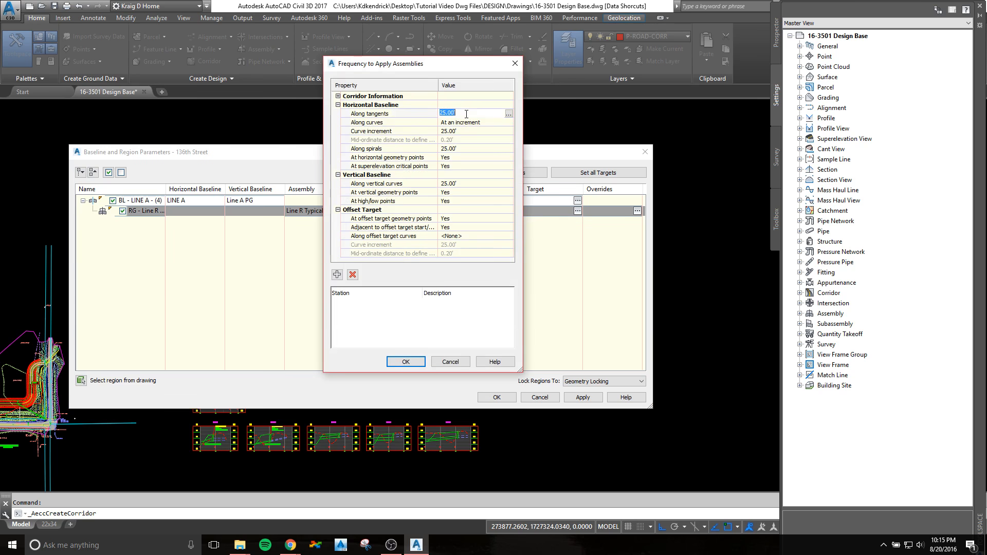
type("5")
left_click(456, 132)
type("5")
key("Return")
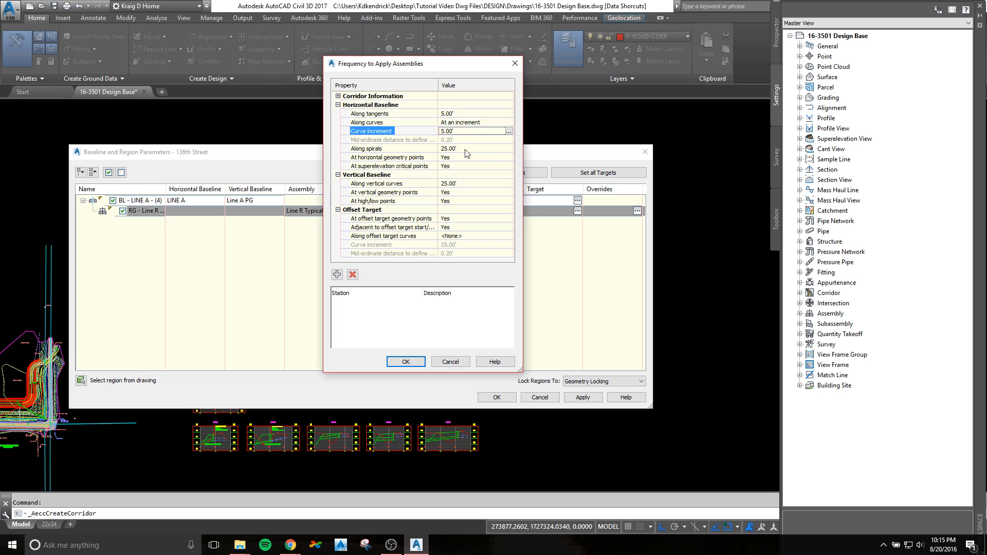
left_click(464, 149)
type("5")
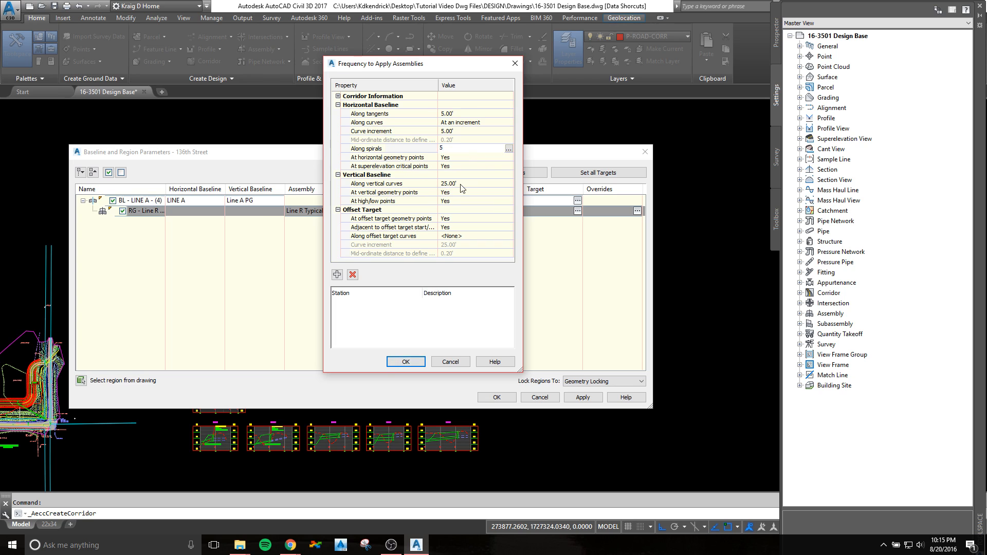
left_click(404, 361)
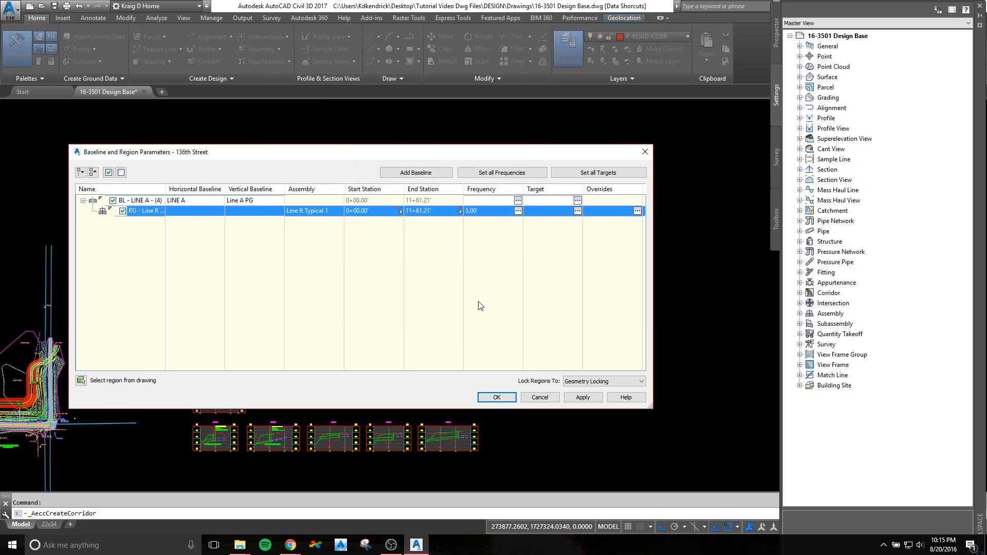
Step: Check the region's target mapping for surfaces, widths and elevations, and accept it as is
left_click(577, 211)
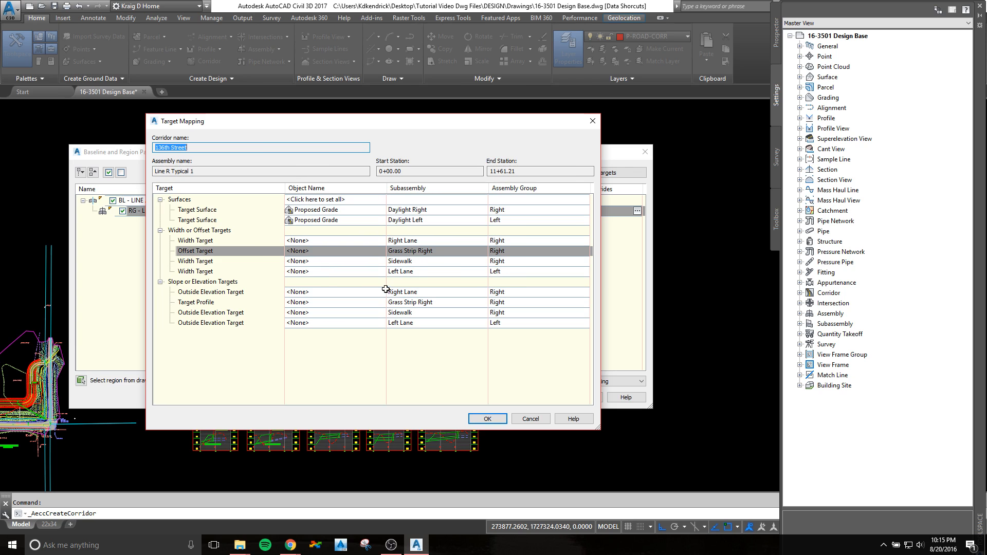
left_click(487, 418)
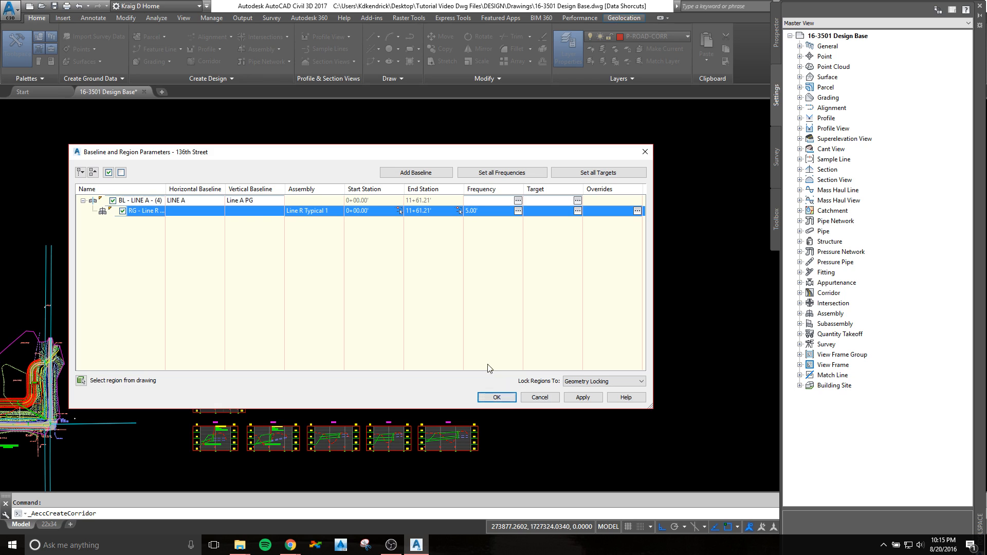
Step: Accept the baseline and region parameters to build the 136th Street corridor, and inspect the roadway in plan
left_click(497, 398)
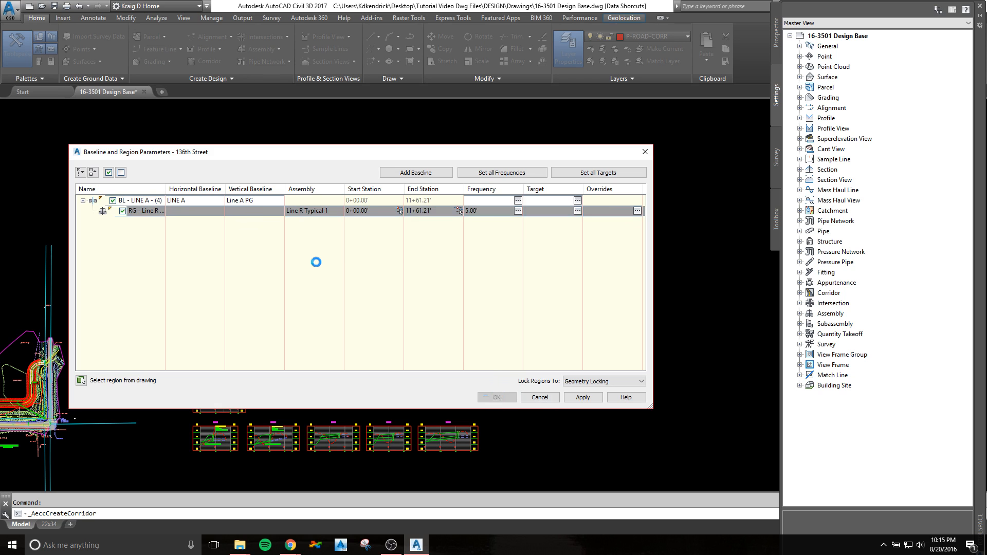
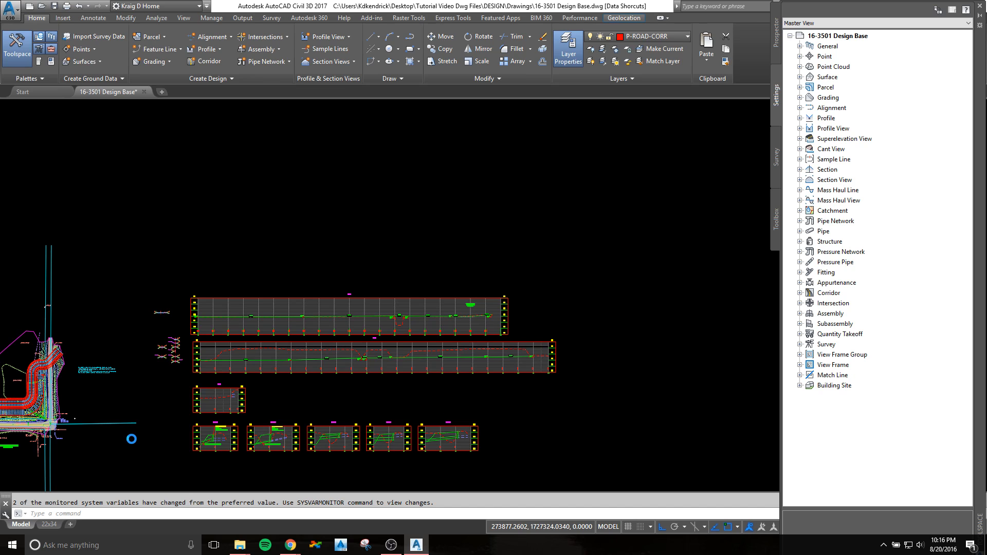
middle_click_drag(127, 446, 429, 380)
scroll(199, 335, "up", 4)
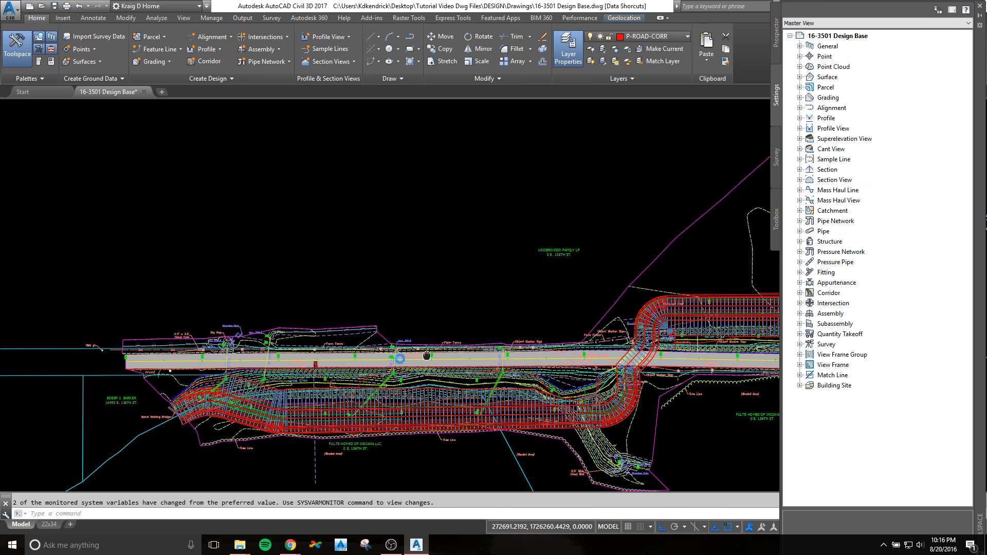
middle_click_drag(427, 355, 227, 360)
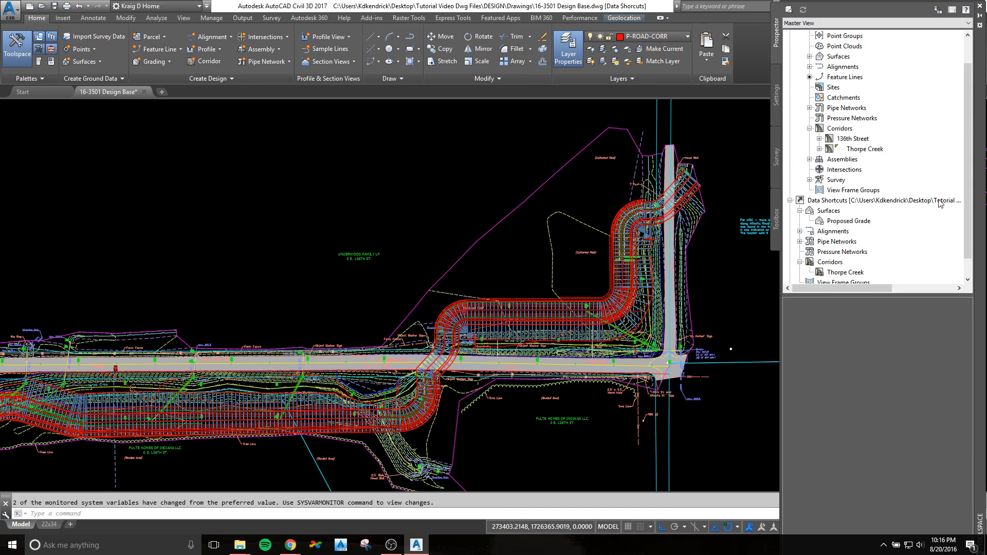
Step: Open the corridor properties of 136th Street
scroll(969, 208, "up", 1)
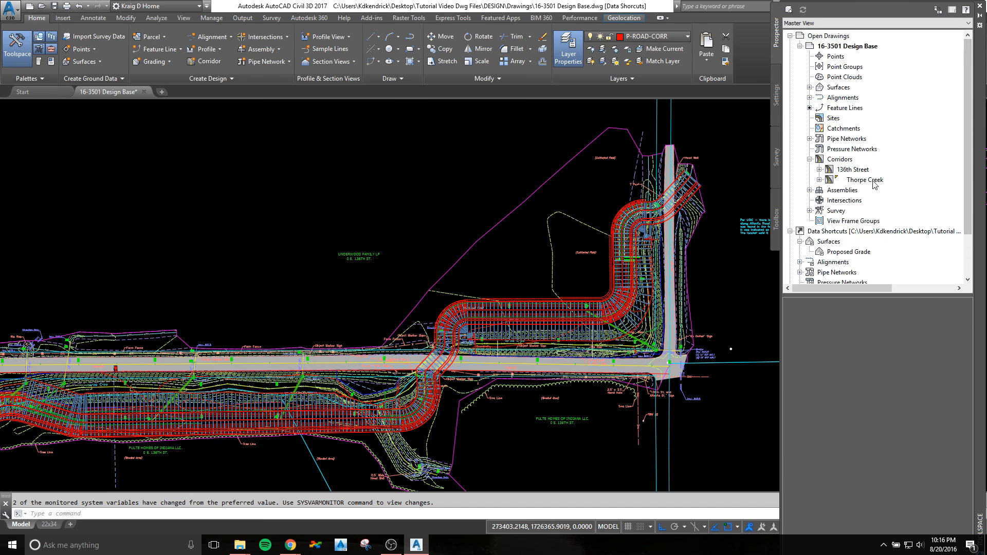
left_click(852, 170)
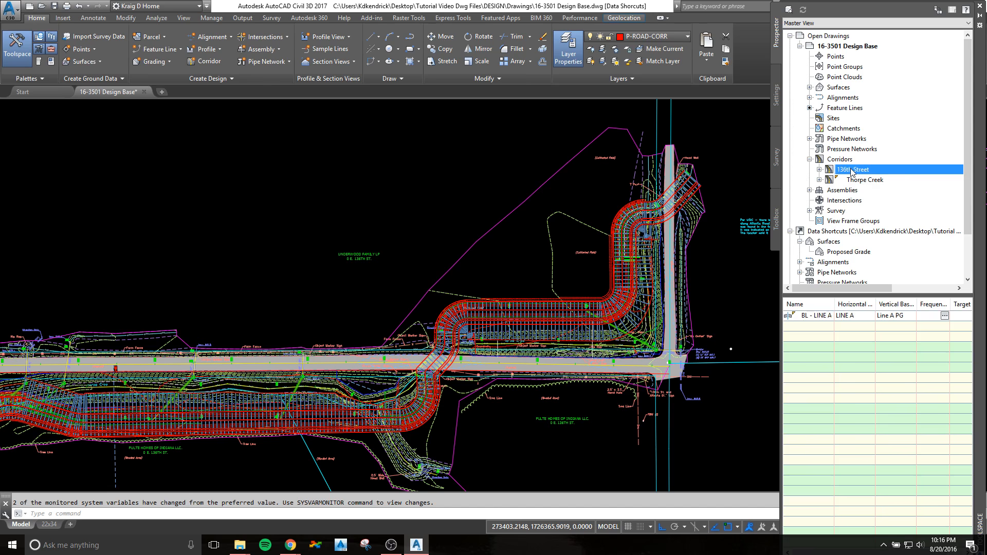
right_click(852, 172)
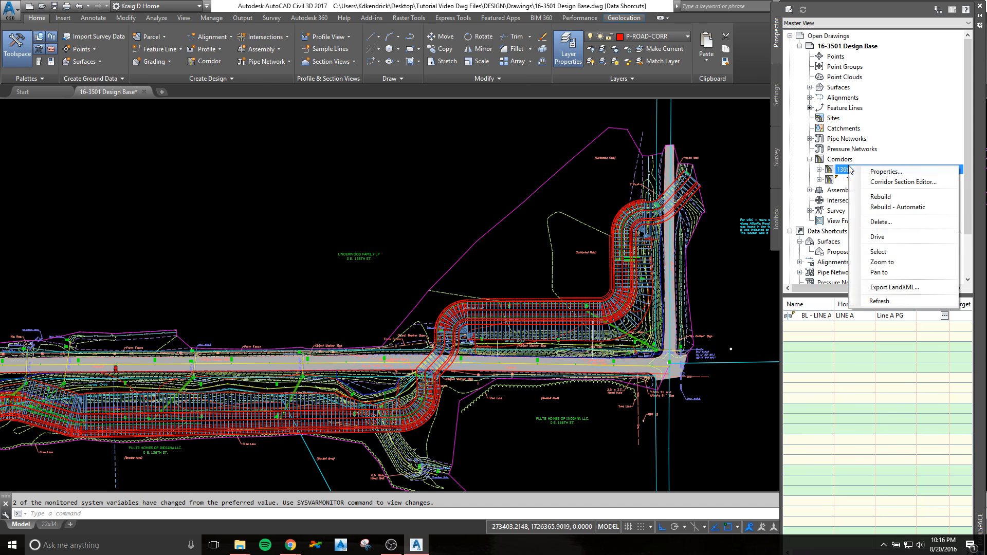
left_click(877, 173)
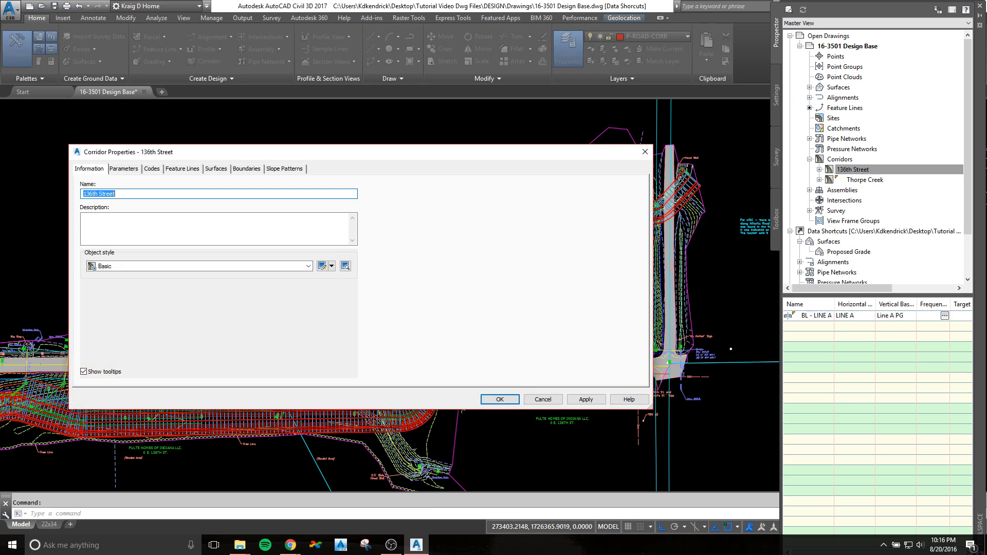
Step: Change the horizontal baseline of the 136th Street corridor to the LINE R alignment
left_click(125, 169)
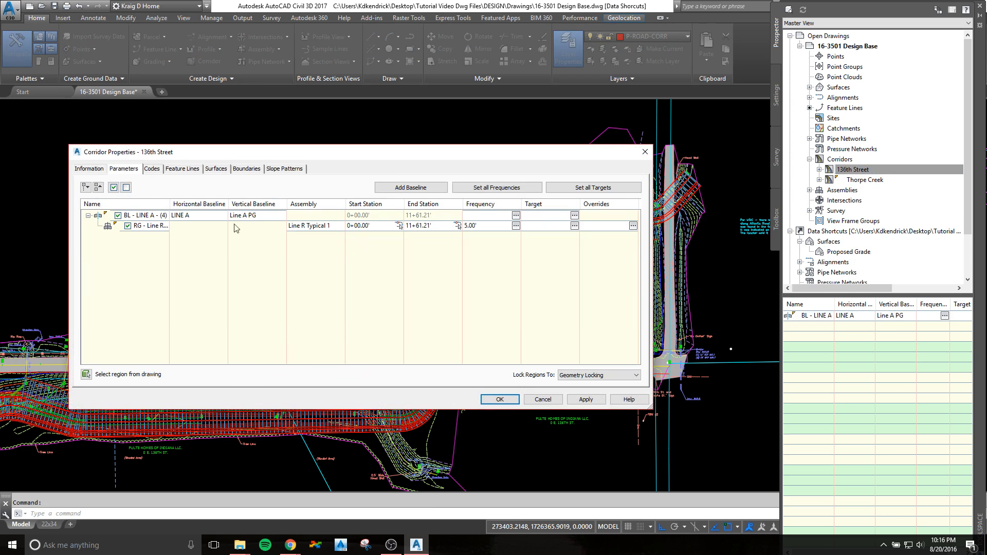
left_click(192, 217)
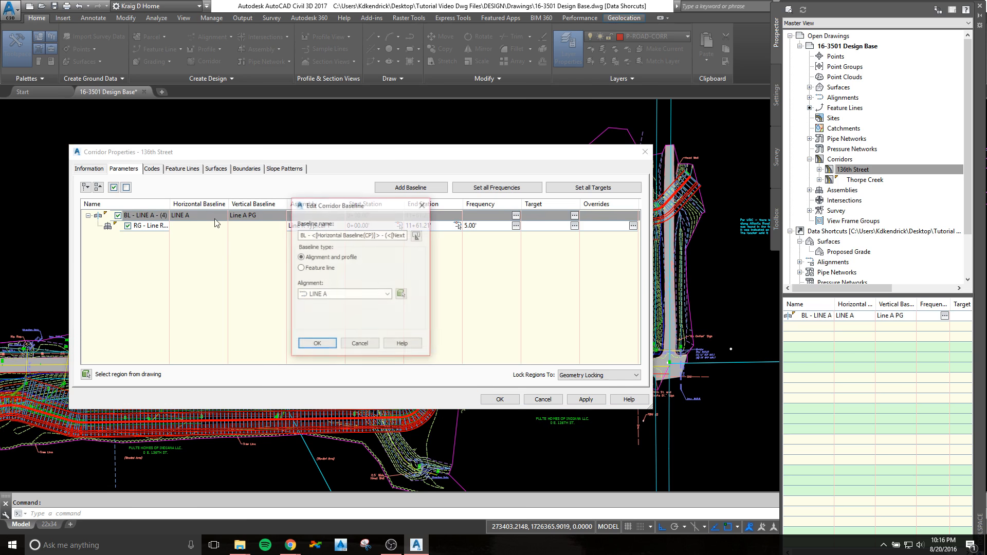
left_click(363, 297)
left_click(341, 326)
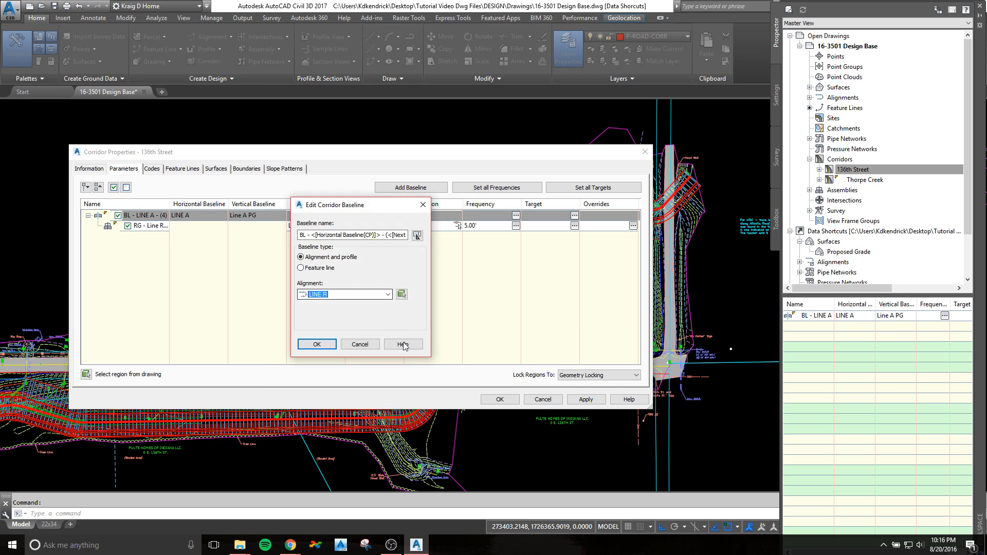
left_click(317, 344)
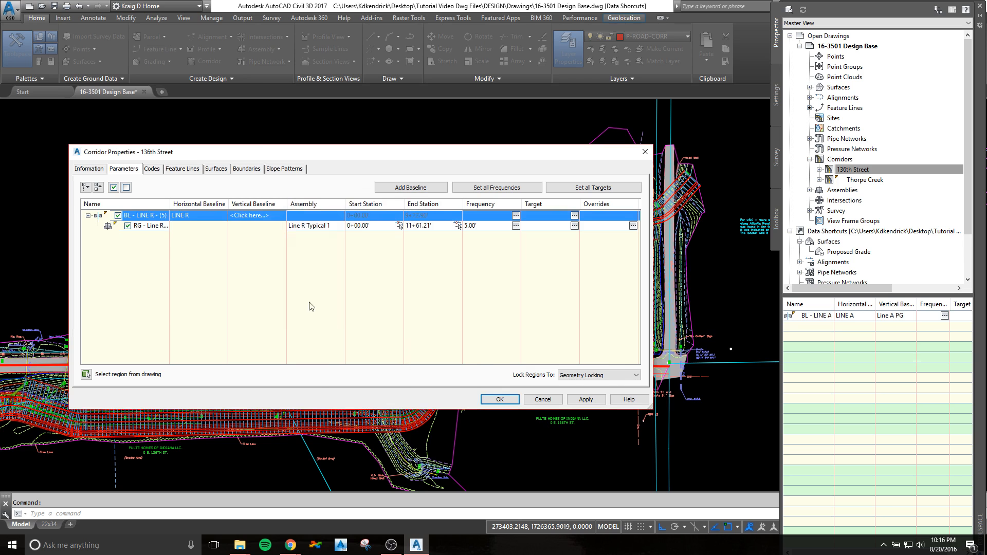
Step: Assign the Line R PG profile as the corridor's vertical baseline and accept the corridor property changes
left_click(255, 214)
left_click(358, 291)
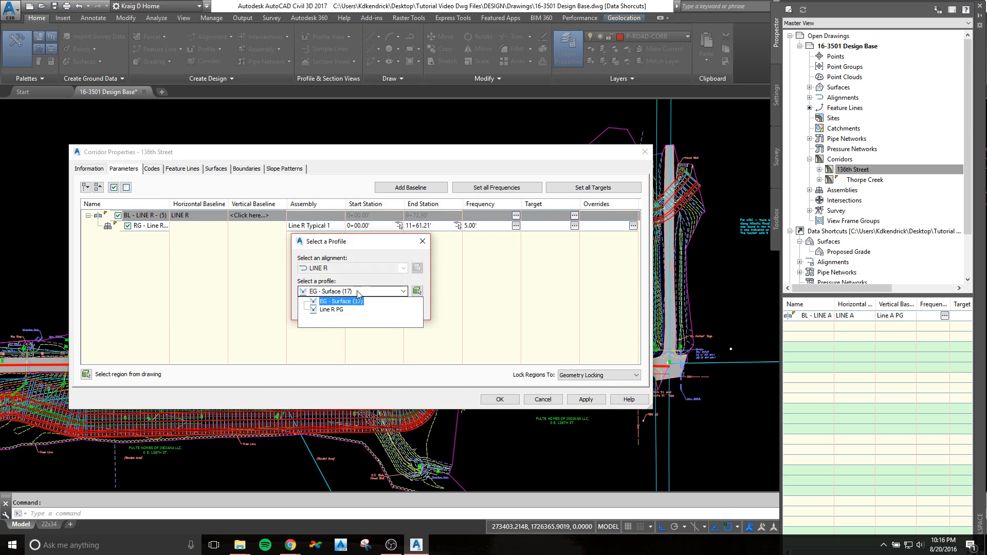
left_click(329, 310)
left_click(324, 310)
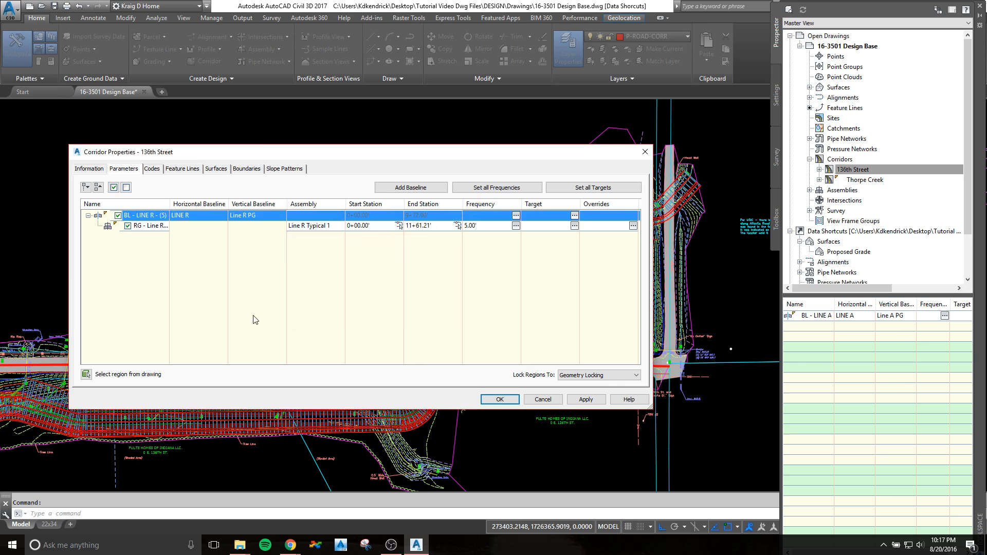
left_click_drag(278, 156, 507, 146)
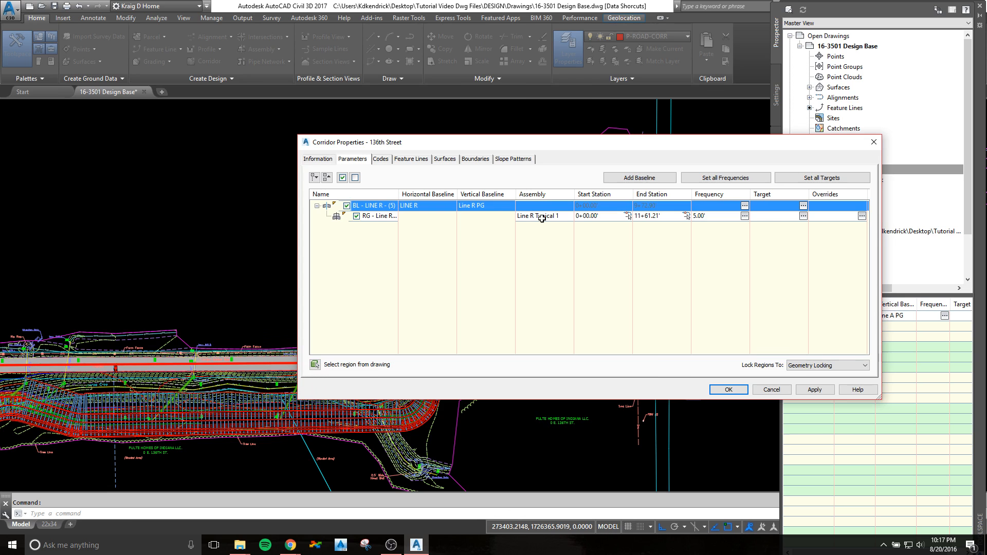
left_click(729, 389)
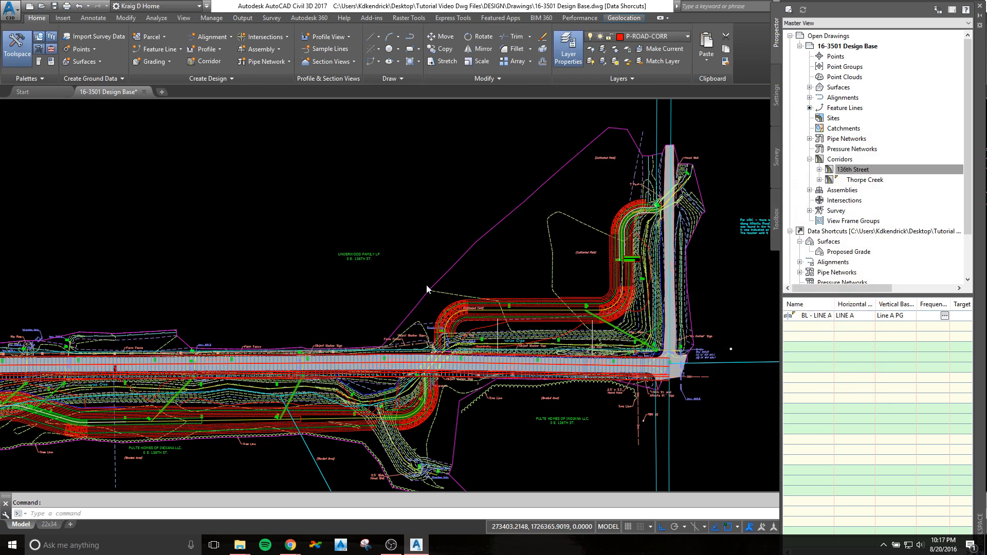
Step: Set the code set style of the 136th Street corridor to All Codes and apply it
scroll(188, 392, "up", 8)
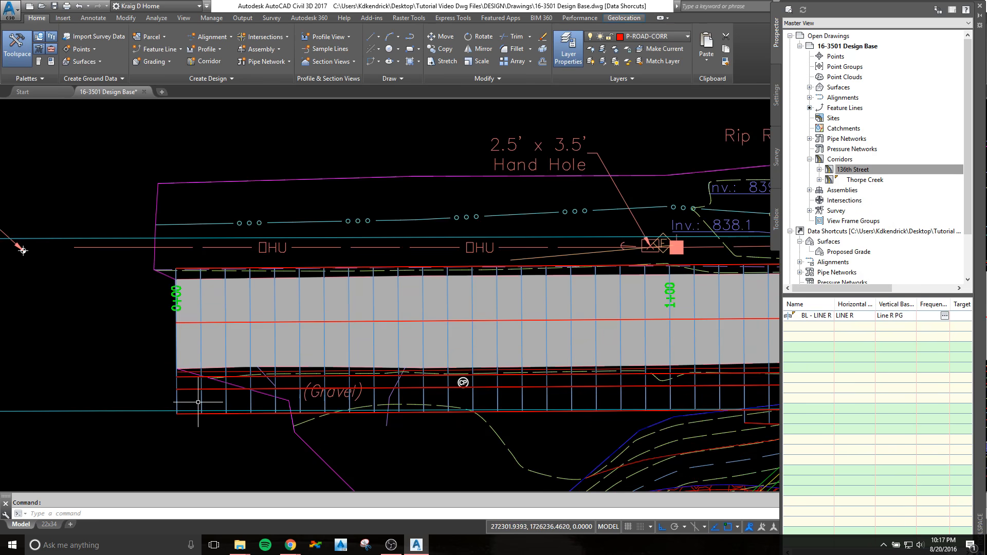
scroll(195, 401, "down", 5)
scroll(384, 382, "down", 5)
scroll(228, 334, "up", 8)
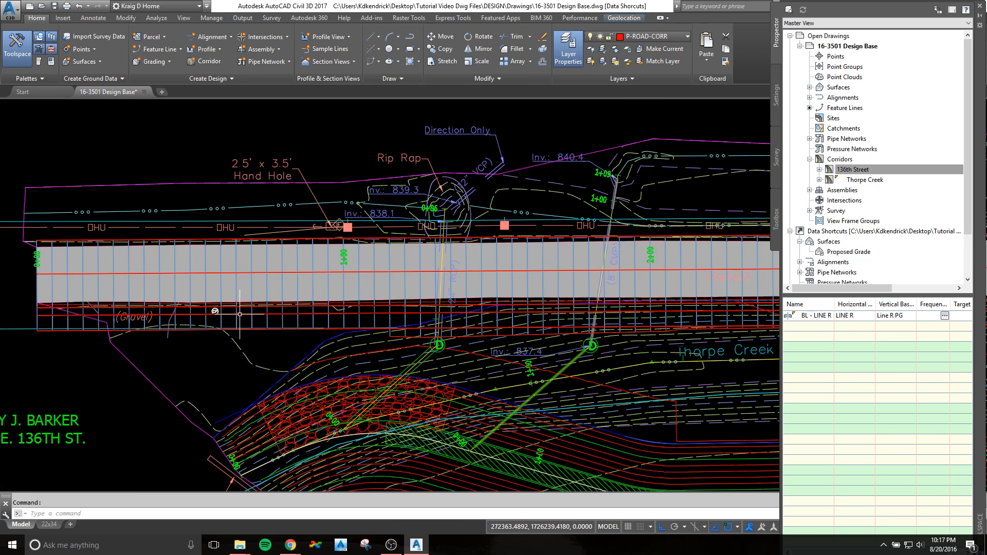
left_click(237, 323)
right_click(238, 325)
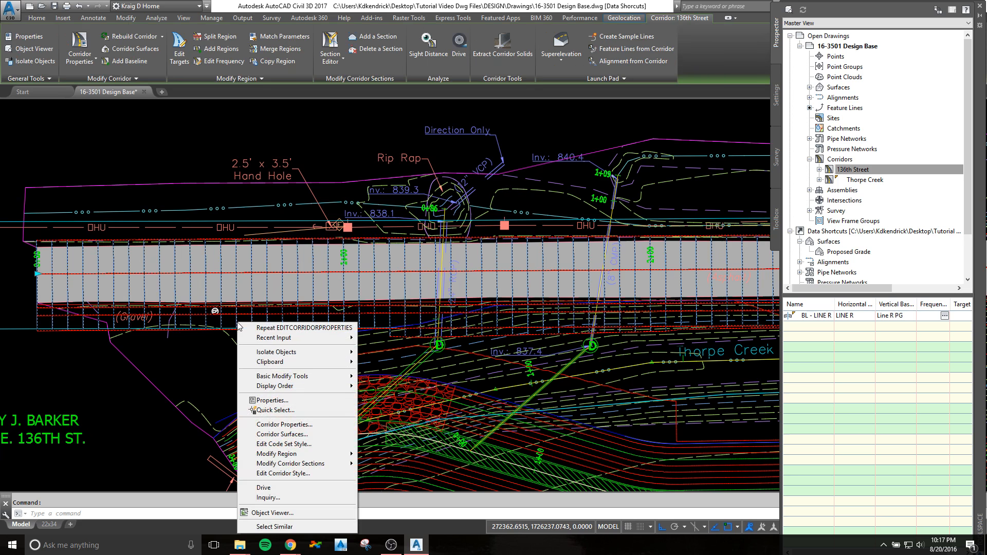
left_click(288, 425)
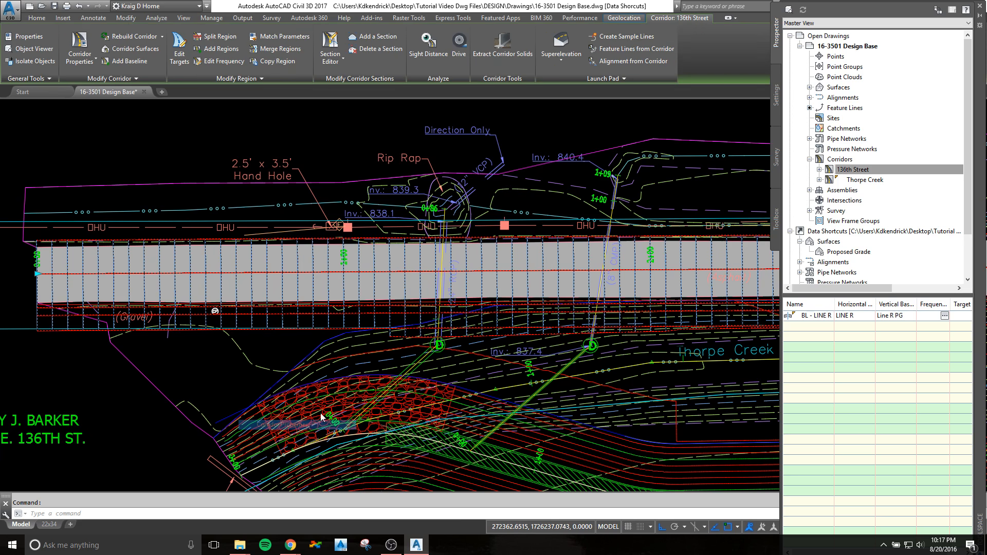
left_click(325, 160)
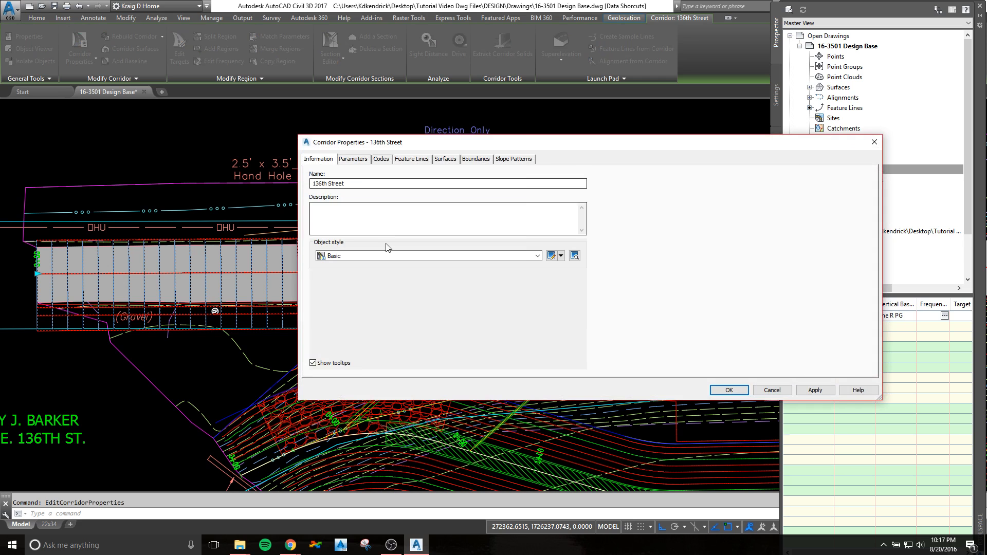
left_click(386, 161)
left_click(354, 185)
left_click(352, 194)
left_click(815, 390)
left_click(729, 390)
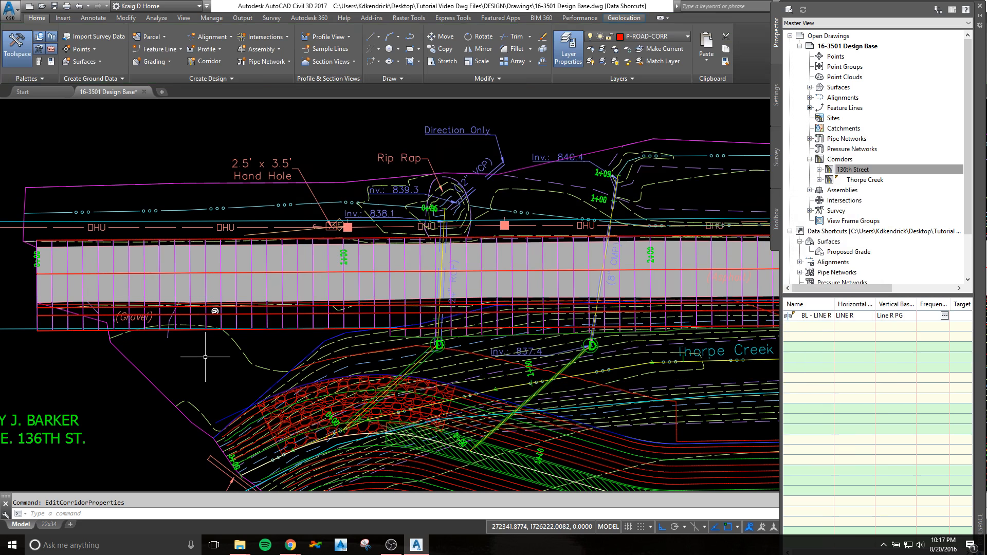
Step: Examine the corridor sections along 136th Street, from the road's start through the creek crossing to the Atlanta St. intersection
mouse_move(493, 323)
middle_mouse_down()
mouse_move(348, 306)
mouse_move(304, 285)
middle_mouse_up()
scroll(329, 288, "down", 2)
middle_click_drag(581, 278, 250, 317)
middle_click_drag(558, 314, 220, 335)
middle_click_drag(625, 311, 128, 328)
middle_click_drag(498, 346, 336, 333)
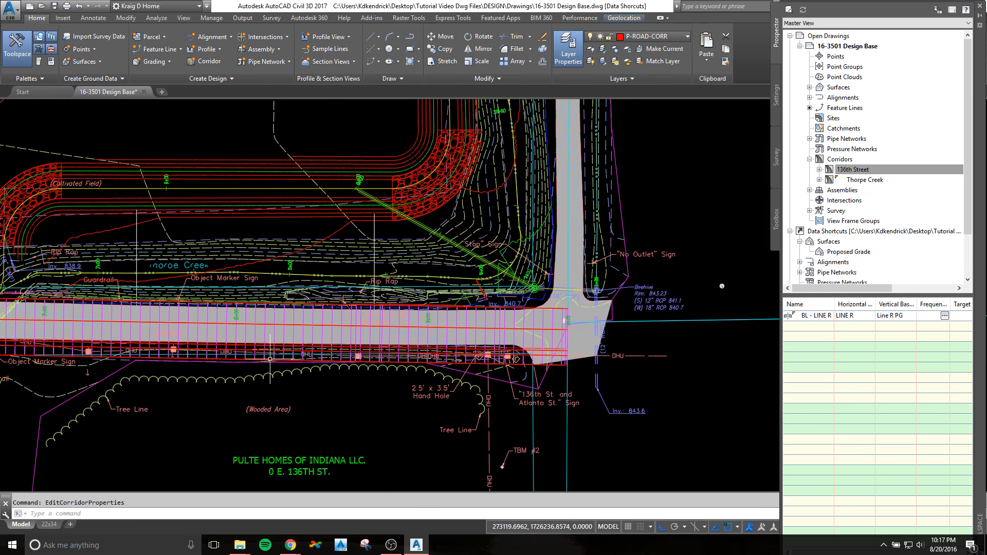
scroll(293, 353, "down", 2)
middle_click_drag(211, 367, 730, 317)
middle_click_drag(109, 327, 477, 301)
middle_click_drag(566, 263, 358, 281)
middle_click_drag(683, 276, 514, 293)
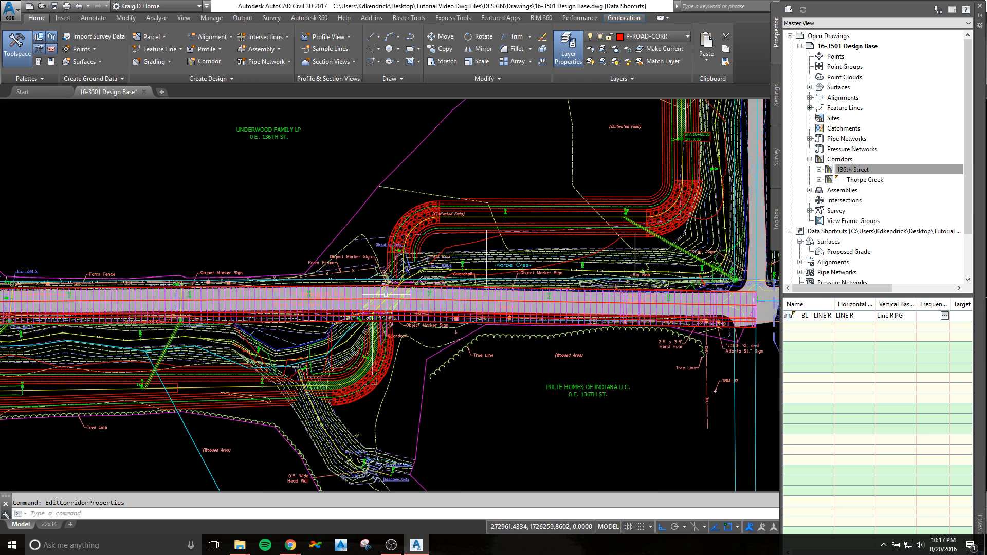
scroll(379, 307, "up", 4)
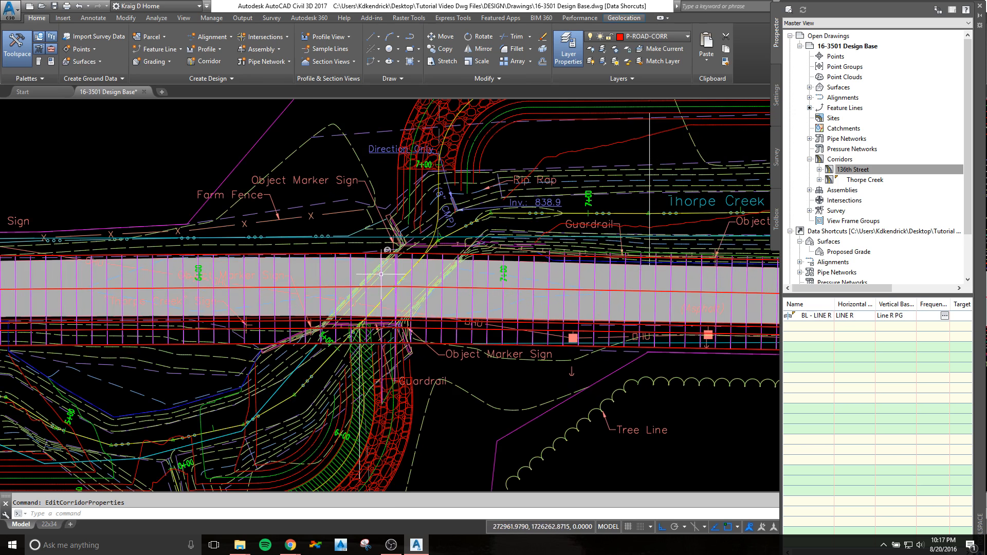
scroll(597, 277, "down", 6)
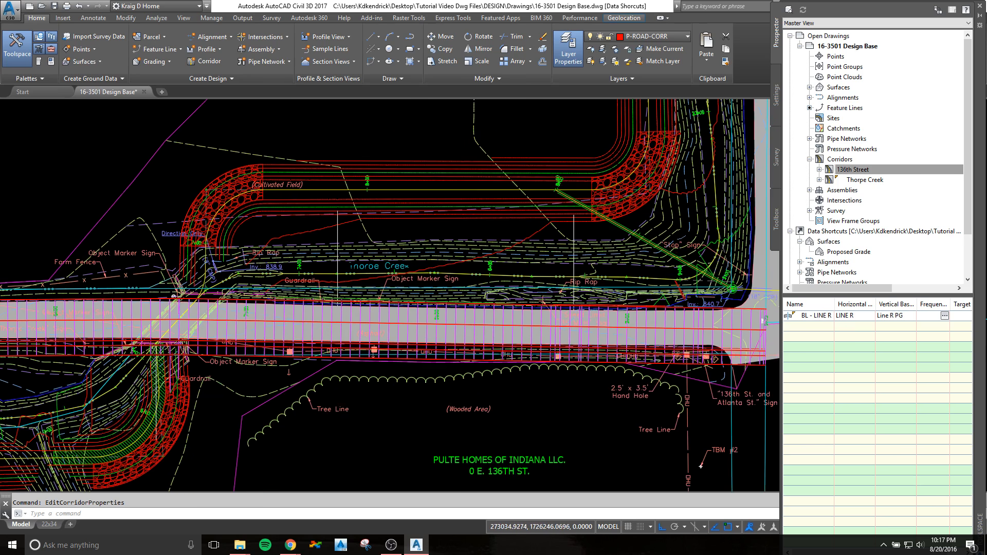
Step: Examine the corridor edges and daylight lines at station 0+00 and onward toward the Thorpe Creek crossing
scroll(105, 373, "up", 3)
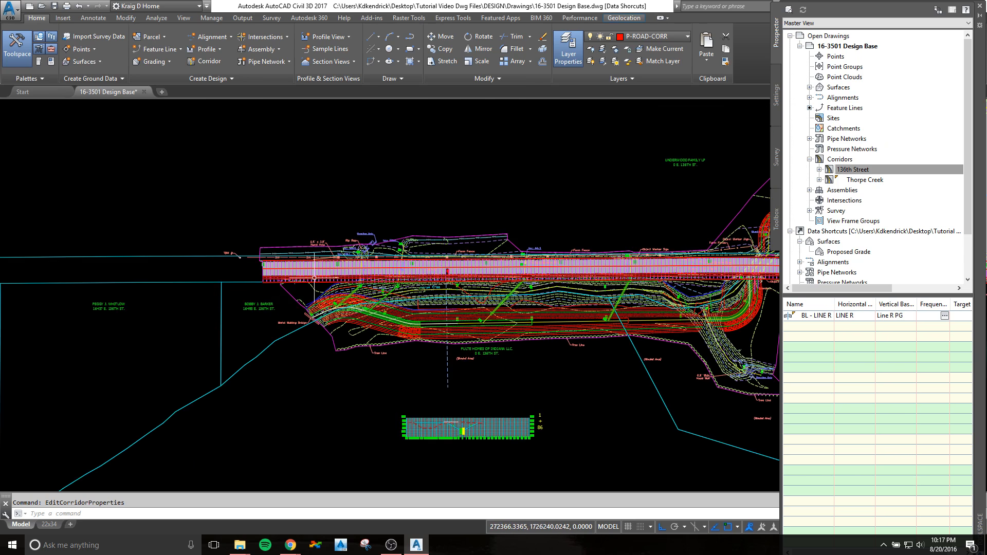
scroll(302, 254, "up", 1)
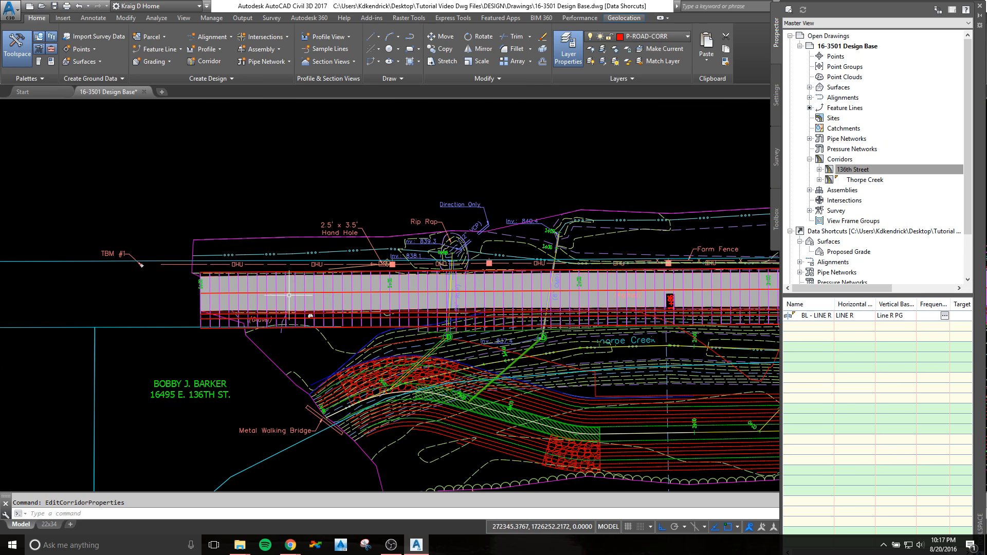
scroll(236, 320, "up", 2)
scroll(216, 313, "up", 4)
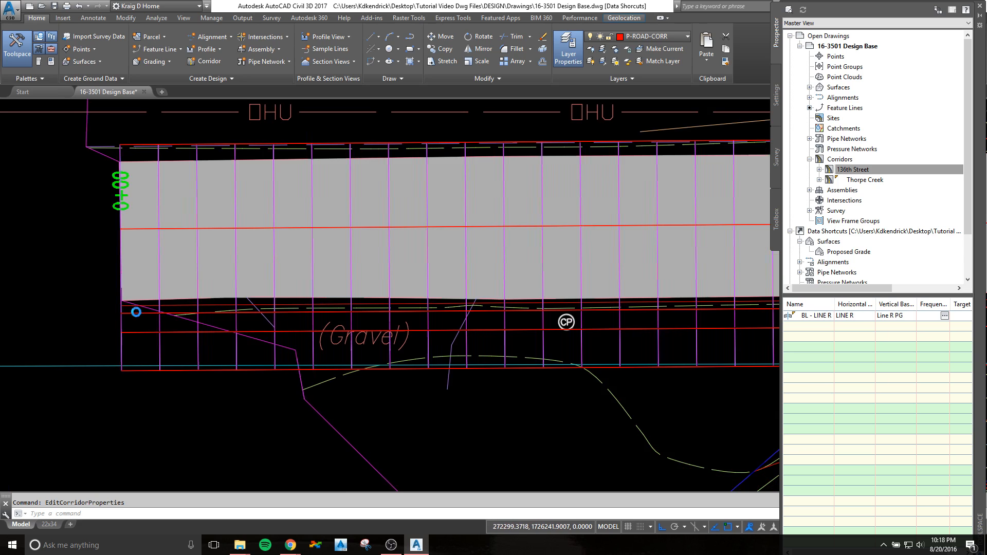
middle_click_drag(135, 311, 192, 326)
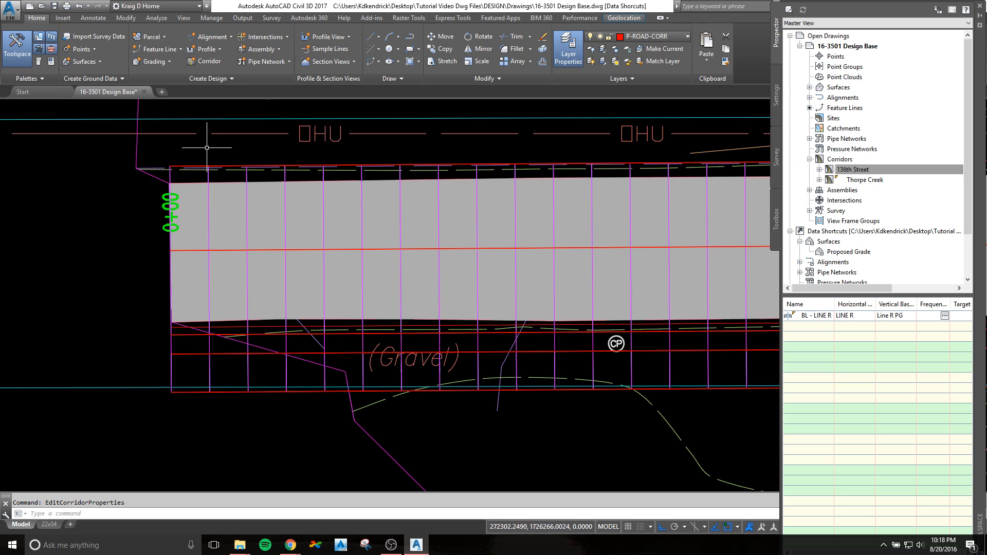
scroll(207, 147, "down", 7)
scroll(169, 273, "up", 5)
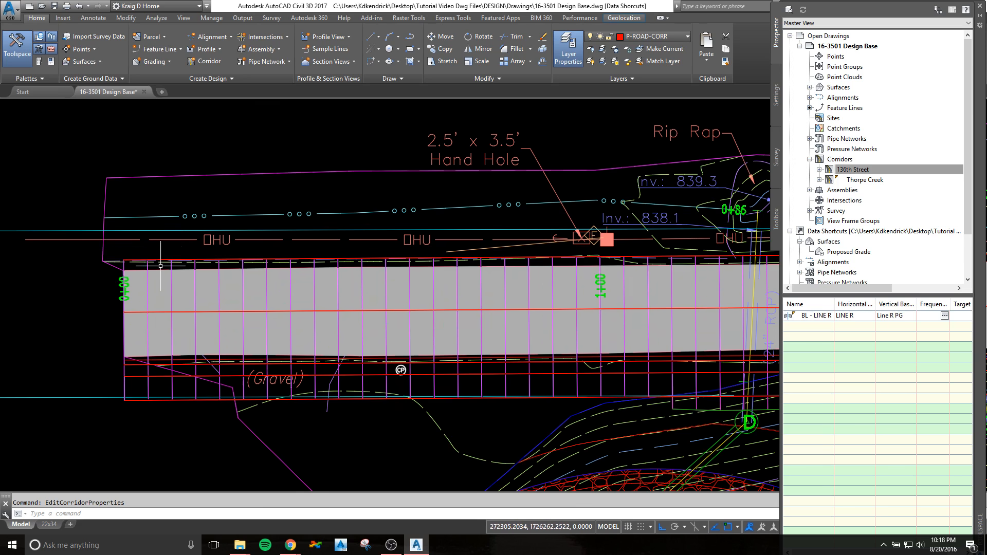
scroll(201, 250, "down", 4)
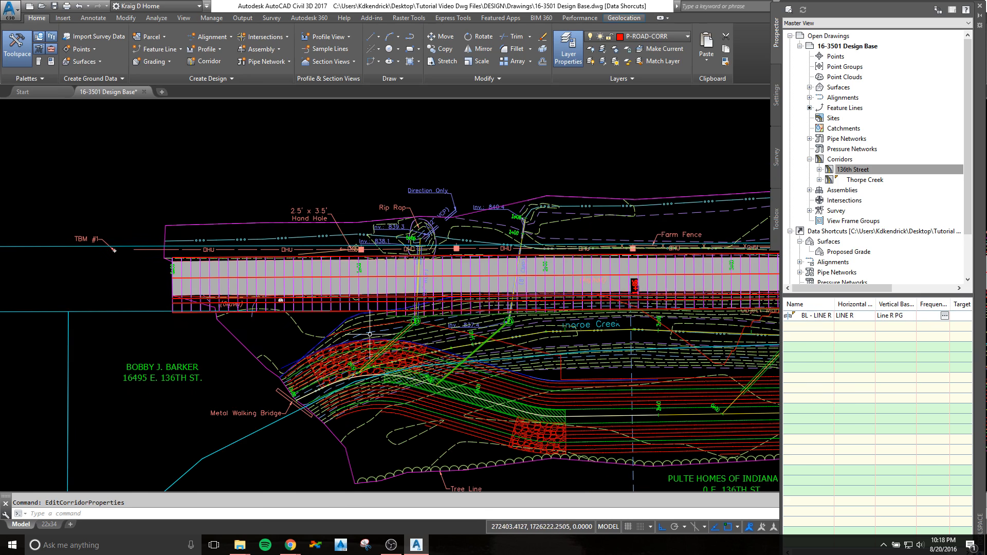
middle_click_drag(629, 366, 363, 388)
mouse_move(528, 397)
middle_mouse_down()
mouse_move(278, 394)
mouse_move(236, 408)
middle_mouse_up()
middle_click_drag(657, 314, 402, 326)
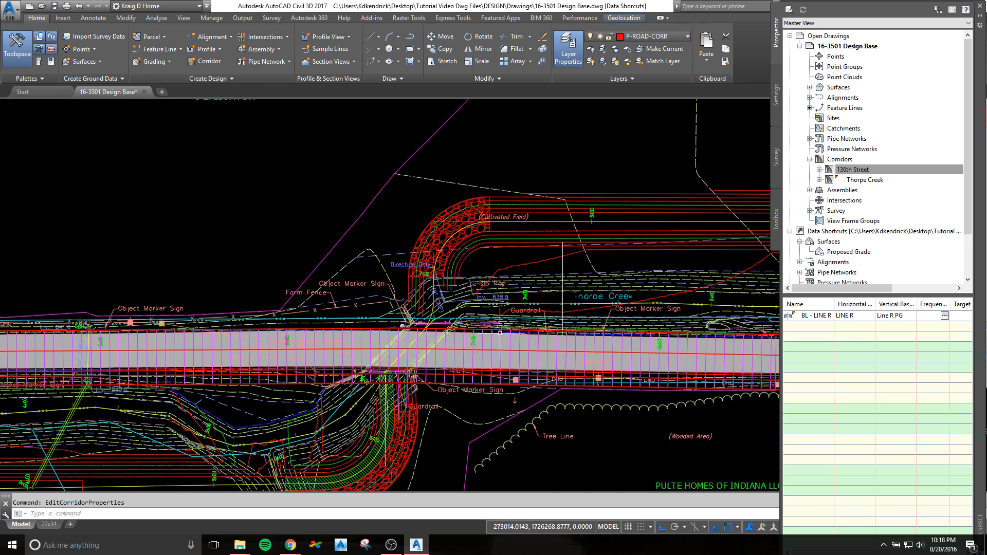
middle_click_drag(324, 365, 748, 276)
middle_click_drag(218, 344, 640, 315)
middle_click_drag(221, 296, 469, 312)
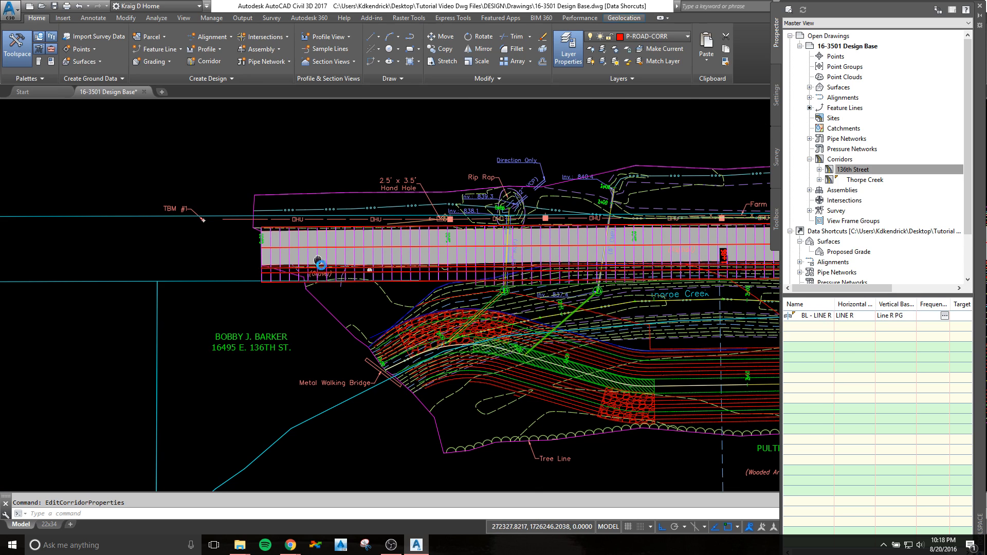
scroll(318, 261, "up", 2)
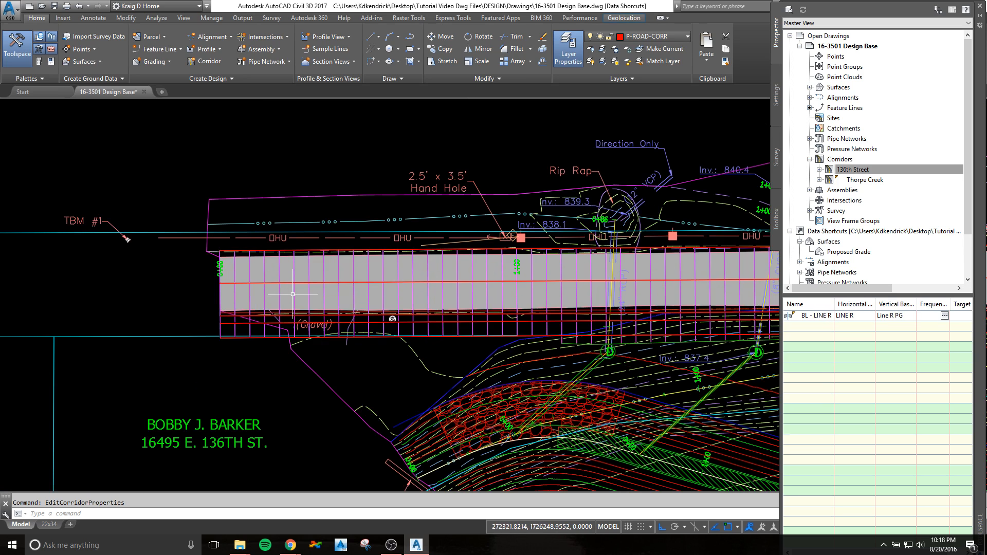
Step: Review the baseline and region parameters in the 136th Street corridor's properties without changing them
left_click(298, 299)
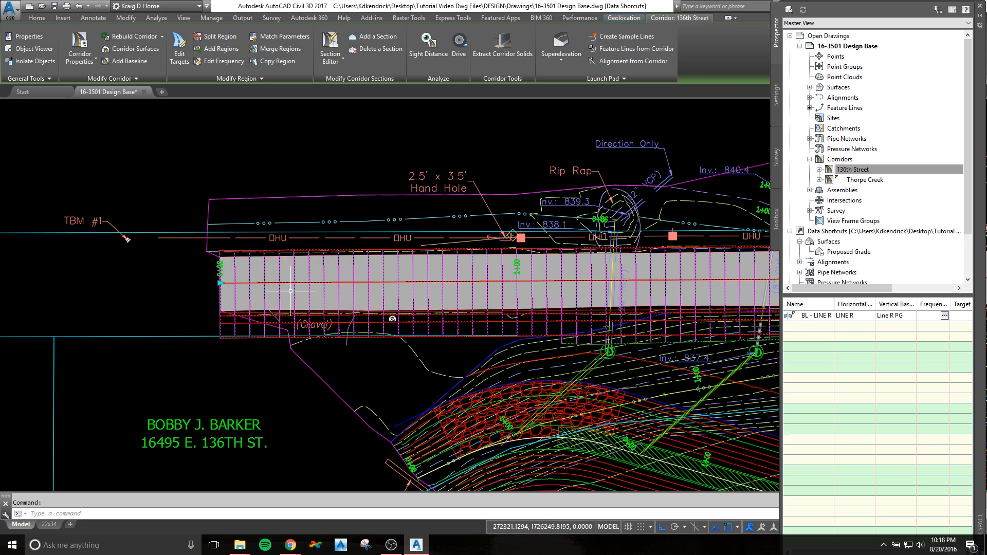
right_click(322, 301)
left_click(374, 399)
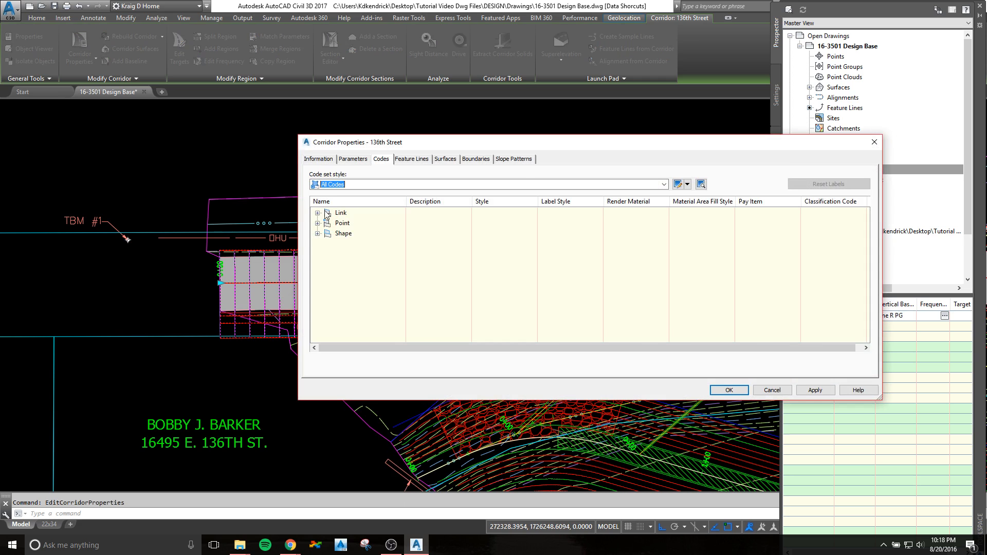
left_click(327, 160)
left_click(352, 163)
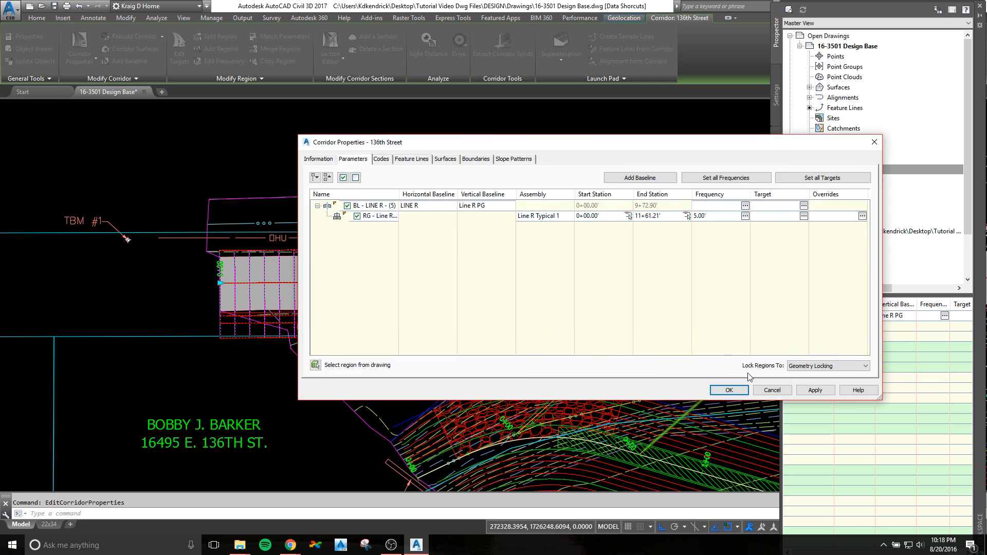
left_click(772, 391)
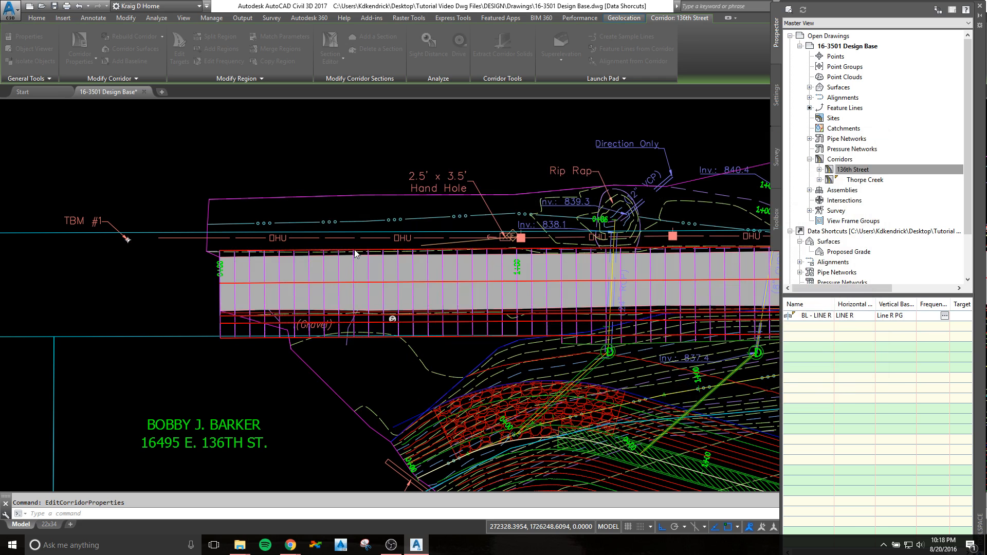
Step: Split the 136th Street corridor region at about station 0+93, just before station 1+00
left_click(249, 271)
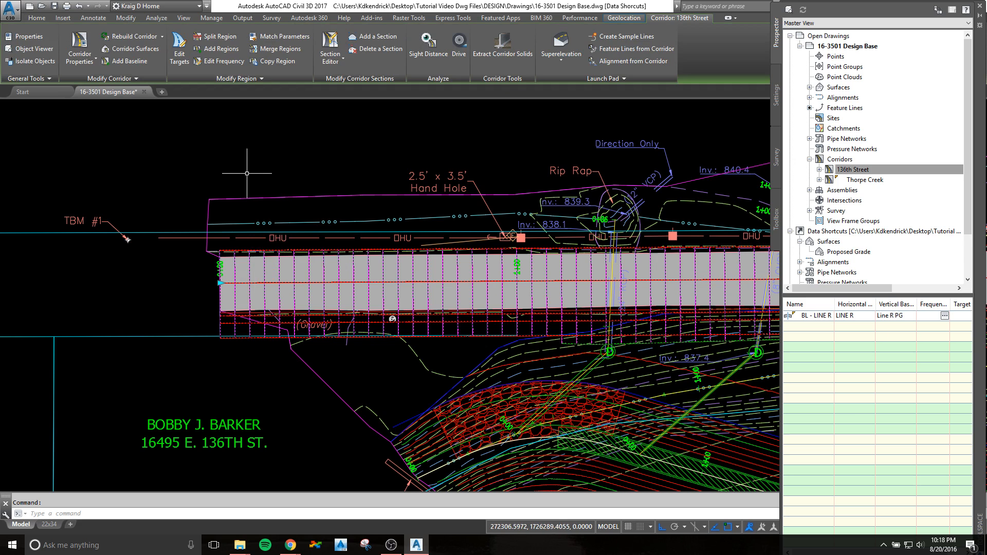
left_click(224, 39)
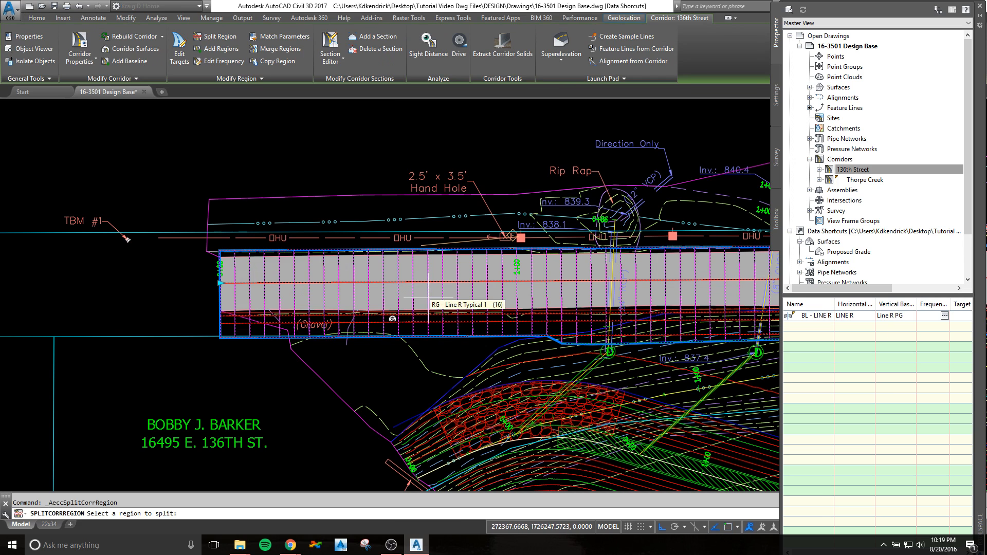
middle_click_drag(537, 318, 235, 292)
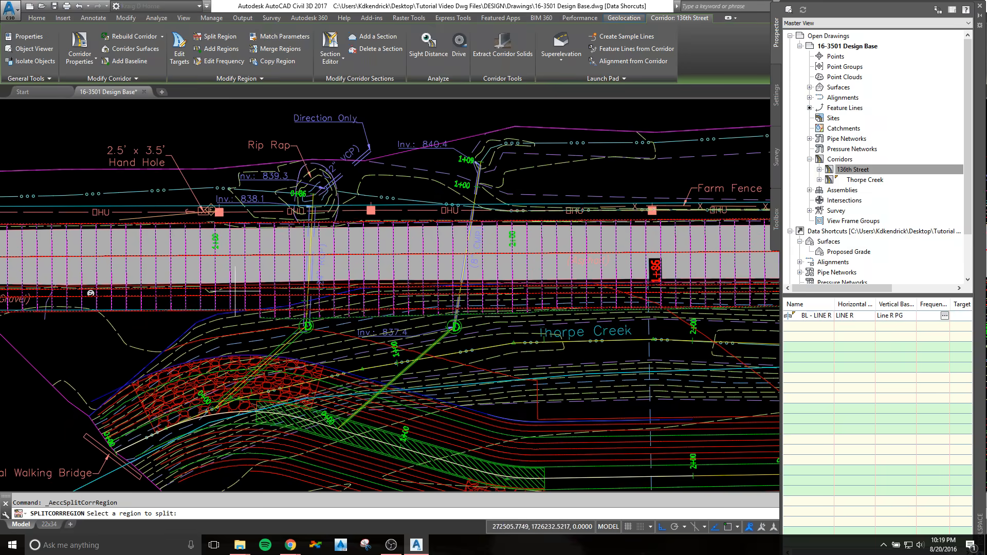
left_click(208, 268)
scroll(186, 269, "up", 4)
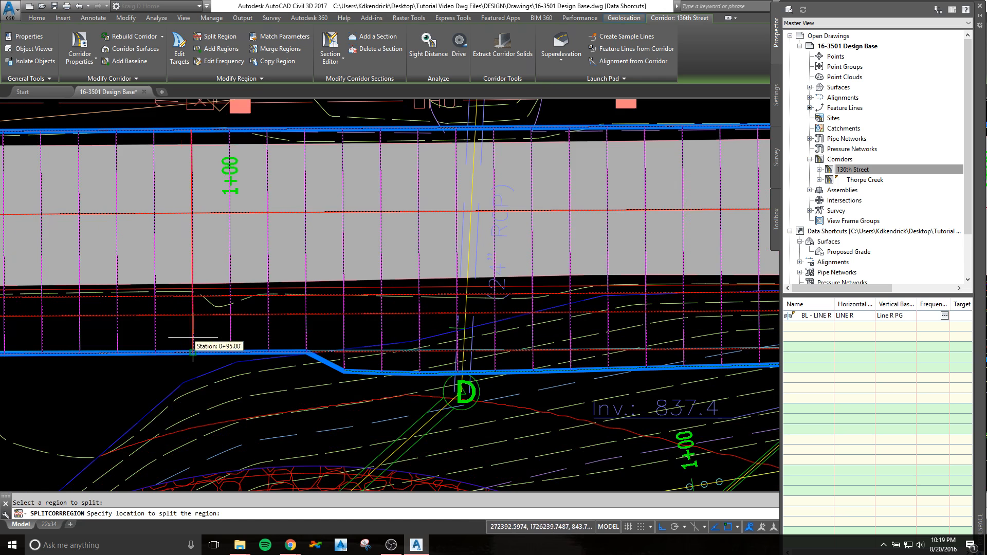
left_click(181, 369)
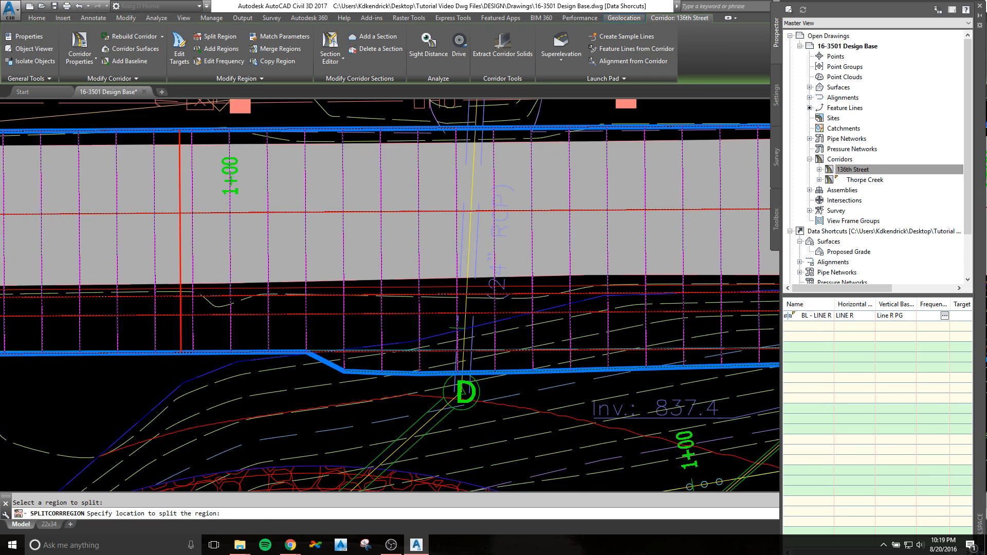
scroll(182, 223, "down", 4)
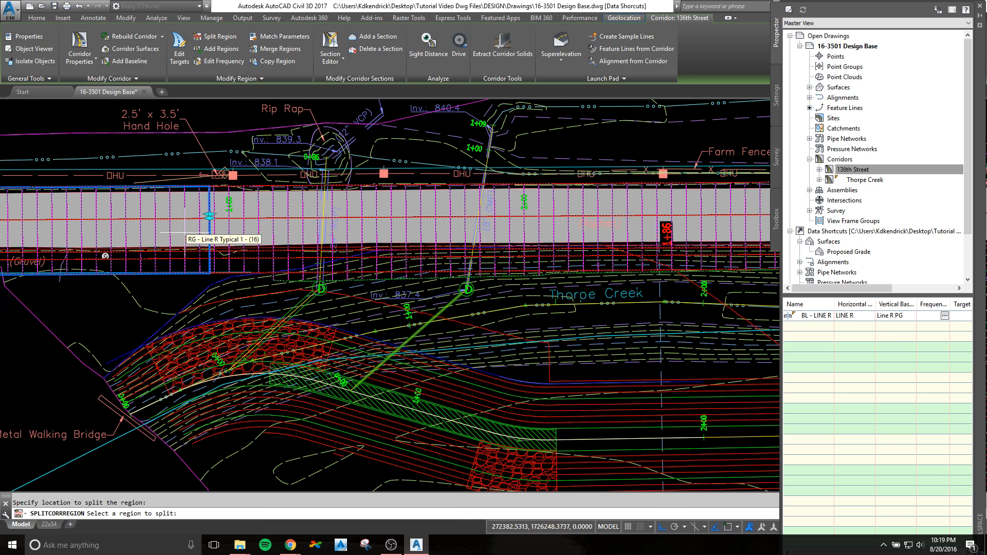
Step: Split the remaining corridor region at about station 6+42, just before the Thorpe Creek crossing
scroll(257, 230, "down", 2)
mouse_move(440, 237)
middle_mouse_down()
mouse_move(284, 238)
mouse_move(212, 251)
middle_mouse_up()
scroll(212, 251, "down", 1)
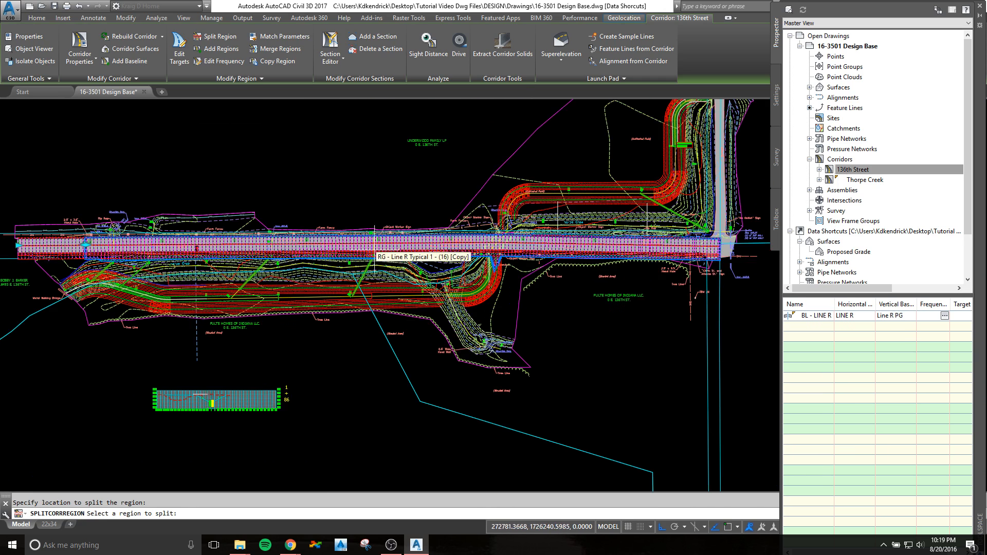
scroll(383, 250, "up", 2)
middle_click_drag(491, 246, 322, 256)
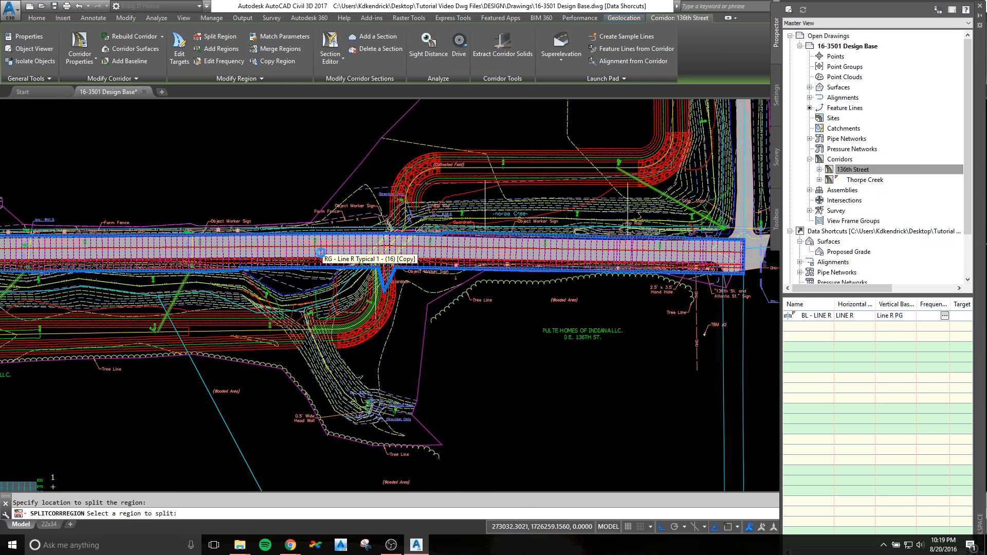
scroll(321, 255, "up", 4)
left_click(251, 240)
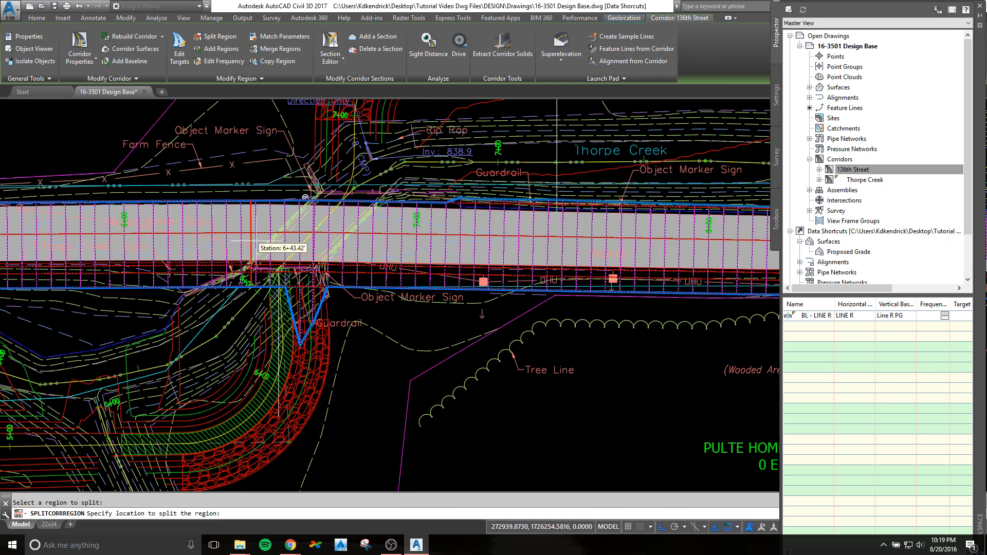
scroll(254, 242, "up", 2)
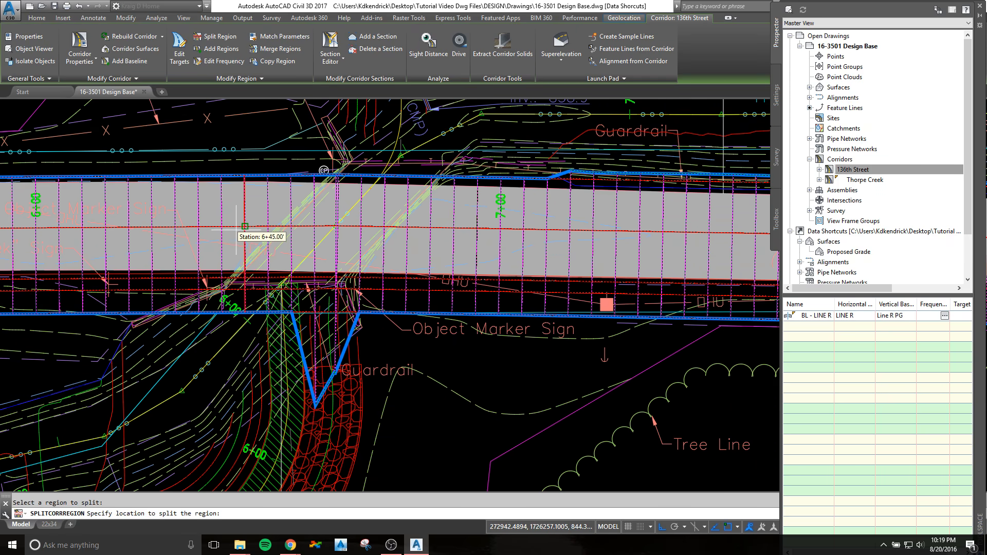
scroll(235, 252, "up", 4)
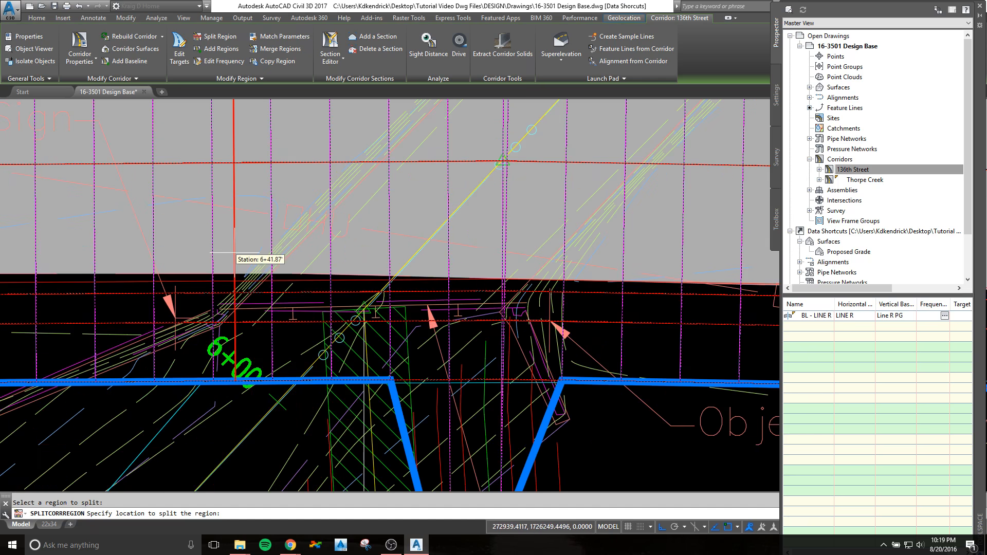
left_click(238, 253)
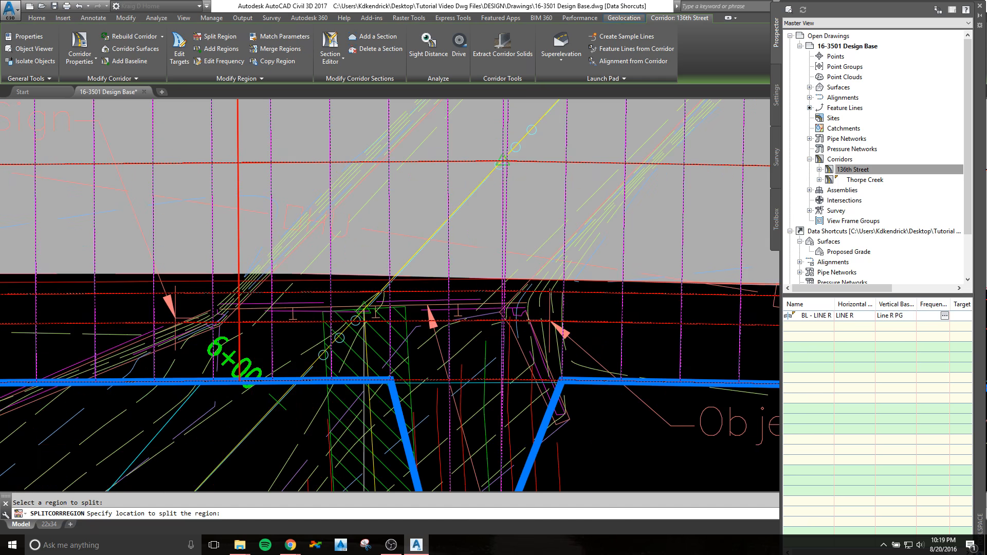
scroll(294, 237, "down", 5)
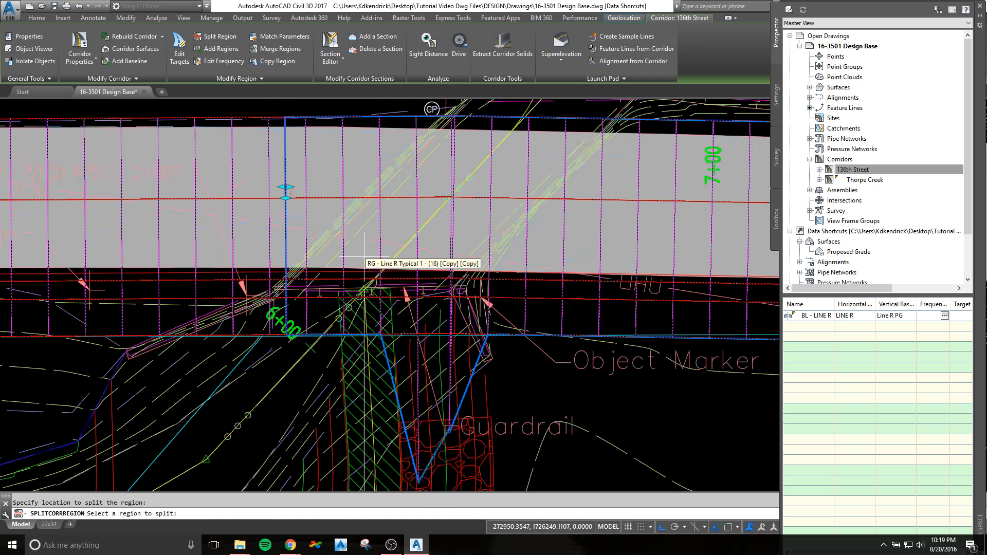
Step: Split the region again at about station 6+86, just past the Thorpe Creek crossing
scroll(257, 238, "down", 8)
middle_click_drag(156, 243, 283, 245)
middle_click_drag(102, 249, 293, 255)
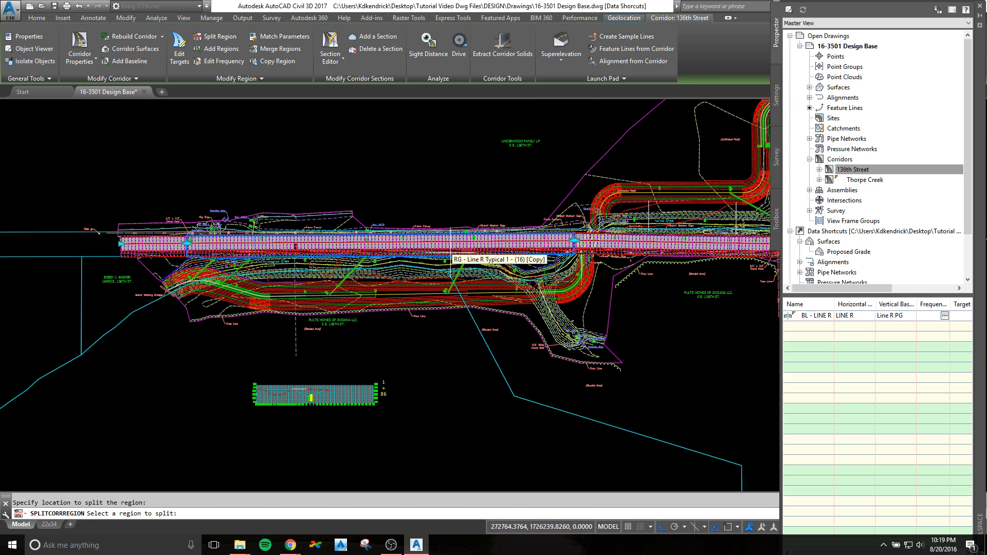
scroll(626, 252, "up", 5)
scroll(626, 252, "up", 3)
left_click(407, 241)
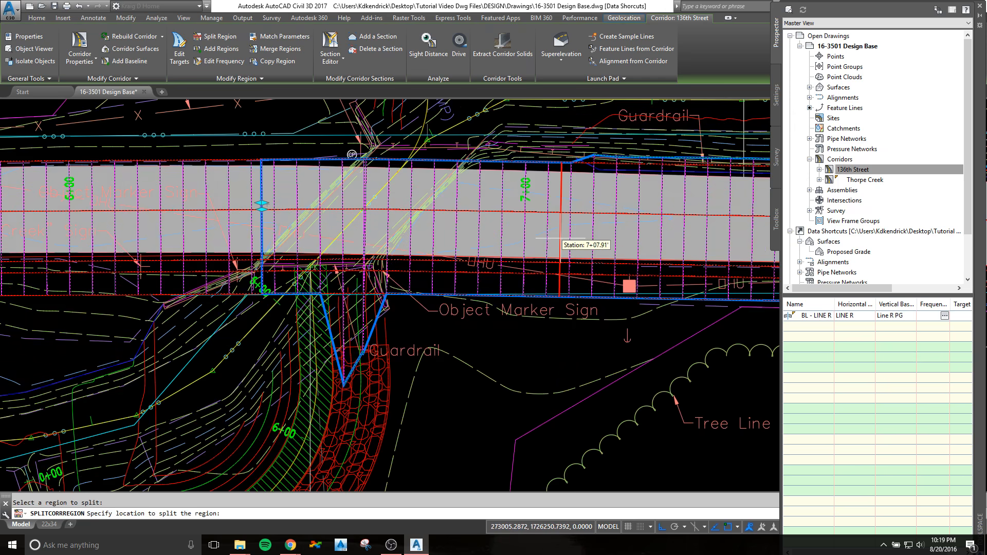
scroll(464, 229, "up", 4)
scroll(451, 223, "down", 2)
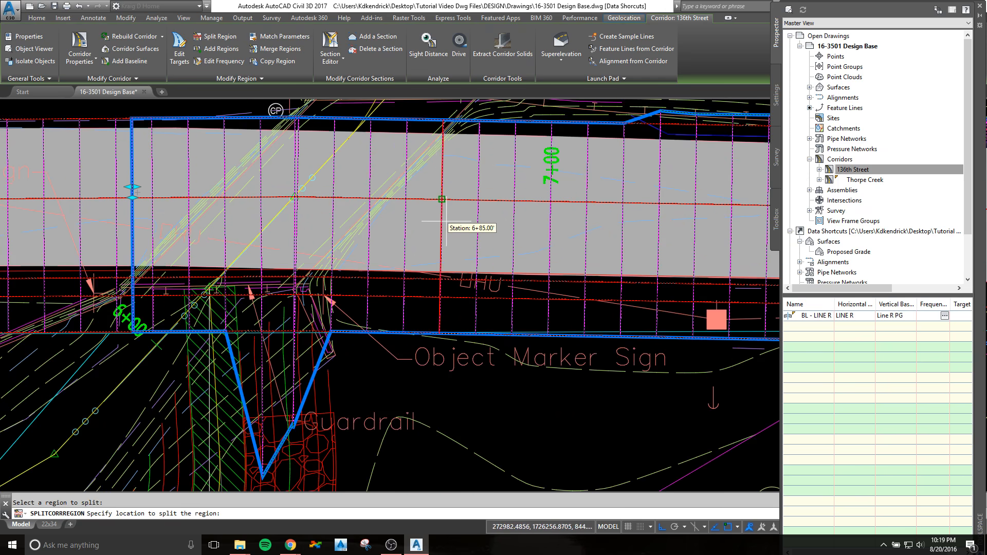
left_click(451, 227)
Step: Examine the split regions along 136th Street from the road's start to the creek crossing, and end the region splitting
scroll(446, 250, "down", 6)
middle_click_drag(476, 269, 341, 264)
scroll(489, 256, "down", 2)
mouse_move(189, 270)
middle_mouse_down()
mouse_move(335, 257)
mouse_move(488, 289)
middle_mouse_up()
middle_click_drag(155, 268, 380, 273)
middle_click_drag(446, 276, 303, 278)
middle_click_drag(475, 291, 240, 293)
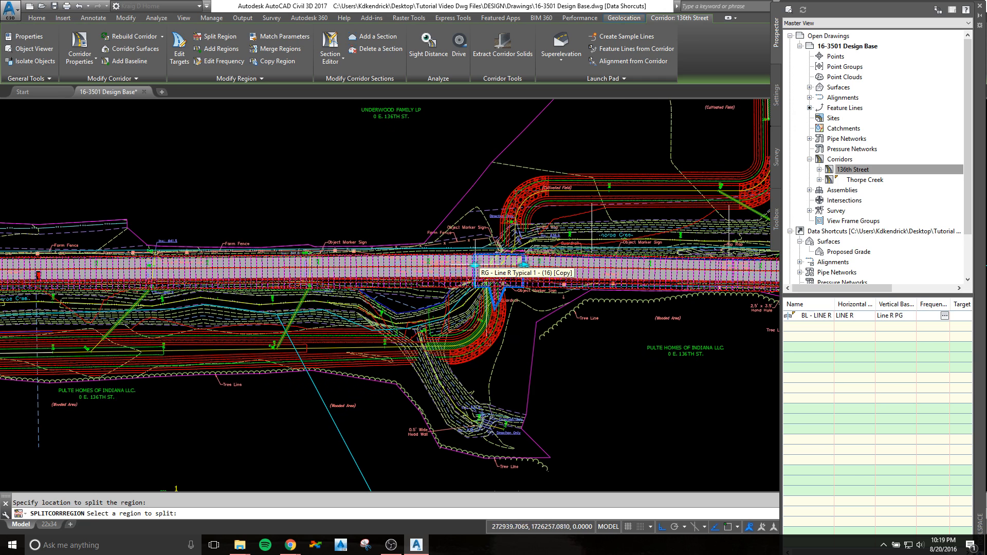
mouse_move(510, 278)
middle_mouse_down()
mouse_move(270, 278)
mouse_move(555, 277)
middle_mouse_up()
middle_click_drag(181, 270, 488, 286)
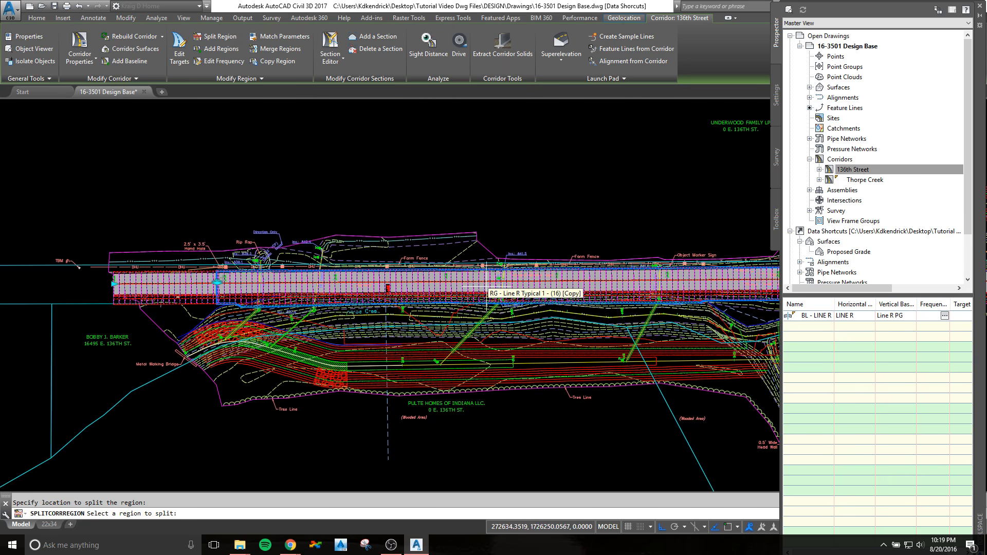
left_click(487, 292)
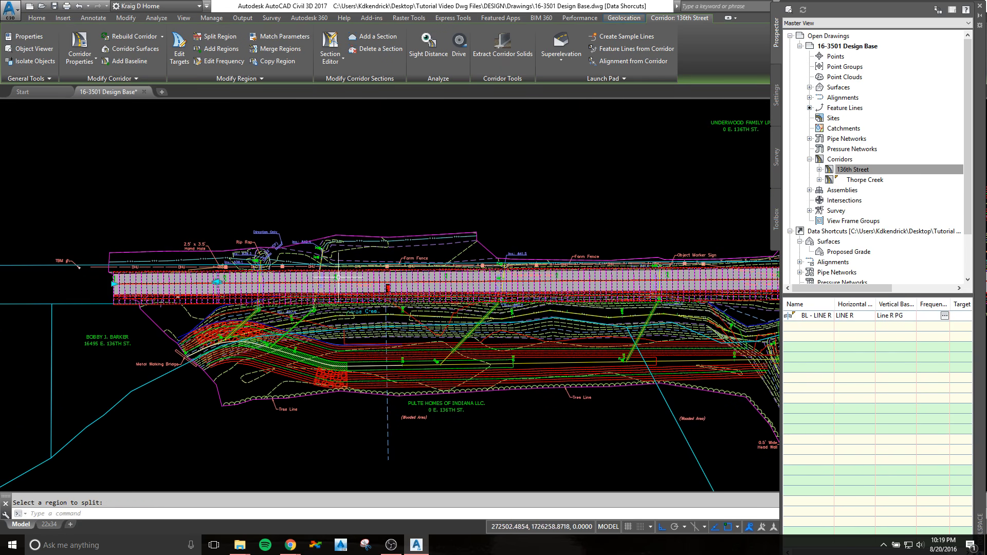
Step: Delete the short corridor region over the Thorpe Creek crossing, between the two splits around it
scroll(482, 272, "up", 6)
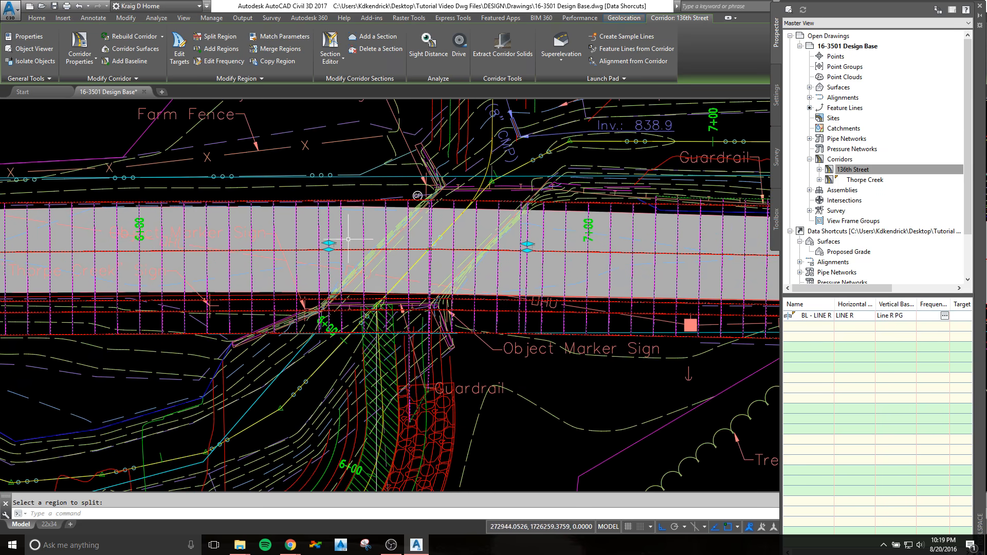
left_click(260, 79)
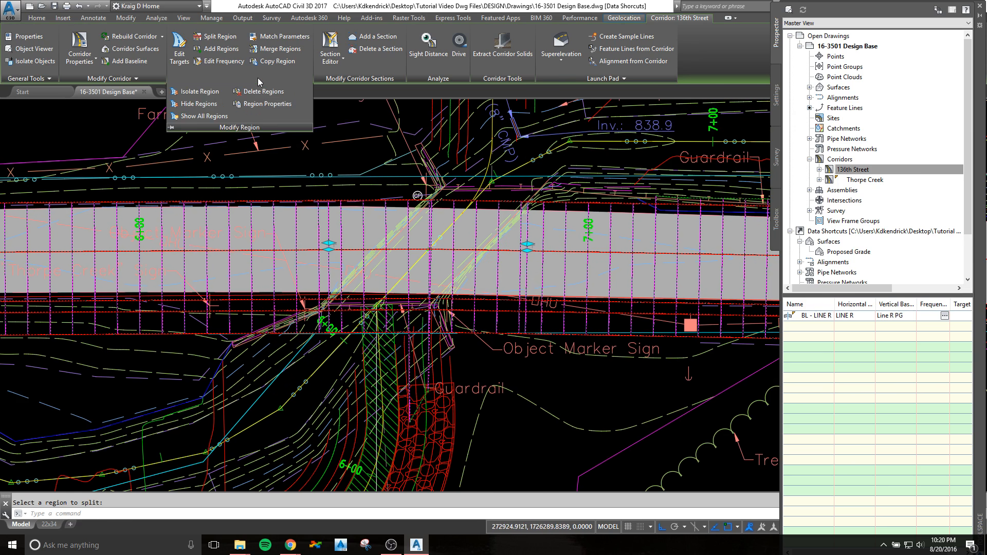
left_click(360, 154)
left_click(349, 150)
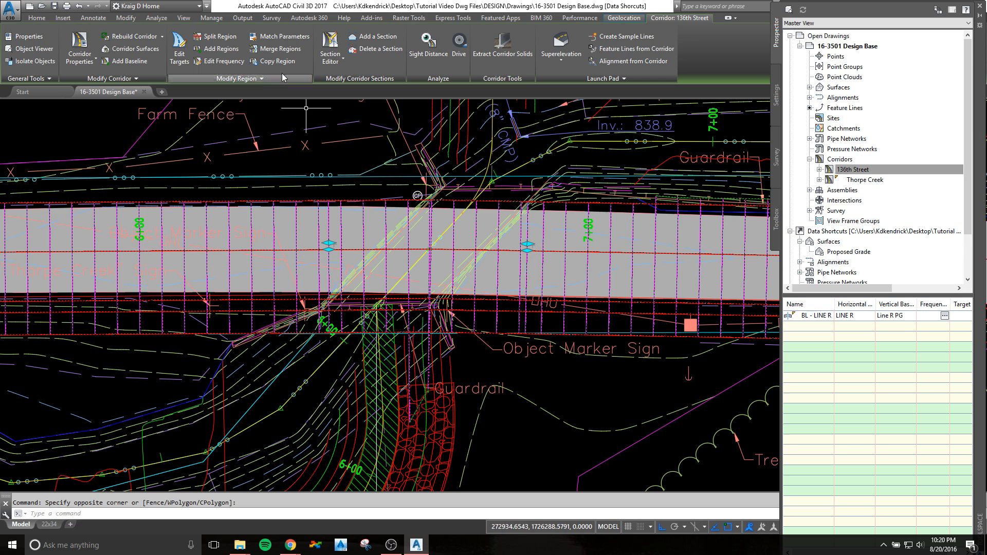
right_click(432, 271)
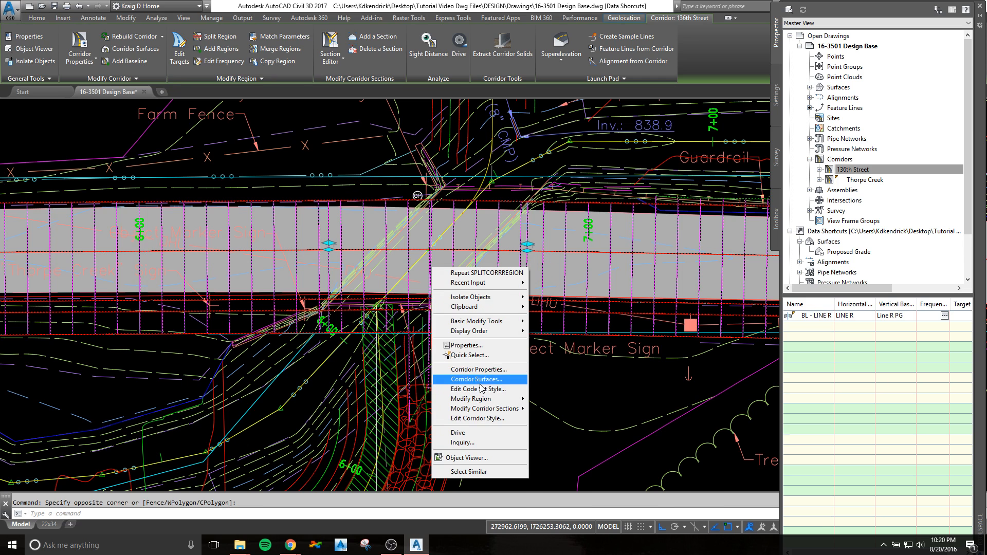
mouse_move(483, 401)
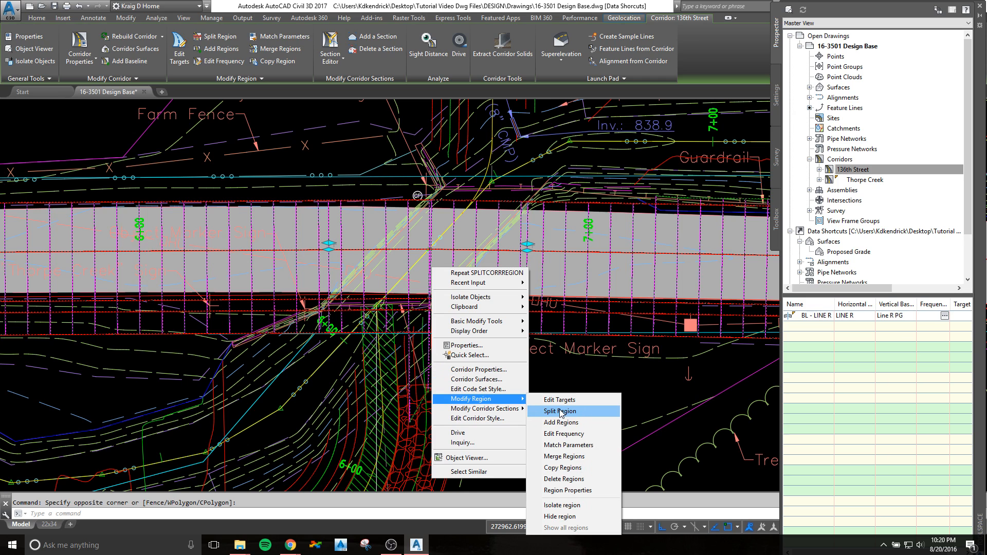
left_click(564, 478)
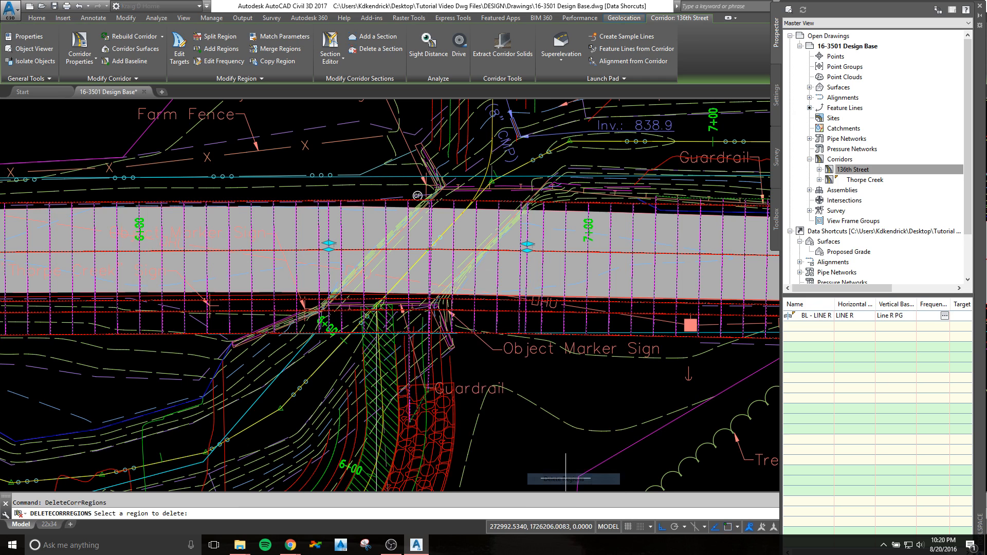
left_click(432, 247)
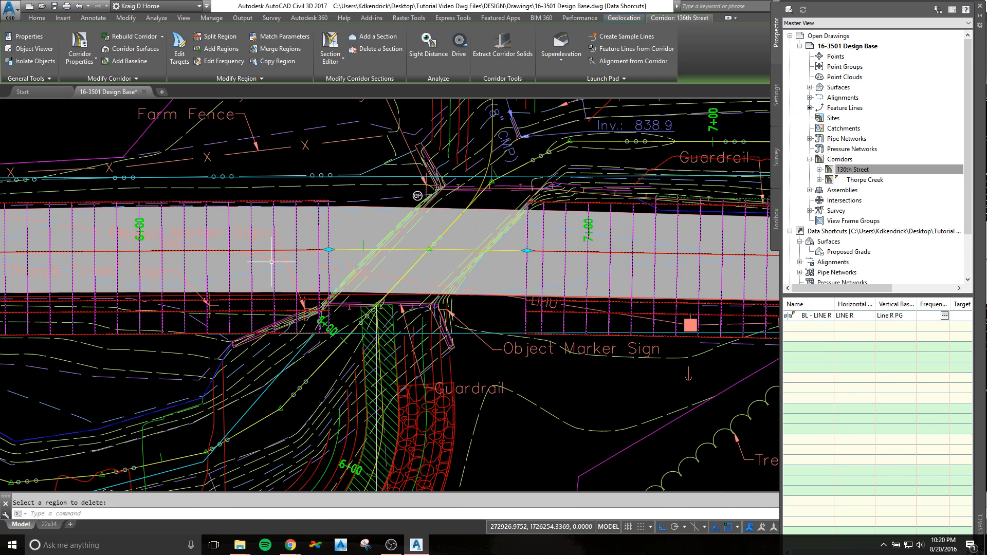
key("Return")
scroll(248, 266, "down", 5)
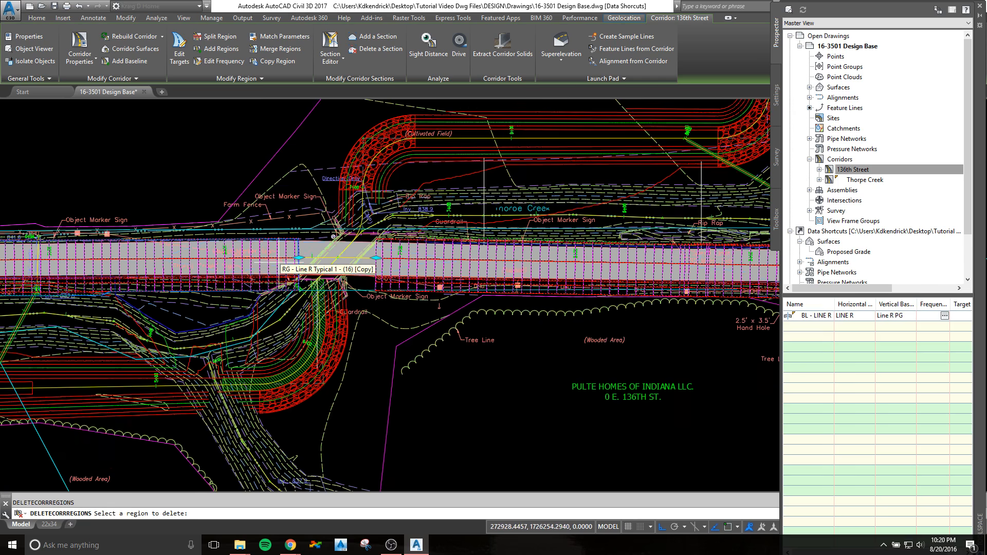
scroll(150, 269, "up", 5)
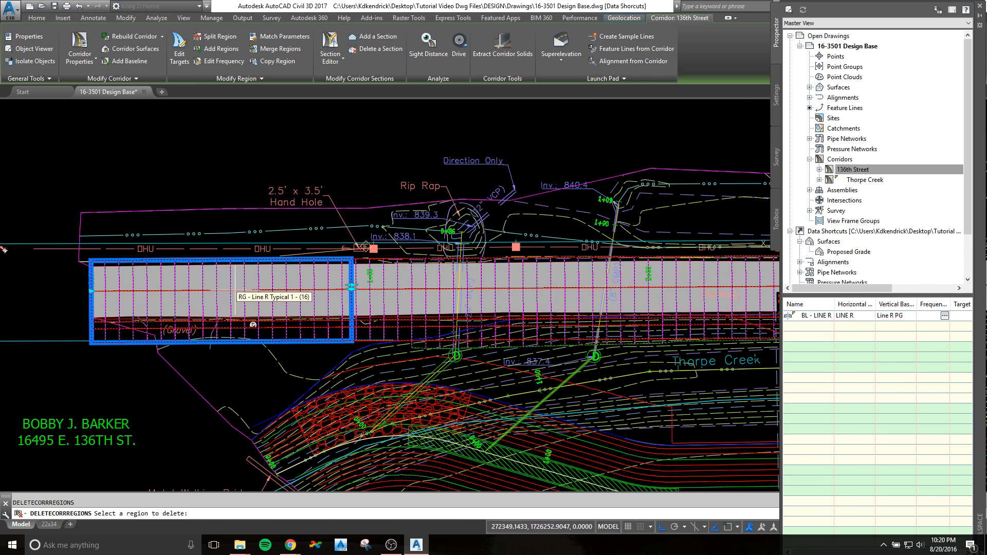
key("Escape")
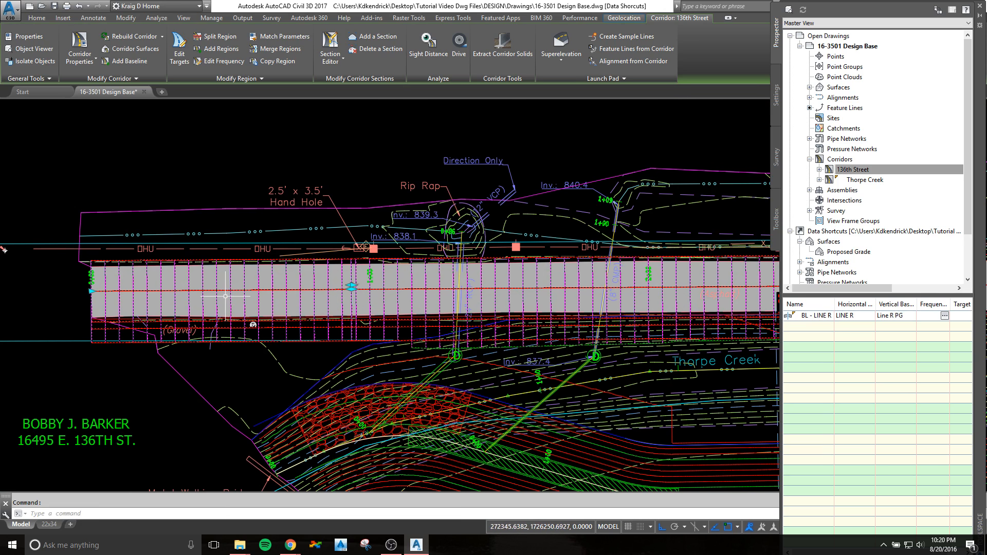
Step: Edit the targets of the first corridor region, from station 0+00, setting all its surface targets to EG
right_click(228, 303)
mouse_move(276, 436)
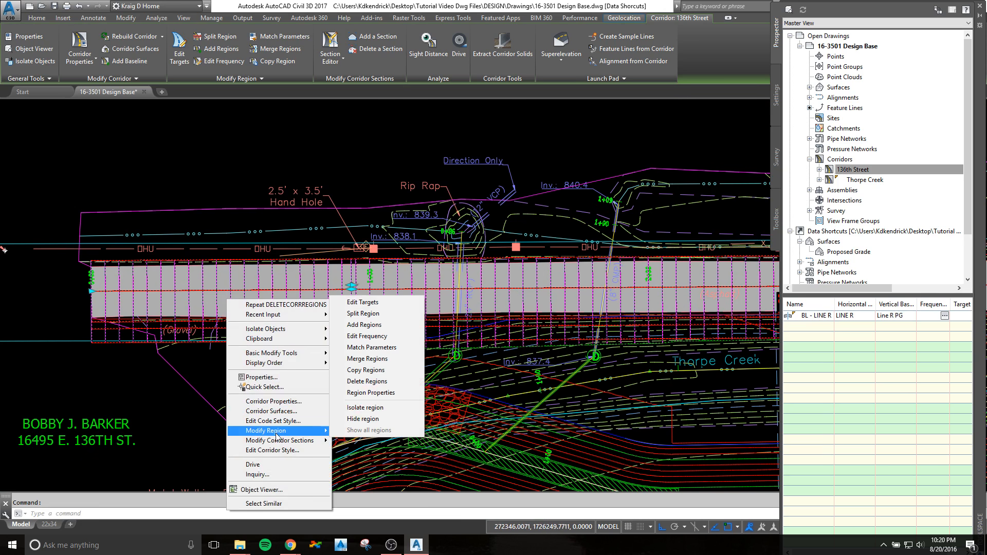
left_click(362, 302)
left_click(224, 302)
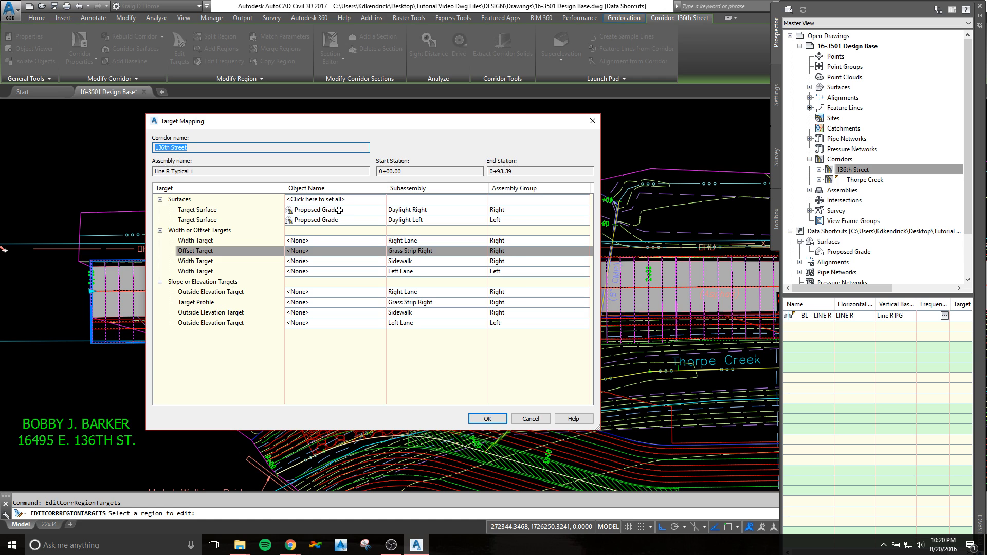
left_click(339, 209)
left_click(470, 311)
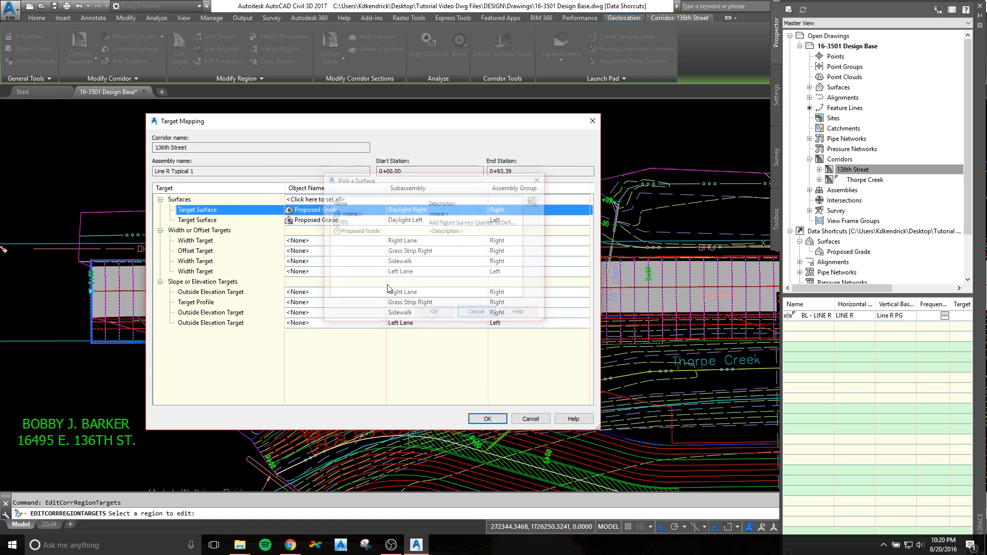
left_click(318, 201)
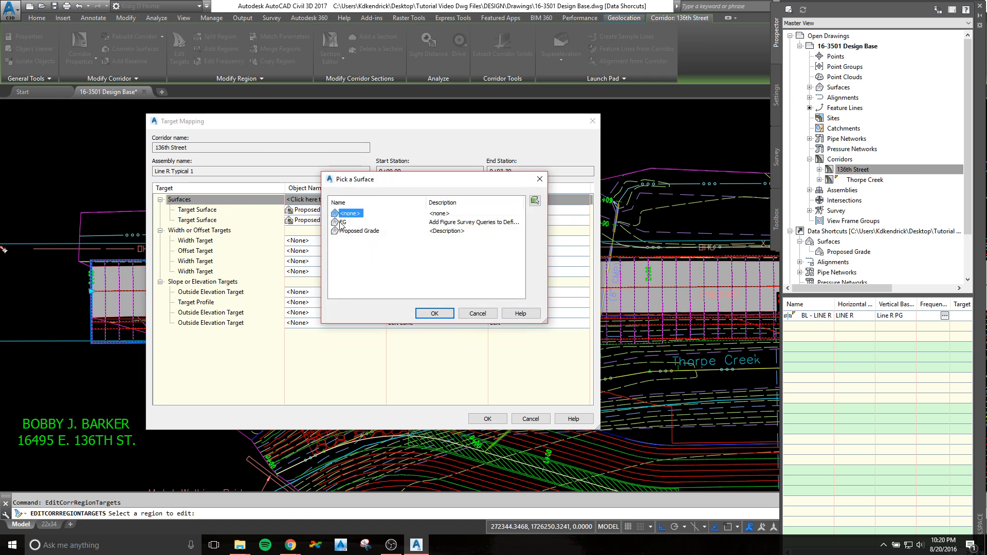
left_click(434, 314)
left_click(488, 420)
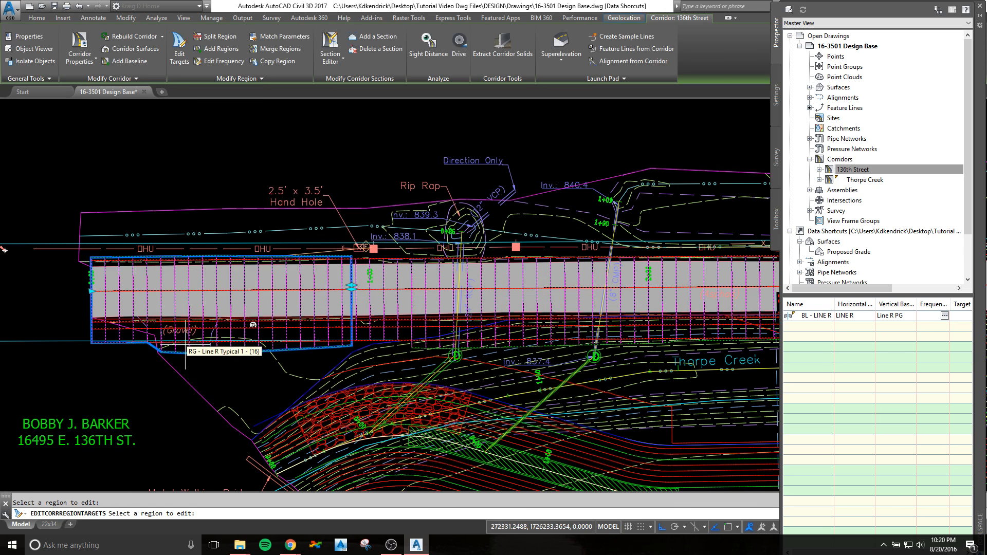
Step: Examine the first region's daylight edge against the neighbouring region near station 1+00, and end the target editing
scroll(329, 257, "up", 4)
scroll(222, 264, "down", 2)
scroll(203, 306, "down", 2)
scroll(180, 352, "up", 2)
scroll(296, 359, "down", 2)
mouse_move(366, 366)
middle_mouse_down()
mouse_move(345, 338)
mouse_move(272, 308)
middle_mouse_up()
scroll(201, 340, "up", 2)
key("Return")
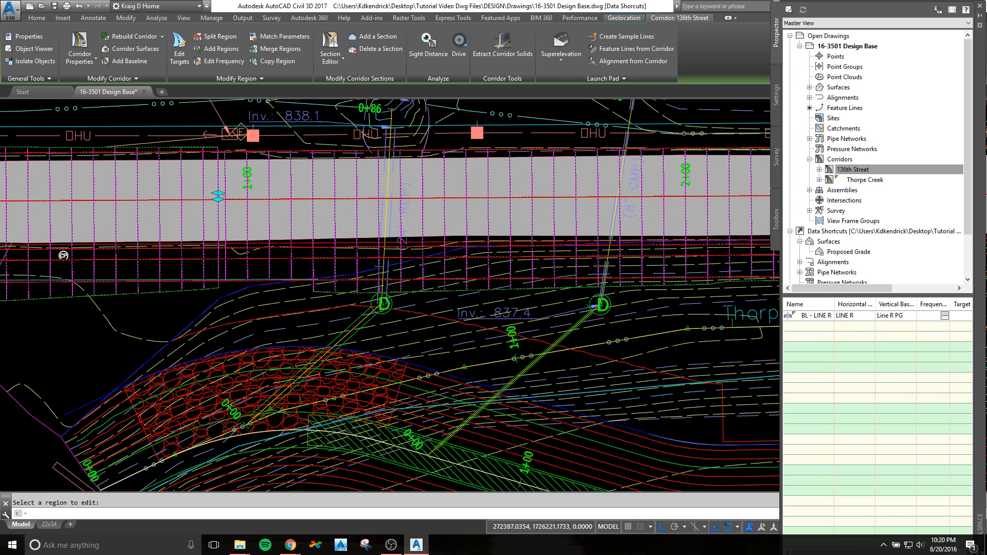
Step: Edit the targets of the corridor region starting at station 0+93.39, setting its Daylight Left target surface to EG
scroll(273, 284, "up", 3)
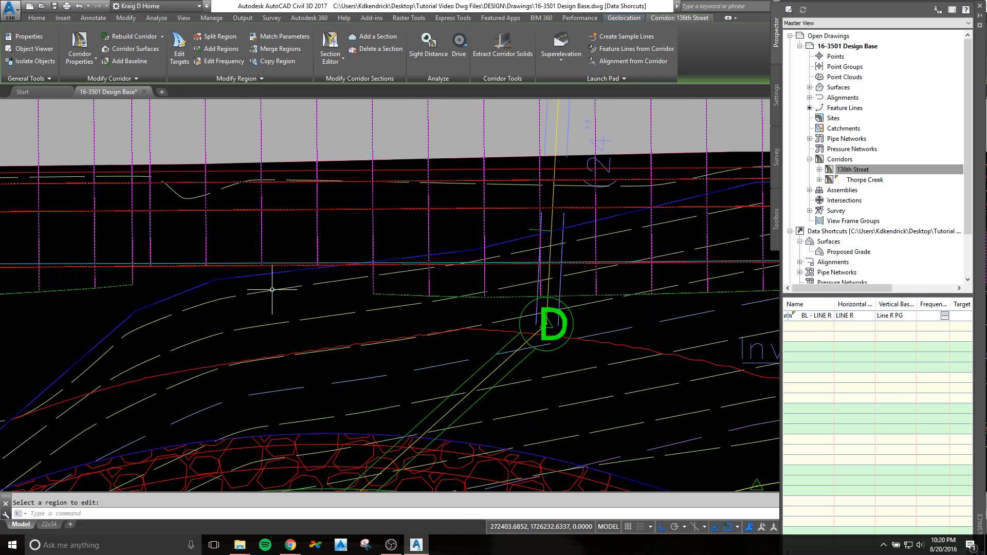
scroll(195, 281, "down", 3)
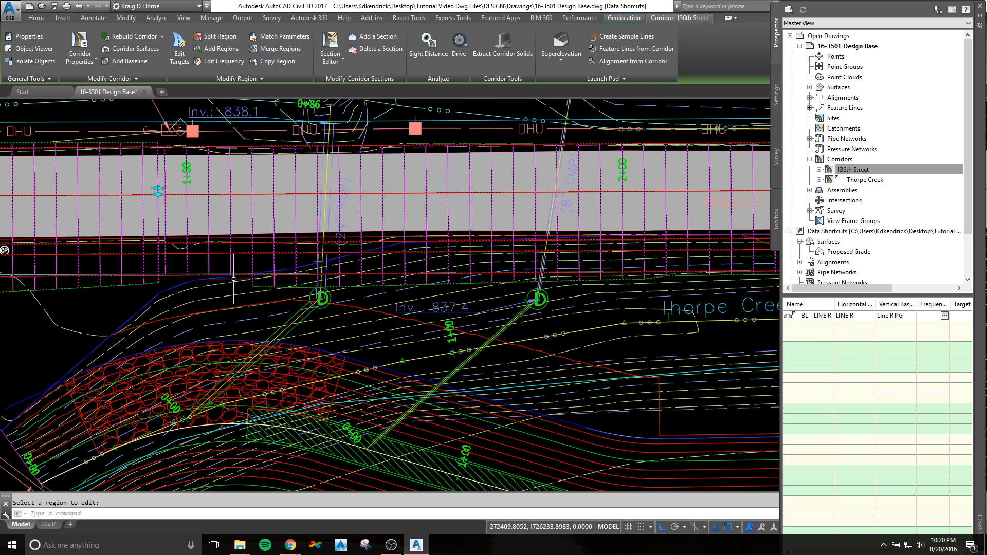
right_click(196, 267)
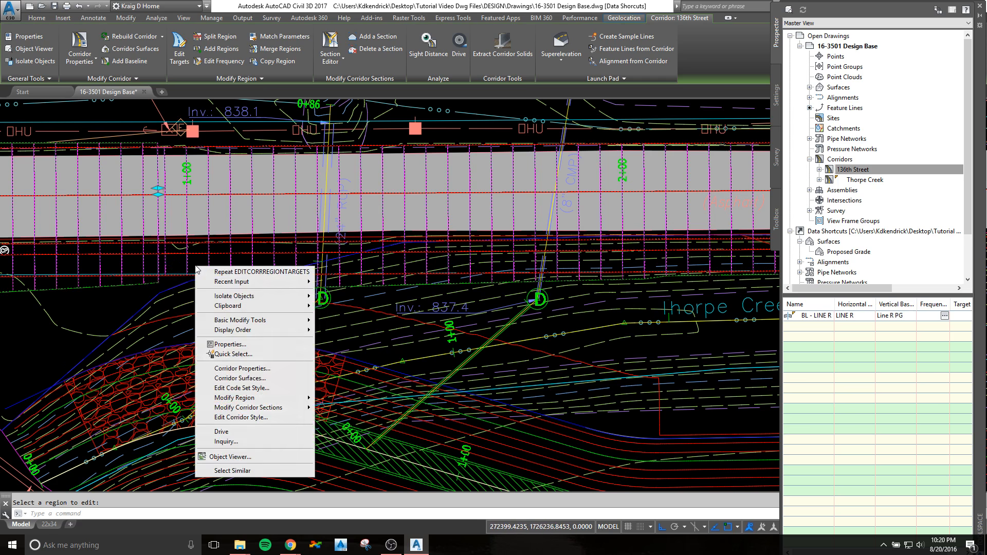
mouse_move(280, 398)
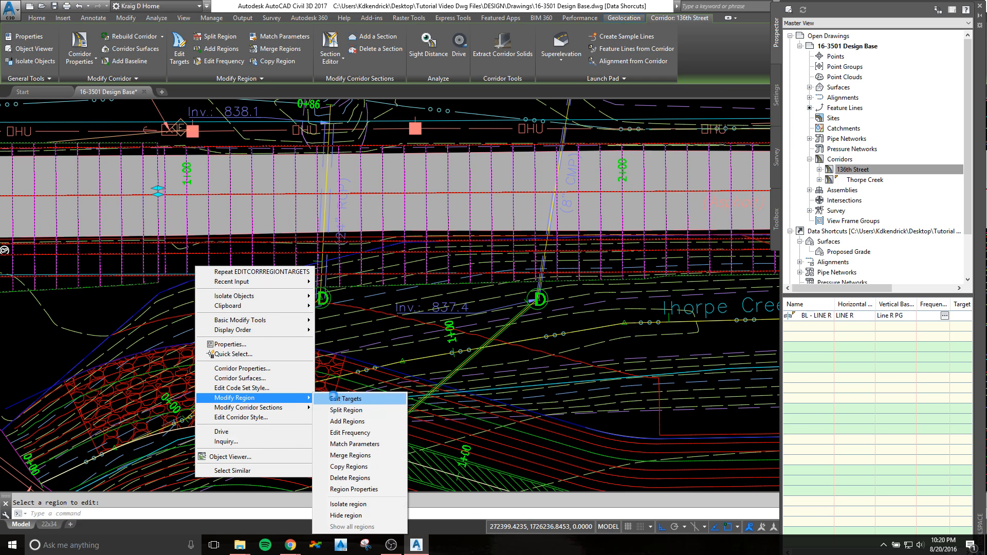
left_click(345, 399)
left_click(230, 263)
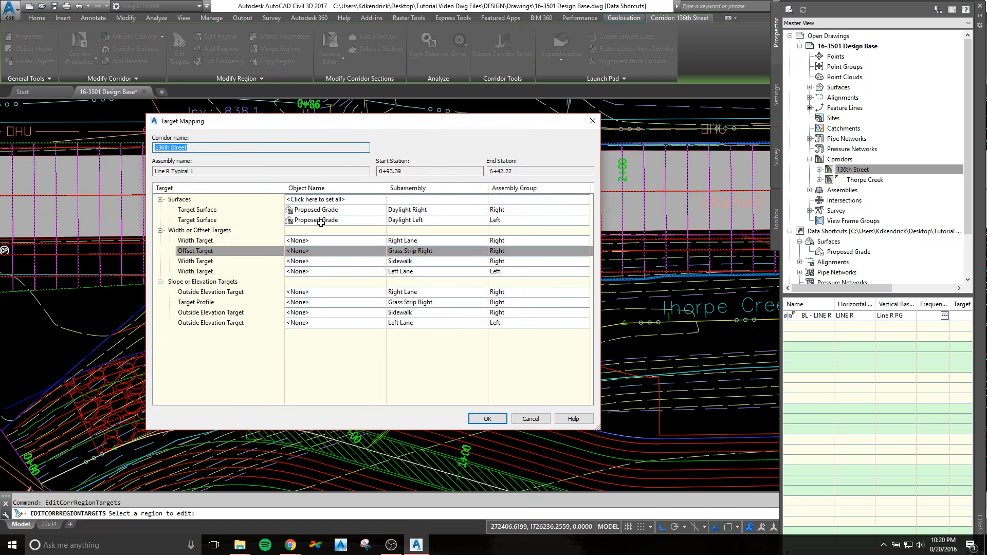
left_click(329, 219)
left_click(345, 223)
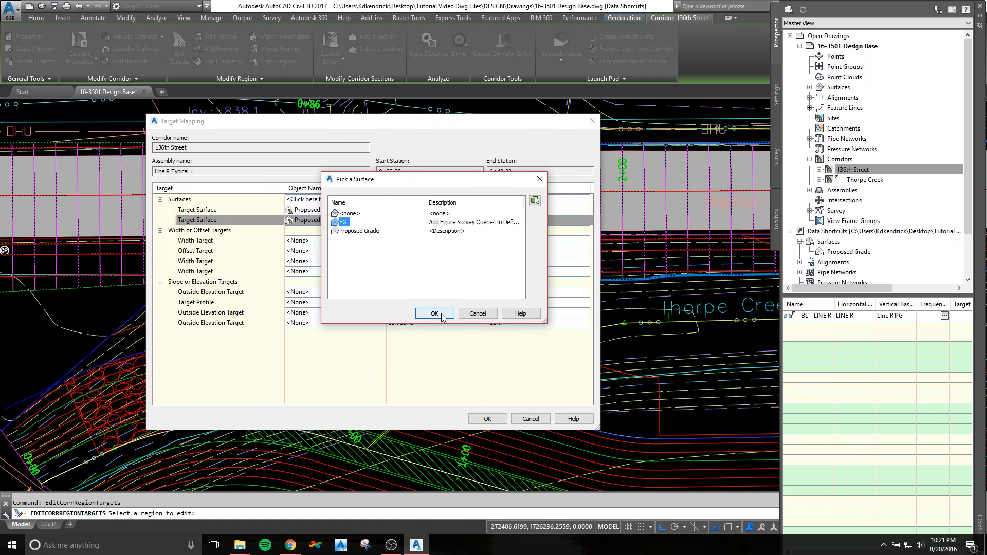
left_click(435, 313)
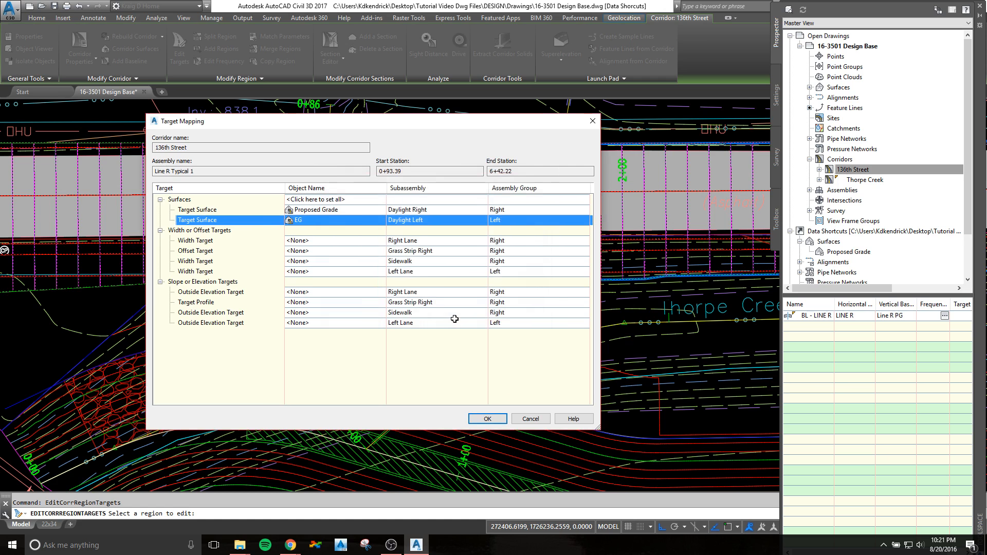
left_click(341, 220)
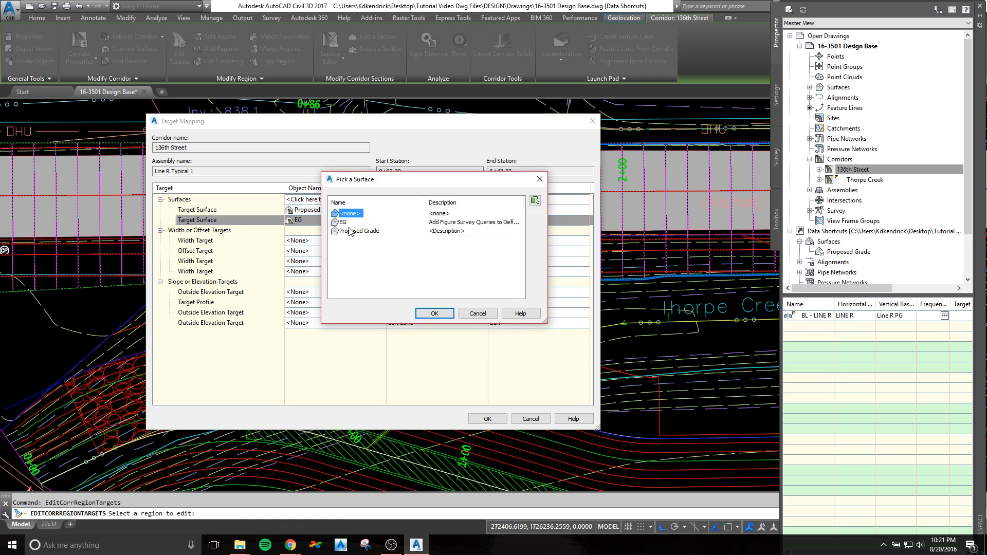
left_click(441, 315)
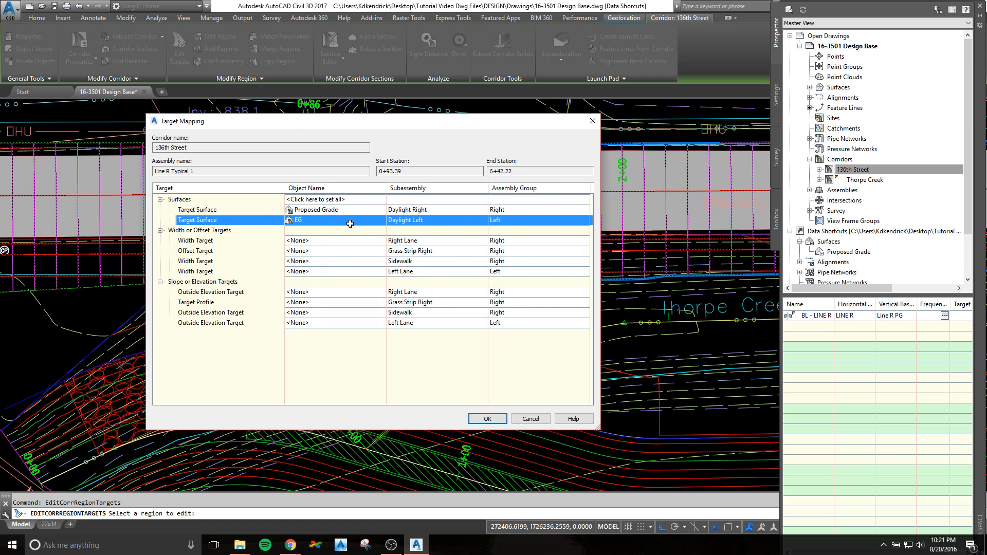
left_click(492, 421)
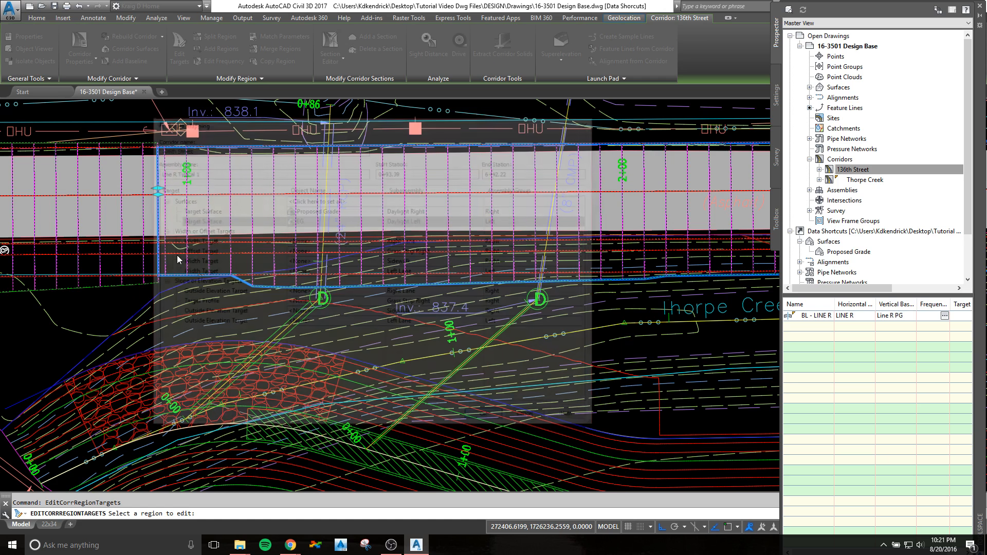
Step: Examine the second region's daylight edges along both sides of the road around station 1+00
left_click(206, 289)
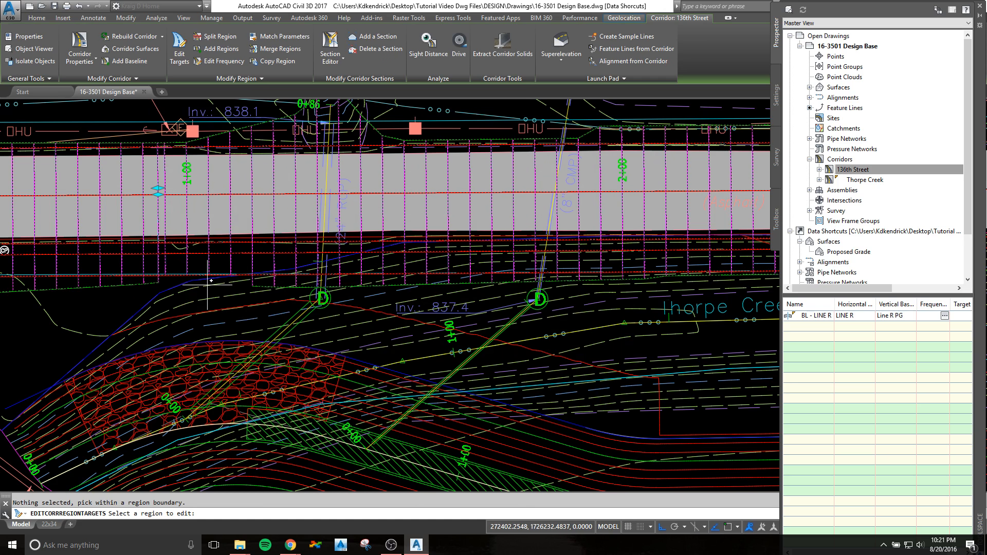
scroll(288, 210, "down", 2)
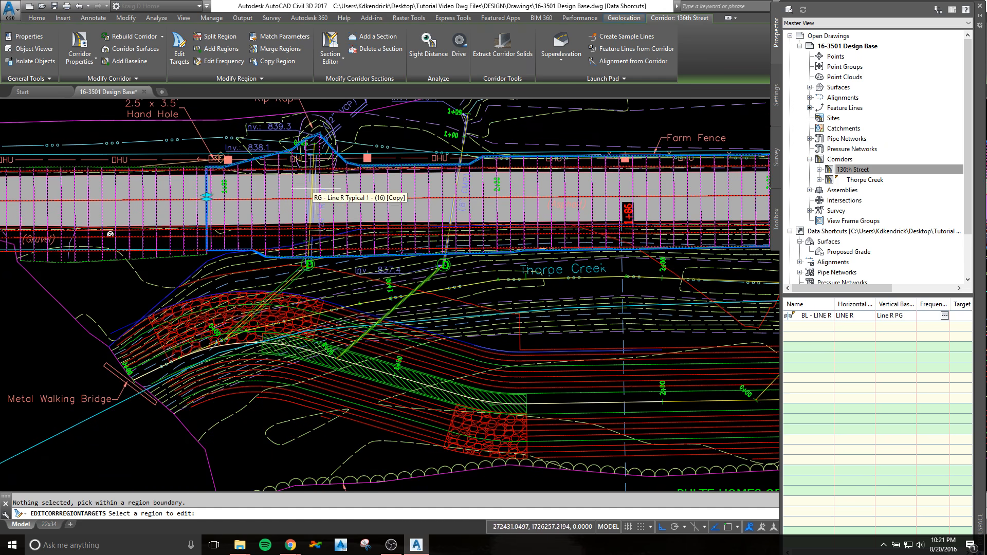
scroll(262, 259, "up", 4)
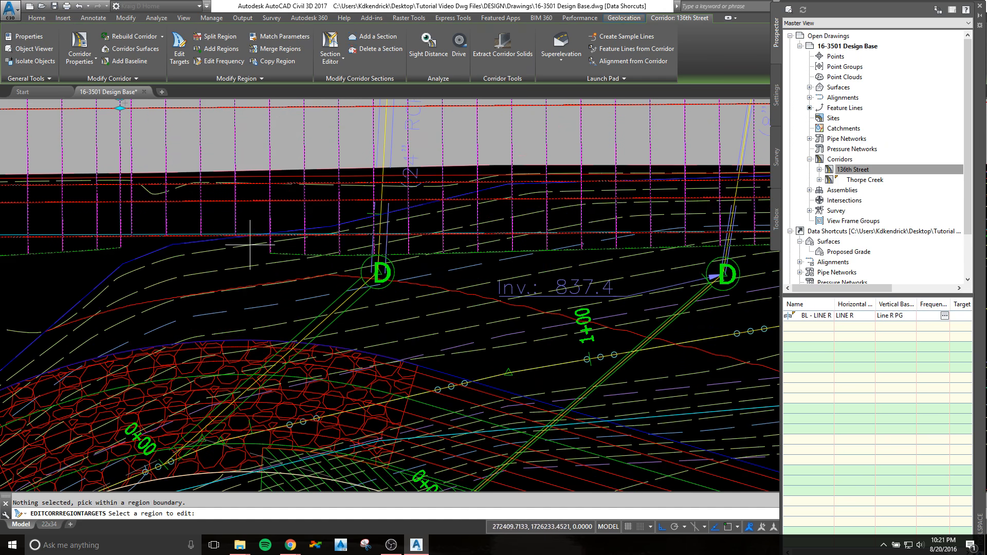
scroll(274, 255, "down", 2)
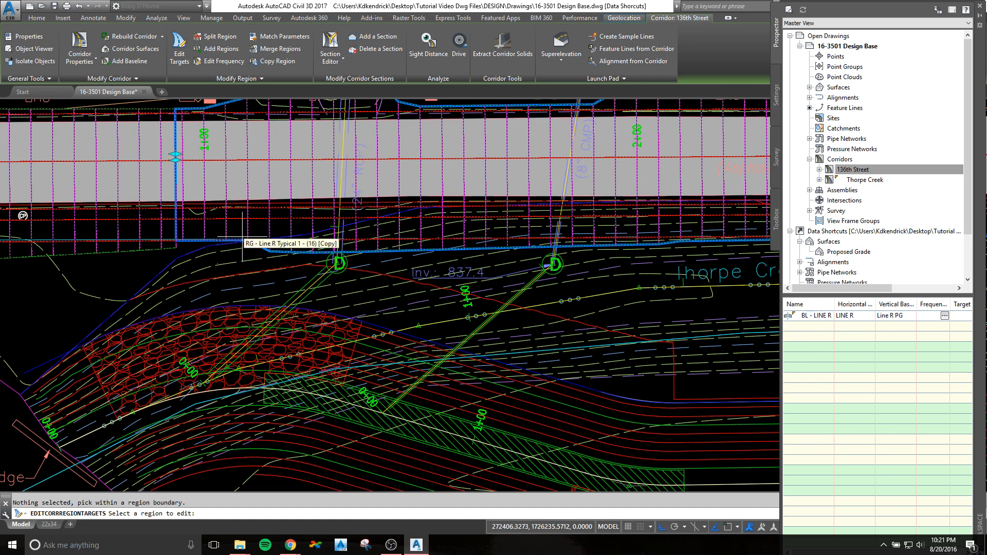
scroll(226, 255, "up", 2)
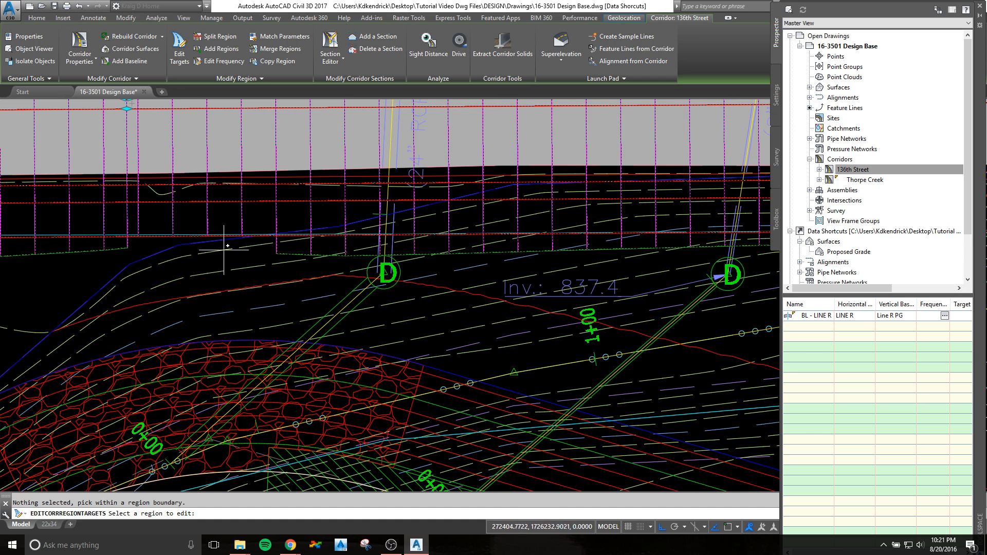
scroll(143, 247, "down", 2)
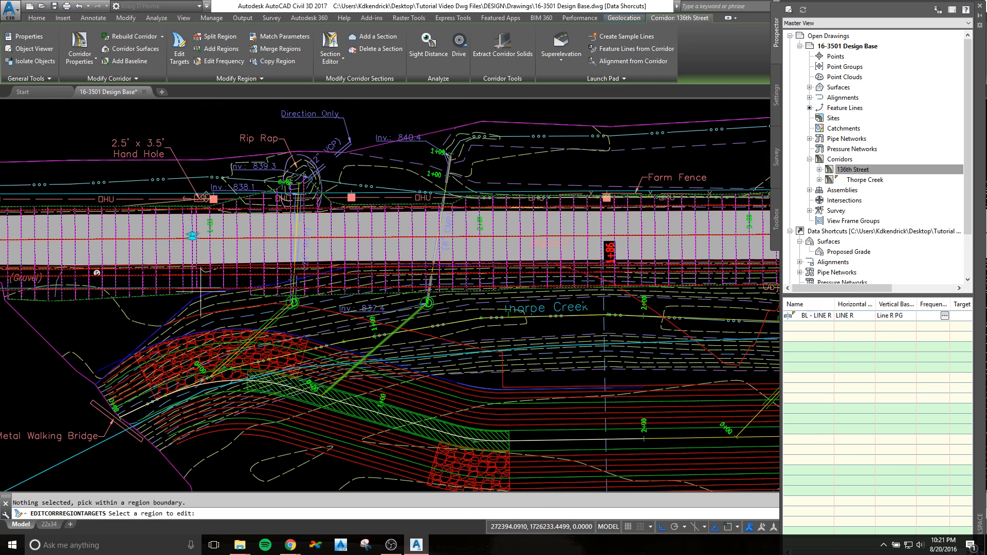
scroll(239, 297, "up", 2)
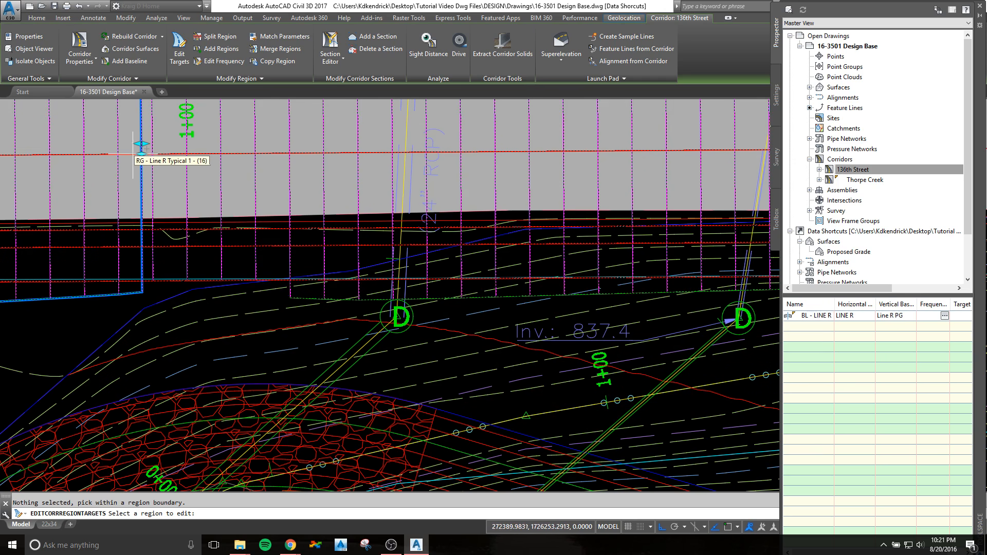
Step: Check the target mapping of the second corridor region without changing it, and end the target editing
left_click(184, 156)
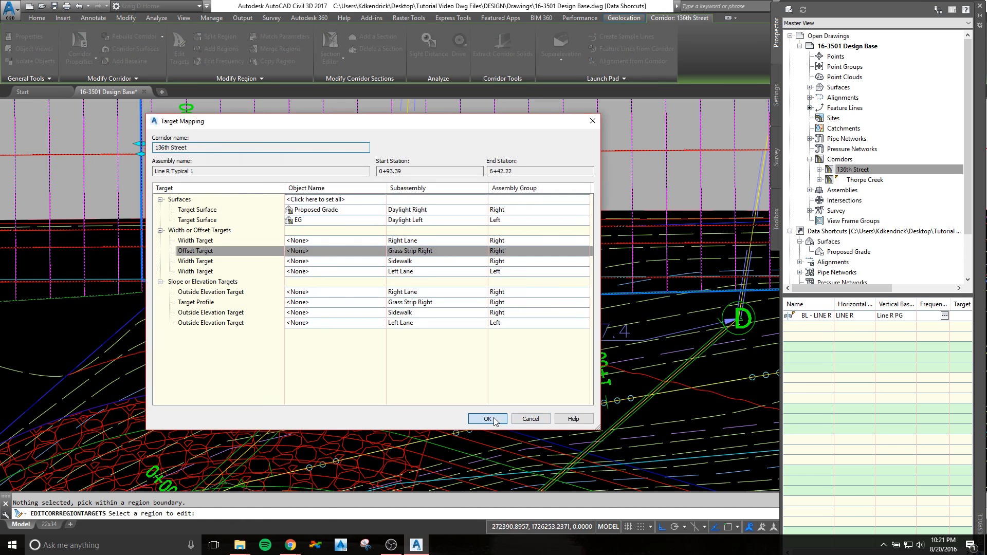
left_click(502, 419)
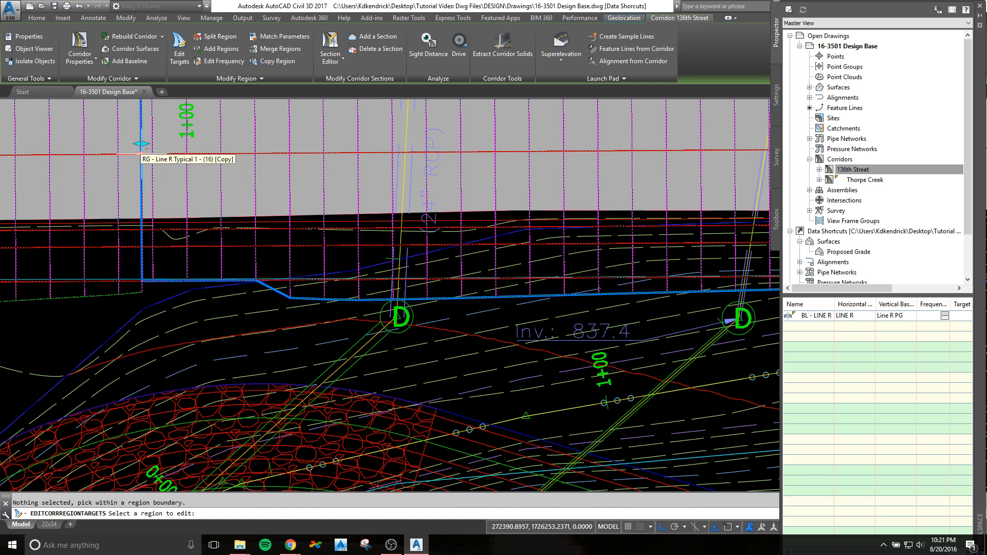
left_click(214, 154)
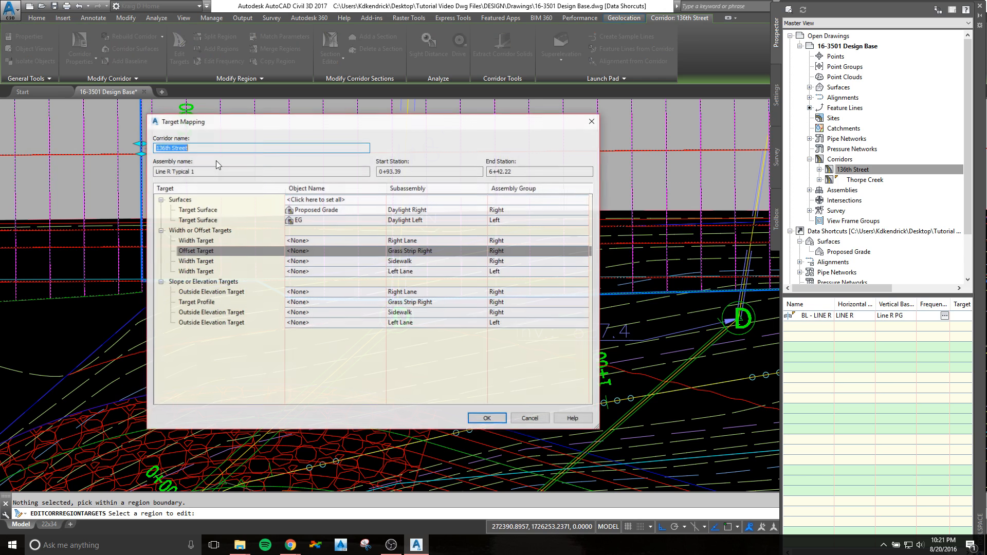
left_click(487, 417)
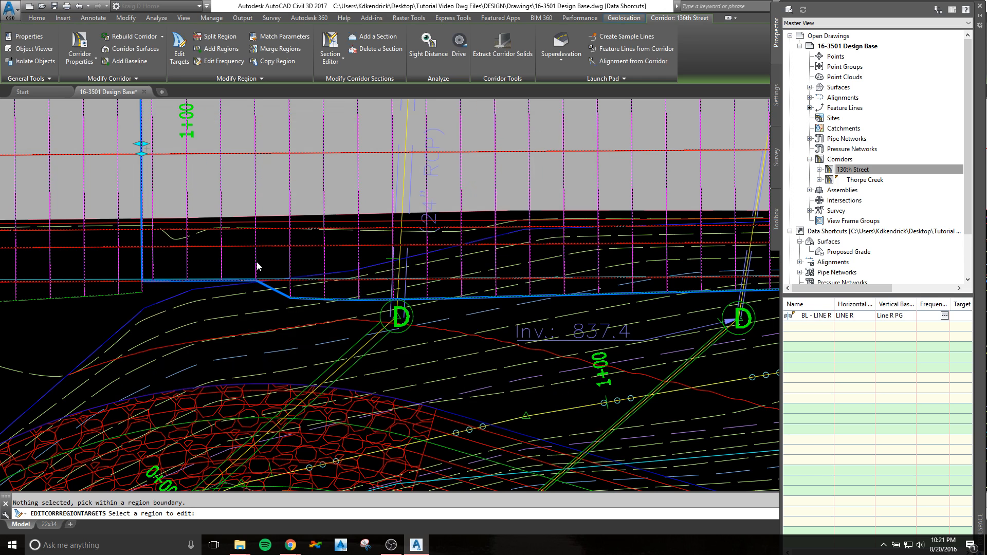
key("Escape")
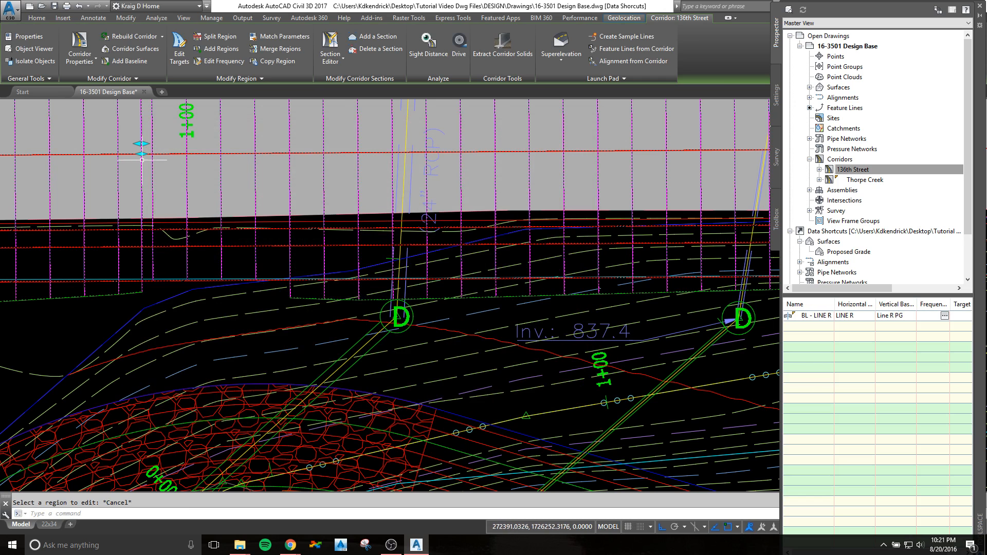
Step: Move the boundary between the first and second corridor regions along the road centerline to station 1+15
left_click(142, 154)
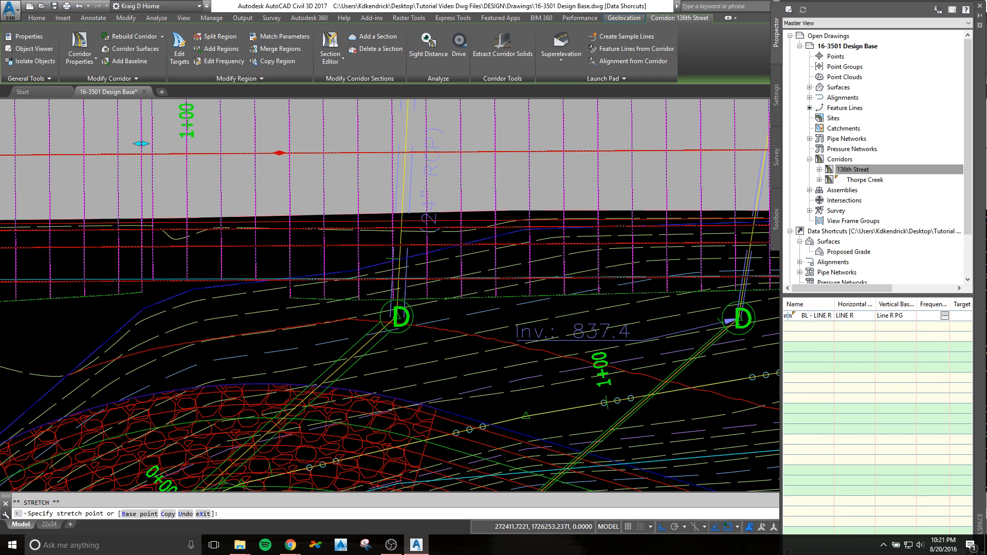
left_click(286, 246)
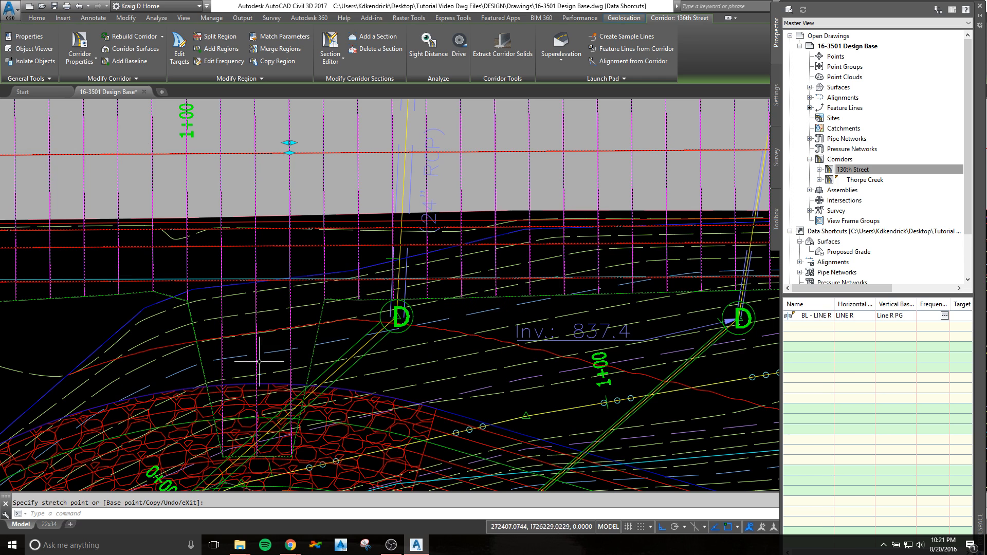
scroll(283, 325, "down", 4)
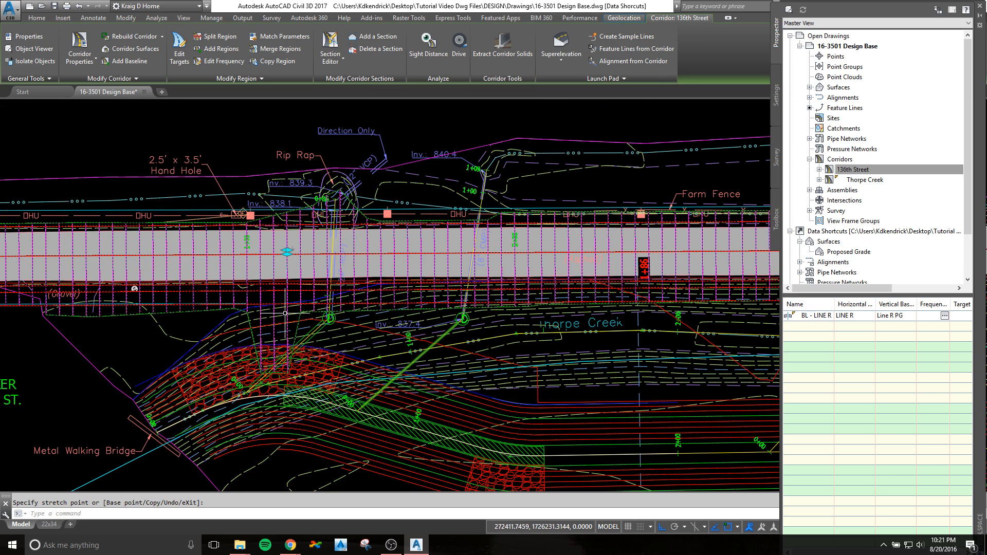
Step: Examine the corridor's daylight line along the farm fence between stations 3+00 and 4+00, and clear the corridor selection
mouse_move(331, 316)
middle_mouse_down()
mouse_move(220, 313)
mouse_move(116, 328)
middle_mouse_up()
middle_click_drag(587, 325, 281, 315)
scroll(422, 259, "up", 4)
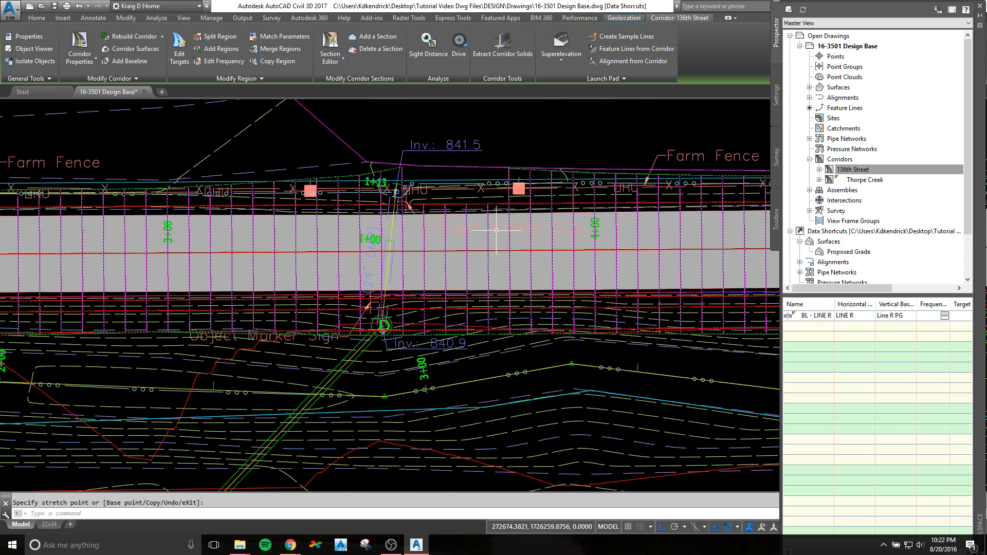
mouse_move(508, 224)
middle_mouse_down()
mouse_move(414, 227)
mouse_move(354, 273)
middle_mouse_up()
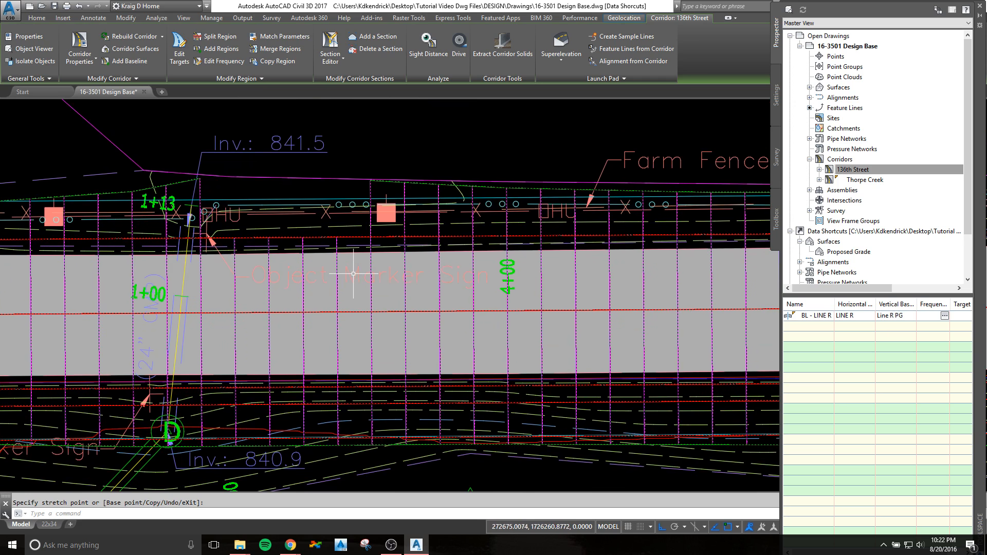
scroll(332, 271, "down", 2)
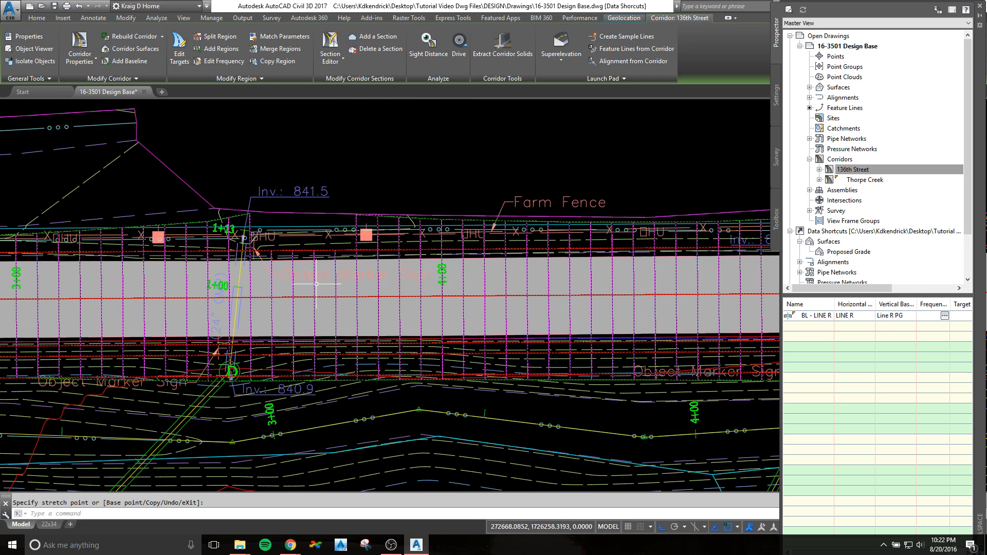
scroll(331, 291, "down", 2)
key("Escape")
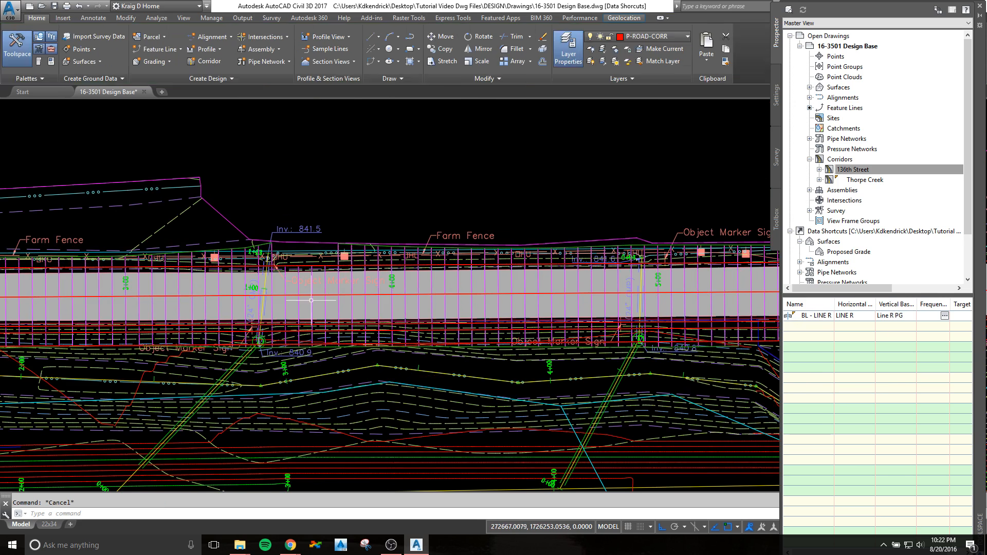
Step: Check the Daylight Left surface target of the second region, keeping its mapping, and view the fence-side daylight line between stations 3+00 and 4+00
right_click(314, 301)
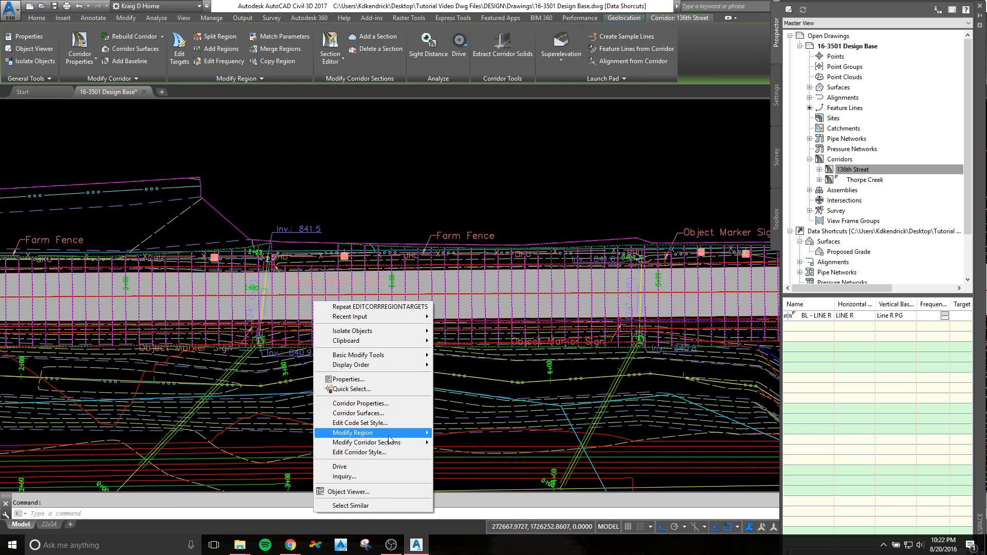
mouse_move(360, 432)
left_click(459, 305)
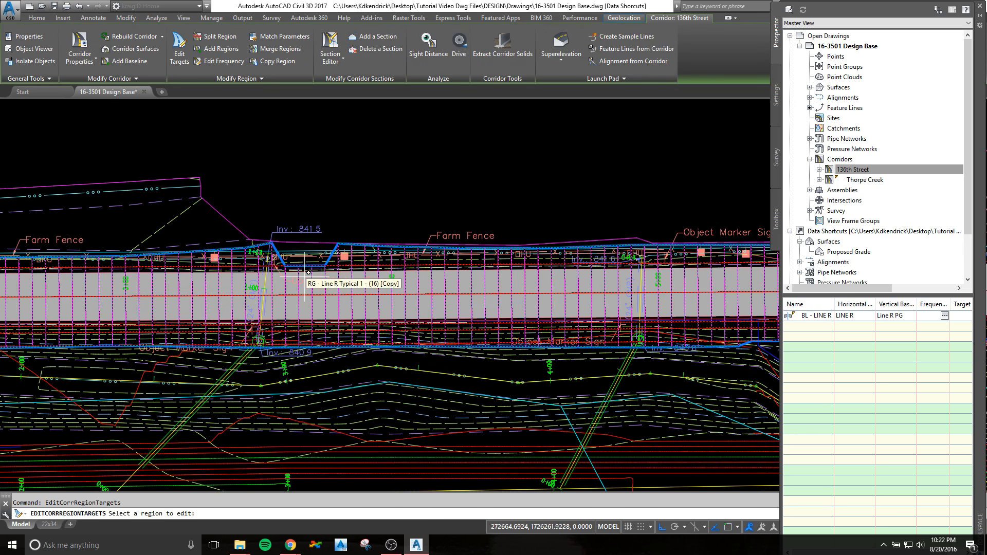
left_click(345, 279)
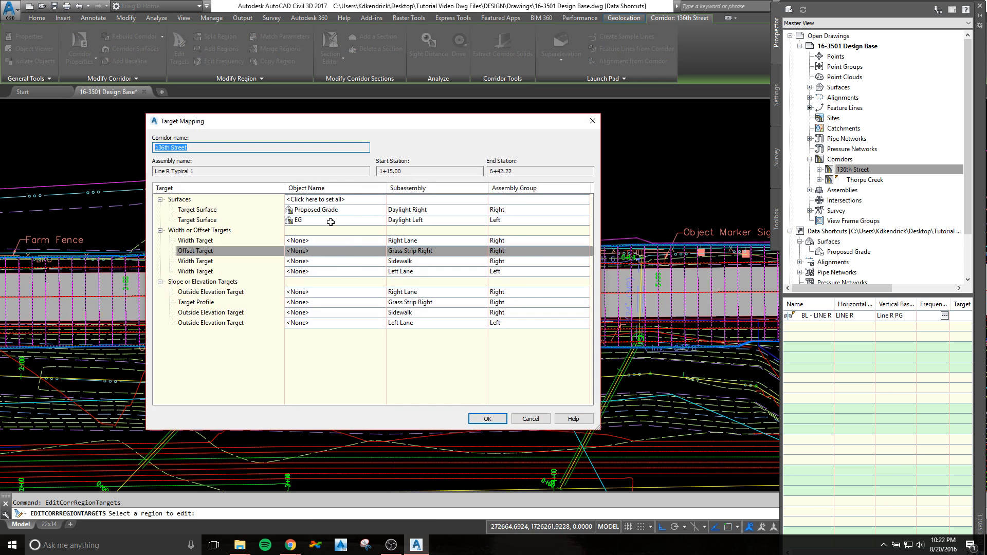
left_click(330, 222)
left_click(479, 314)
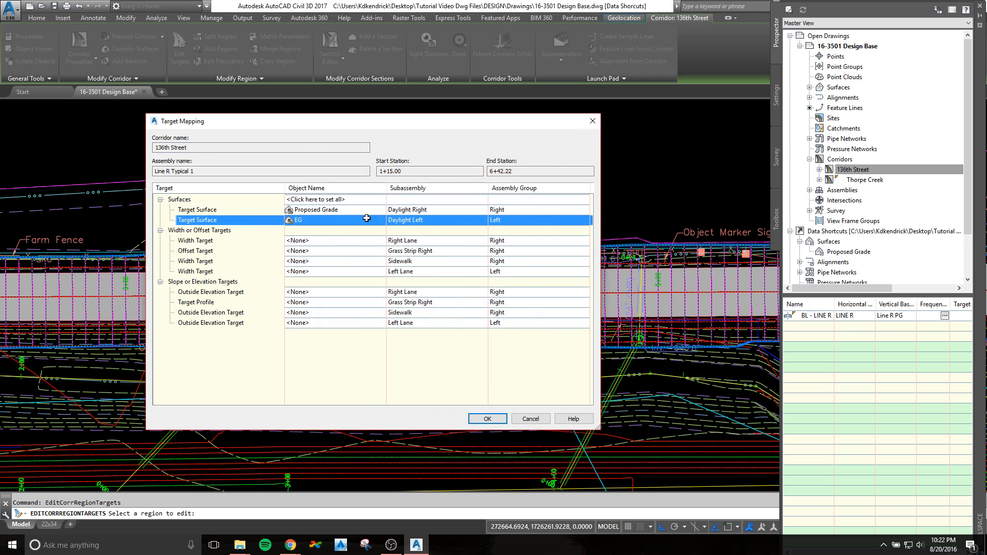
left_click(495, 422)
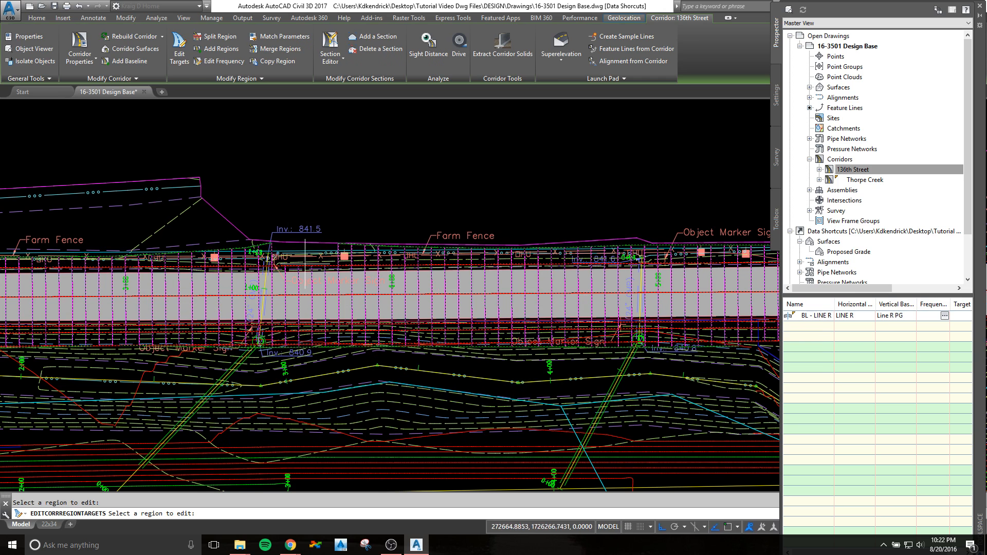
scroll(306, 237, "up", 2)
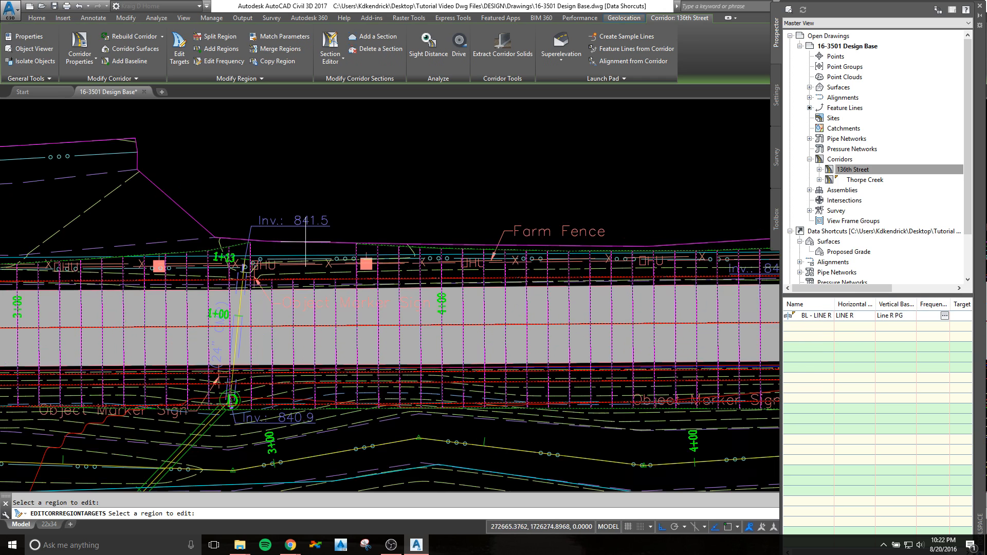
Step: Examine the corridor's daylight lines from station 3+00 east past the creek crossing, and end the target editing
scroll(308, 251, "down", 4)
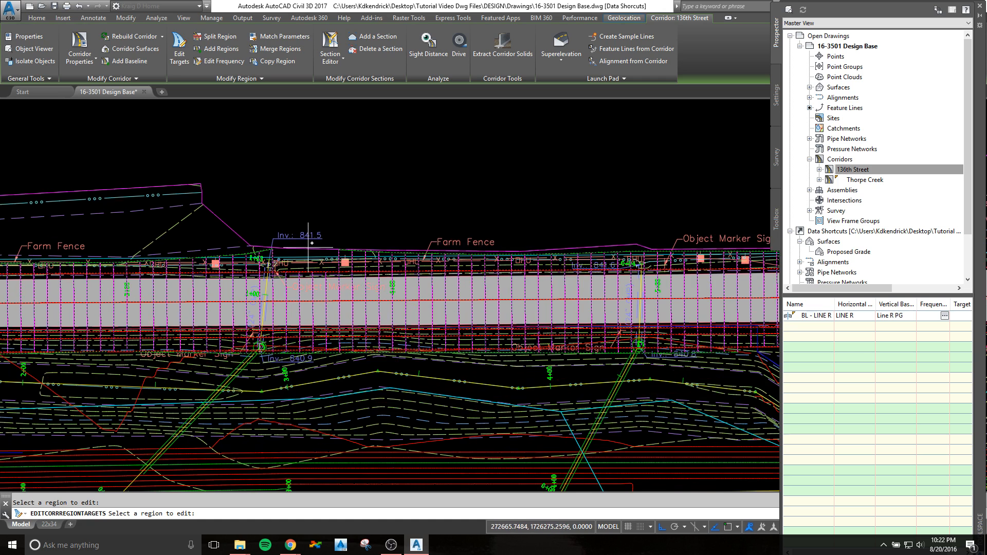
scroll(457, 309, "up", 2)
middle_click_drag(457, 308, 235, 316)
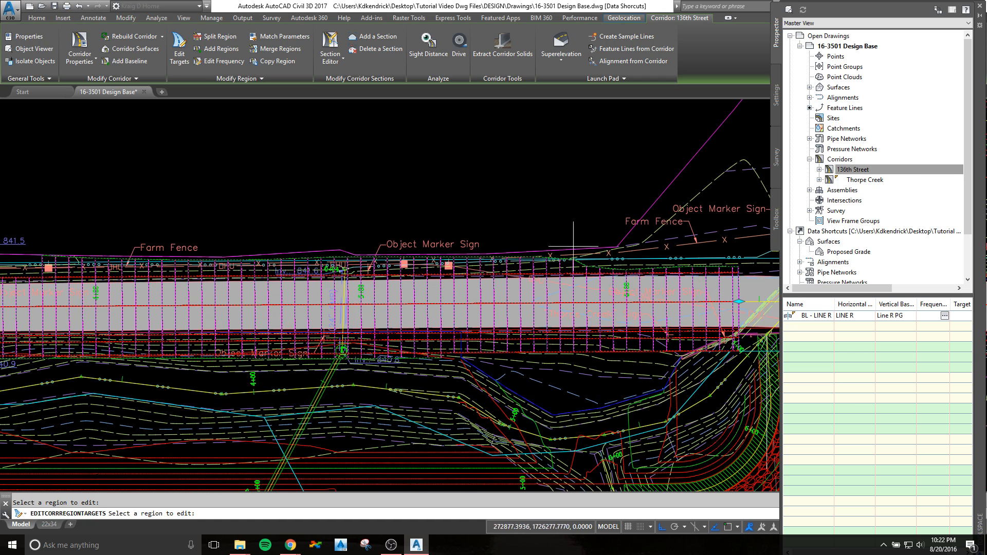
middle_click_drag(512, 311, 323, 302)
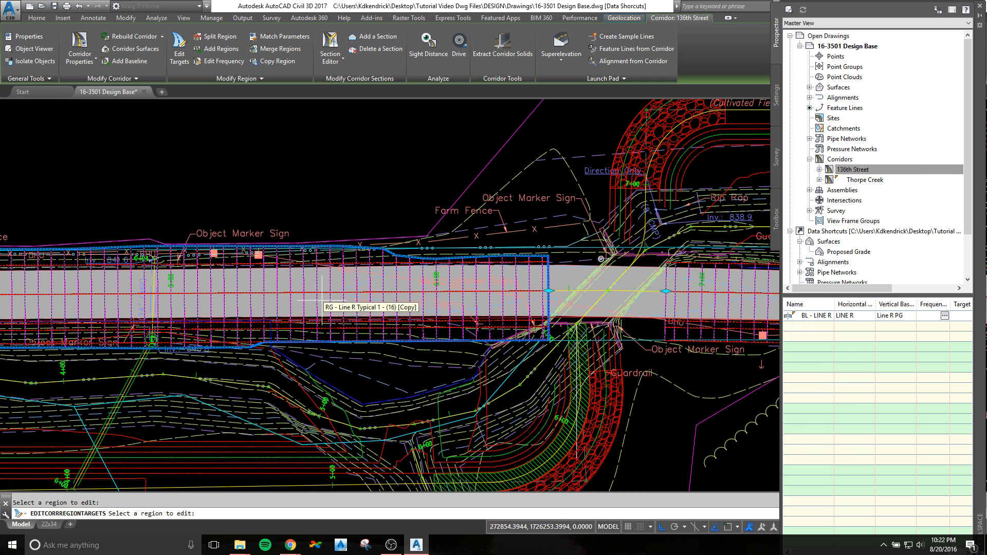
scroll(328, 314, "down", 4)
middle_click_drag(313, 351, 420, 300)
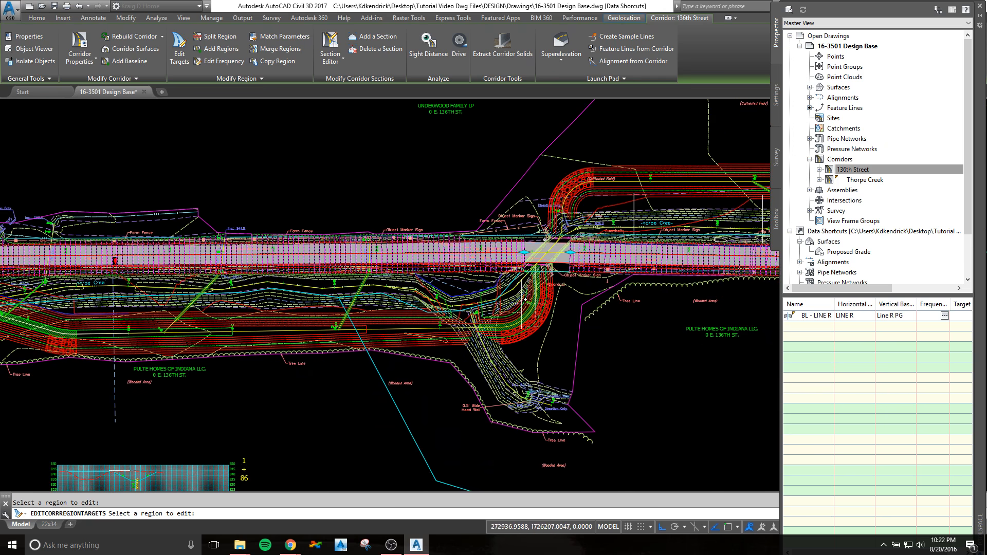
middle_click_drag(482, 297, 310, 336)
scroll(439, 273, "up", 2)
middle_click_drag(458, 295, 367, 269)
scroll(335, 264, "up", 2)
key("Escape")
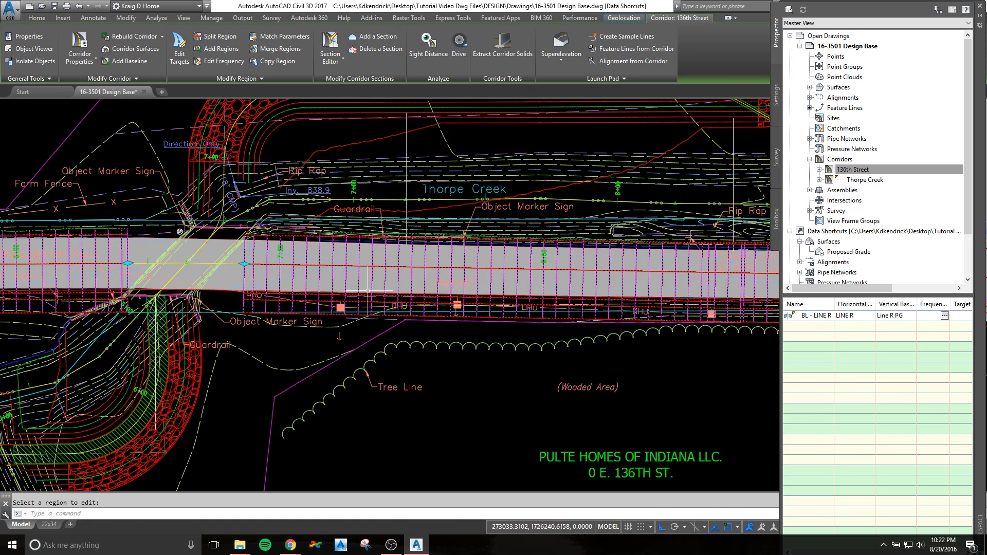
Step: Set the Daylight Right surface target of the region east of the creek crossing to EG
right_click(357, 271)
mouse_move(411, 401)
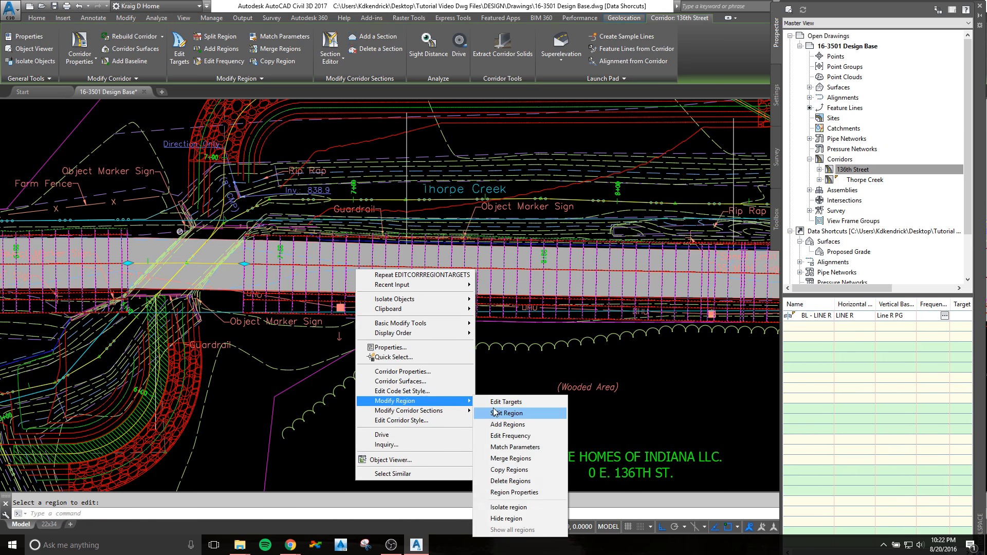
left_click(504, 402)
left_click(348, 276)
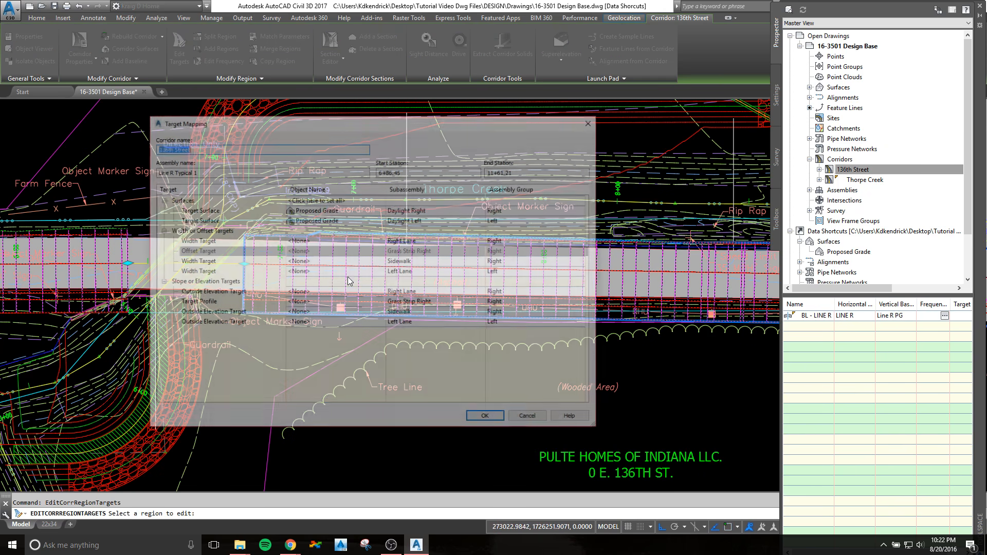
left_click(340, 212)
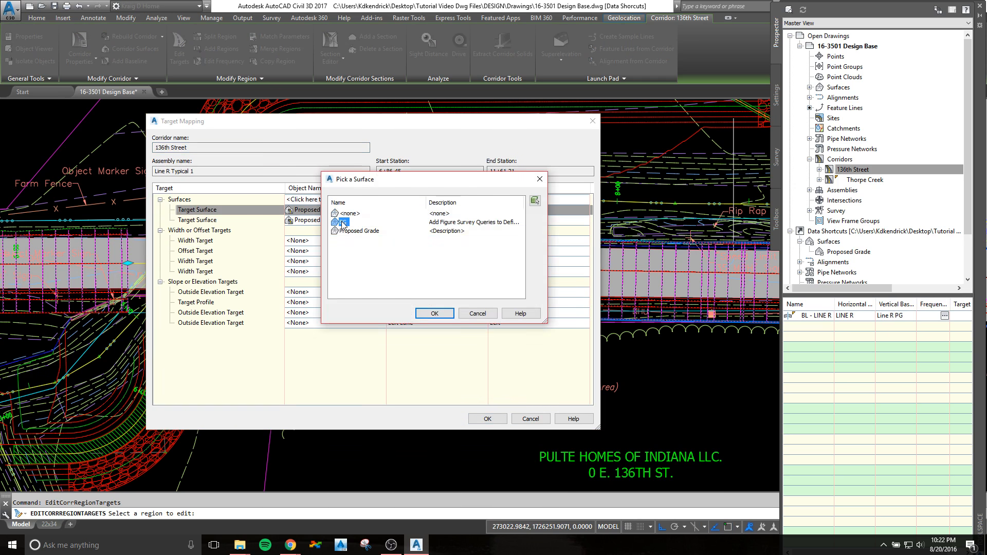
left_click(435, 313)
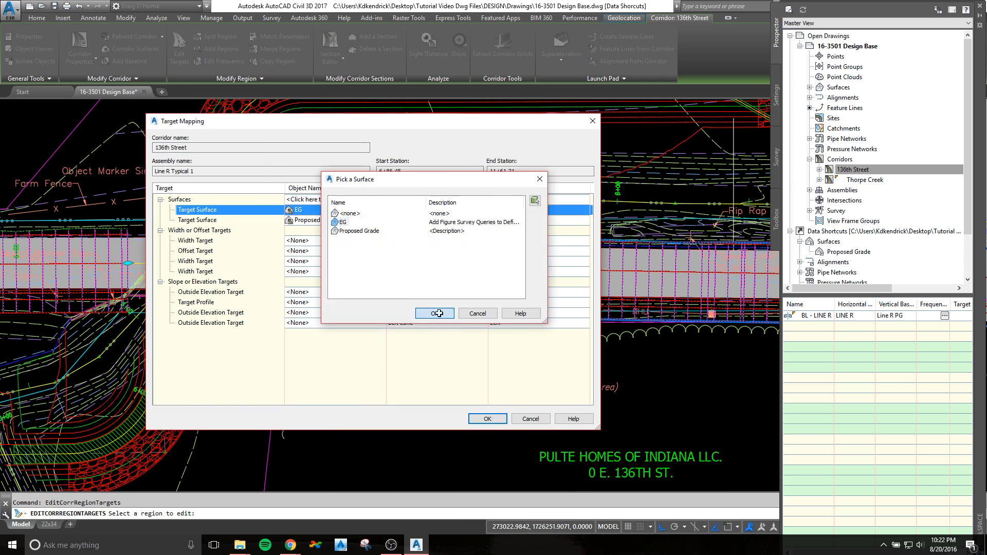
left_click(491, 423)
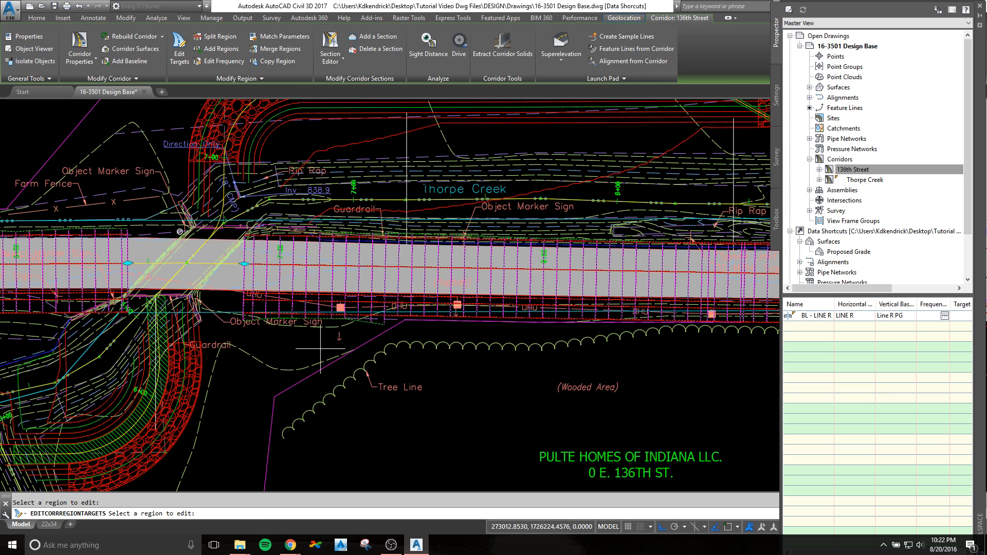
Step: Examine the daylight line along the wooded area from the creek crossing to the east intersection, and clear the corridor selection
scroll(278, 325, "up", 2)
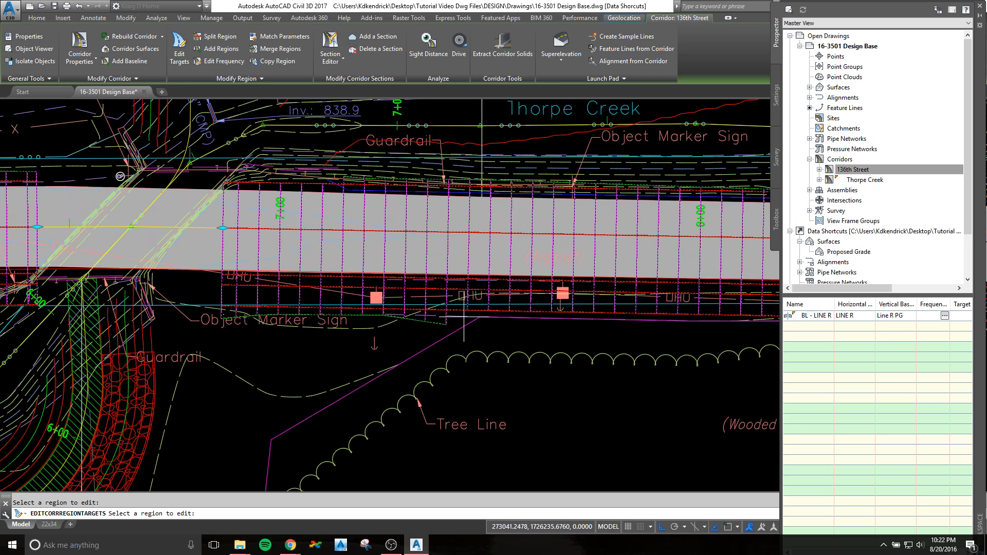
scroll(463, 315, "down", 2)
middle_click_drag(533, 327, 180, 316)
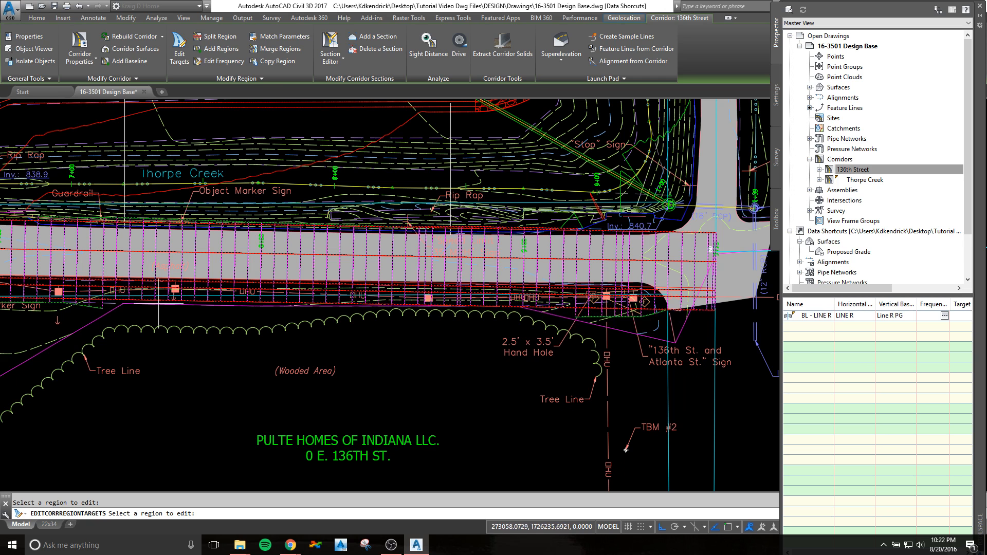
scroll(336, 308, "up", 2)
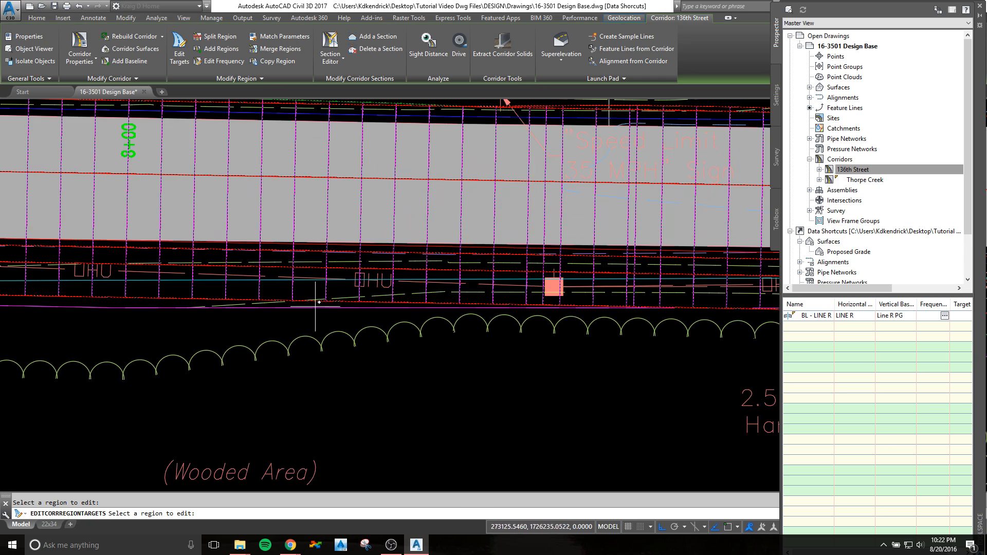
scroll(312, 319, "down", 3)
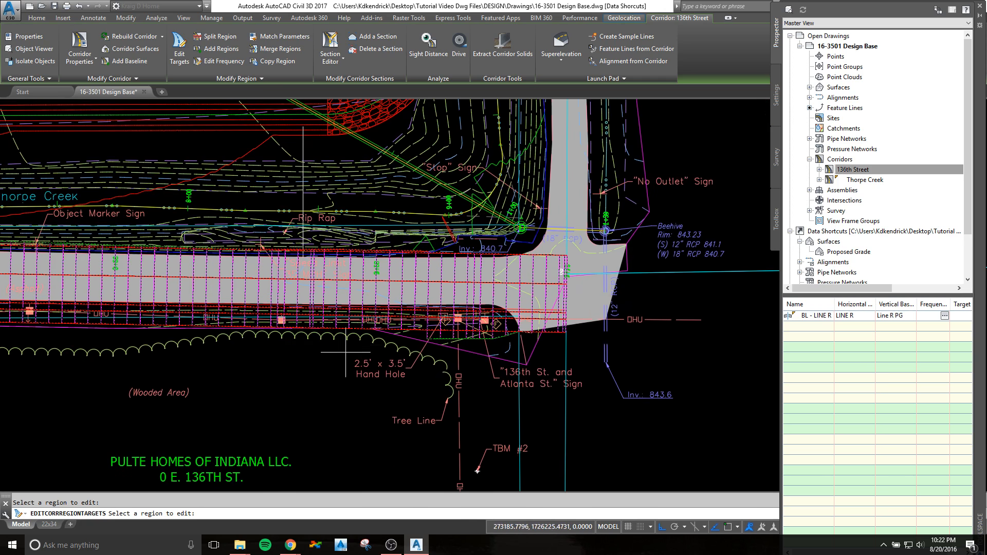
key("Escape")
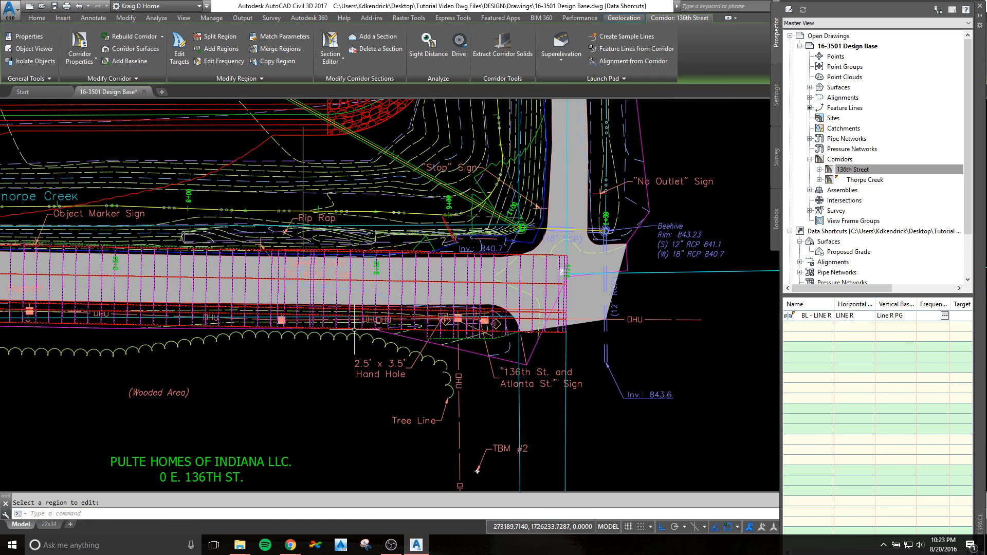
scroll(355, 330, "down", 2)
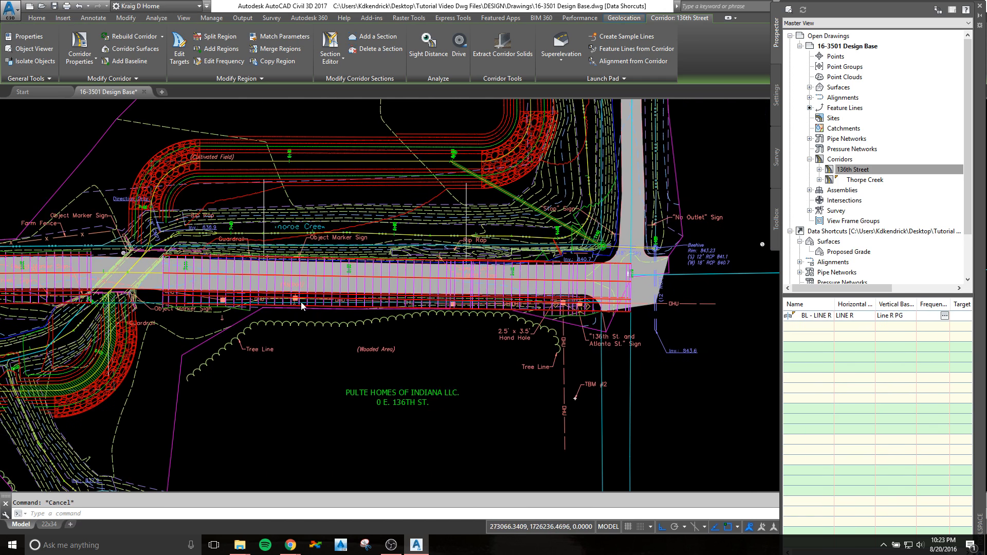
key("Escape")
Step: Create a sample line group on alignment LINE R, leaving the Thorpe Creek corridor and the second EG entry out of the sampled sources
scroll(668, 273, "down", 3)
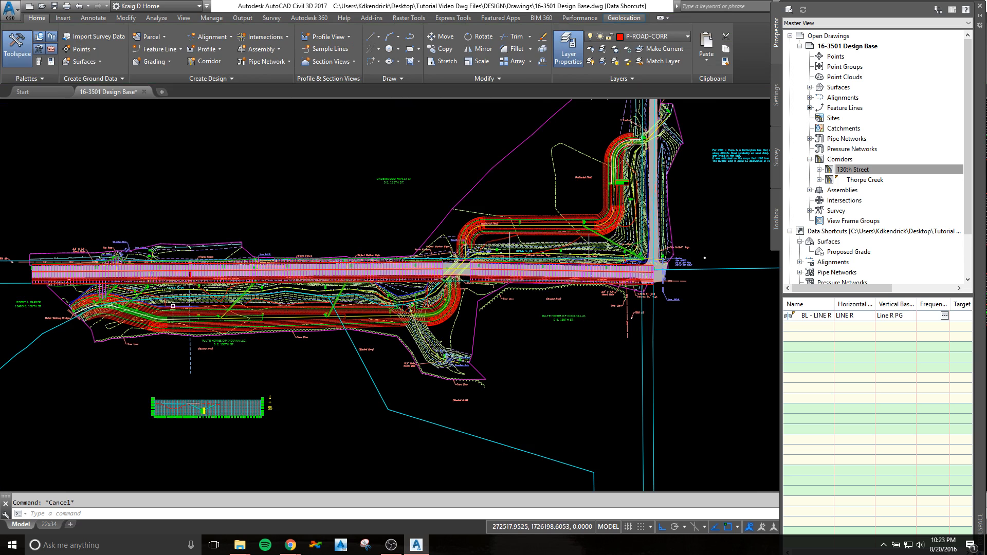
scroll(113, 281, "up", 8)
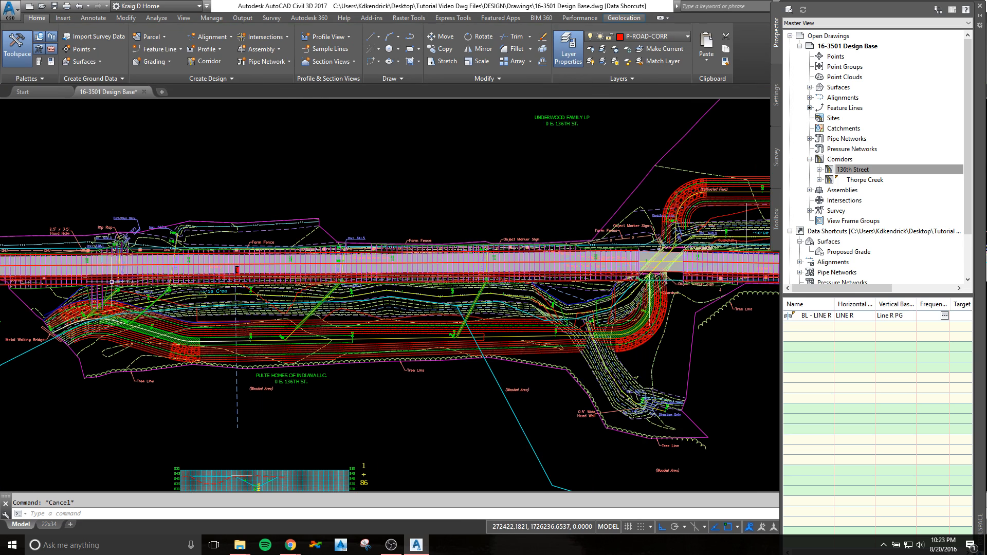
scroll(120, 251, "down", 4)
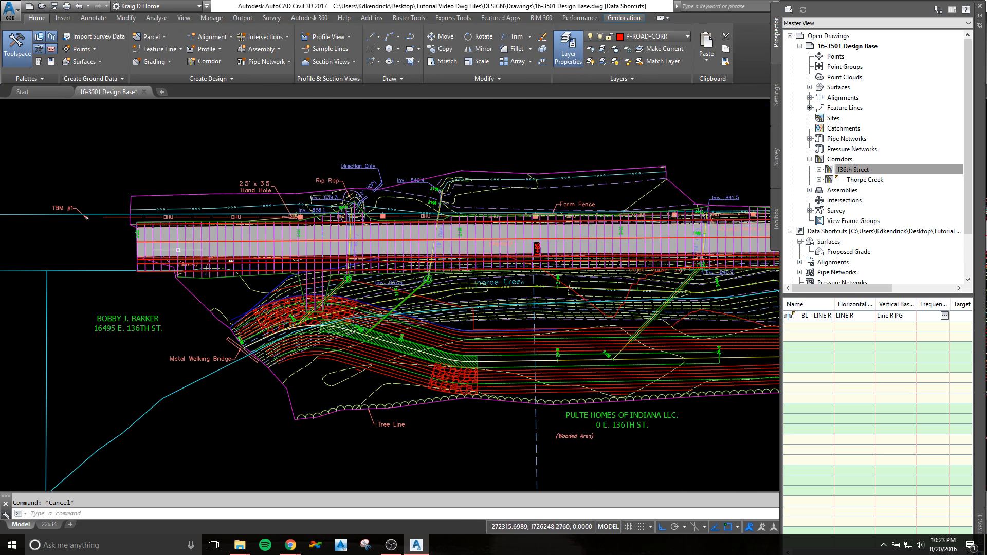
left_click(329, 49)
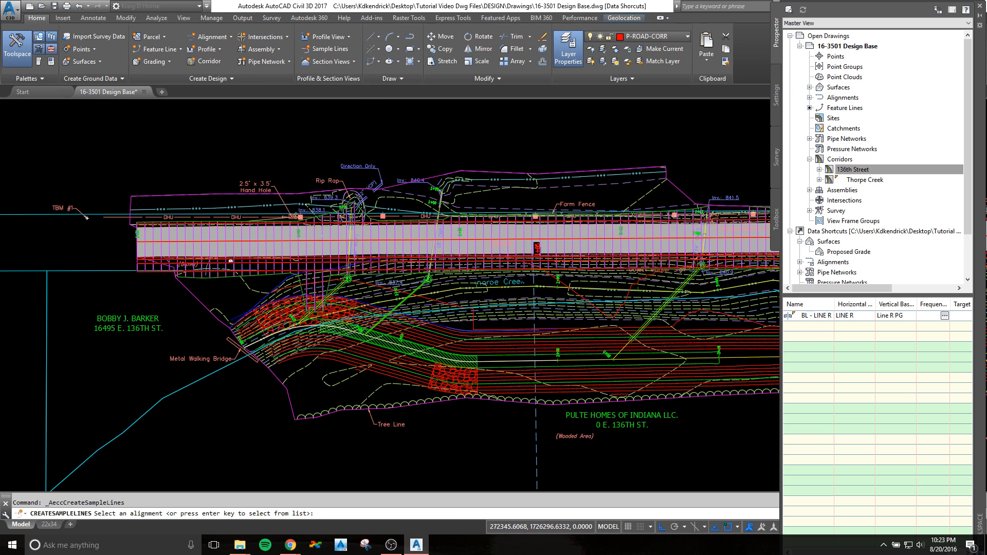
key("Return")
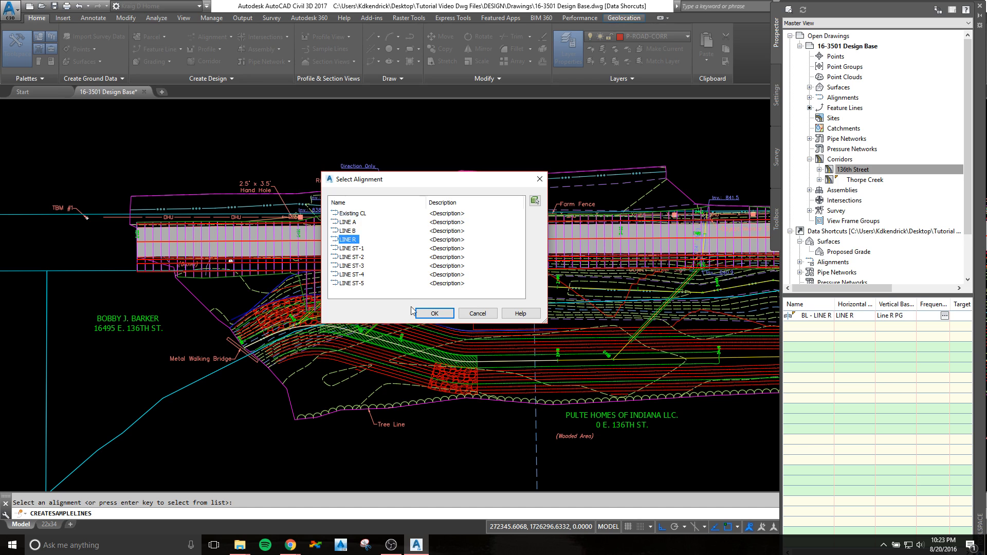
left_click(438, 315)
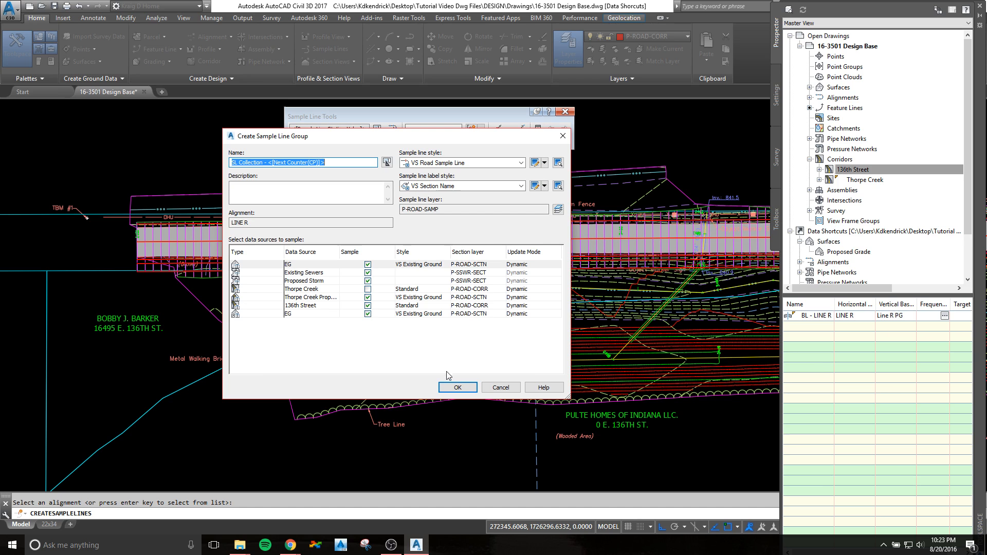
left_click(368, 315)
left_click(458, 387)
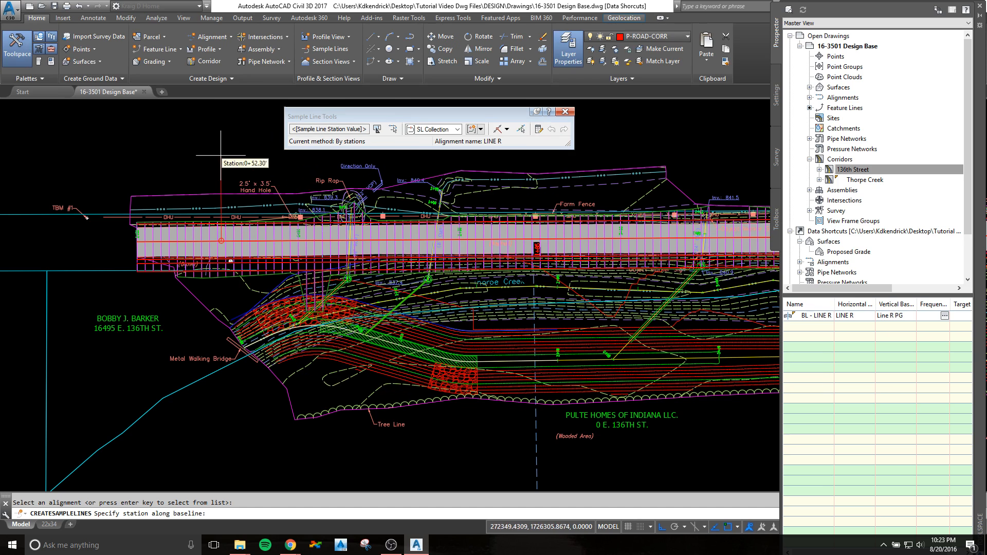
Step: Place one sample line at about station 0+55 on LINE R with 50-foot left and right swath widths
left_click(229, 180)
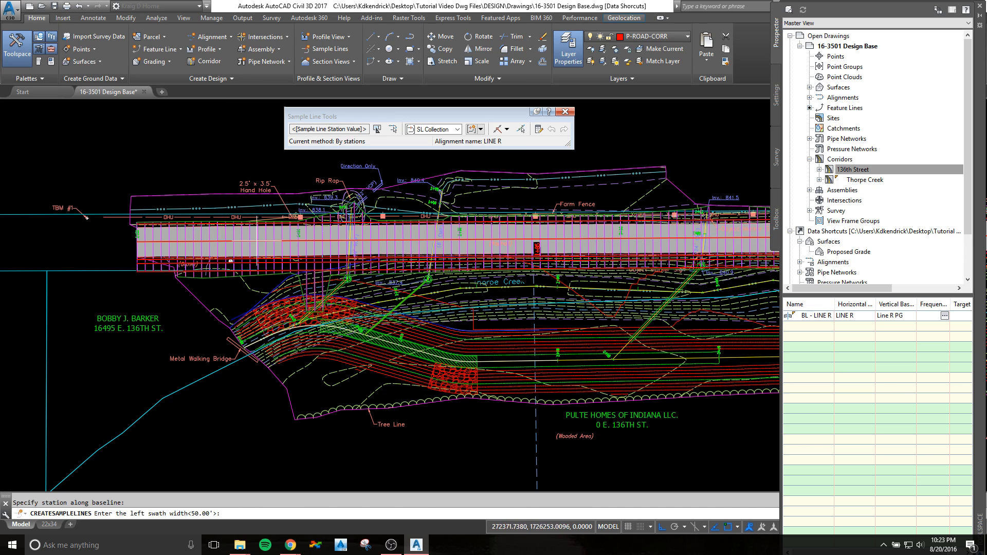
key("Return")
key("Return")
key("Return")
left_click(226, 285)
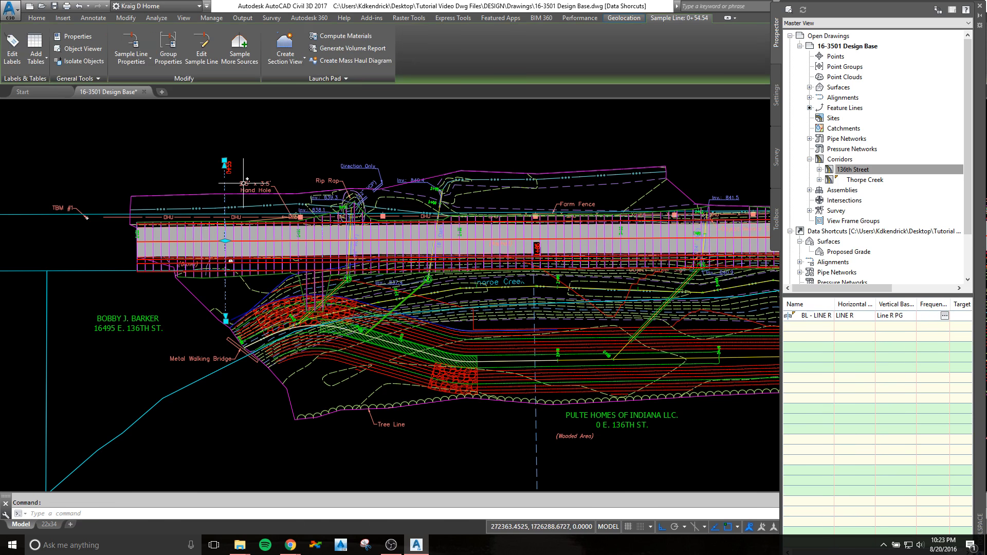
key("Escape")
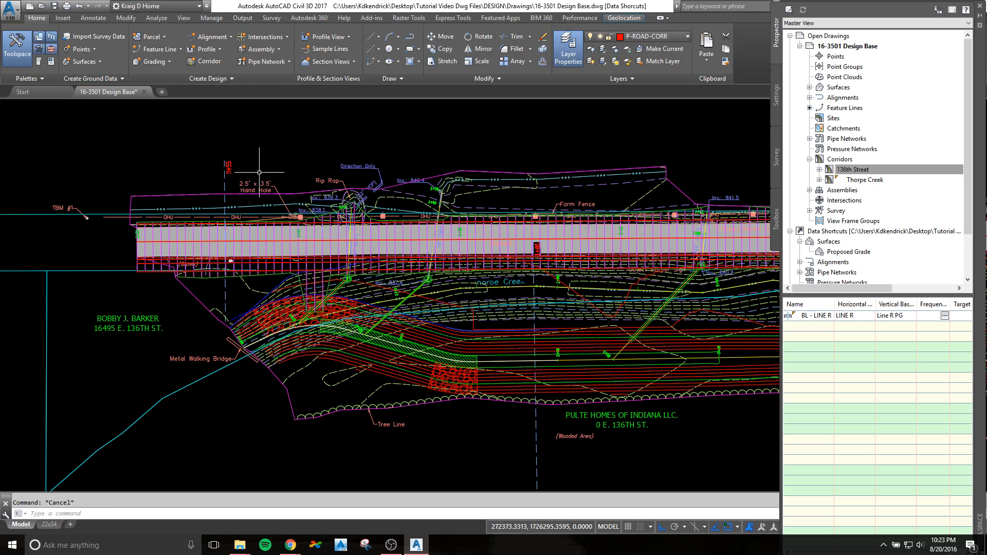
Step: Start a single section view for the LINE R sample line, keeping the automatic offset range
left_click(332, 64)
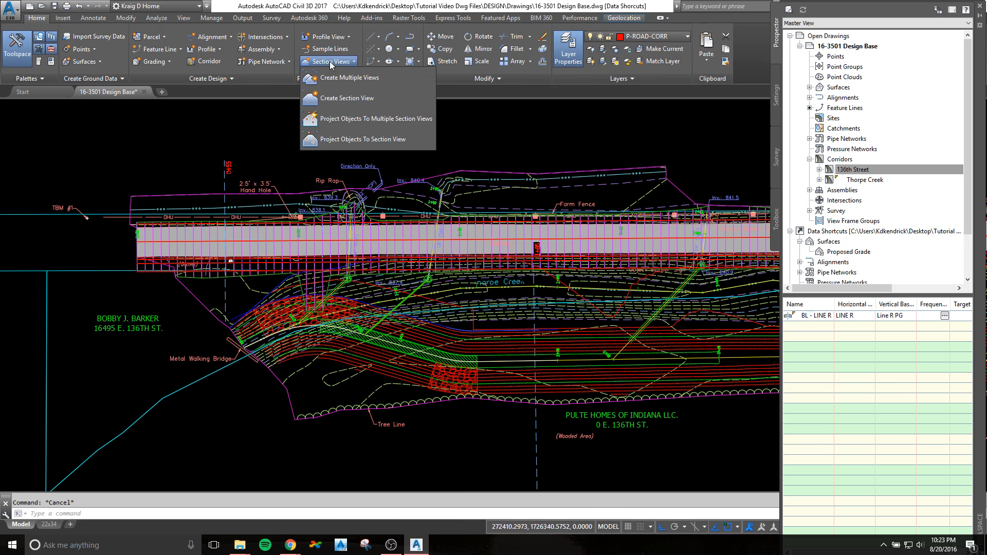
left_click(329, 98)
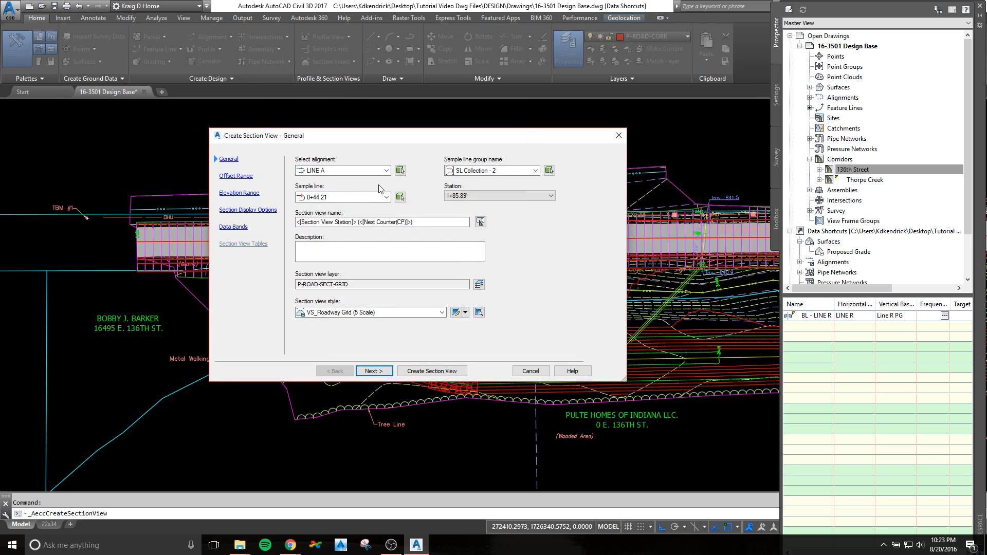
left_click(364, 176)
left_click(333, 184)
left_click(236, 176)
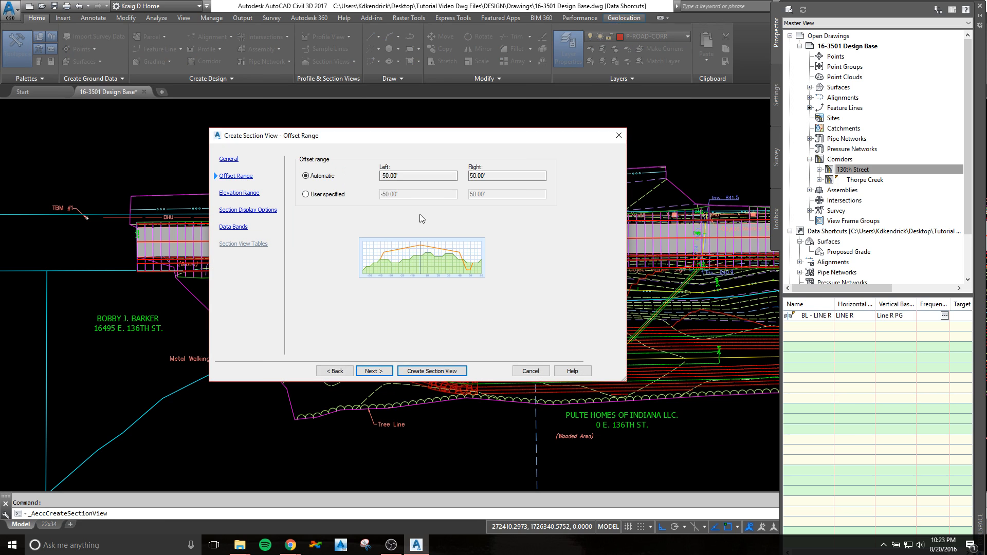
Step: Set the section view's elevation range to user specified, from 835 to 855 feet
left_click(226, 193)
left_click(317, 197)
left_click(408, 197)
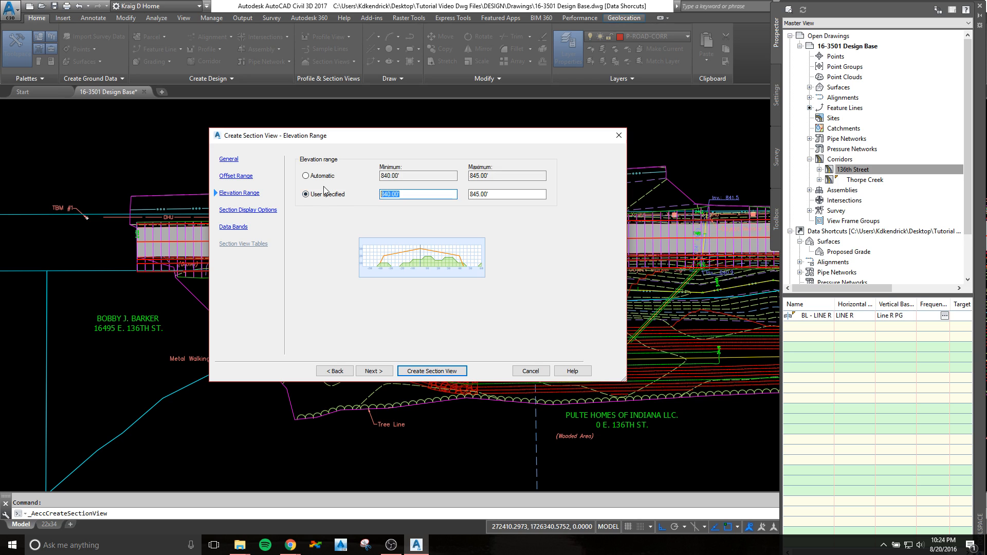
type("835")
key("Tab")
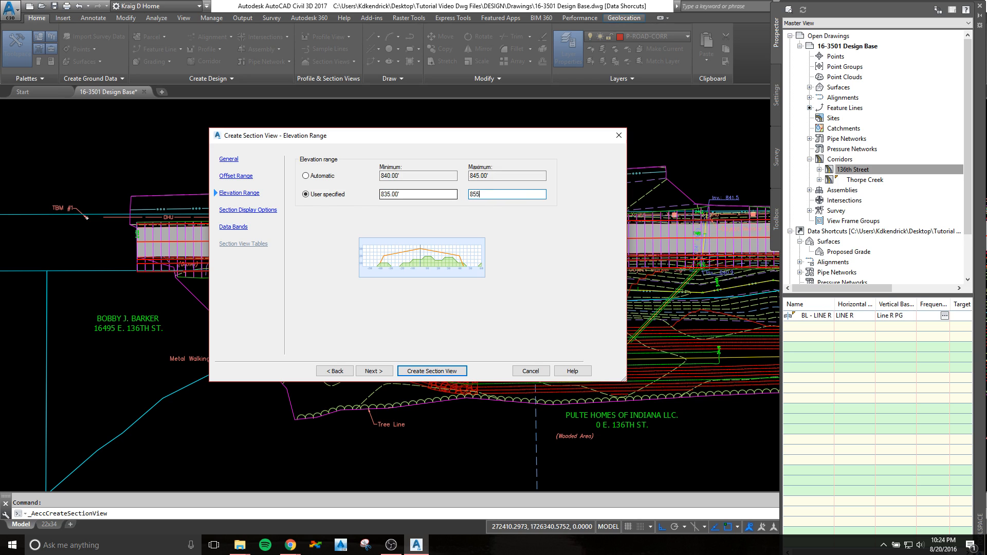
Step: Keep the section display options, create the section view, and place it in the empty area above the west part of the road
left_click(252, 211)
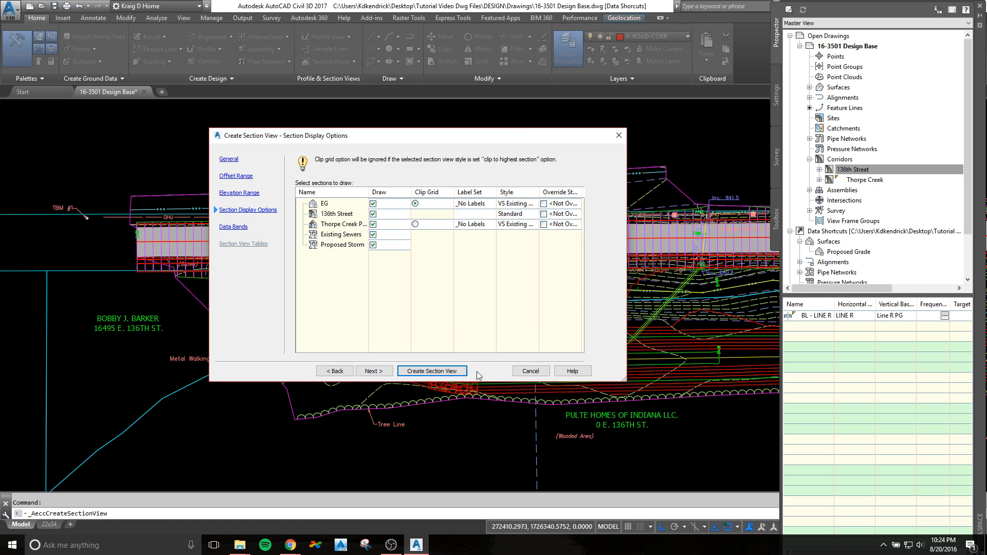
left_click(439, 371)
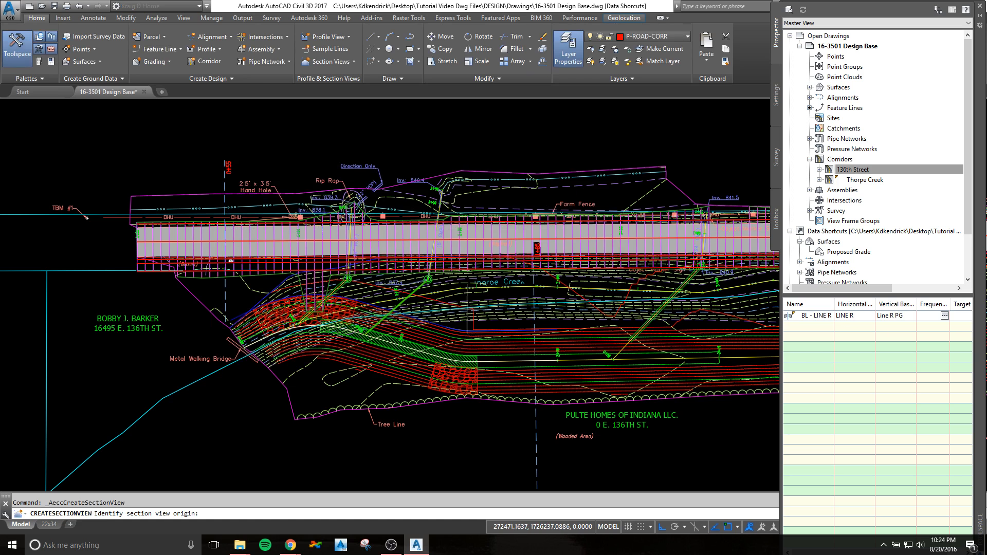
scroll(330, 216, "down", 2)
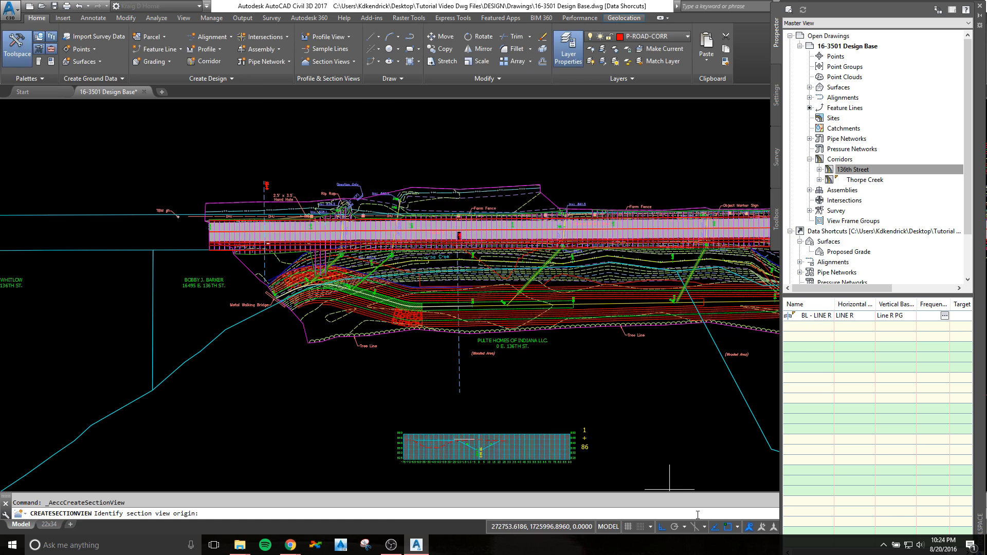
middle_click_drag(343, 151, 278, 245)
left_click(342, 203)
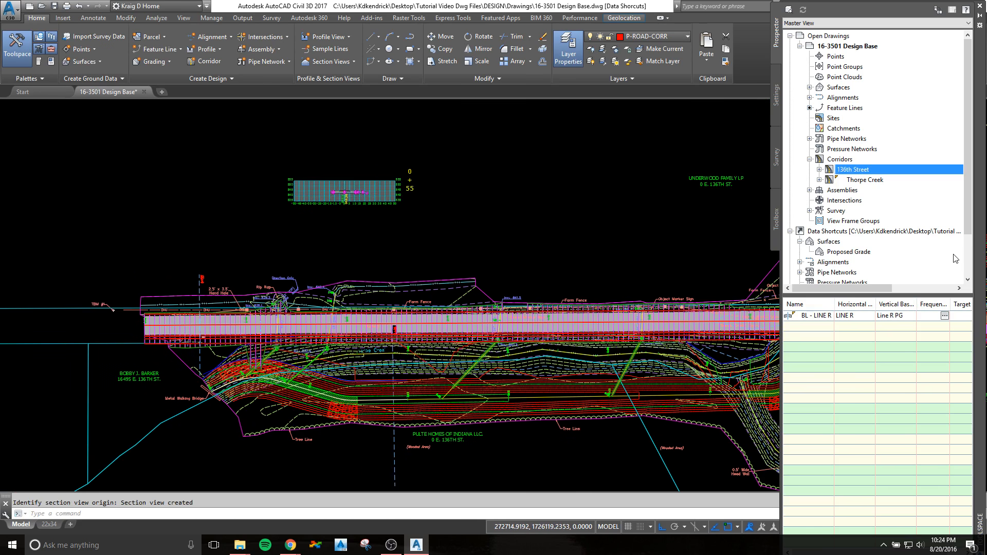
Step: Set the drawing's annotation scale to 1" = 5'
left_click_drag(980, 268, 744, 157)
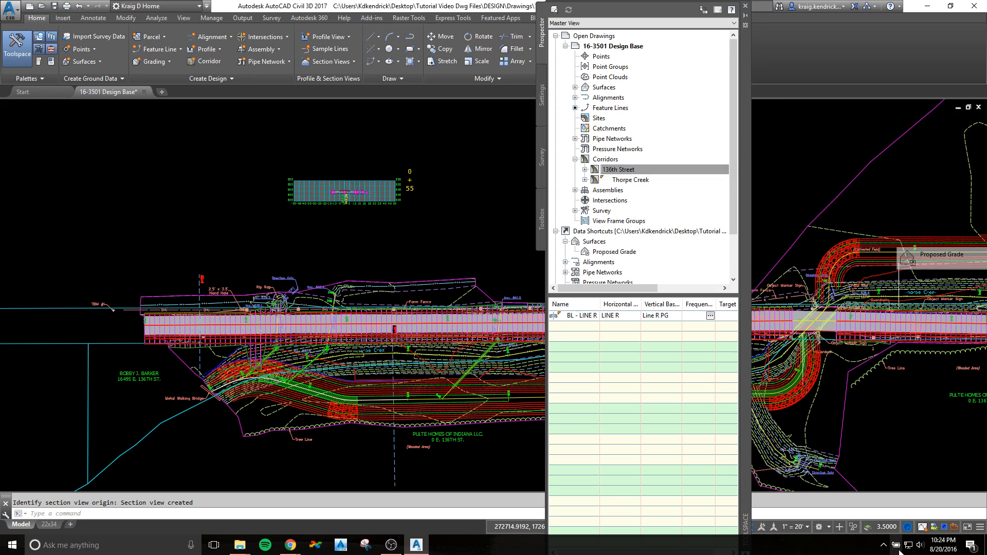
left_click(806, 527)
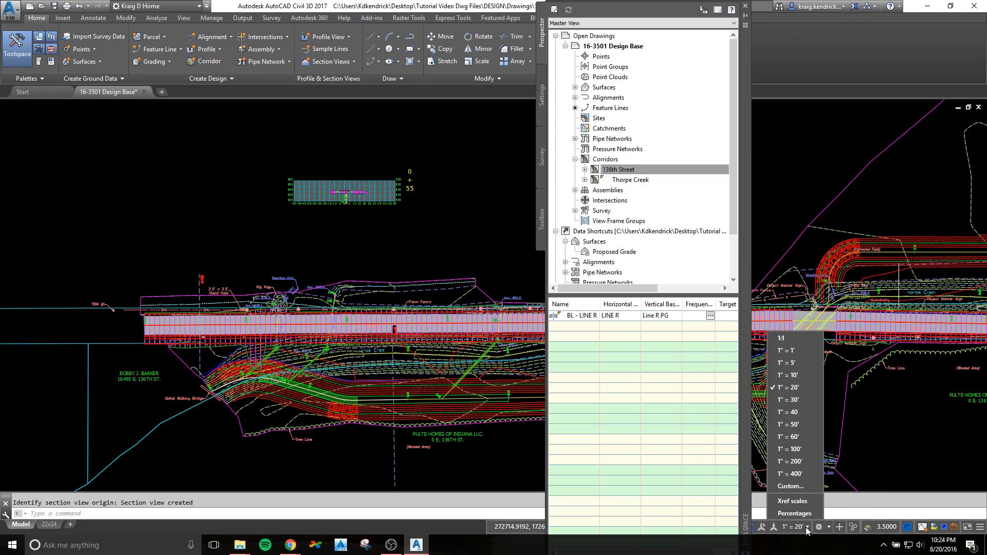
left_click(779, 365)
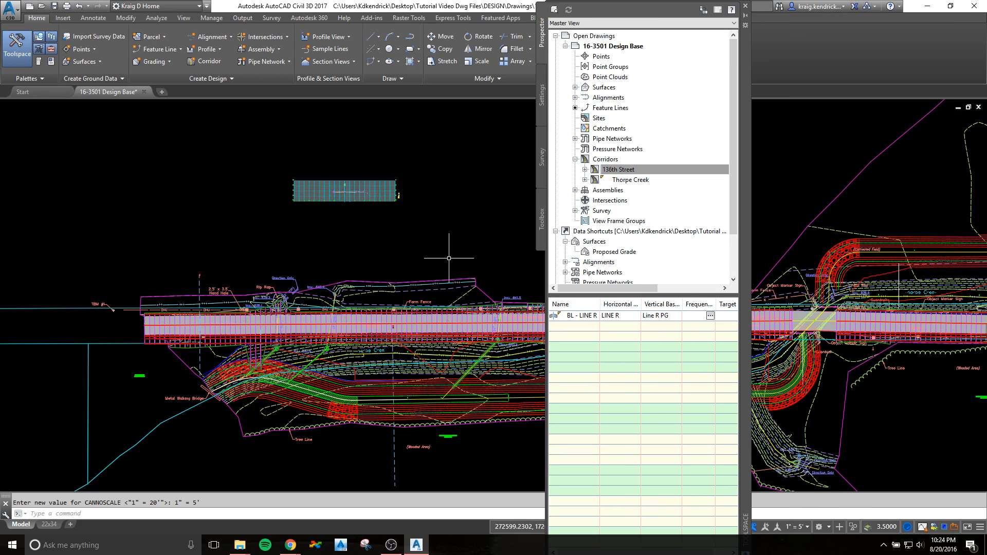
left_click_drag(745, 251, 0, 251)
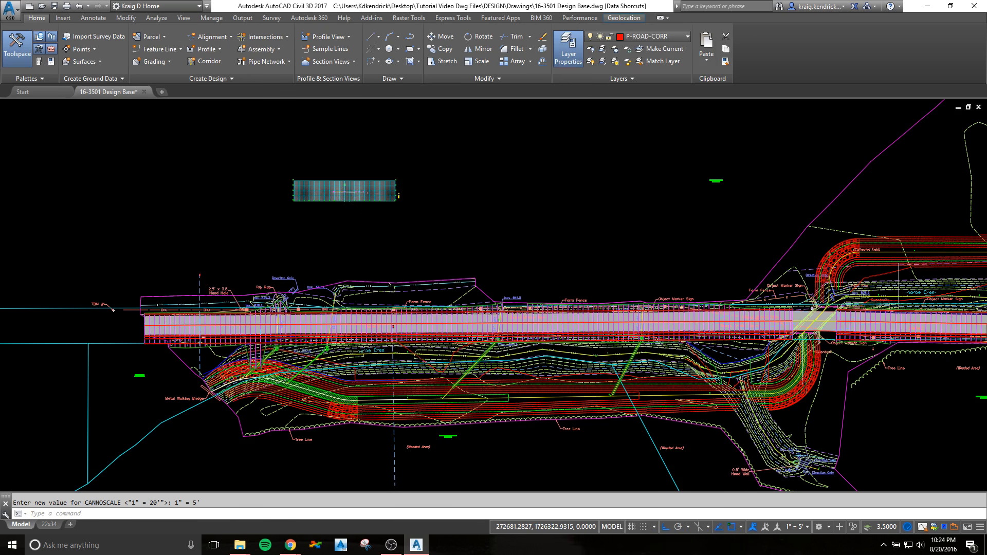
left_click(387, 213)
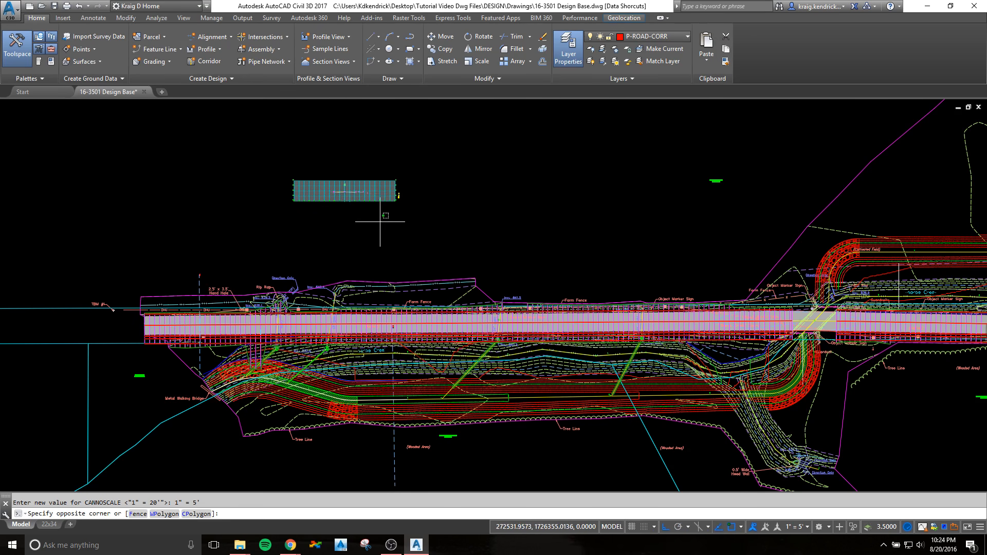
Step: Change the 136th Street corridor section's code set style to one that fills the pavement green and labels the side slopes
scroll(343, 186, "up", 8)
scroll(263, 206, "up", 5)
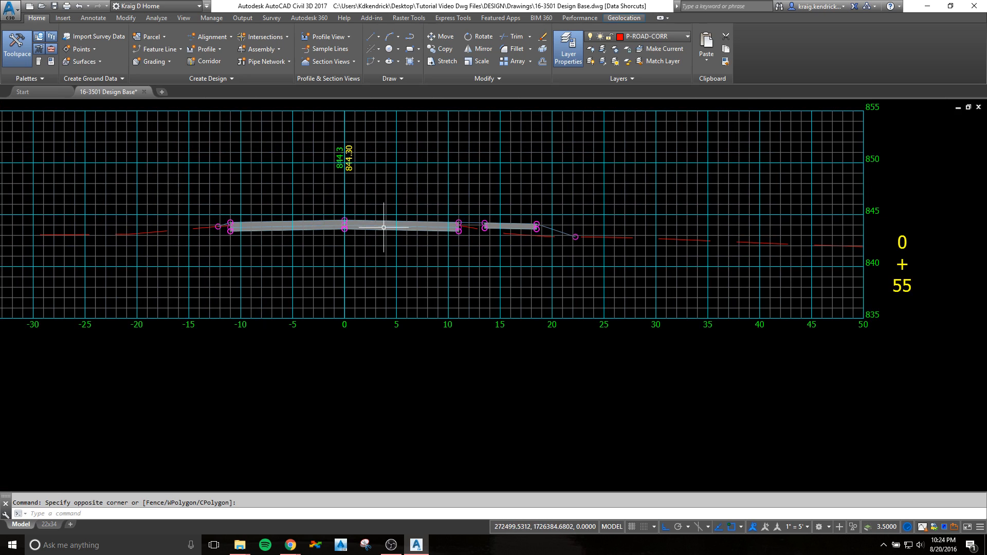
left_click(403, 204)
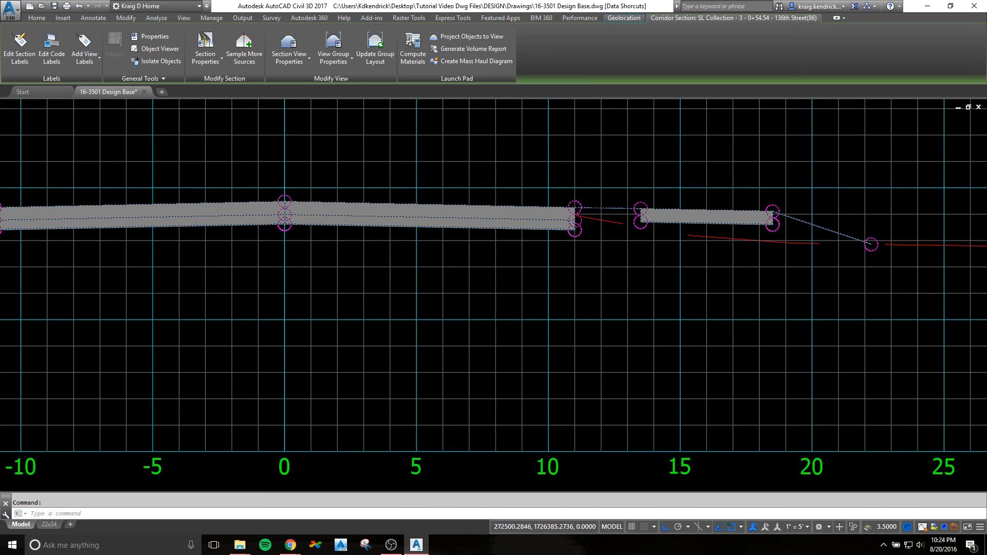
right_click(403, 178)
left_click(429, 282)
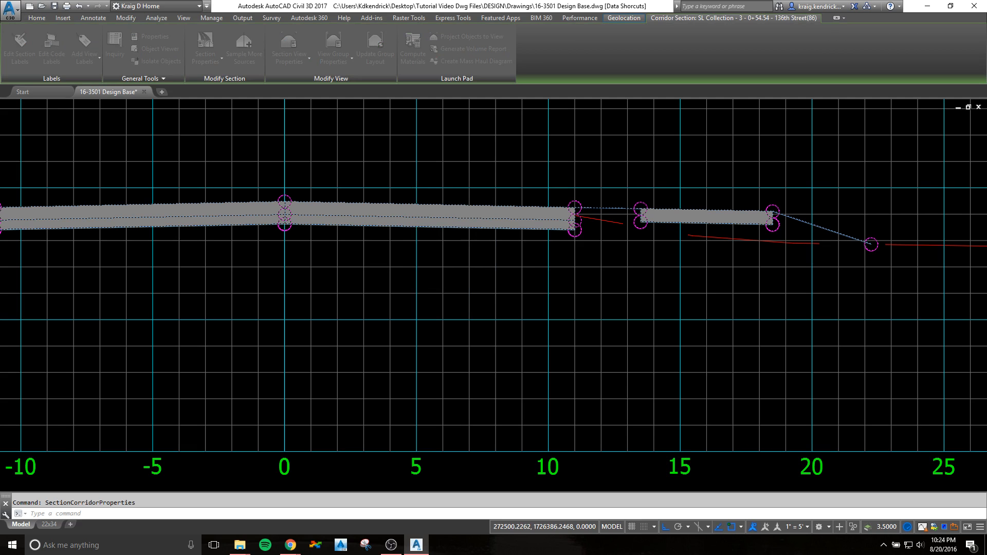
scroll(460, 260, "down", 3)
middle_click_drag(304, 276, 381, 304)
scroll(409, 283, "up", 4)
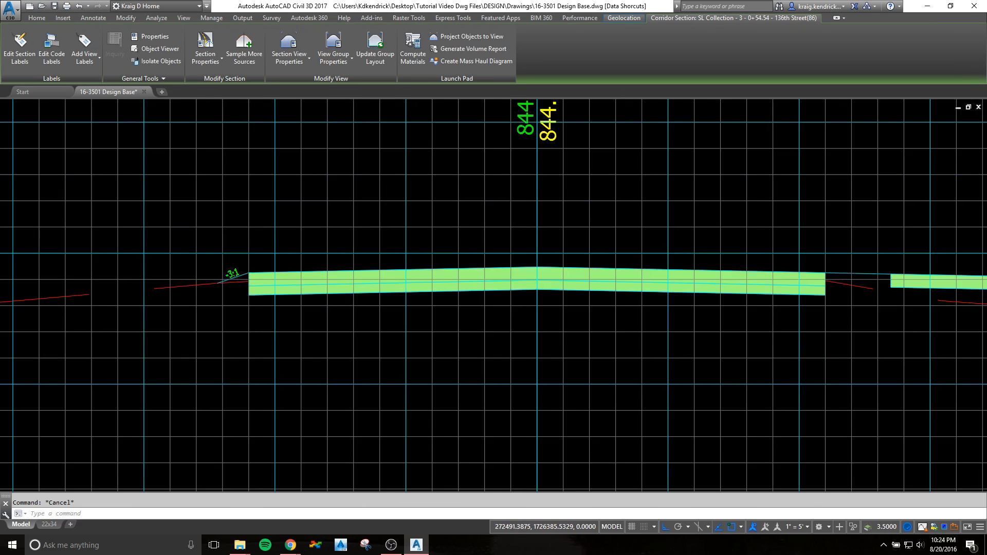
scroll(411, 286, "down", 2)
key("Escape")
Step: Examine the station 0+55 section view, including the pavement, the separate path and the daylight slopes on both sides
middle_click_drag(623, 304, 410, 312)
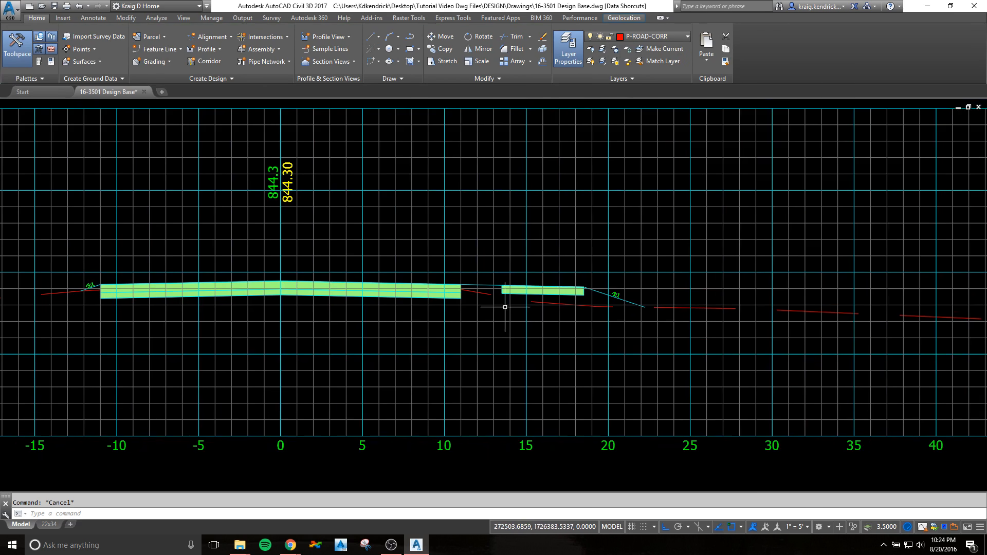
scroll(661, 326, "down", 8)
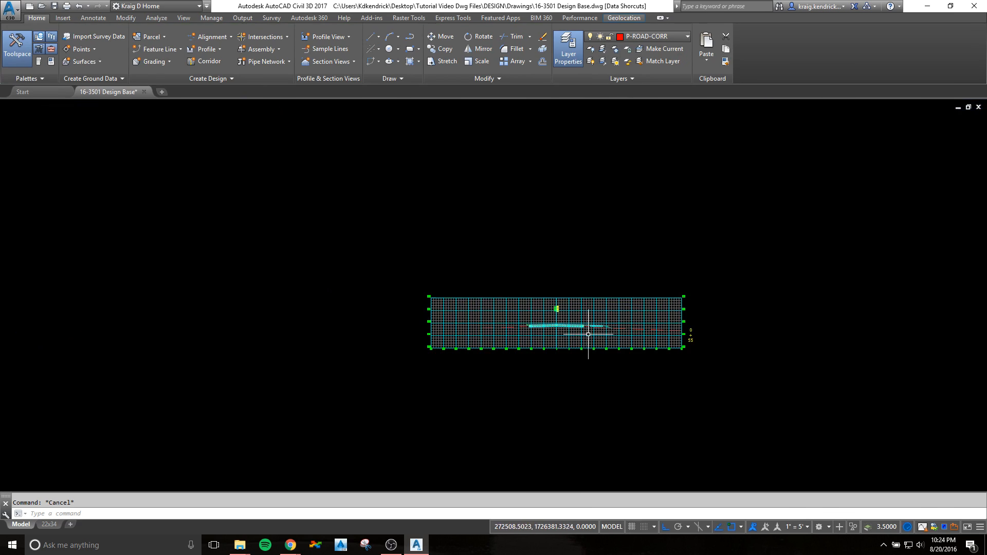
scroll(499, 304, "up", 10)
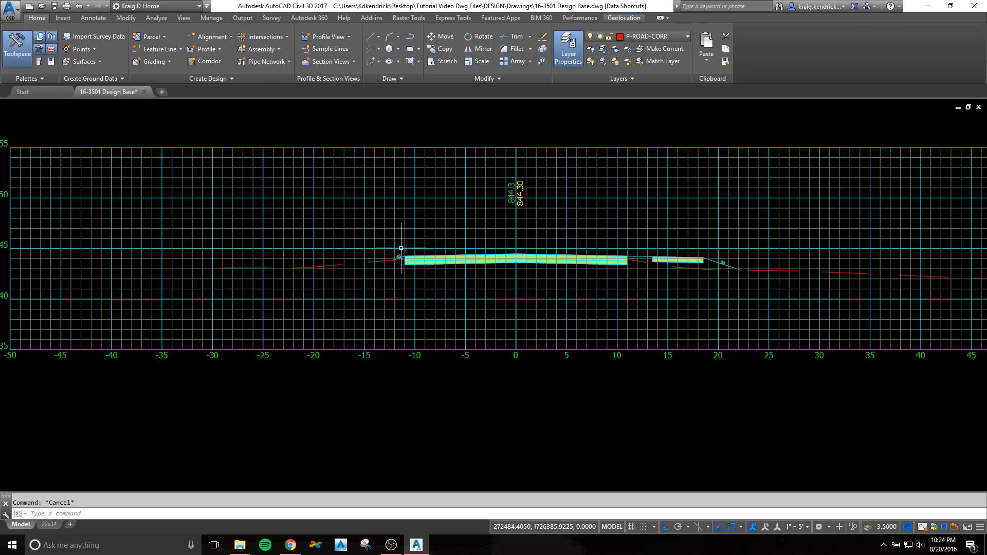
scroll(336, 328, "down", 5)
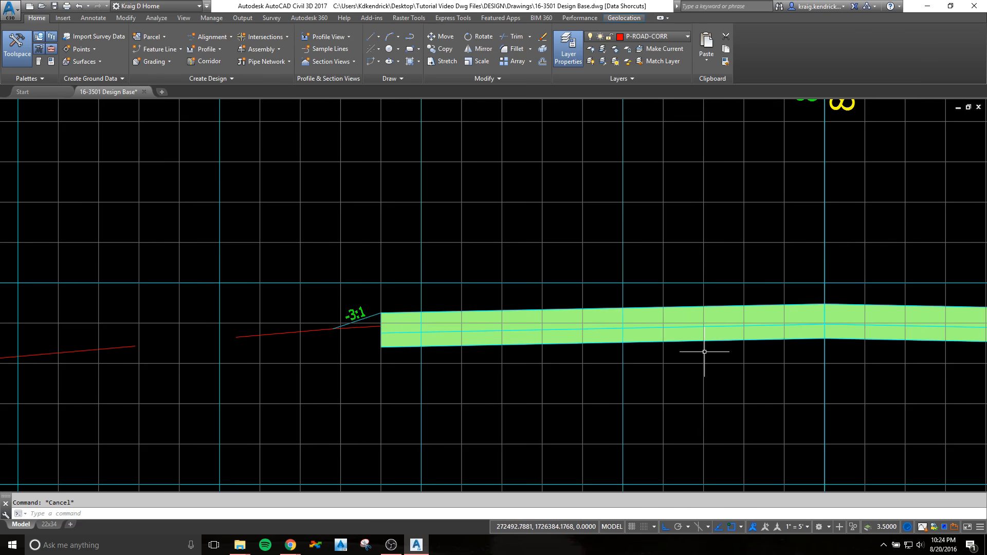
scroll(796, 344, "down", 1)
middle_click_drag(797, 343, 146, 282)
scroll(738, 324, "up", 2)
scroll(740, 293, "down", 10)
Step: Move the LINE R sample line east along the alignment to about station 4+25
middle_click_drag(499, 369, 579, 260)
scroll(536, 305, "down", 6)
middle_click_drag(517, 322, 513, 307)
scroll(455, 314, "up", 4)
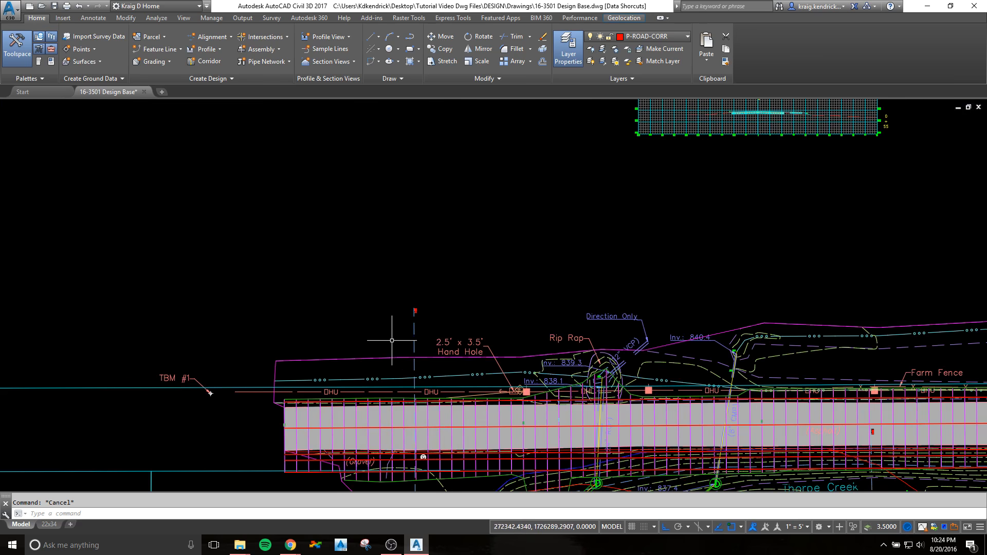
left_click(415, 427)
scroll(415, 427, "down", 4)
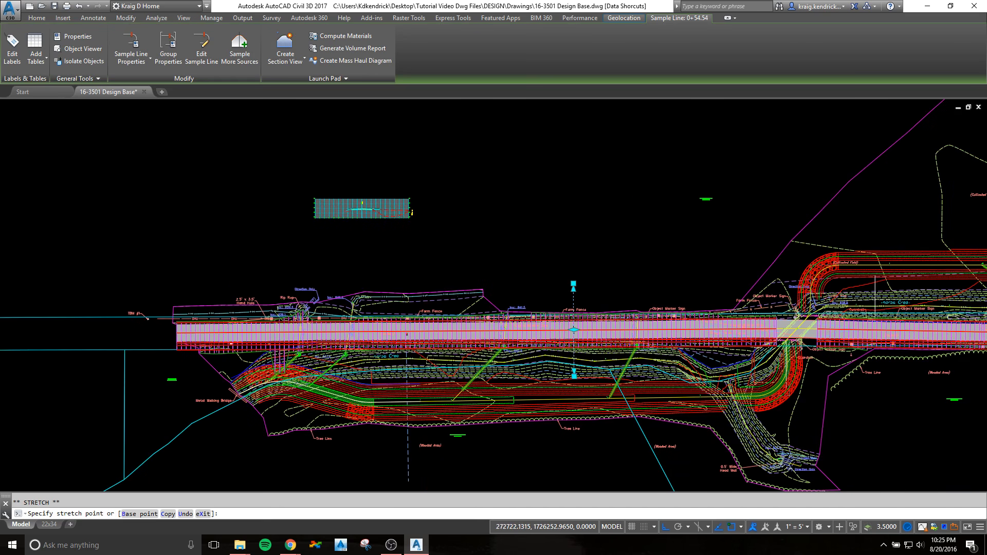
key("Escape")
Step: Set the Thorpe Creek Proposed Grade section's object style to VS Finished Ground
scroll(380, 224, "up", 8)
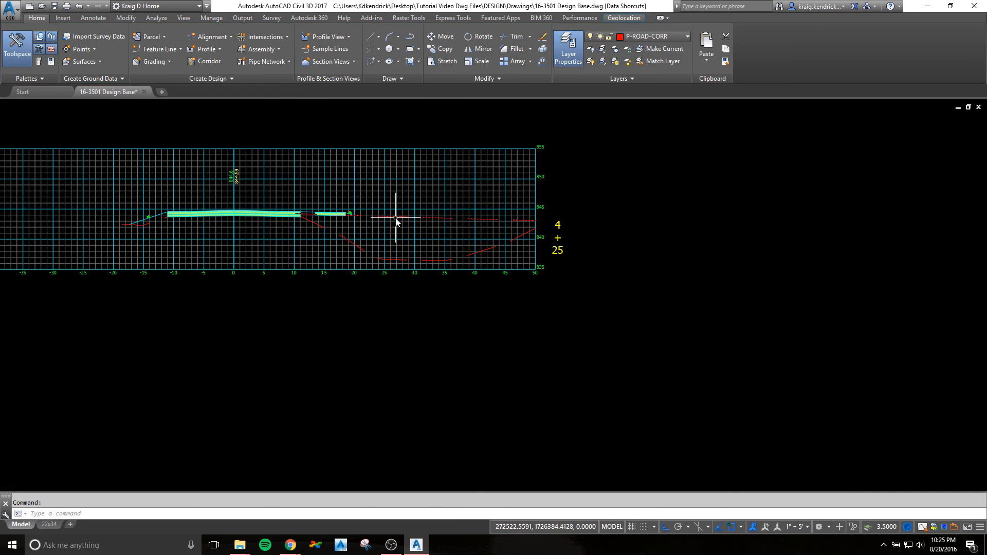
left_click(396, 219)
left_click(37, 18)
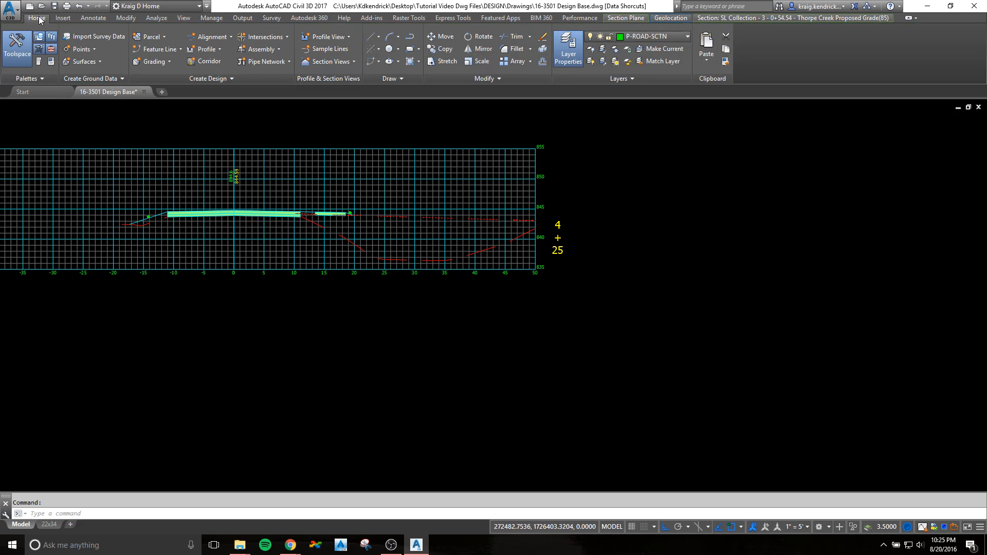
right_click(366, 211)
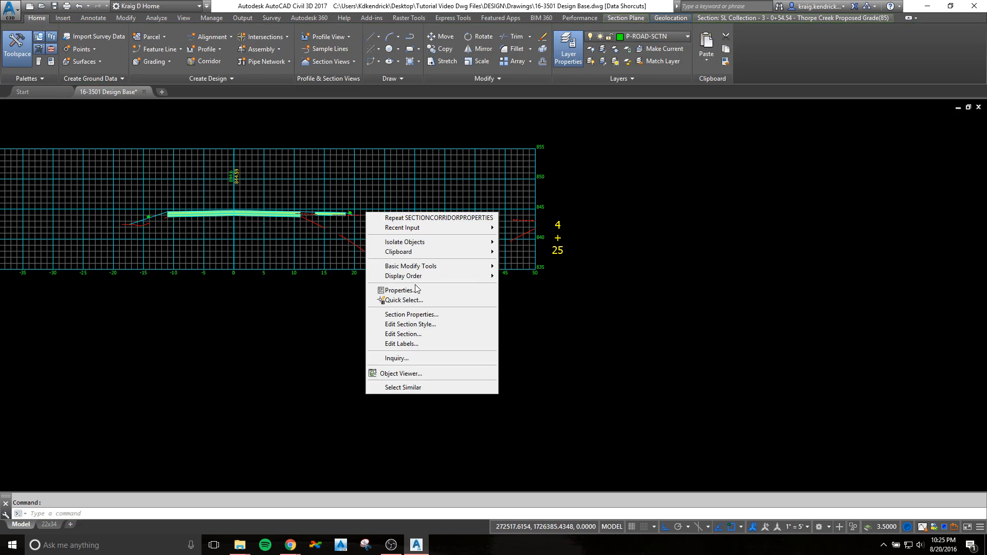
left_click(412, 313)
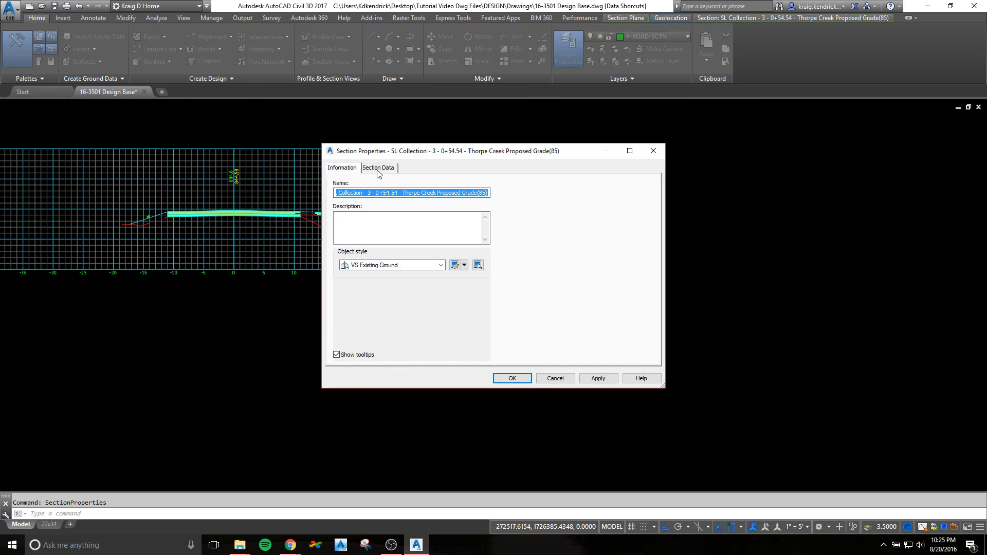
left_click(432, 265)
left_click(382, 291)
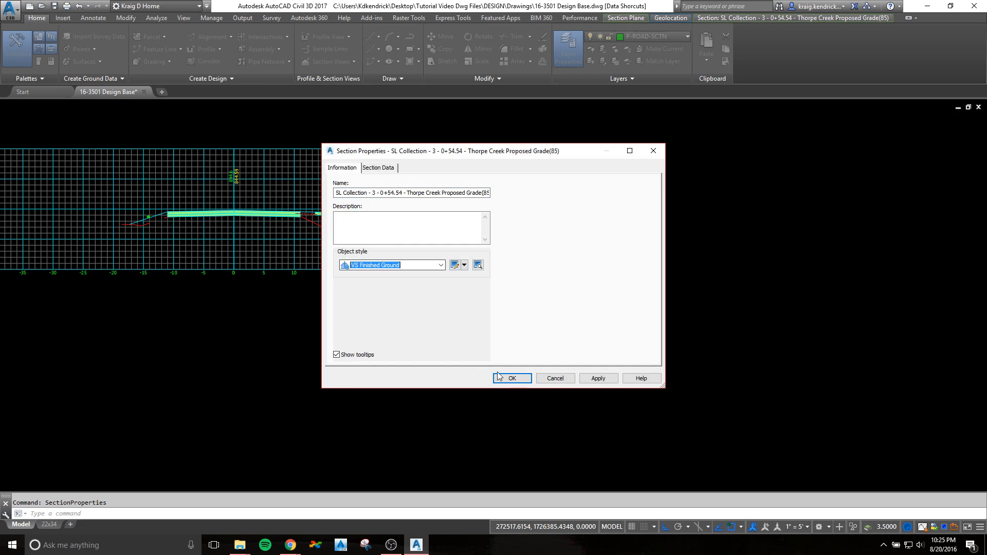
left_click(512, 379)
key("Escape")
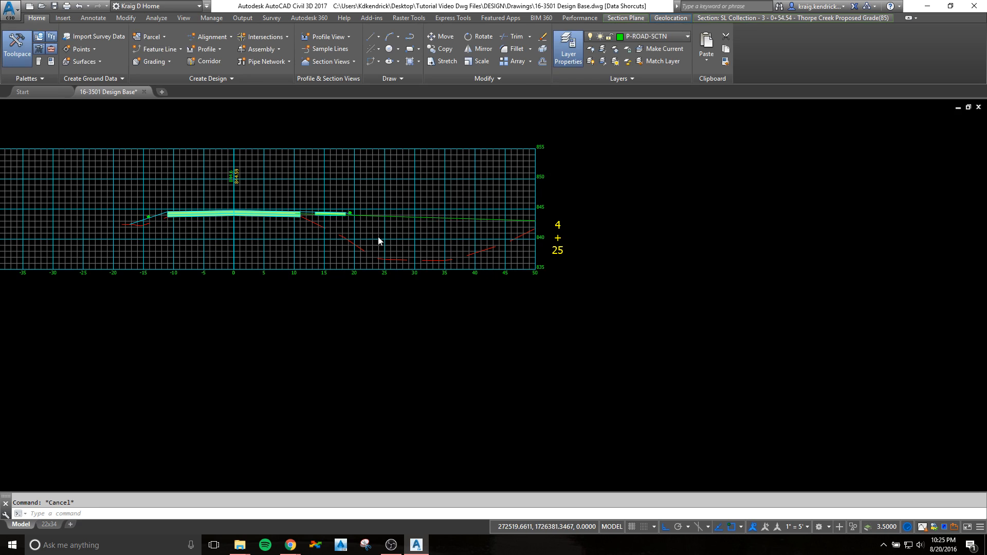
Step: Examine the station 4+25 section view, checking the ground surface each side slope daylights to
scroll(347, 214, "up", 4)
scroll(348, 194, "down", 4)
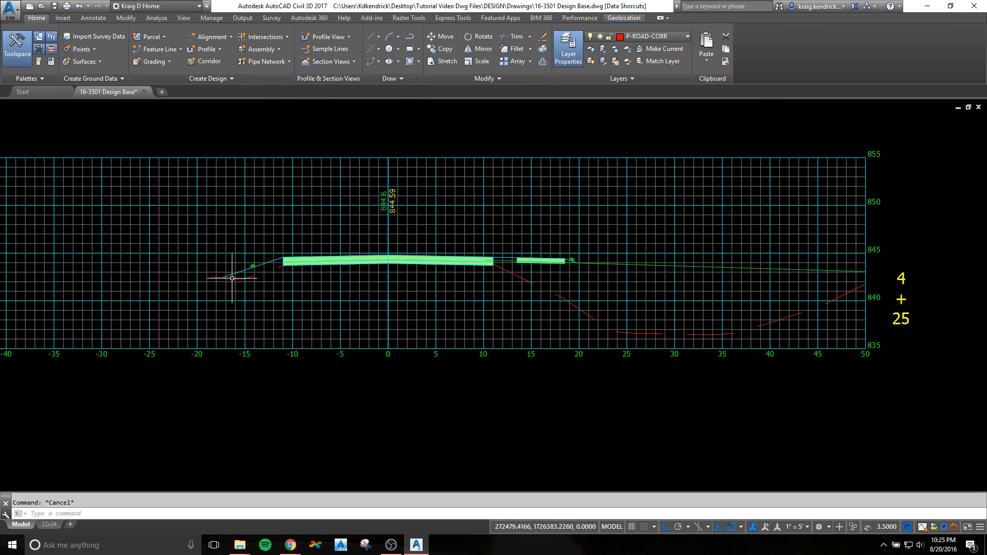
scroll(232, 278, "up", 5)
scroll(209, 271, "down", 3)
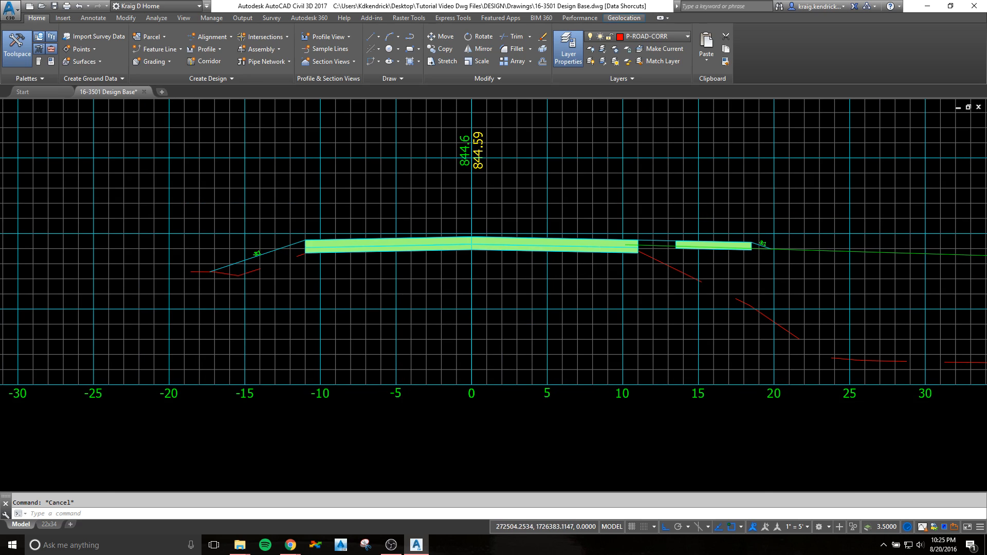
scroll(601, 275, "down", 2)
scroll(447, 271, "up", 4)
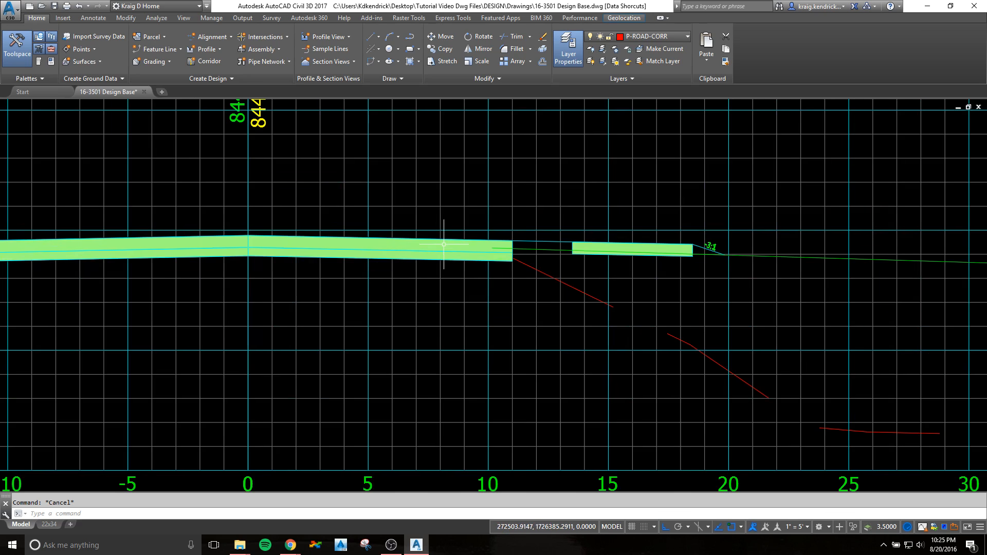
scroll(431, 277, "down", 2)
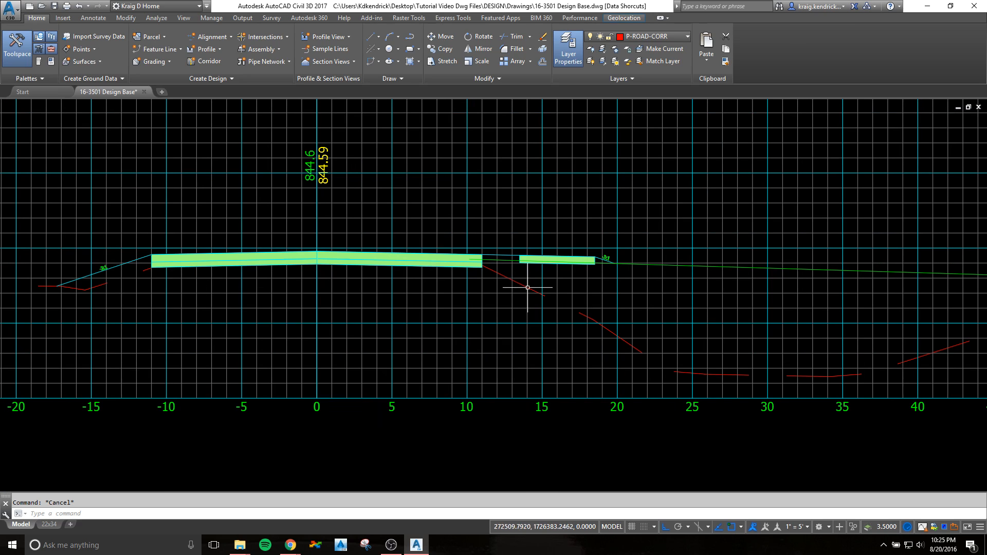
scroll(430, 238, "up", 4)
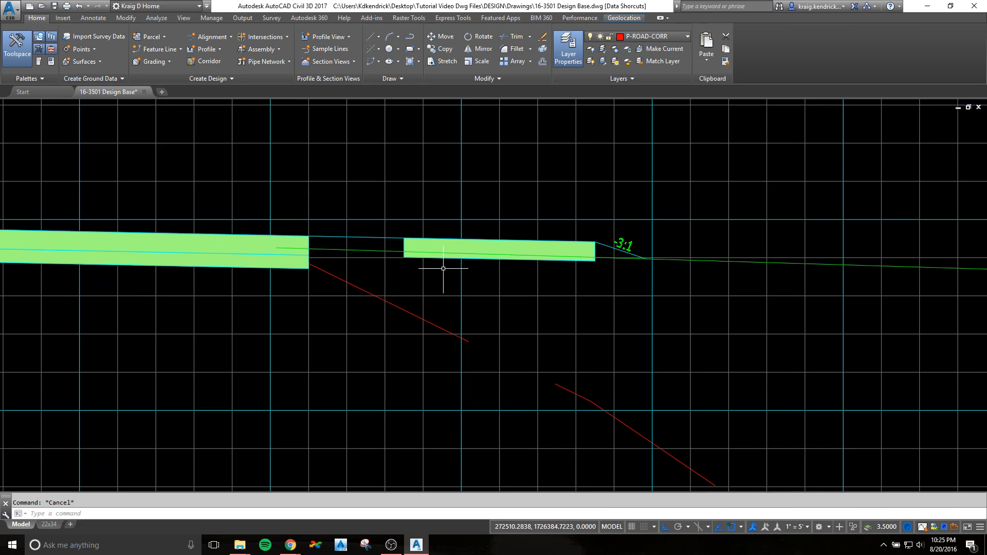
Step: Look along the 136th Street corridor in plan from the west part to the east intersection
scroll(443, 271, "down", 6)
middle_click_drag(455, 308, 390, 210)
scroll(391, 212, "down", 1)
middle_click_drag(446, 343, 294, 233)
middle_click_drag(579, 308, 252, 335)
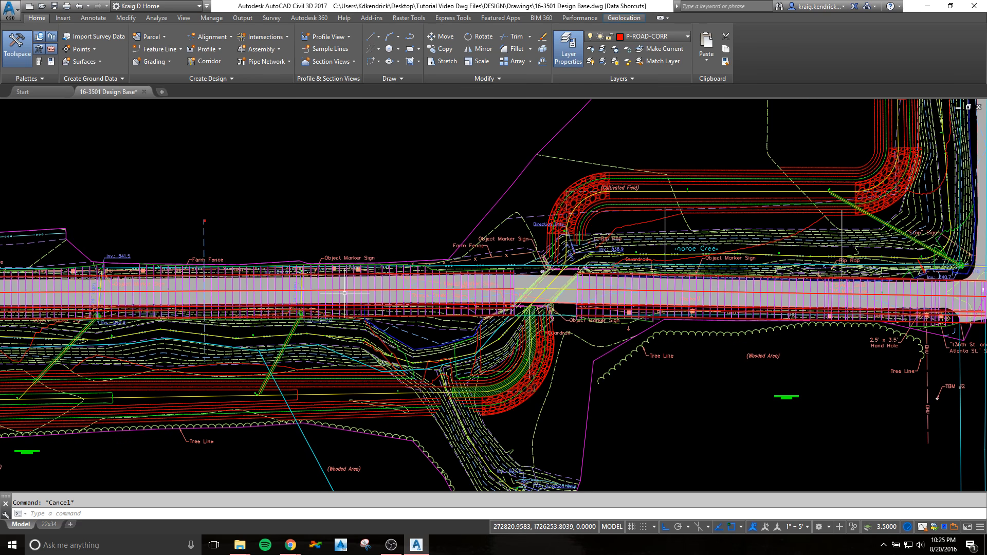
middle_click_drag(483, 297, 227, 323)
scroll(534, 327, "up", 2)
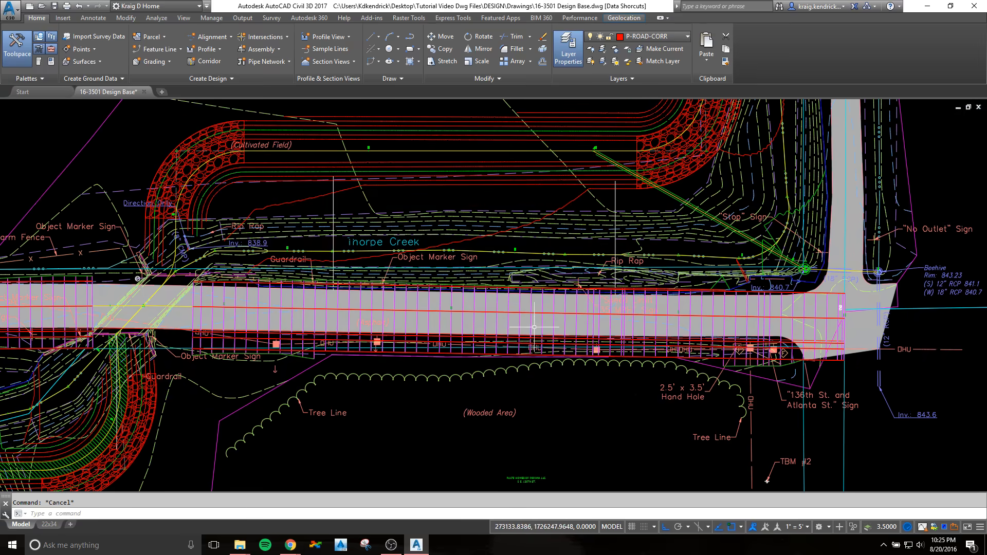
Step: Move the Line R PG profile's vertical intersection point at station 3+50 straight down, well below the existing ground line
scroll(485, 328, "down", 6)
scroll(561, 309, "down", 2)
middle_click_drag(630, 277, 233, 304)
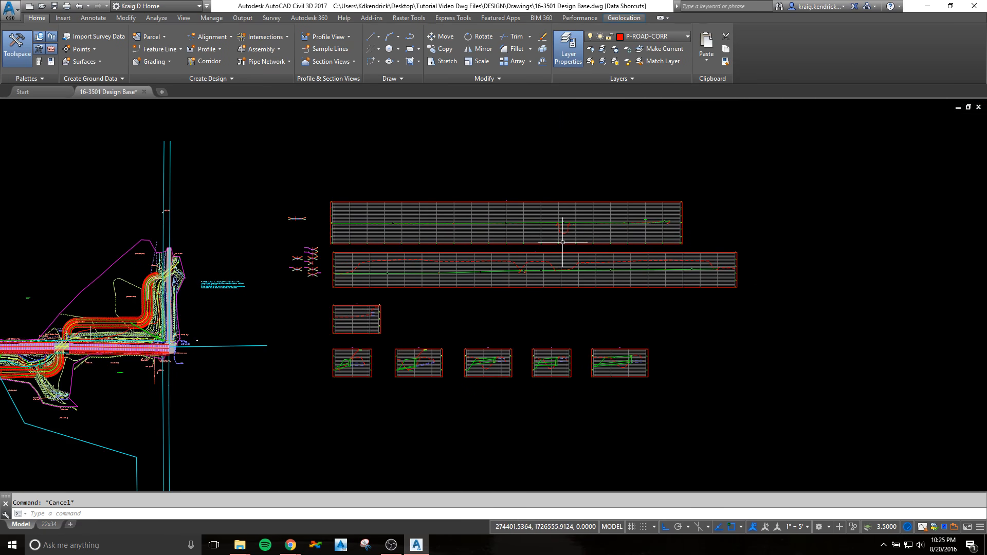
scroll(370, 221, "up", 5)
scroll(447, 221, "up", 3)
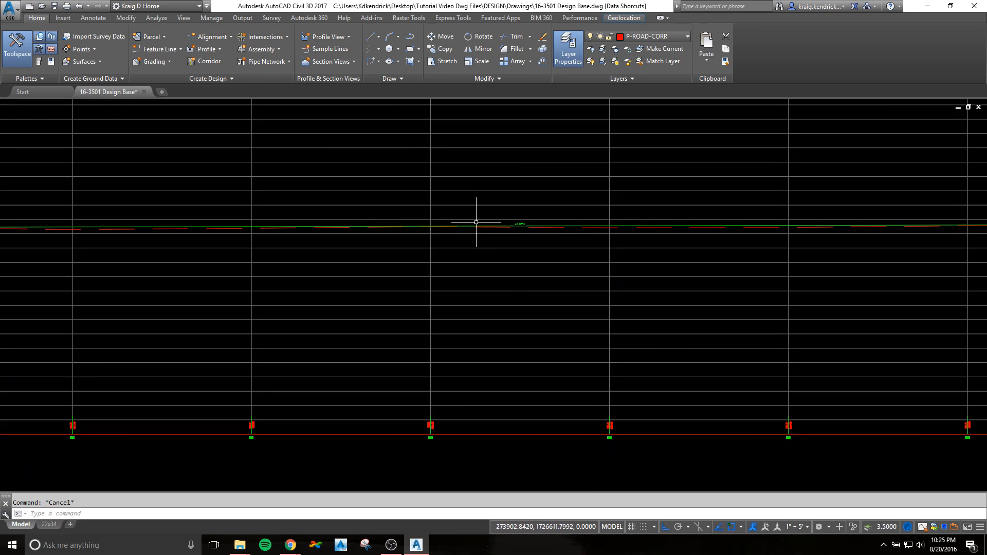
left_click(481, 221)
key("Escape")
left_click(486, 226)
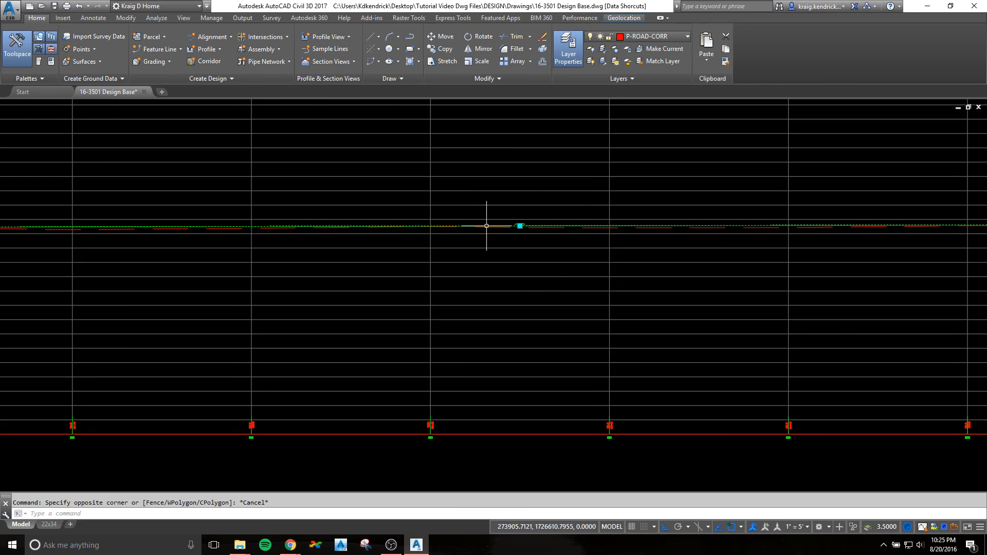
scroll(524, 224, "down", 4)
scroll(552, 256, "up", 4)
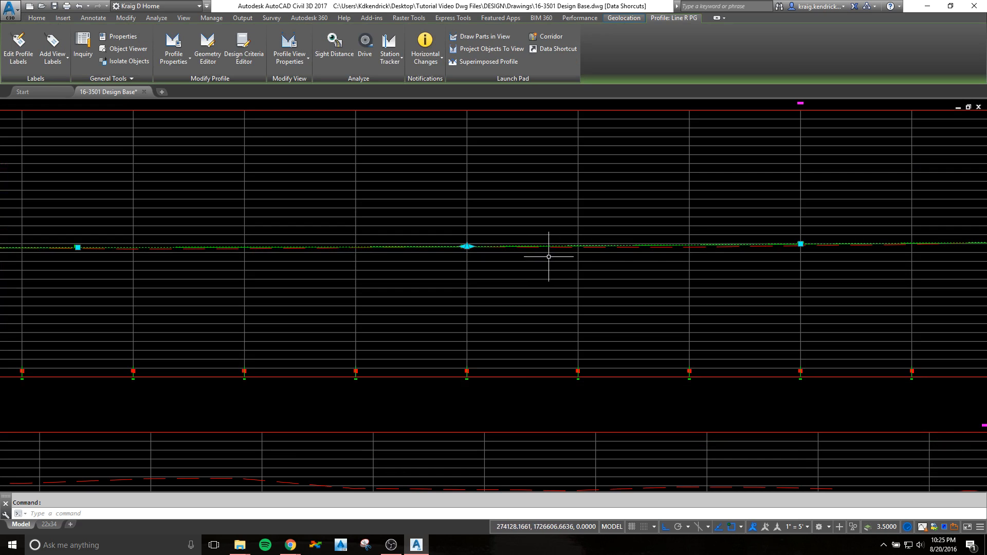
scroll(475, 252, "up", 4)
scroll(457, 195, "up", 5)
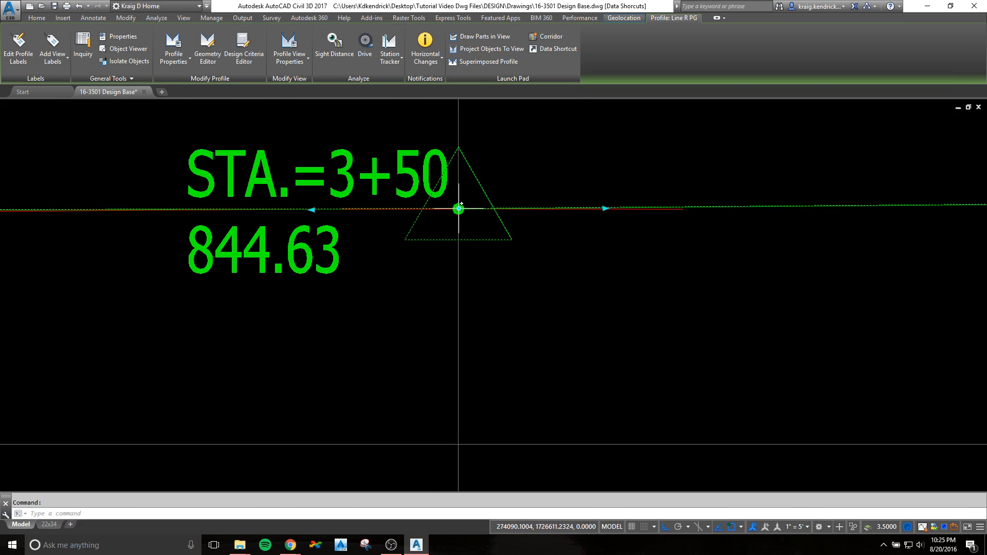
left_click(458, 208)
scroll(479, 313, "down", 6)
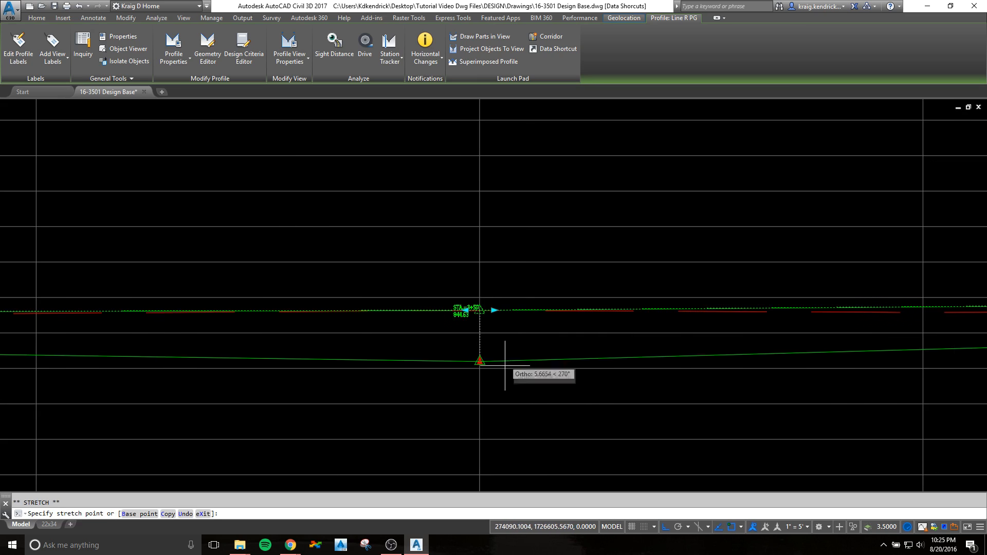
left_click(480, 386)
scroll(486, 388, "up", 4)
scroll(482, 396, "down", 6)
key("Escape")
key("Escape")
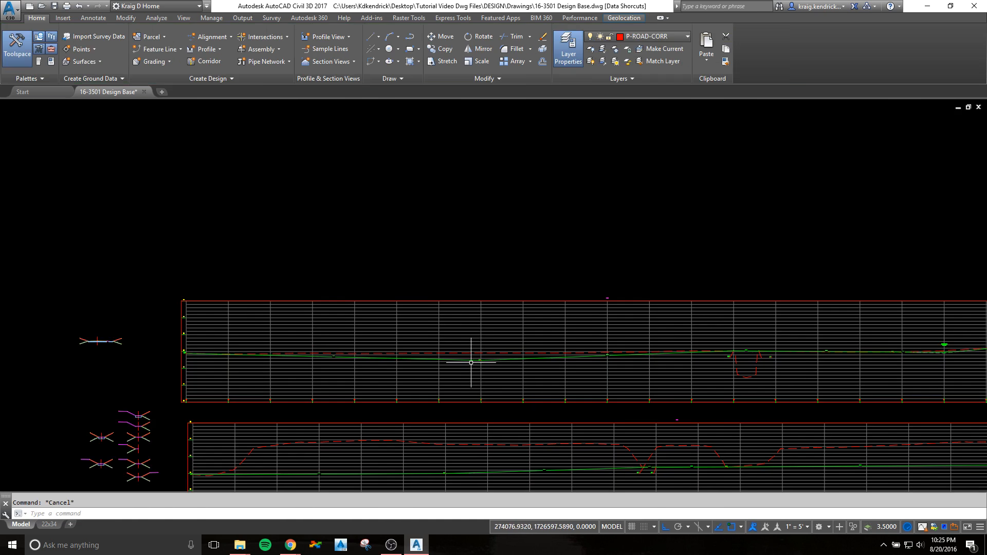
Step: Relocate the Line R sample line just east of mid-corridor to station 3+50.00
scroll(471, 357, "up", 6)
scroll(474, 340, "down", 2)
scroll(475, 330, "up", 4)
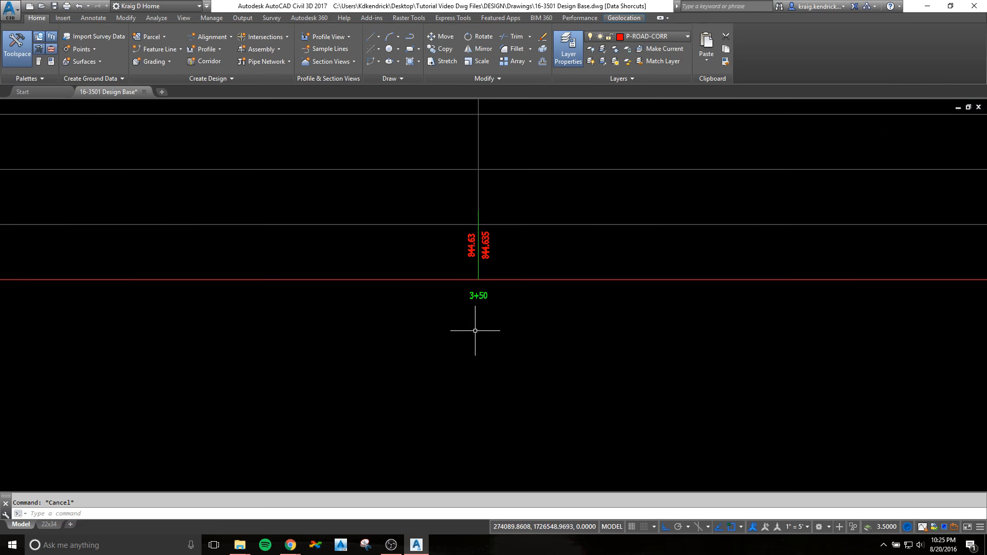
scroll(475, 330, "down", 10)
middle_click_drag(368, 287, 633, 223)
scroll(483, 260, "up", 6)
left_click(494, 223)
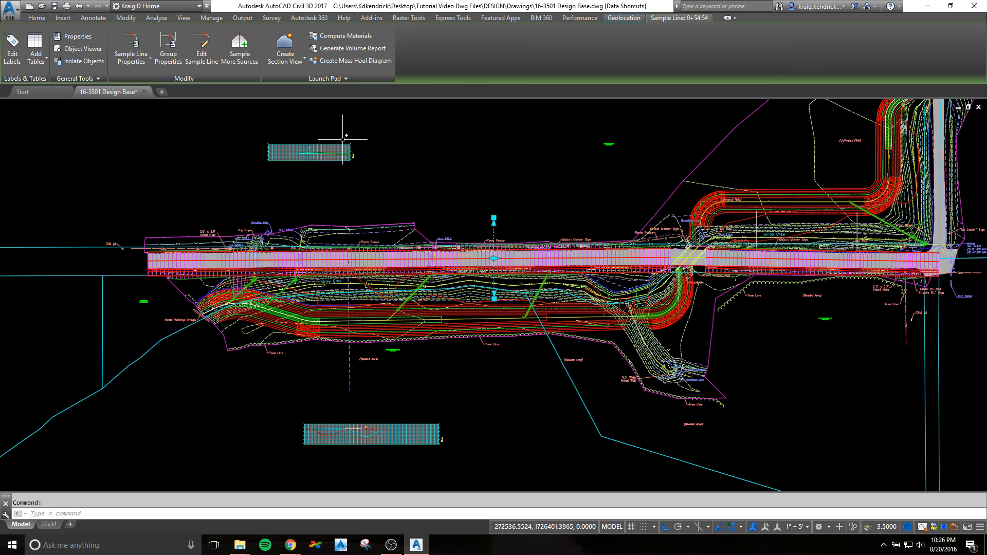
left_click(201, 50)
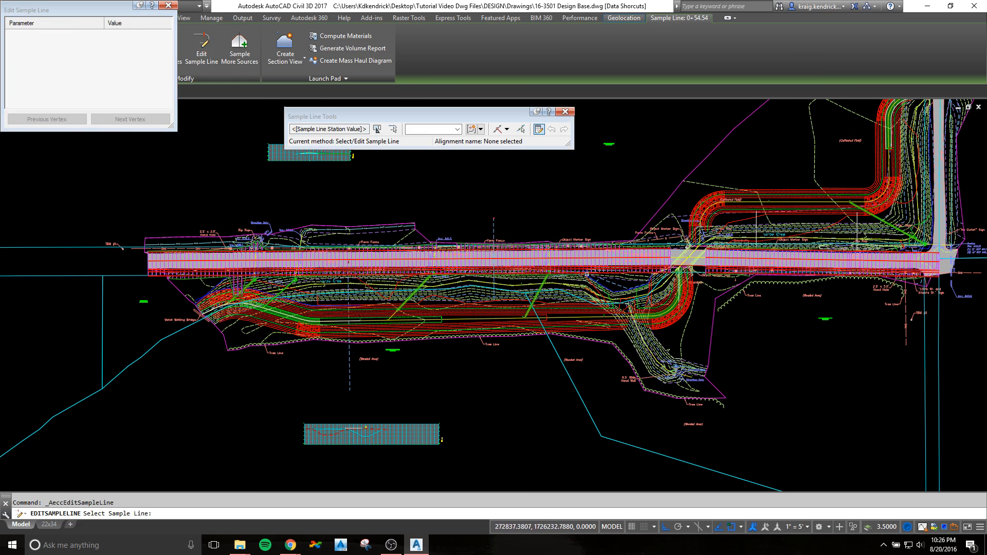
left_click(495, 224)
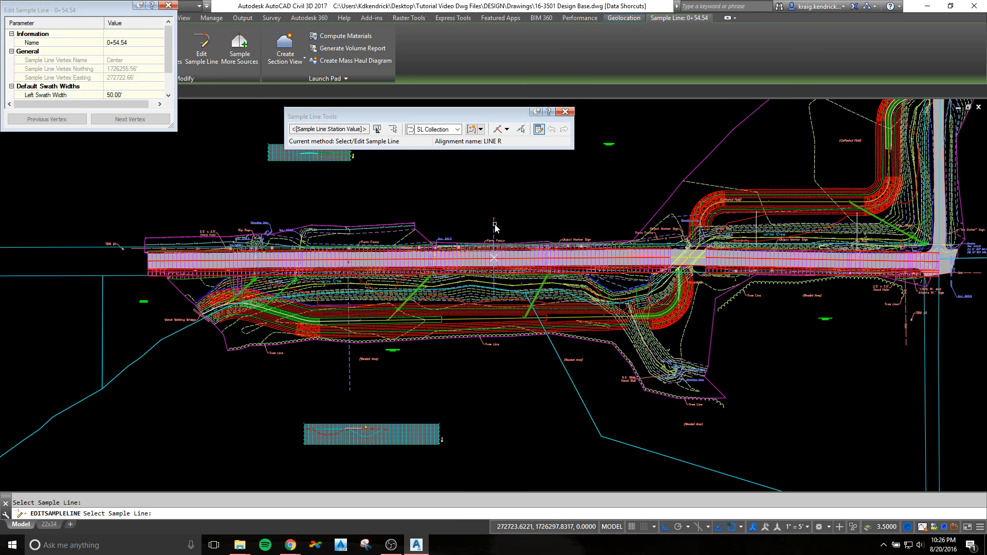
scroll(171, 41, "down", 1)
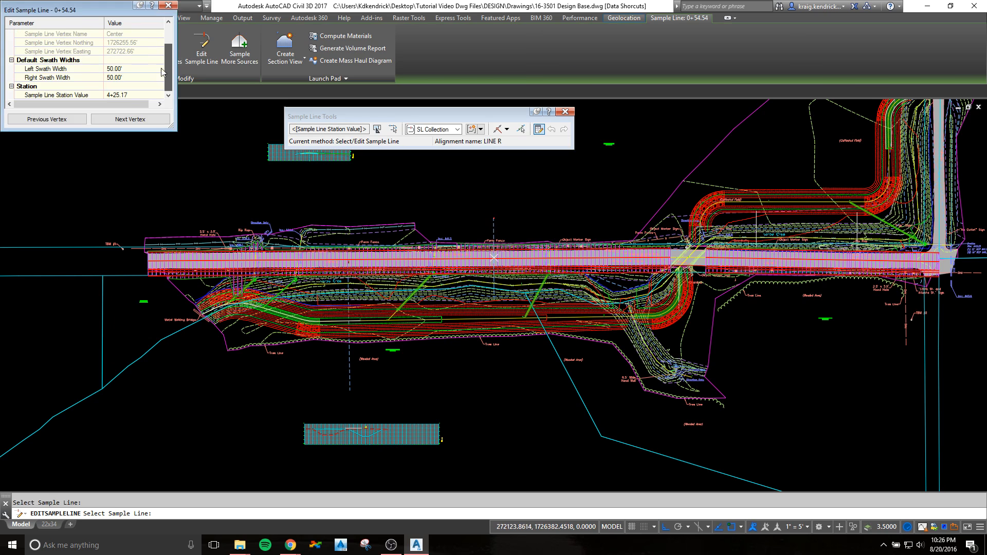
left_click(138, 96)
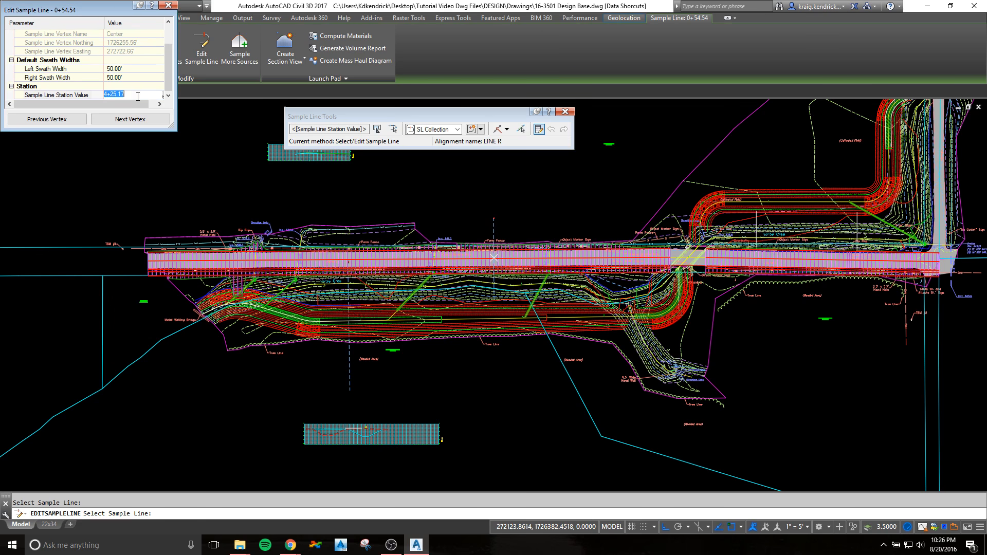
key("Return")
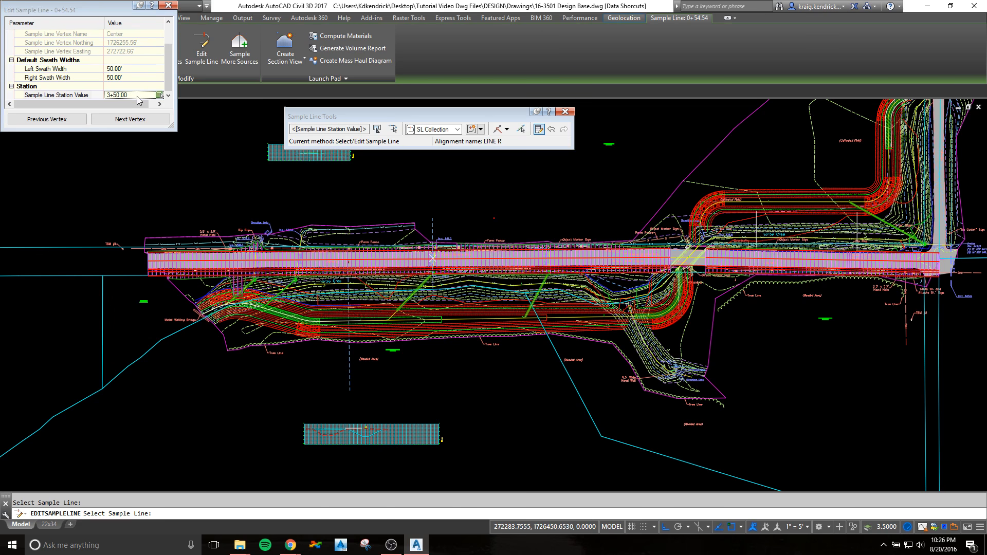
key("Escape")
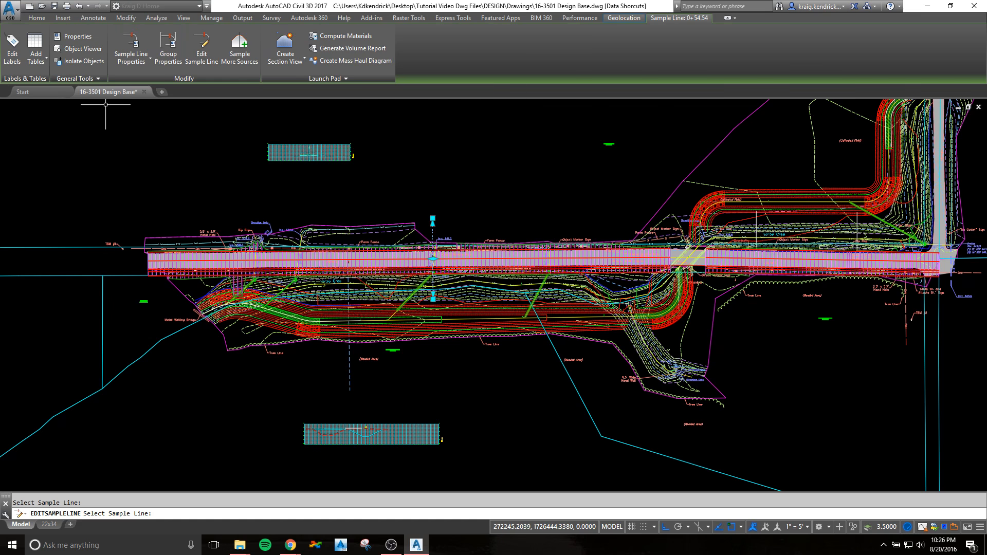
key("Escape")
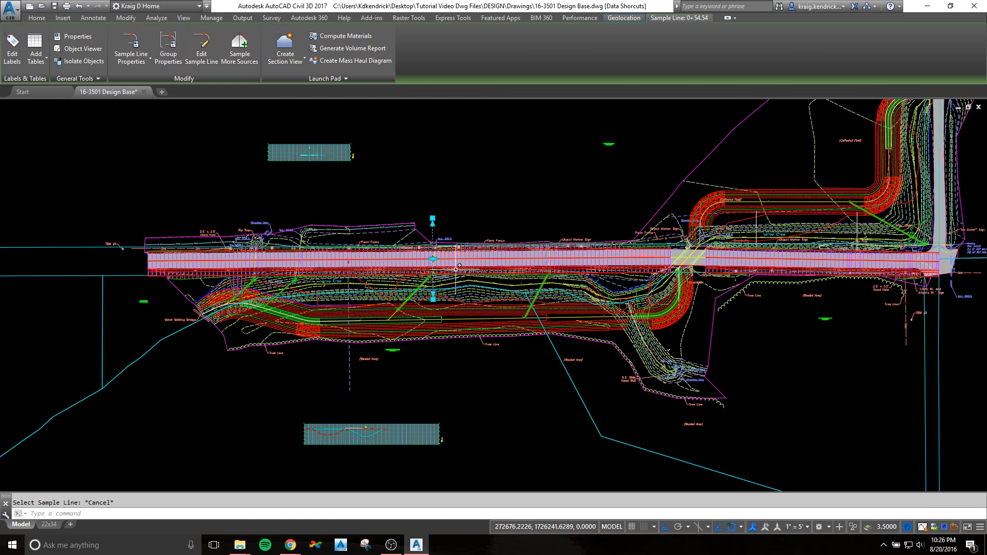
Step: Examine the station 3+50 section view, checking how both side slopes meet the ground surfaces with the lowered profile
scroll(309, 152, "up", 10)
key("Escape")
scroll(298, 164, "up", 4)
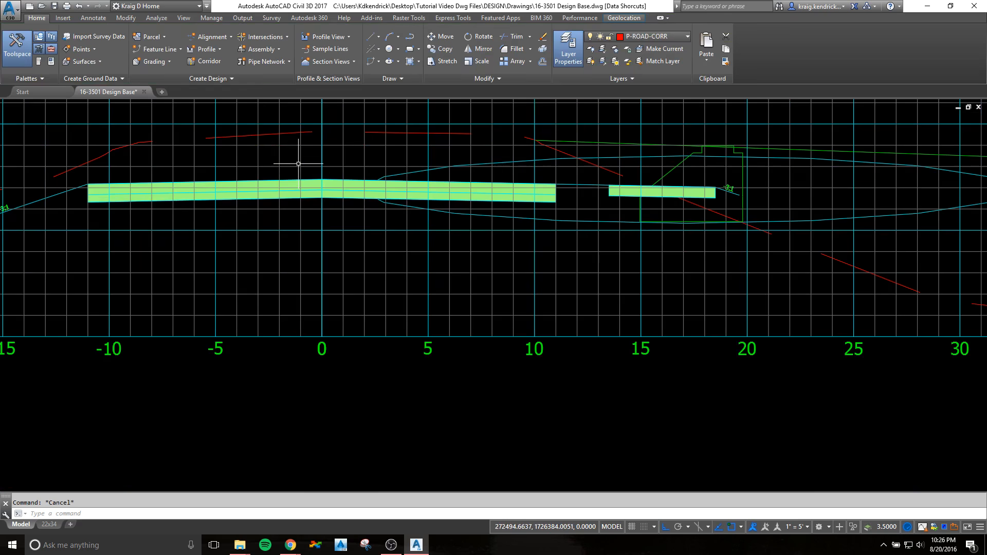
scroll(297, 163, "down", 2)
scroll(218, 199, "down", 2)
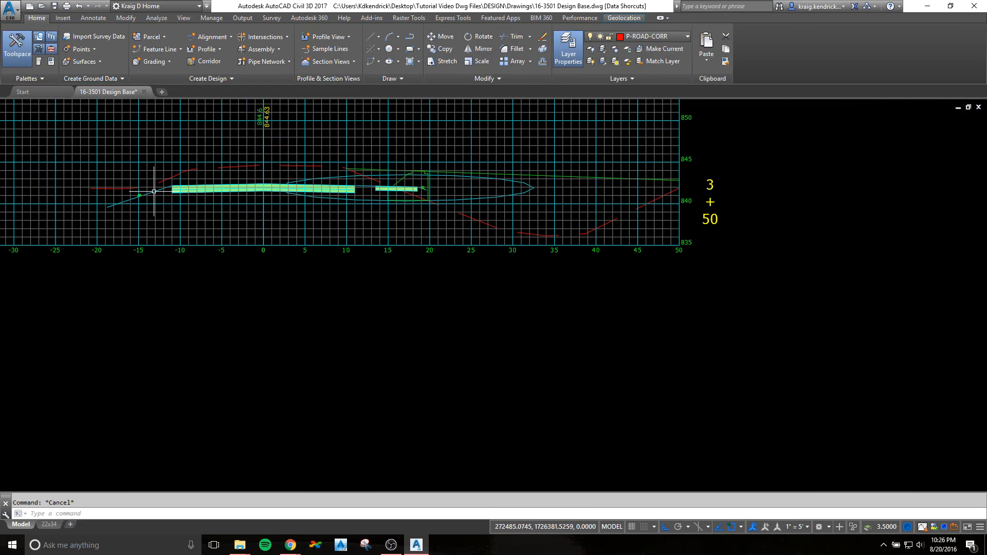
scroll(139, 193, "up", 4)
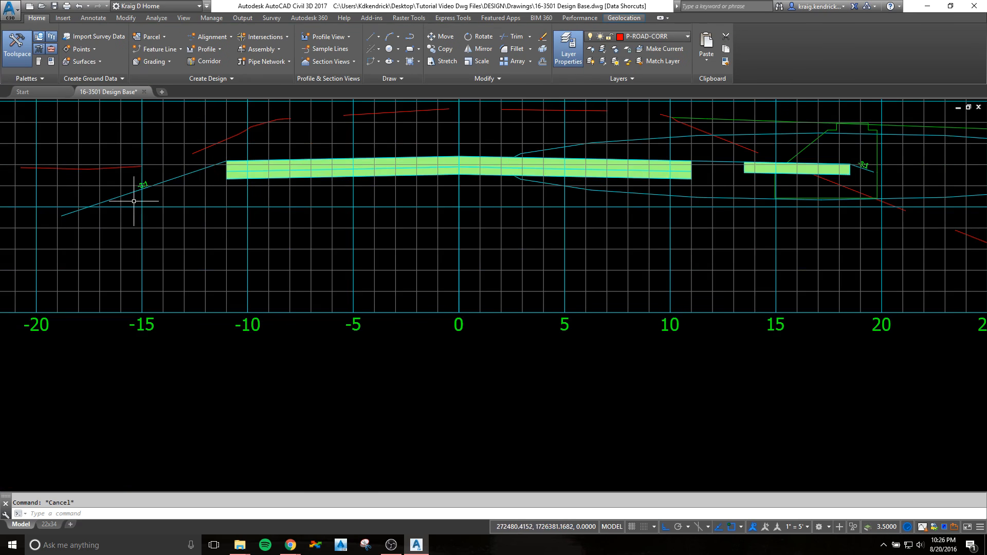
scroll(146, 189, "down", 4)
scroll(198, 282, "up", 2)
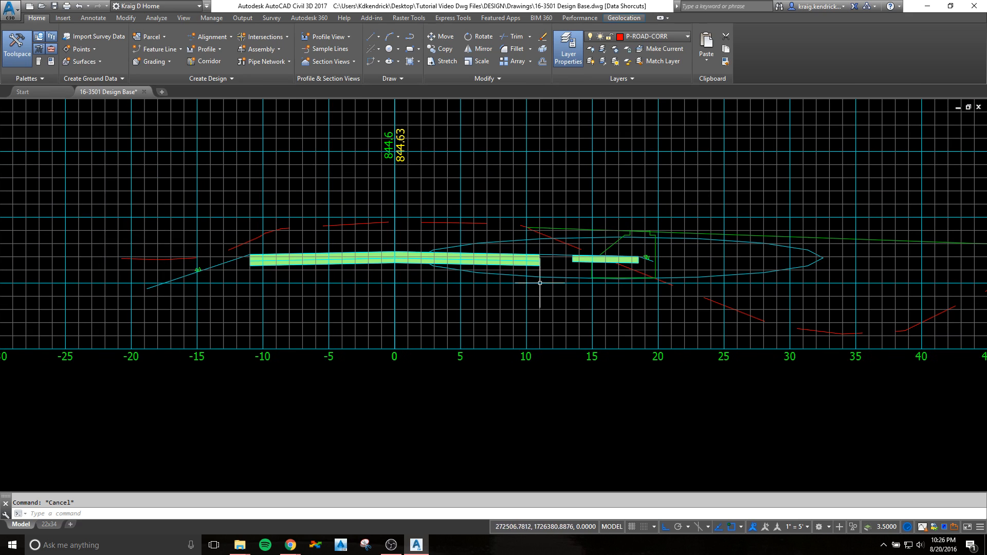
middle_click_drag(646, 295, 527, 315)
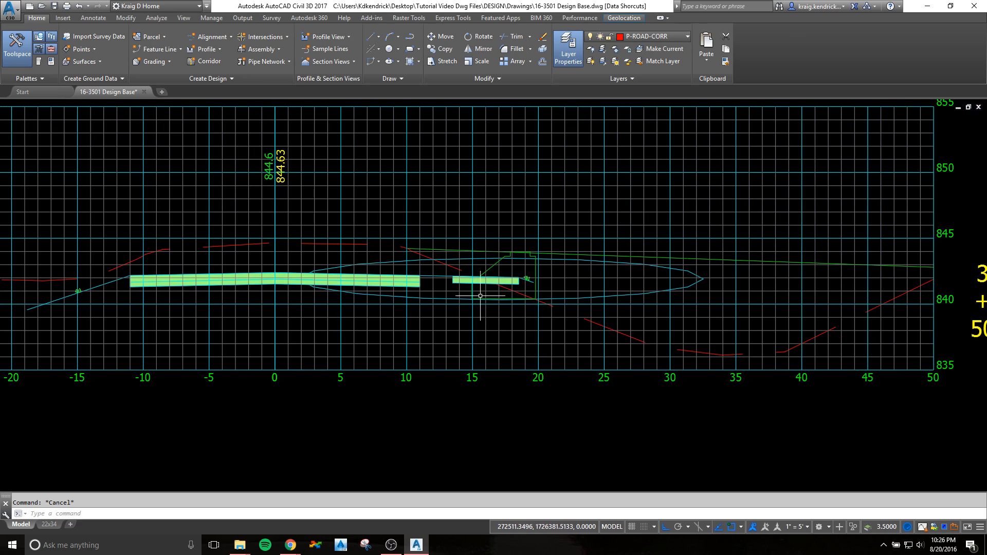
scroll(480, 296, "down", 2)
scroll(431, 285, "up", 1)
scroll(436, 284, "down", 3)
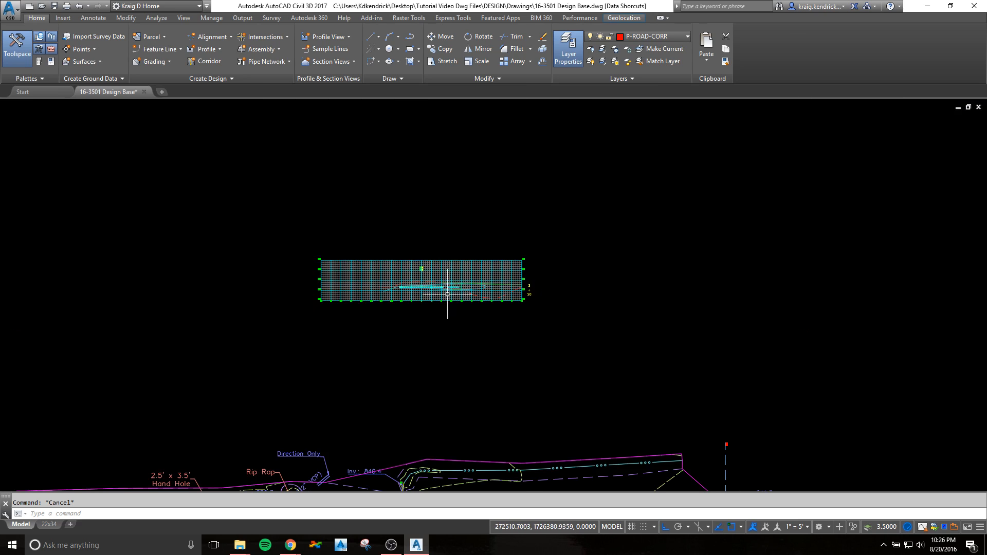
scroll(448, 293, "down", 1)
middle_click_drag(452, 324, 414, 213)
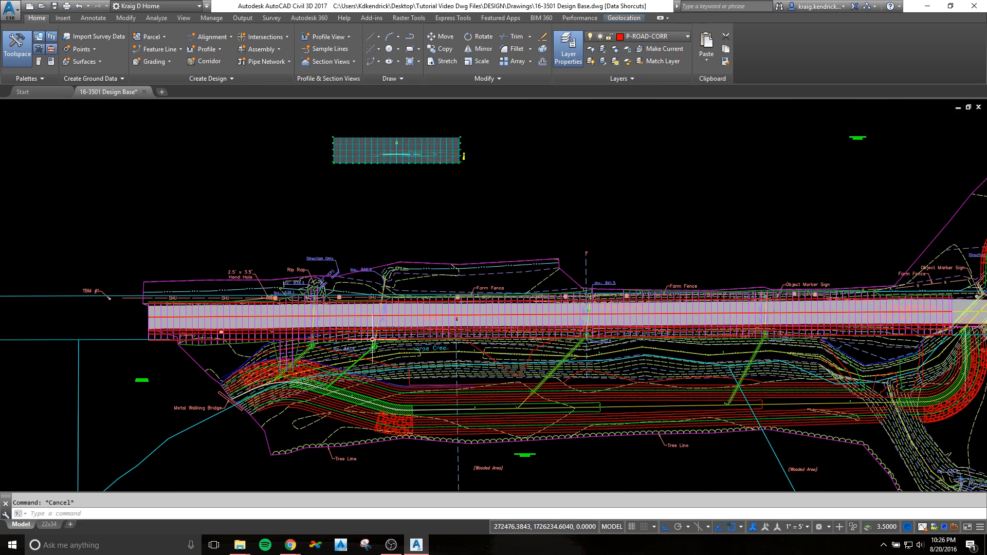
scroll(375, 339, "up", 2)
scroll(303, 335, "down", 5)
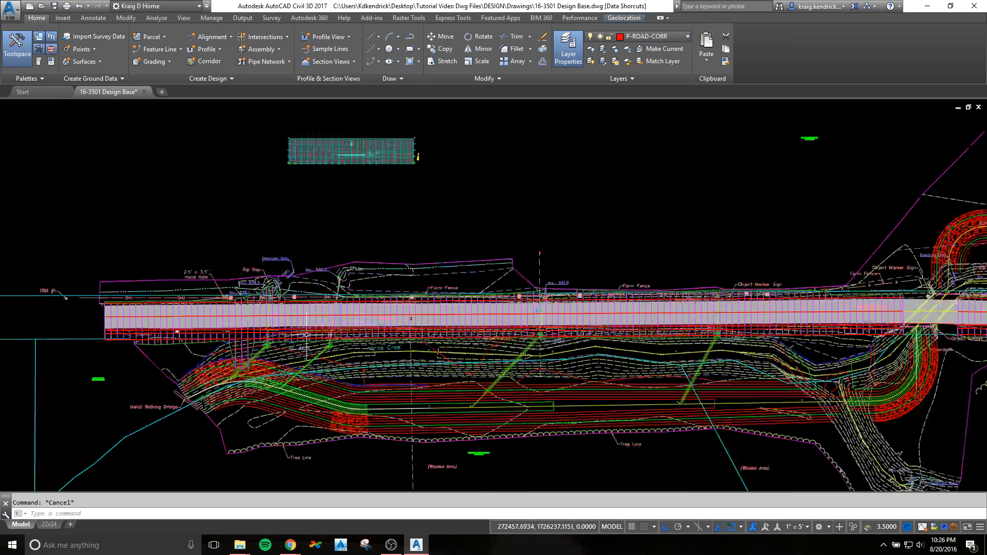
Step: Move the Line R PG profile's vertical intersection point at station 3+50 straight up onto the existing ground line, at elevation 844.63
middle_click_drag(852, 268, 408, 306)
middle_click_drag(727, 266, 569, 336)
scroll(452, 257, "up", 3)
scroll(234, 260, "up", 3)
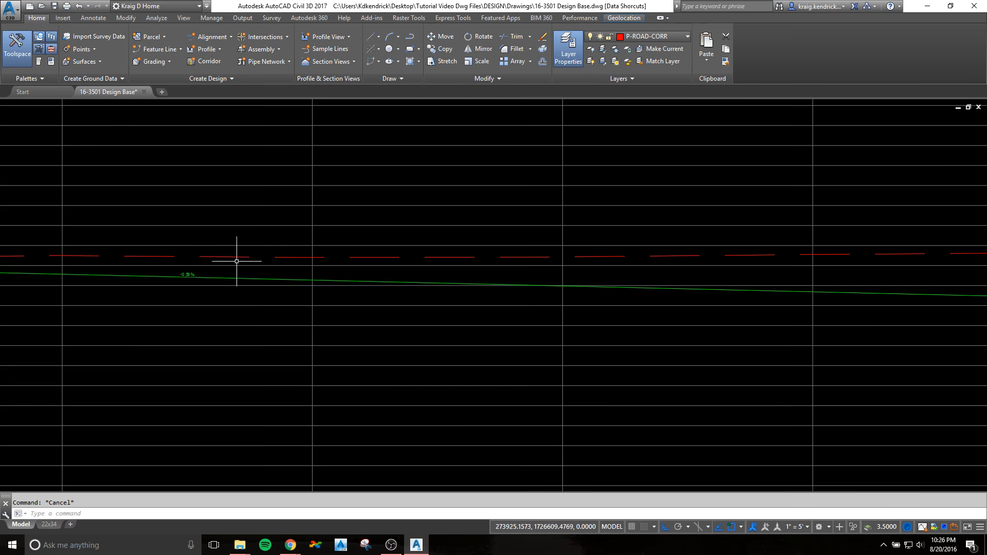
left_click(631, 288)
scroll(822, 298, "down", 4)
scroll(581, 326, "up", 5)
scroll(622, 328, "up", 3)
left_click(561, 315)
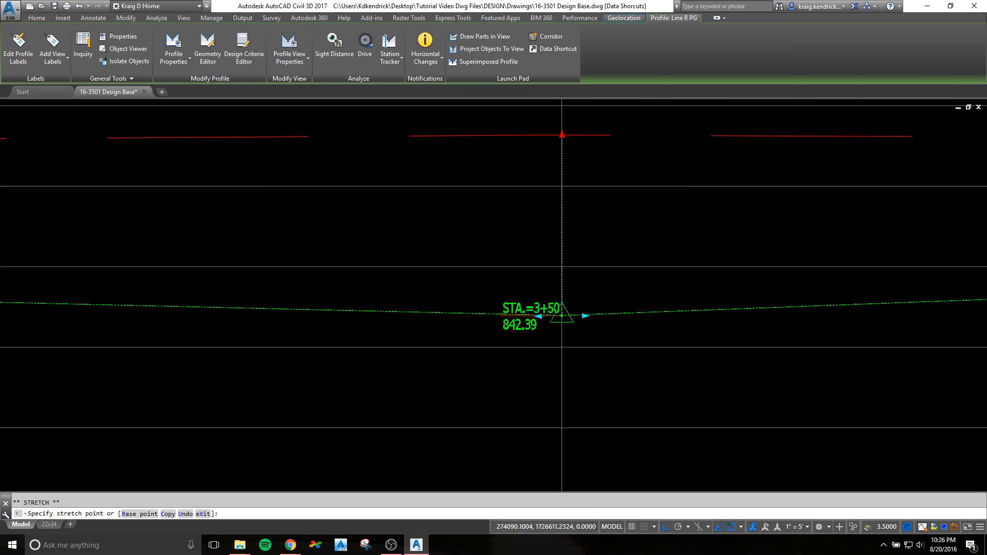
left_click(562, 135)
key("Escape")
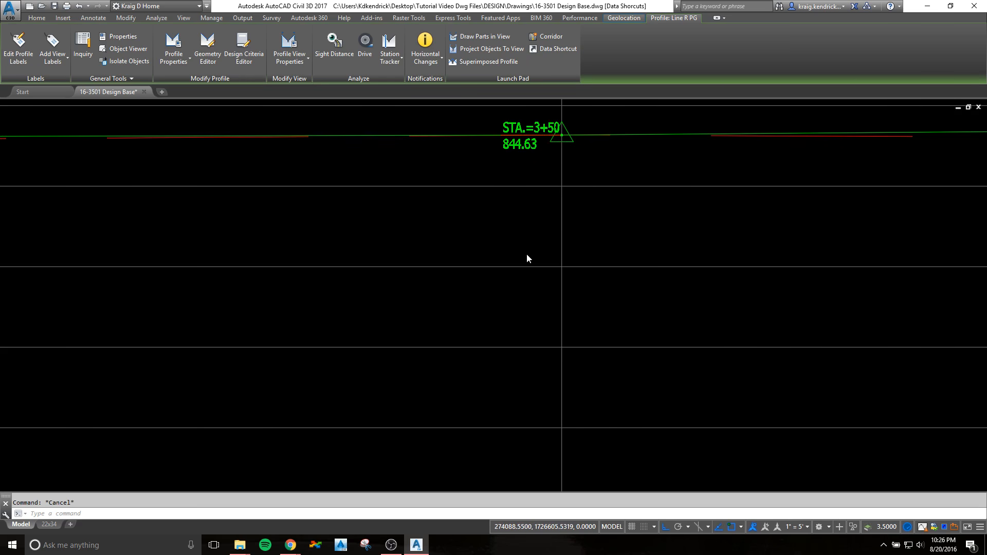
key("Escape")
Step: Look over the 136th Street corridor in plan, from the east intersection back to its west end
scroll(520, 242, "down", 3)
scroll(346, 221, "down", 4)
middle_click_drag(325, 224, 747, 236)
middle_click_drag(450, 249, 780, 141)
middle_click_drag(198, 447, 379, 381)
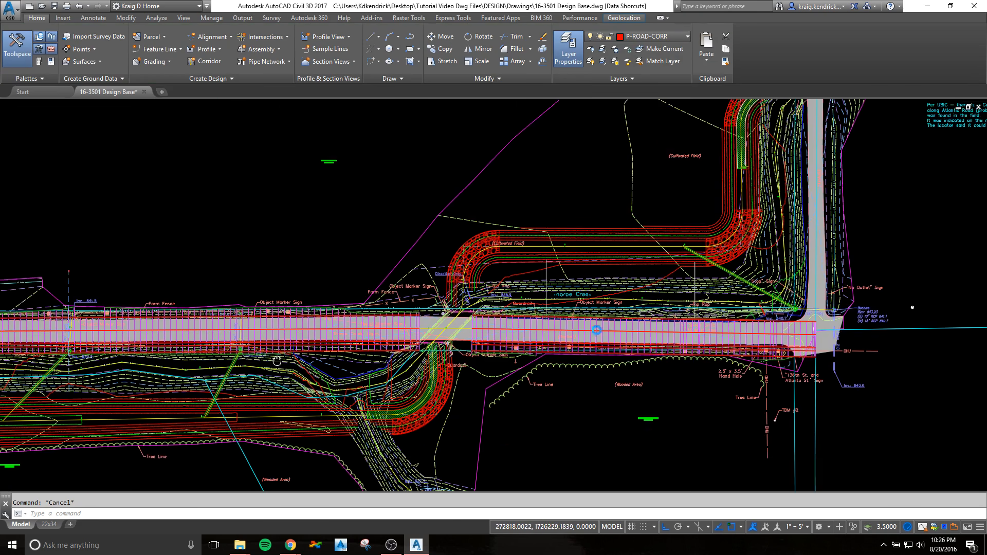
scroll(776, 250, "down", 4)
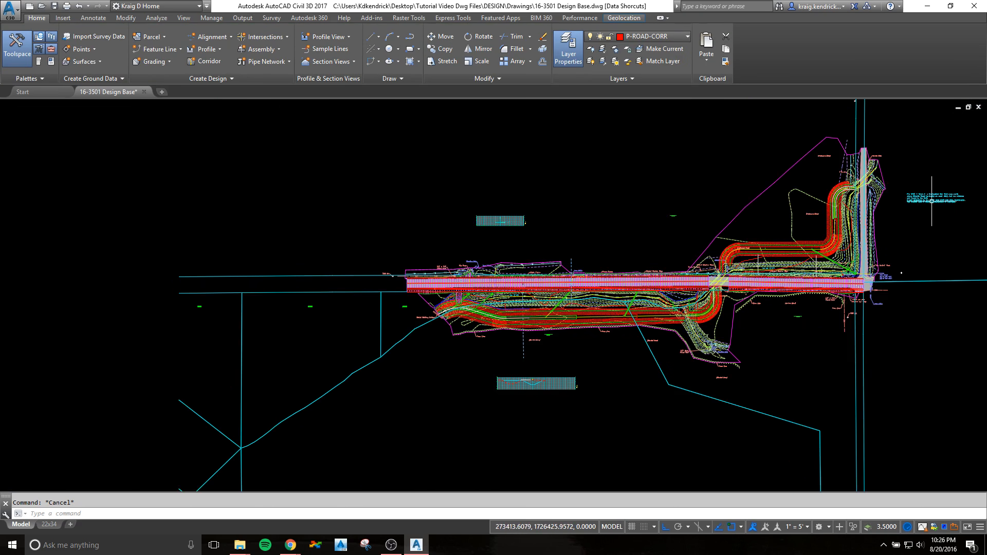
middle_click_drag(758, 223, 338, 278)
middle_click_drag(178, 333, 507, 316)
scroll(289, 328, "up", 4)
scroll(397, 305, "up", 4)
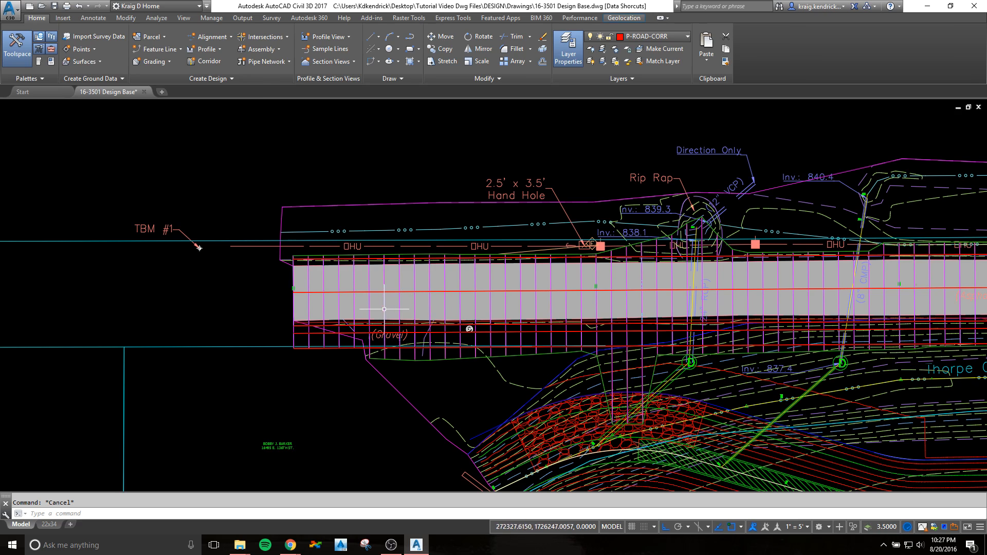
Step: Create a corridor surface named 136th Street PG for the 136th Street corridor
left_click(384, 307)
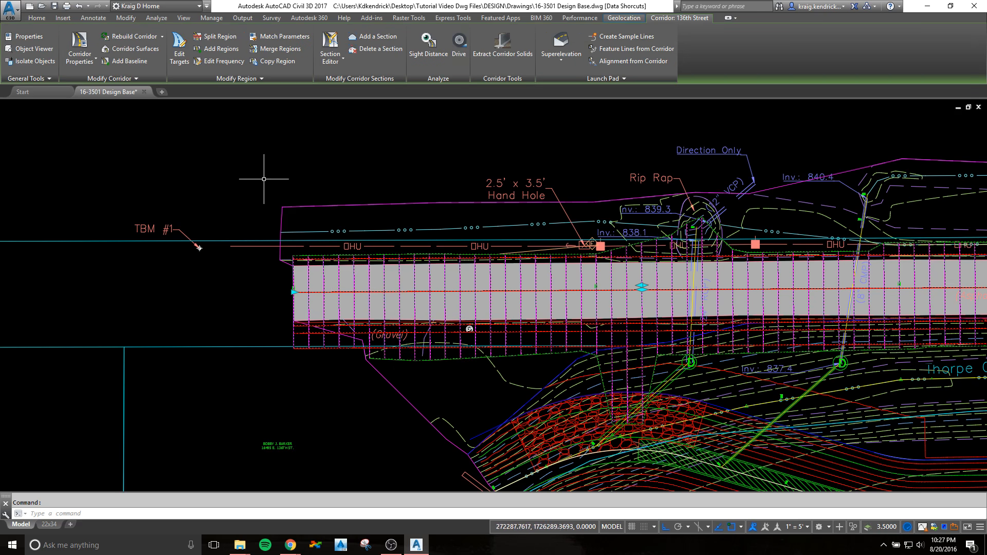
right_click(292, 166)
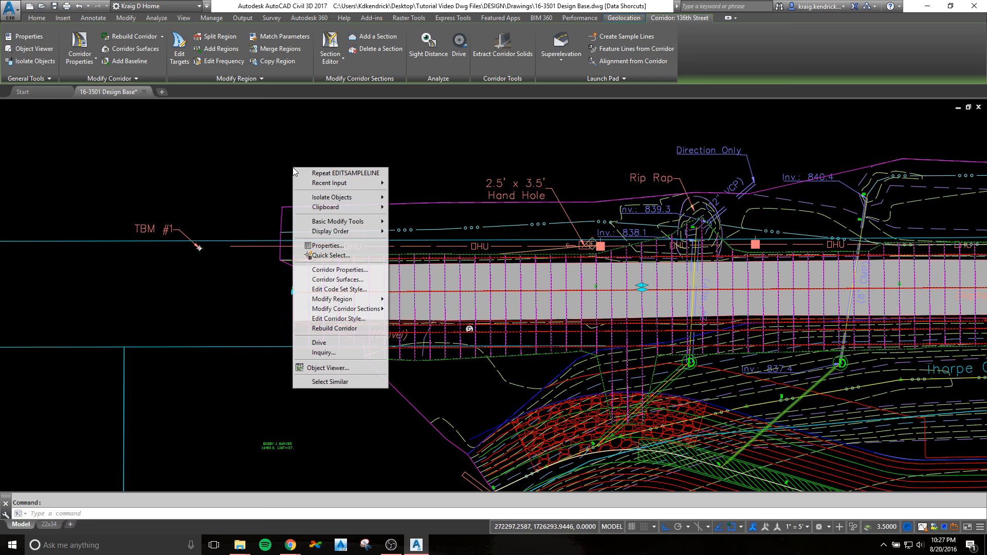
mouse_move(341, 297)
left_click(339, 279)
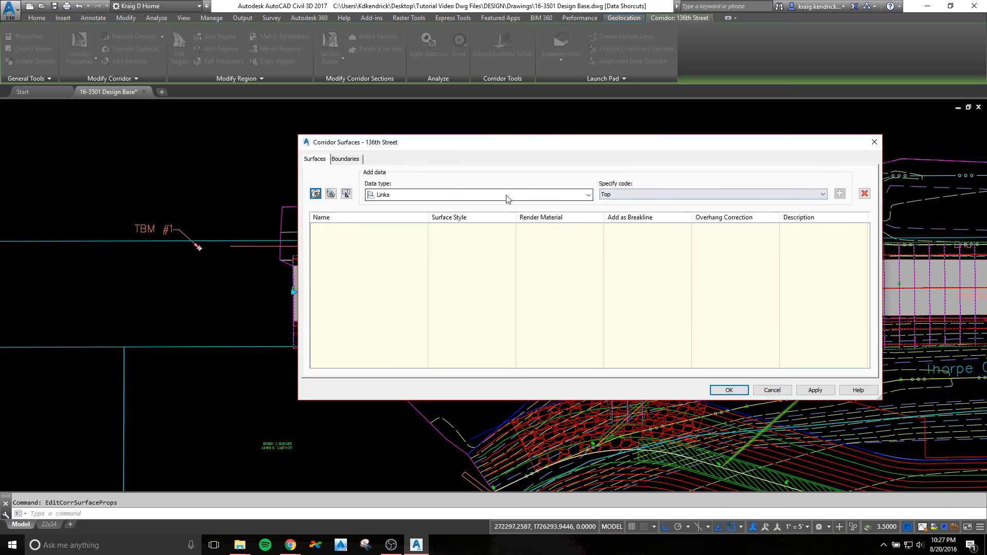
left_click(315, 194)
left_click(407, 228)
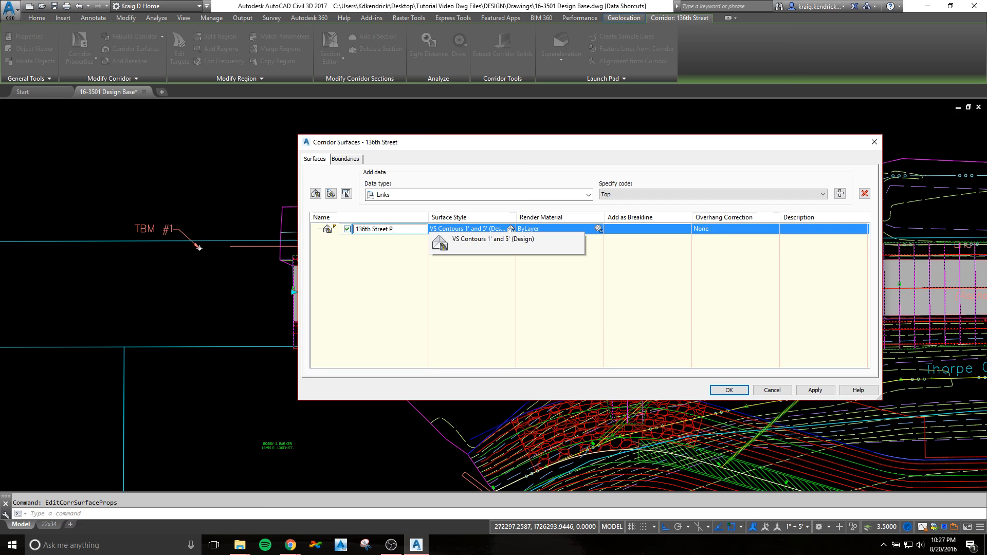
key("Return")
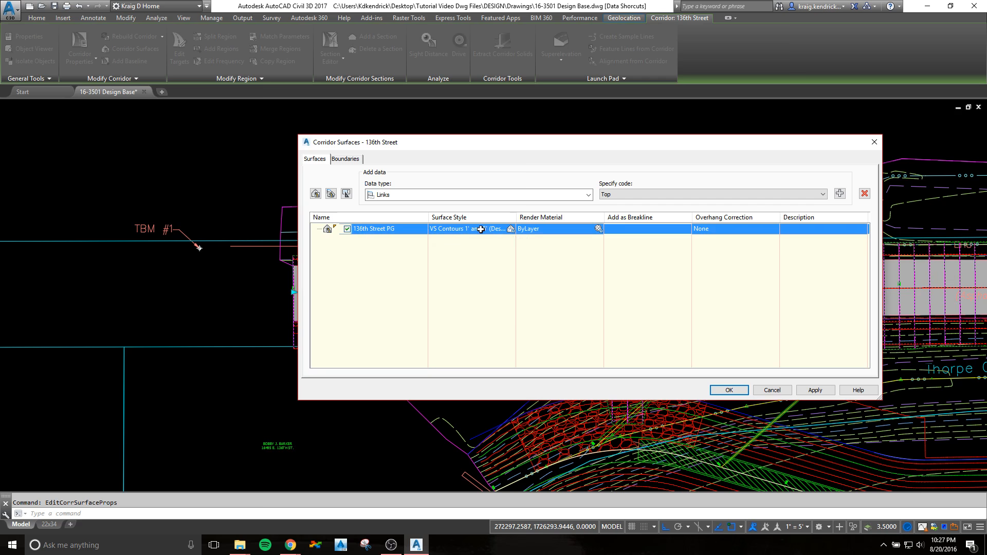
Step: Assign the VS Contours 1' and 5' (Design) style to the 136th Street PG surface and add the Top links as breaklines
left_click(511, 229)
left_click(379, 211)
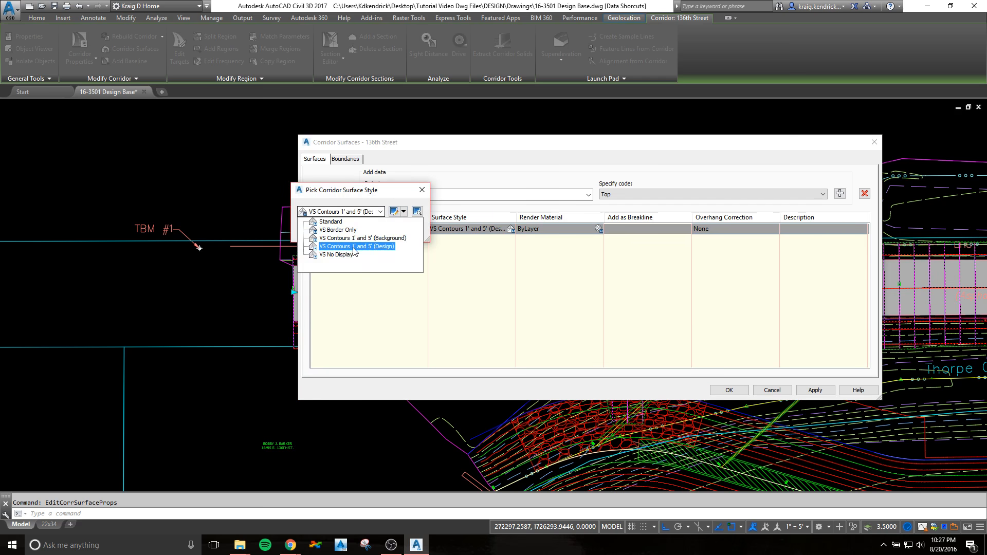
left_click(354, 247)
left_click(321, 230)
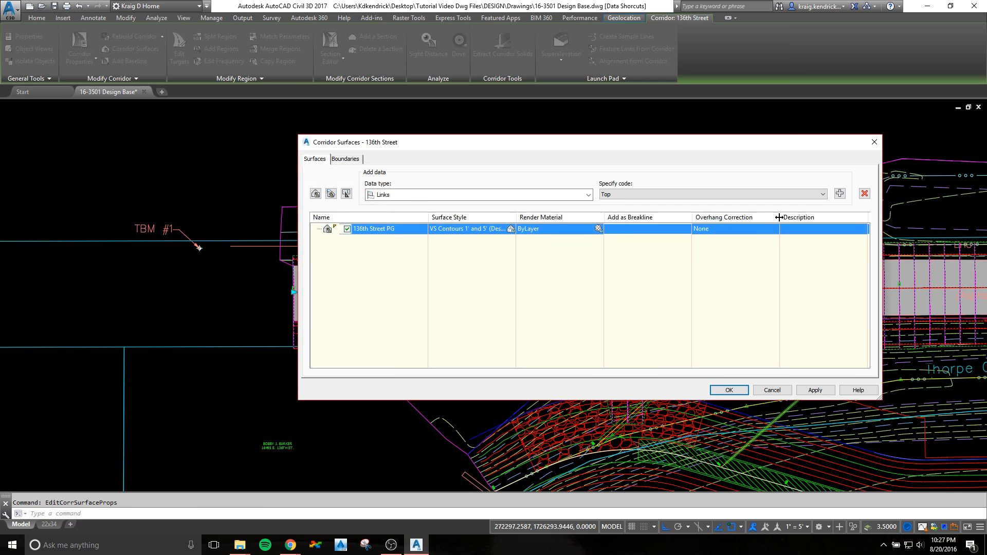
left_click(840, 194)
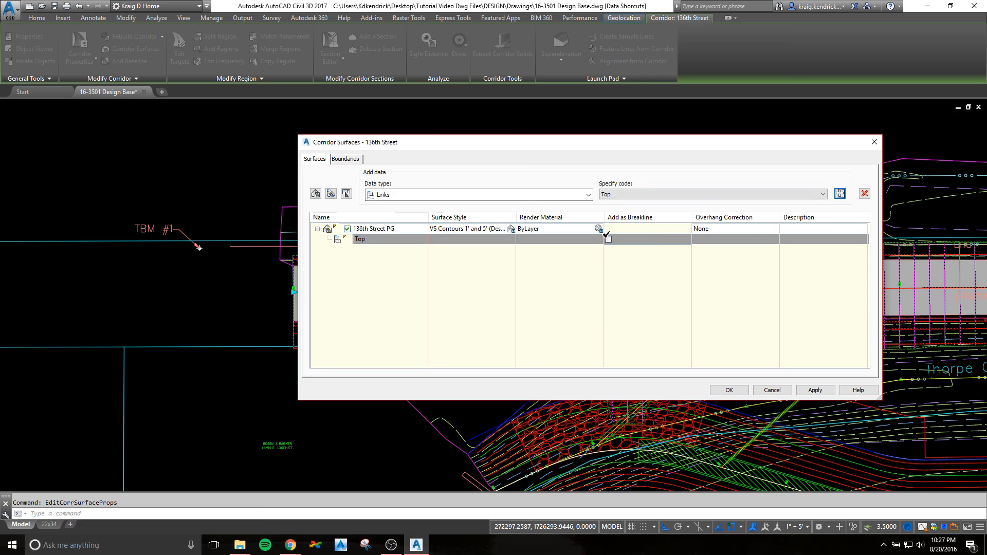
left_click(609, 239)
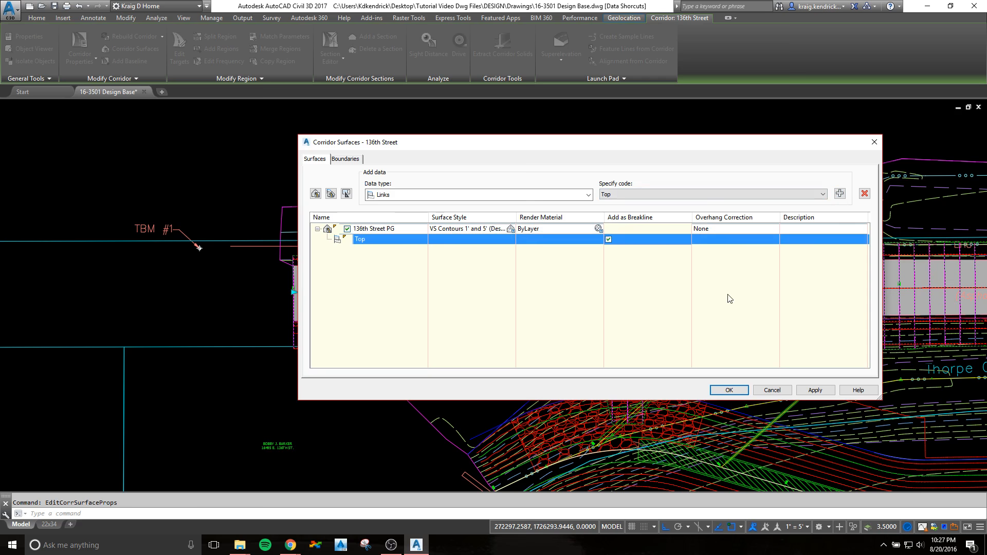
Step: Add a Corridor Shrinkwrap outside boundary to the 136th Street PG surface and accept the corridor surface settings
left_click(353, 160)
left_click(371, 192)
right_click(373, 192)
left_click(390, 196)
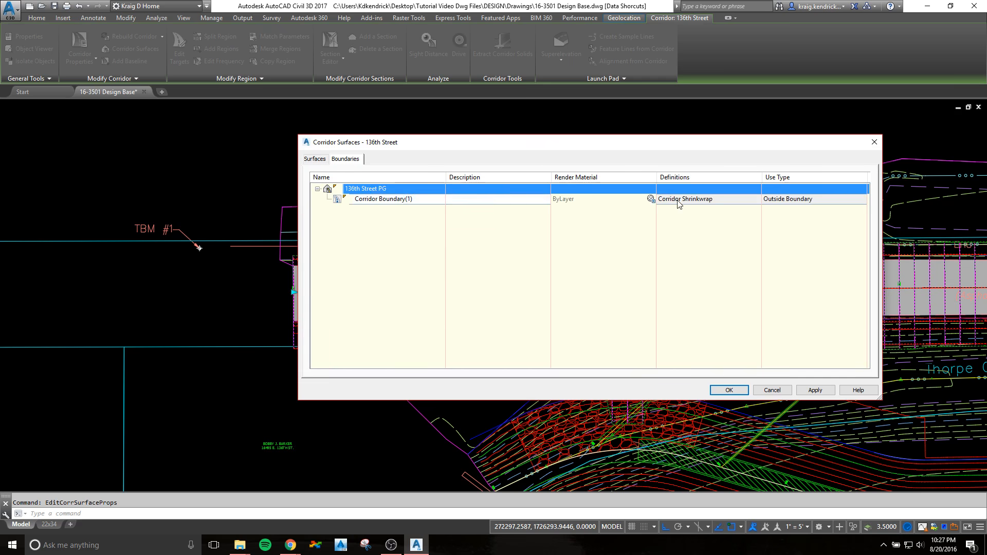
left_click(729, 390)
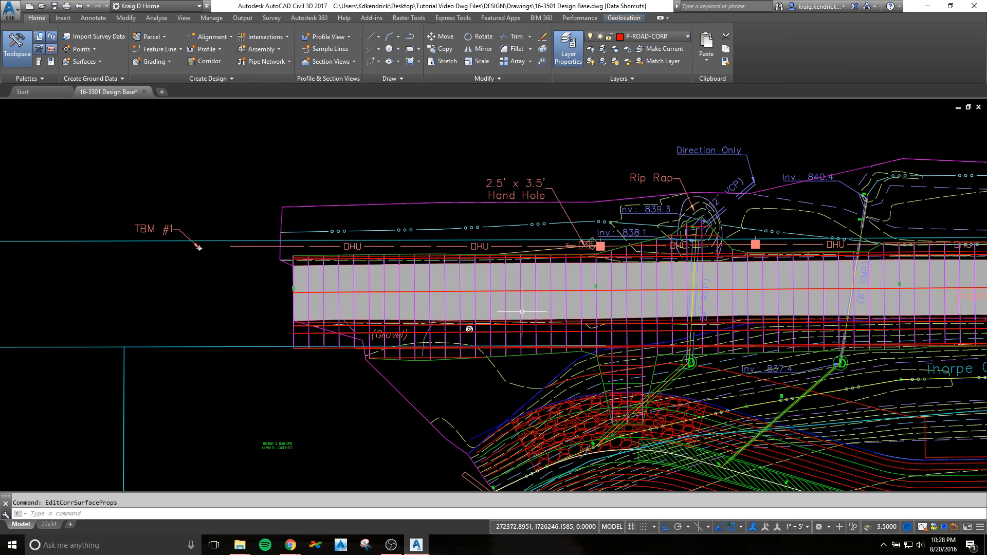
scroll(522, 311, "down", 3)
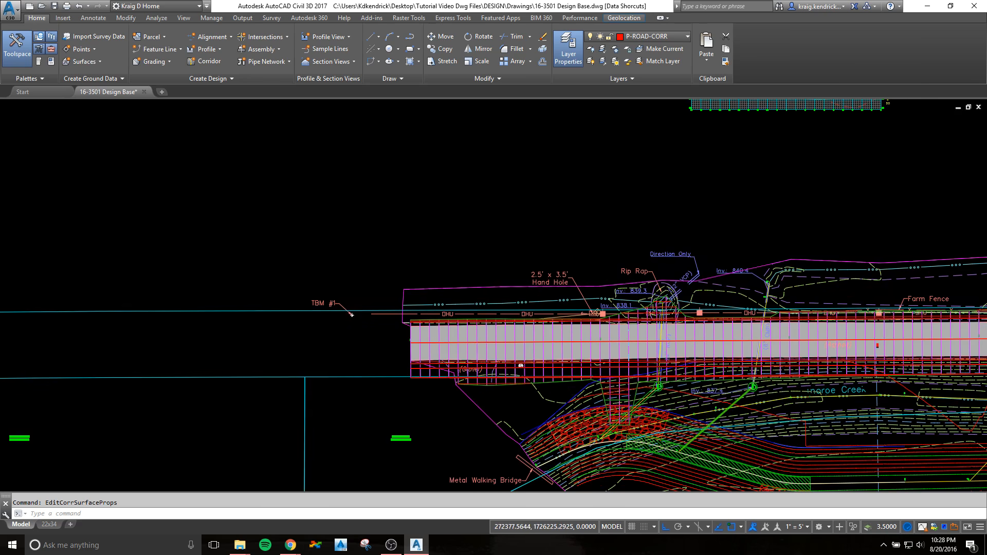
Step: Inspect the 136th Street corridor surface in plan, from the creek crossing to the east intersection and back to the west end
scroll(632, 412, "down", 2)
scroll(634, 378, "up", 4)
scroll(635, 379, "up", 2)
scroll(426, 340, "up", 2)
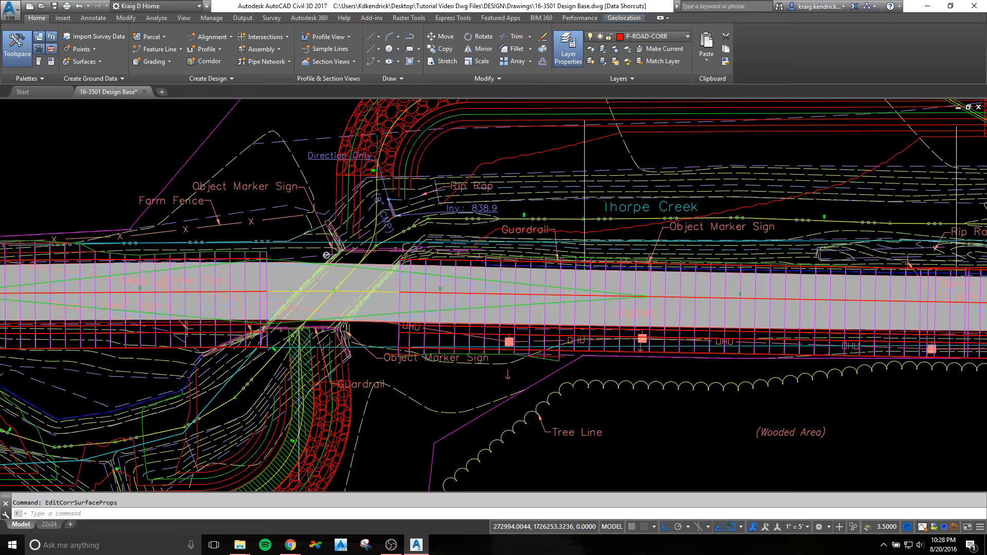
scroll(429, 304, "down", 2)
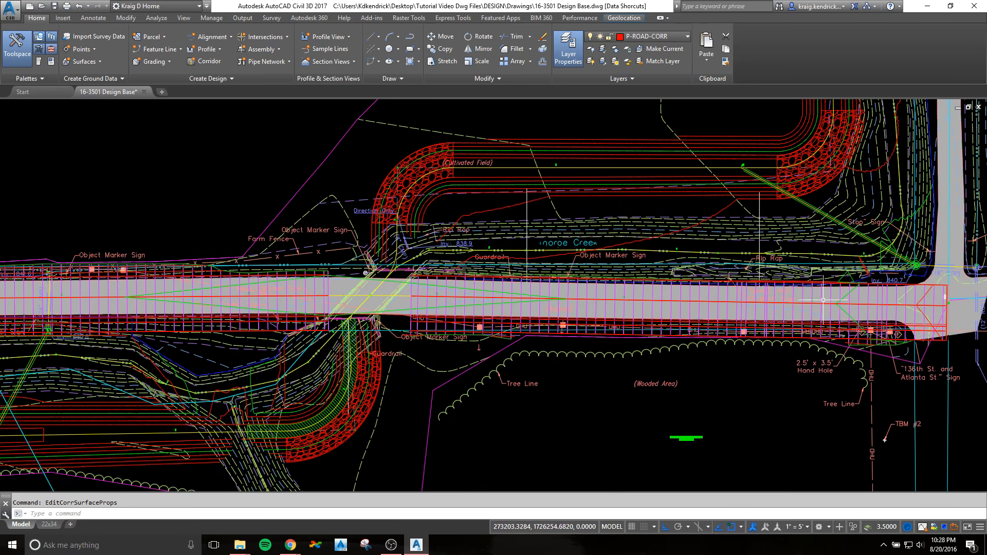
scroll(877, 314, "up", 2)
middle_click_drag(877, 314, 576, 300)
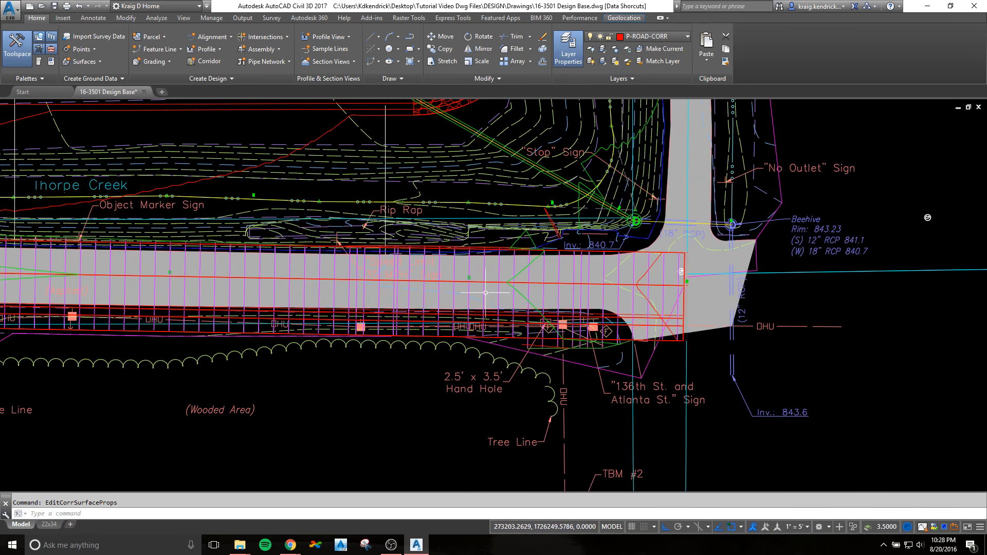
scroll(448, 357, "down", 8)
middle_click_drag(361, 366, 509, 330)
scroll(265, 356, "up", 4)
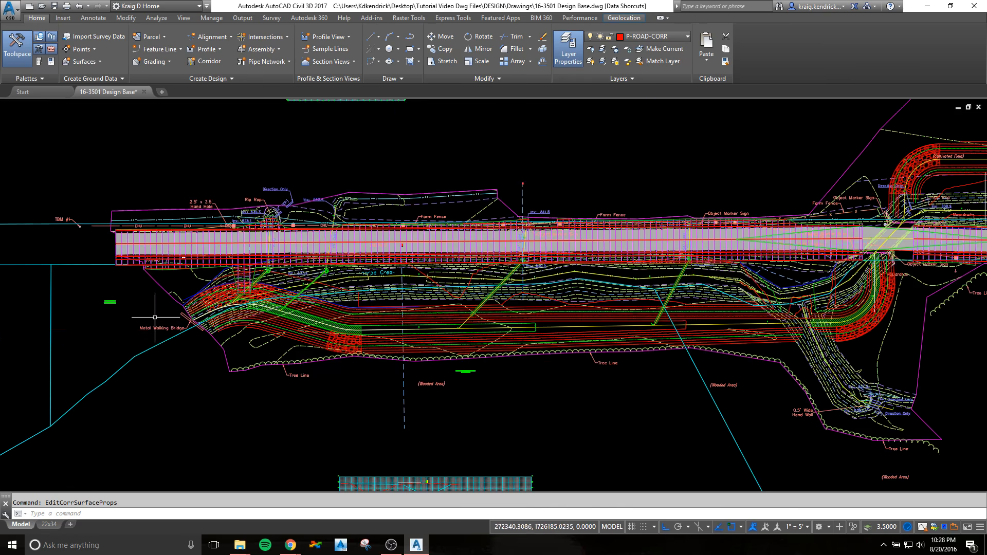
Step: Look over the corridor assemblies and the profile views placed east of the site plan
scroll(163, 251, "down", 4)
middle_click_drag(695, 142, 510, 261)
scroll(570, 178, "up", 4)
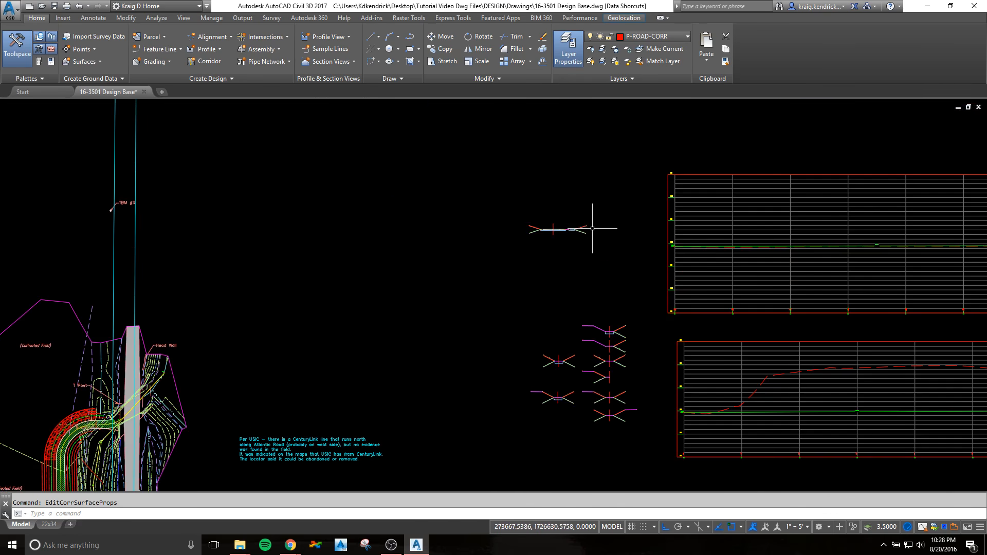
scroll(563, 231, "up", 4)
scroll(565, 271, "down", 2)
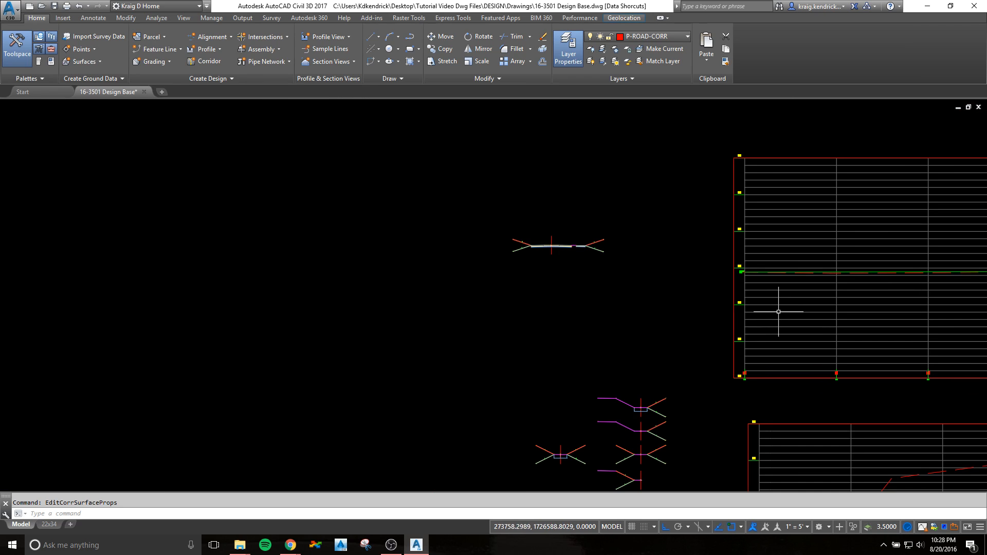
middle_click_drag(776, 313, 520, 297)
scroll(460, 307, "down", 8)
middle_click_drag(164, 409, 504, 323)
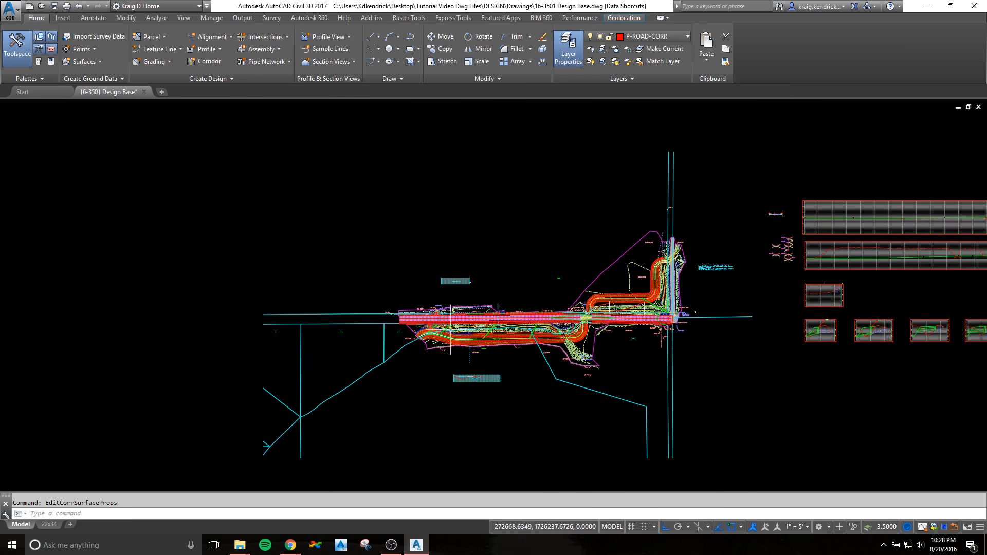
Step: Review the finished 136th Street corridor in plan along its length, including the creek crossing and the relocated channel beside it
scroll(455, 300, "up", 6)
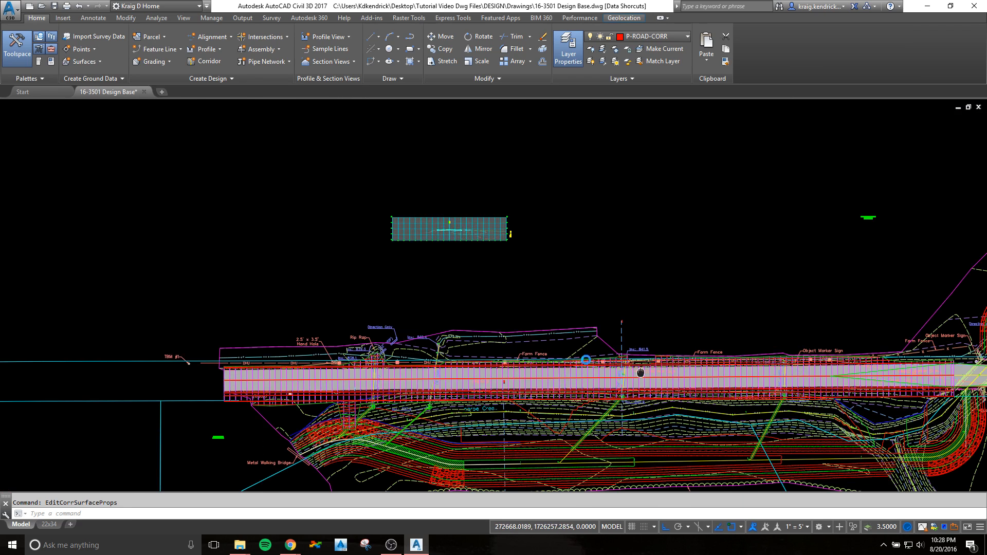
middle_click_drag(640, 370, 535, 352)
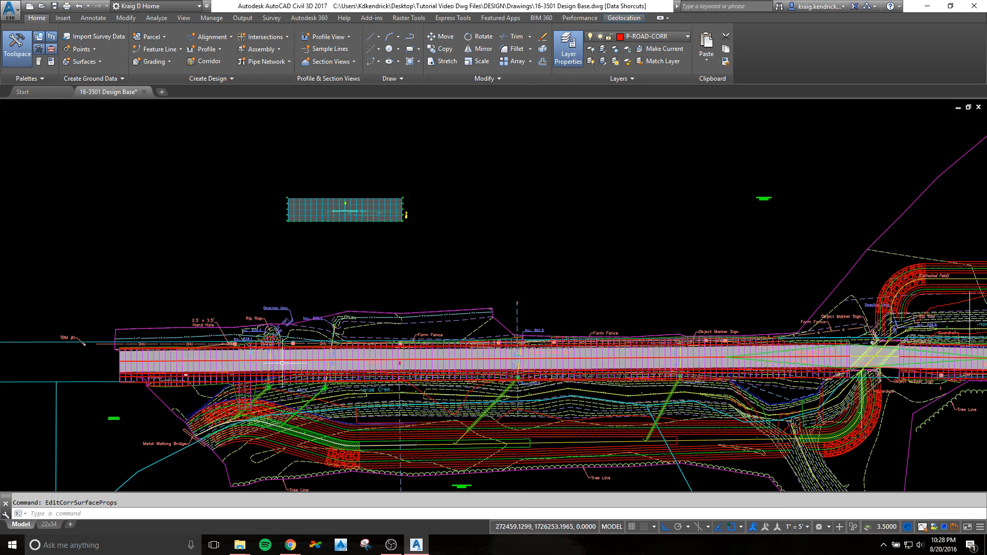
scroll(136, 378, "up", 2)
scroll(136, 378, "up", 2)
scroll(135, 377, "down", 4)
middle_click_drag(846, 361, 516, 355)
scroll(516, 354, "up", 4)
scroll(461, 338, "down", 6)
mouse_move(458, 337)
middle_mouse_down()
mouse_move(362, 327)
mouse_move(512, 311)
middle_mouse_up()
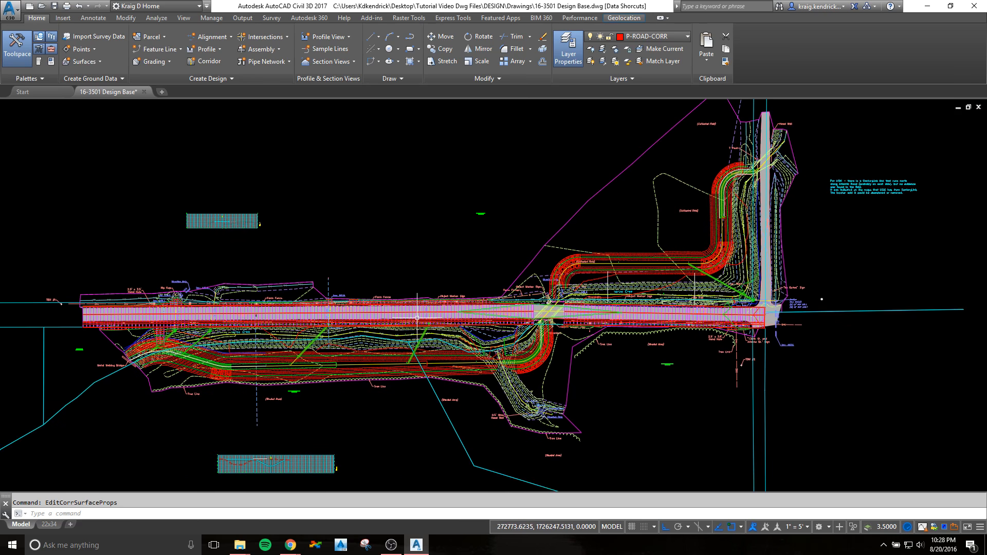